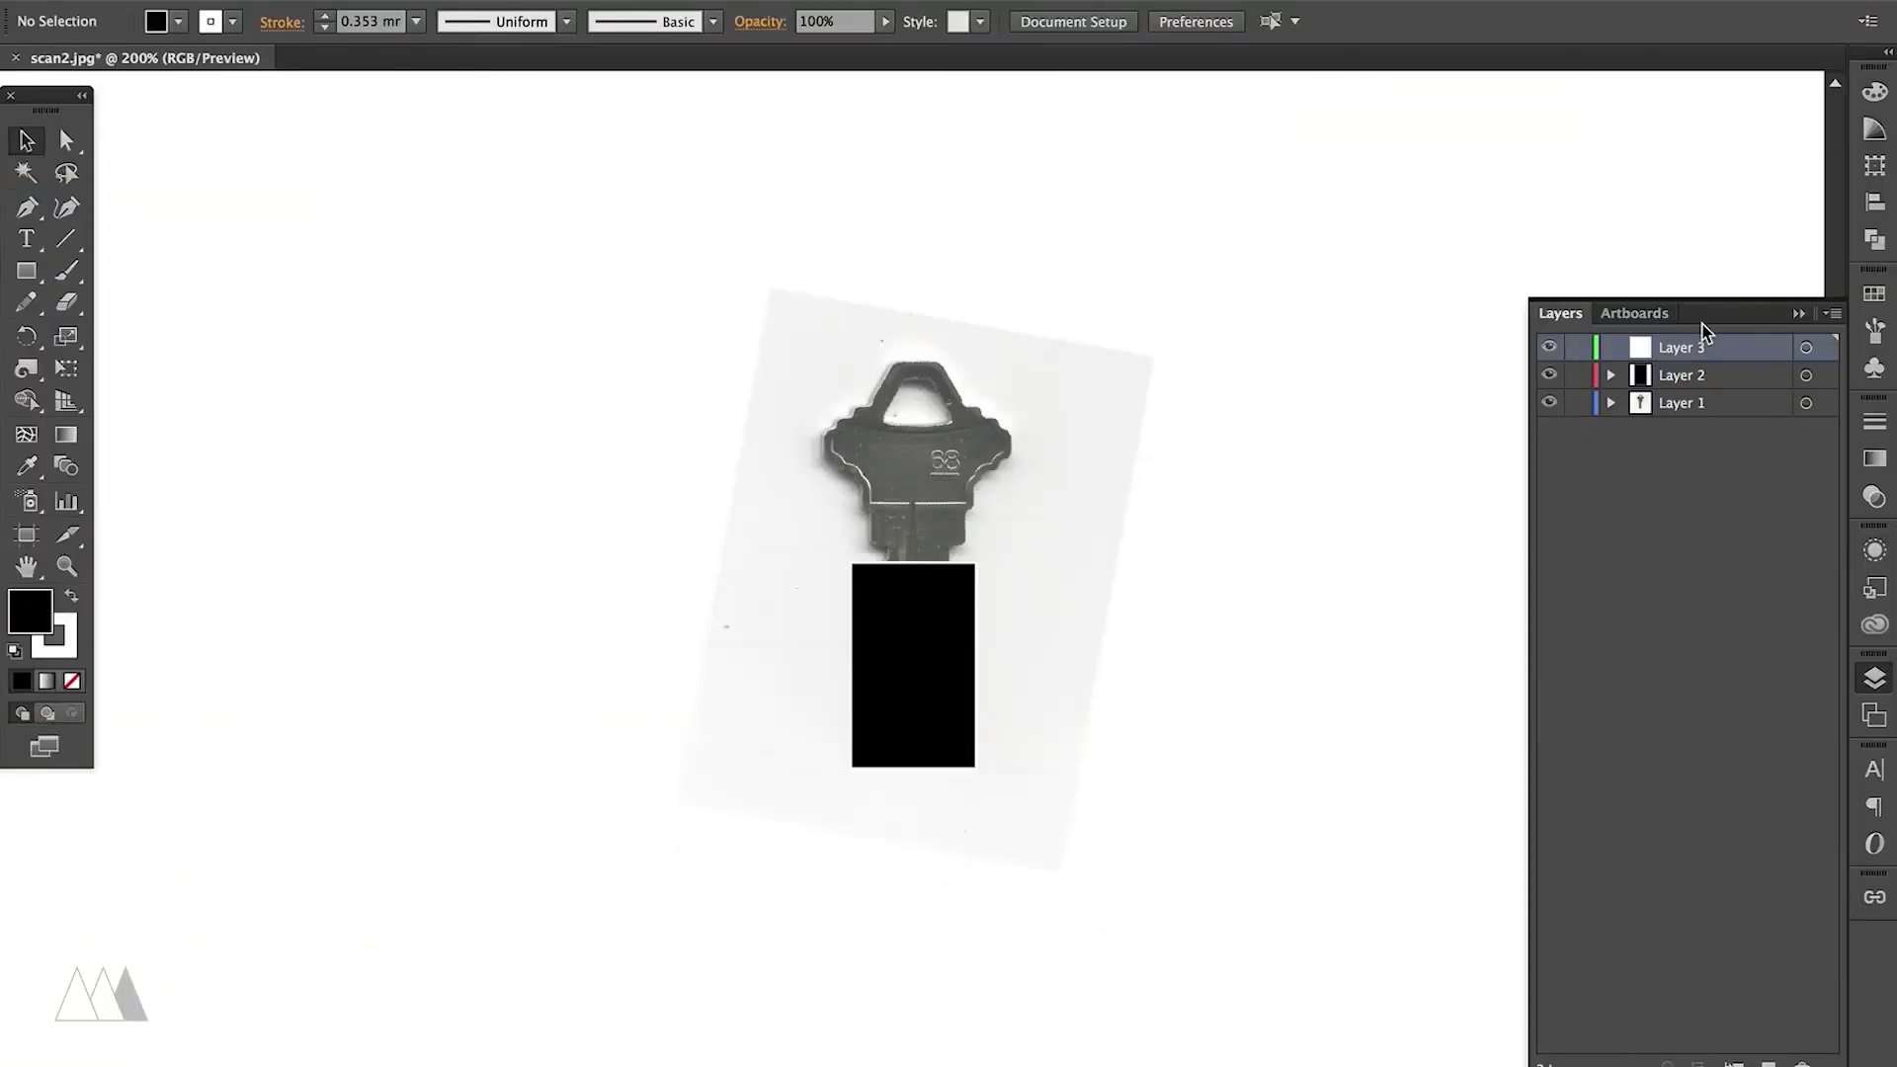
# Trace the key's left edge on Layer 3 with the Pen tool, from the neck up to the head's left shoulder.
pyautogui.press('super+equal')
pyautogui.press('super+equal')
pyautogui.press('super+equal')
pyautogui.moveTo(1259, 331); pyautogui.dragTo(1229, 665)
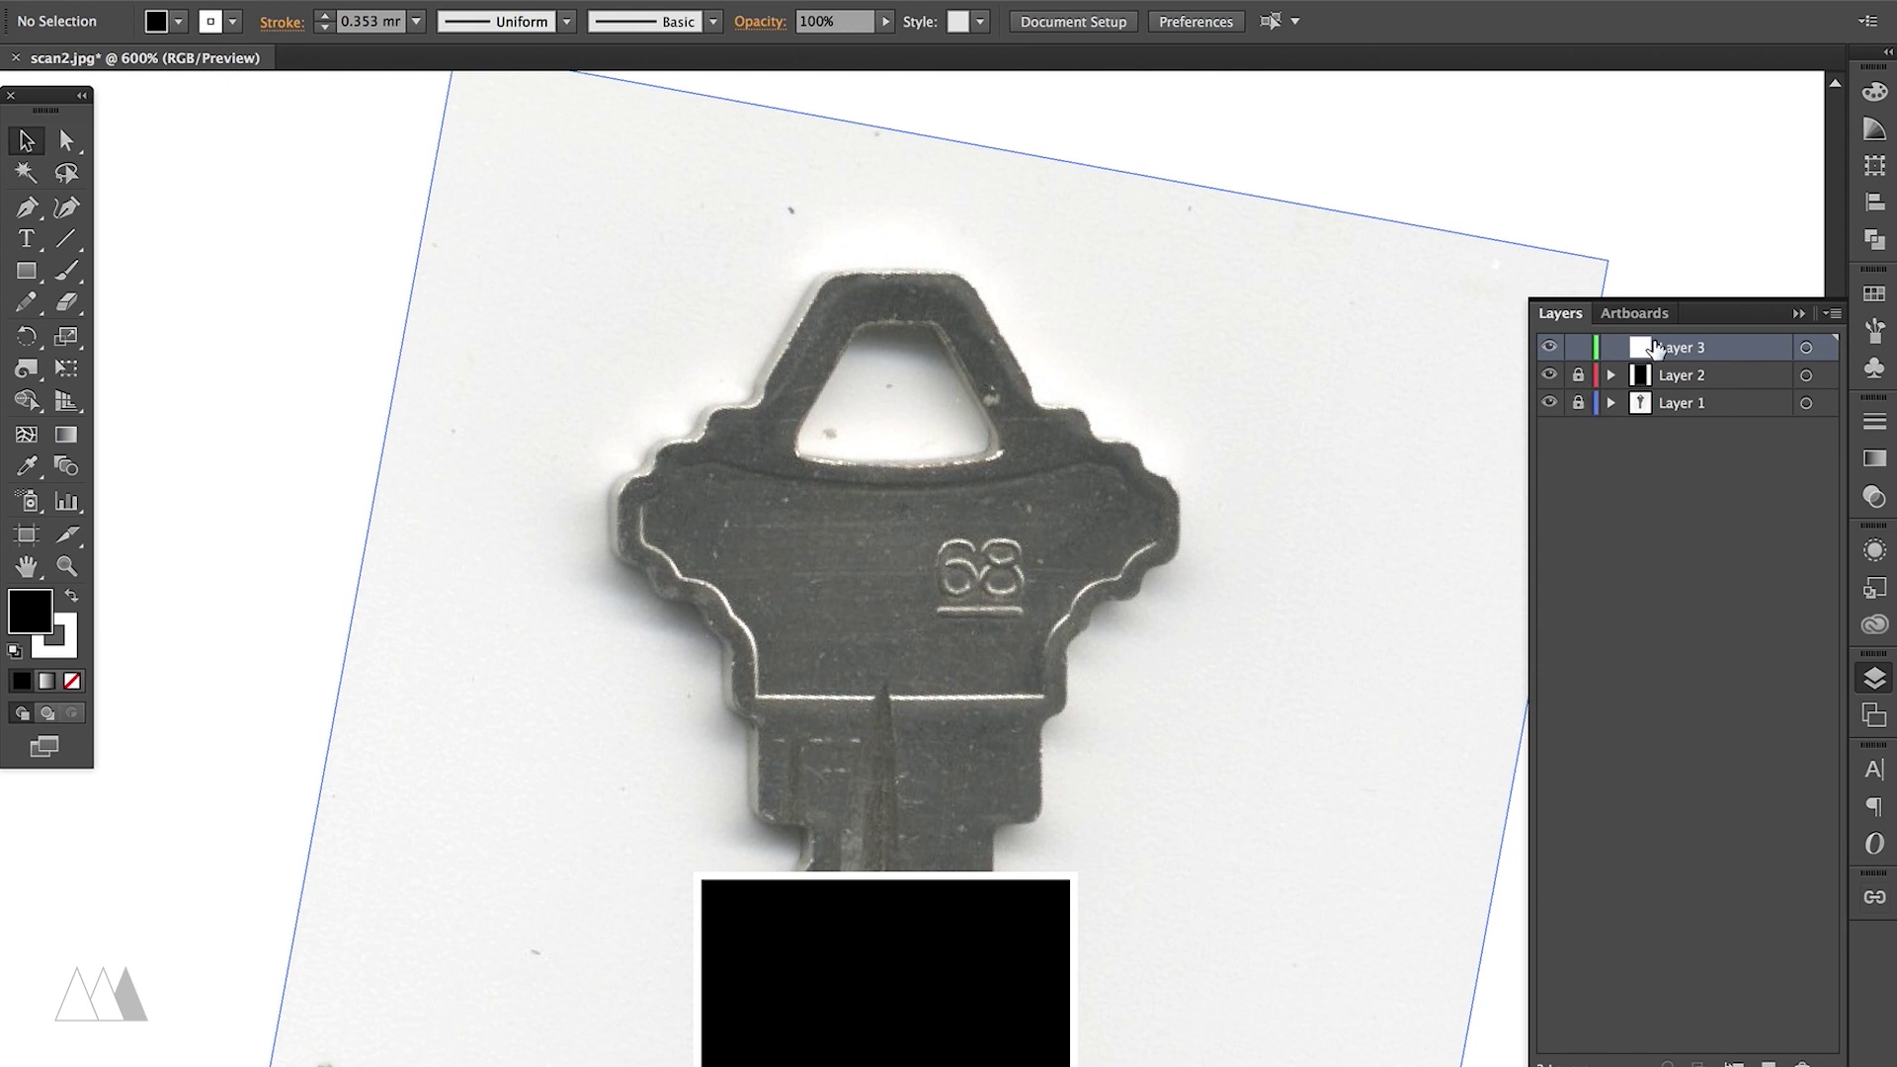
pyautogui.press('p')
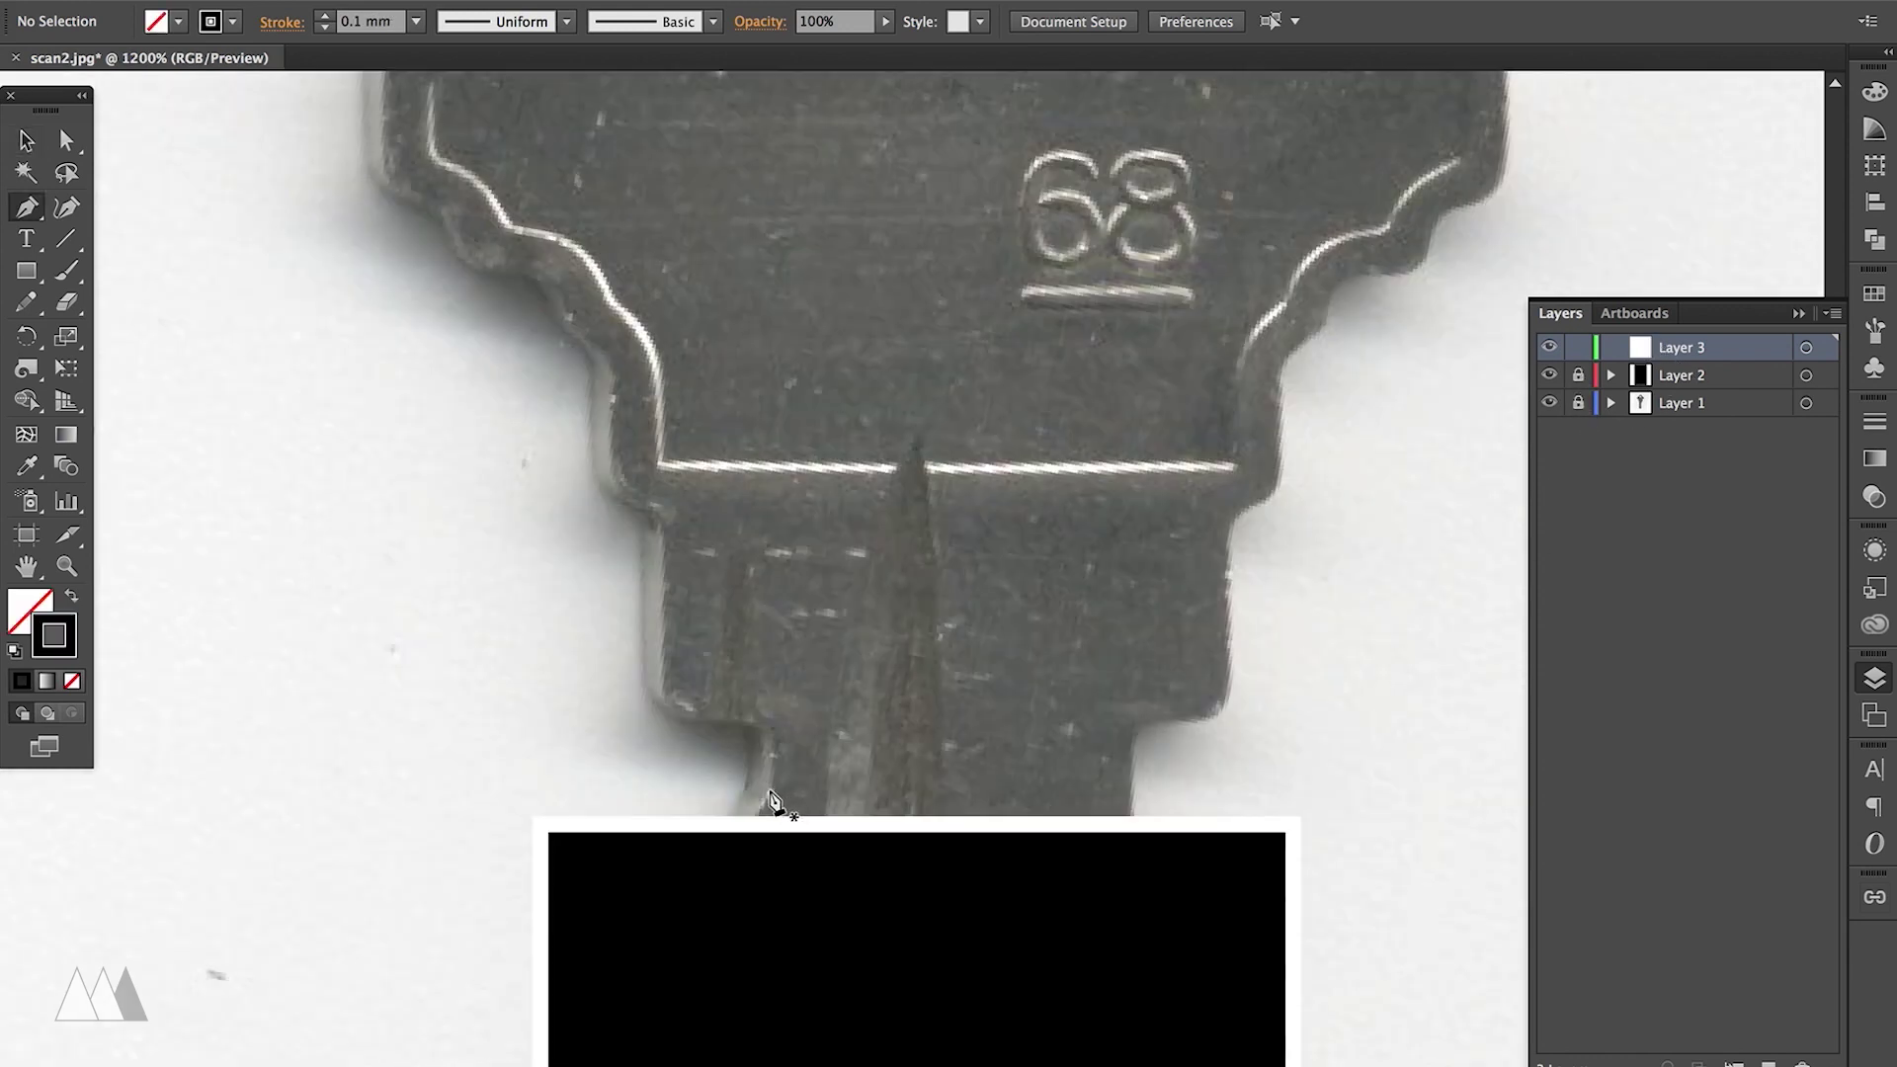
pyautogui.click(766, 788)
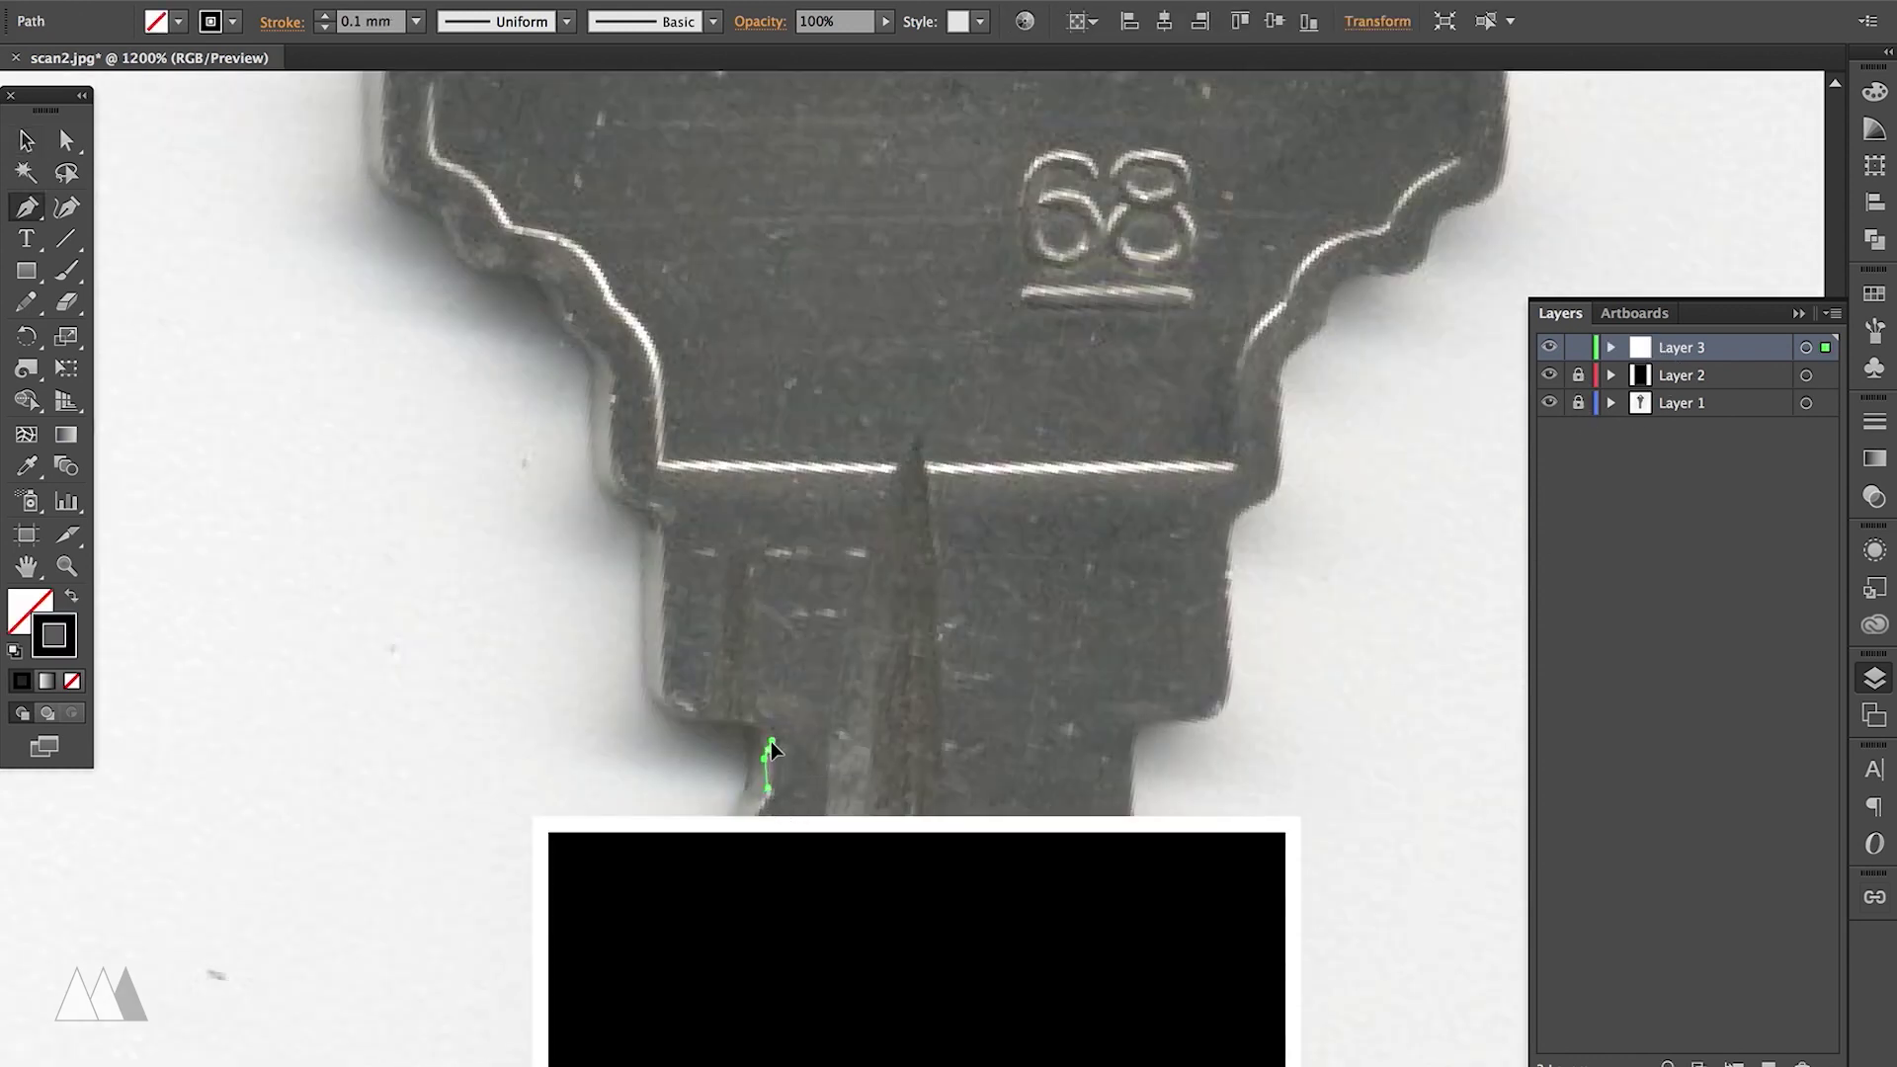
pyautogui.keyDown('ctrl'); pyautogui.moveTo(772, 751); pyautogui.dragTo(751, 736); pyautogui.keyUp('ctrl')
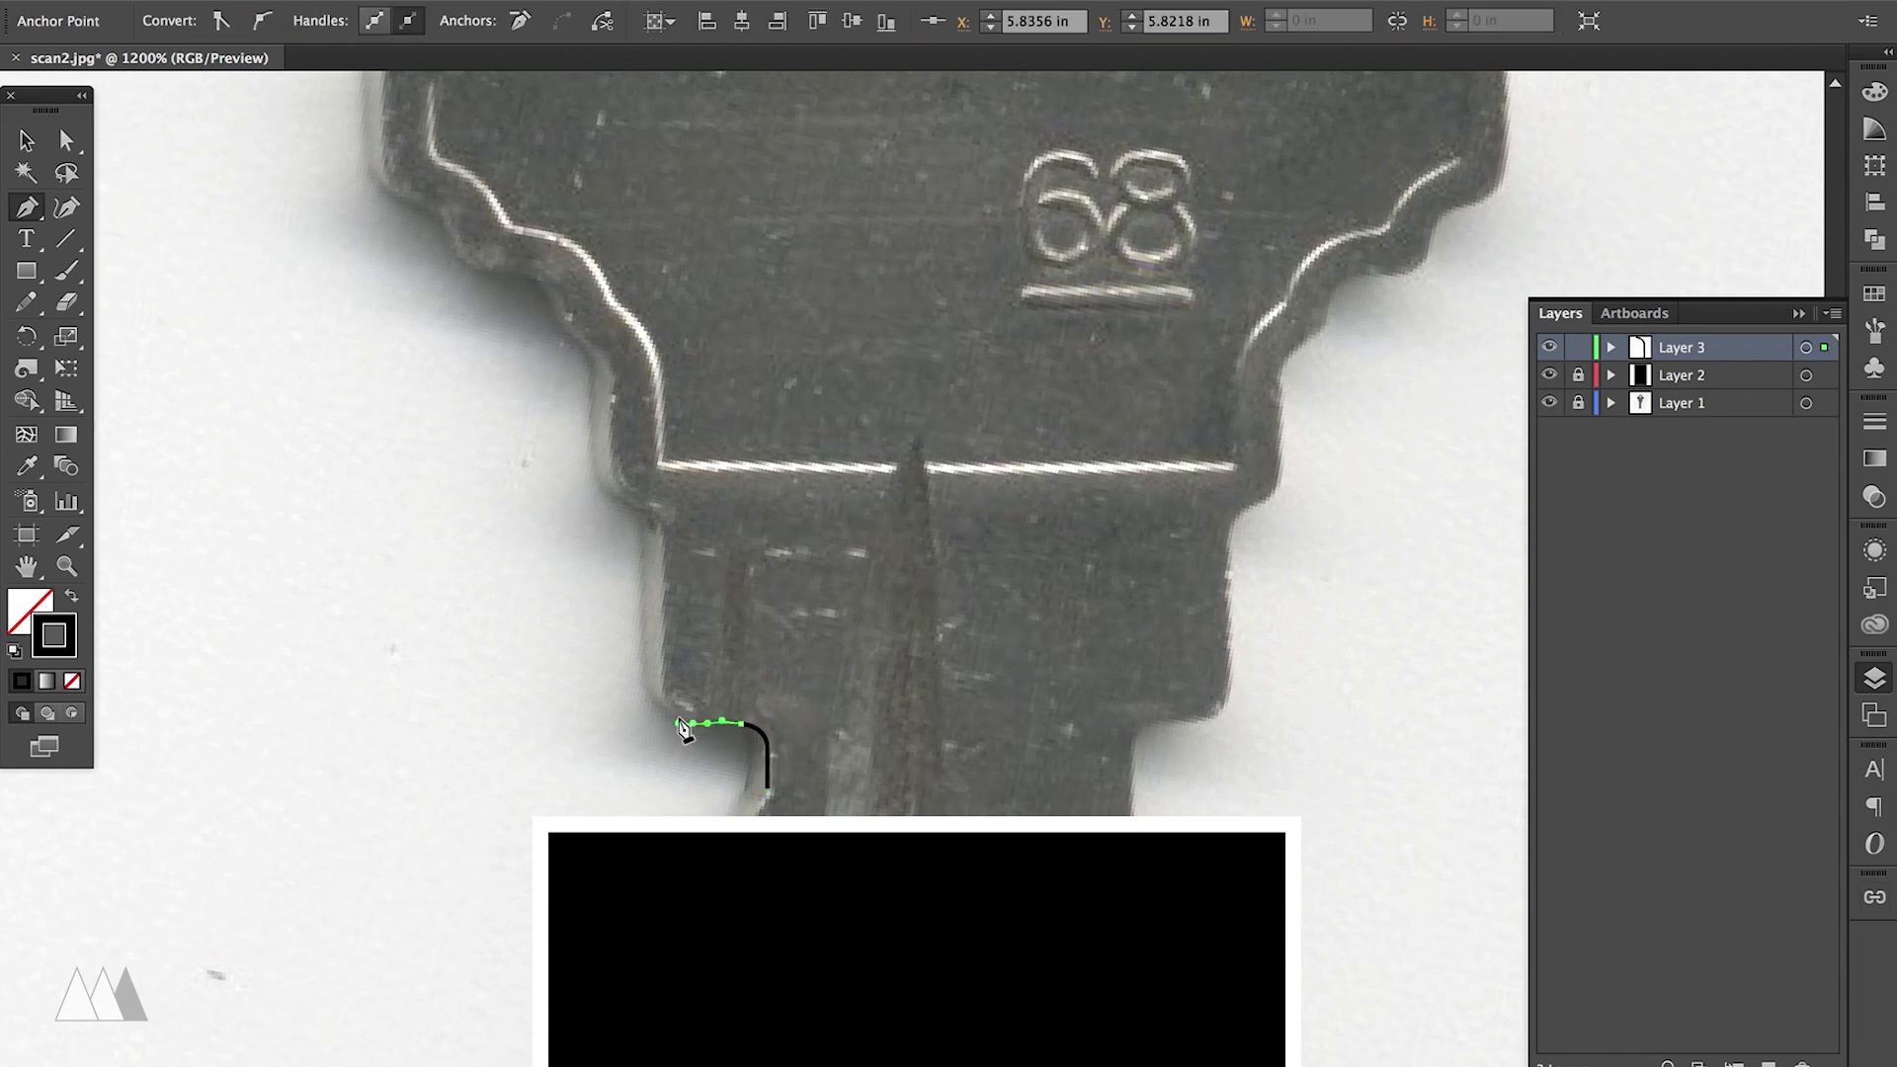
pyautogui.moveTo(663, 625)
pyautogui.keyDown('ctrl'); pyautogui.mouseDown()
pyautogui.moveTo(654, 538)
pyautogui.moveTo(612, 491)
pyautogui.mouseUp(); pyautogui.keyUp('ctrl')
pyautogui.moveTo(606, 440)
pyautogui.mouseDown()
pyautogui.moveTo(622, 405)
pyautogui.moveTo(664, 440)
pyautogui.mouseUp()
pyautogui.scroll(3, 622, 414)
pyautogui.click(602, 445)
pyautogui.scroll(6, 592, 424)
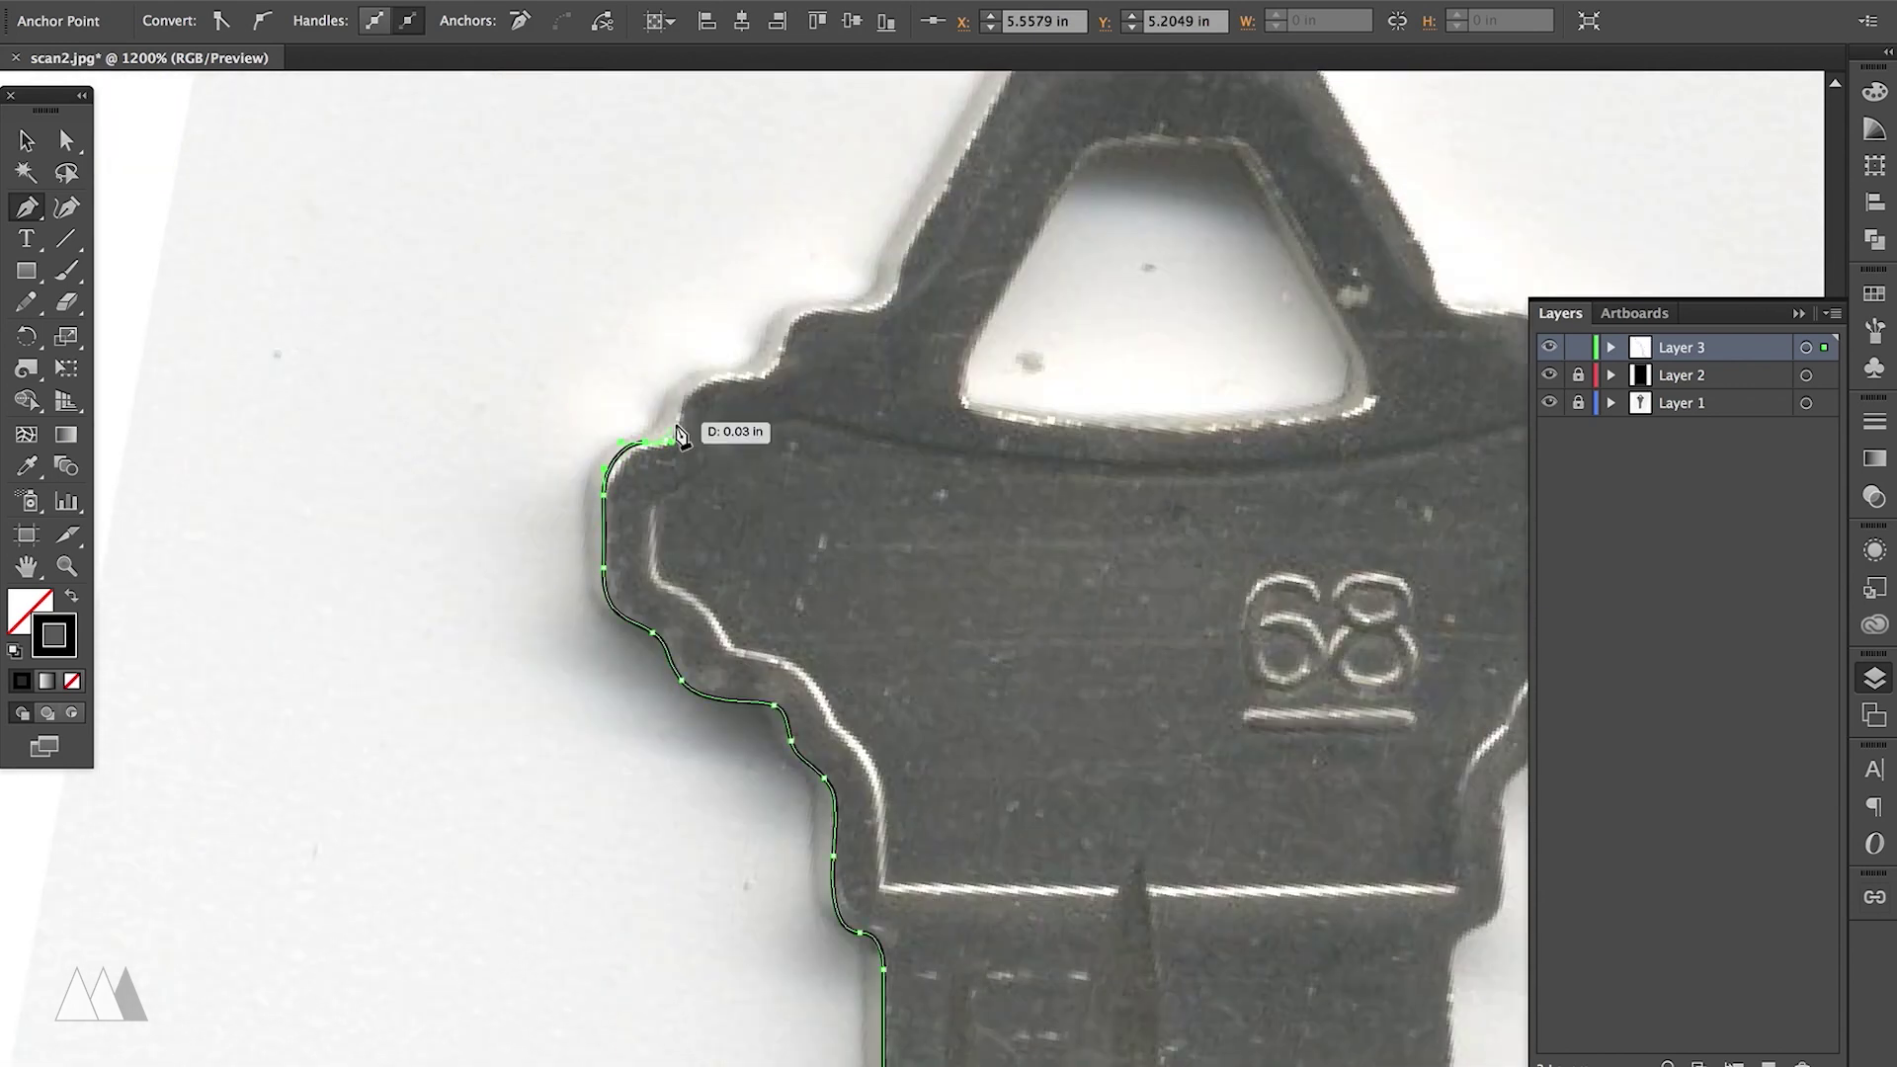
# Continue the outline over the key's top and down its right edge, and close it across the neck.
pyautogui.scroll(5, 678, 440)
pyautogui.moveTo(858, 282)
pyautogui.mouseDown()
pyautogui.moveTo(887, 284)
pyautogui.moveTo(938, 364)
pyautogui.mouseUp()
pyautogui.scroll(-5, 988, 395)
pyautogui.click(991, 341)
pyautogui.click(1058, 383)
pyautogui.scroll(-4, 1027, 445)
pyautogui.click(875, 435)
pyautogui.scroll(-4, 876, 579)
pyautogui.click(741, 649)
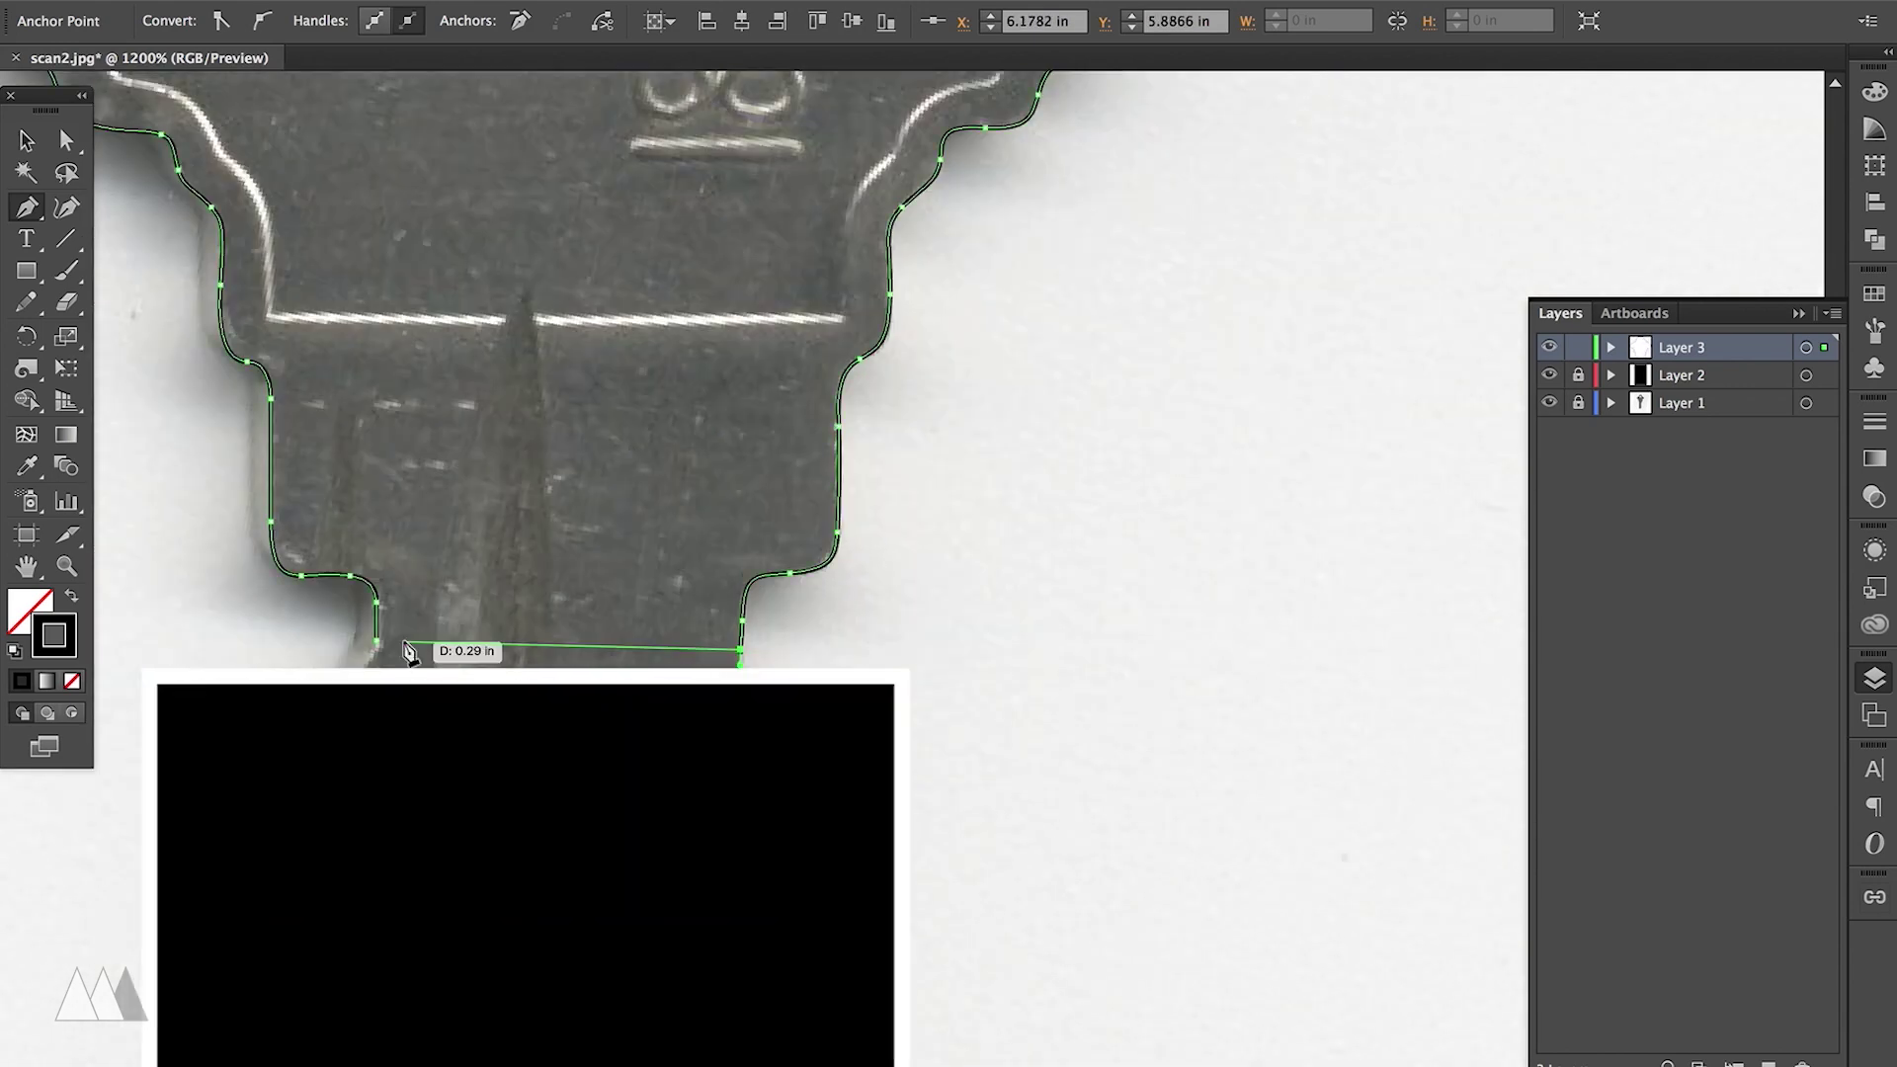
pyautogui.click(376, 641)
pyautogui.press('super+shift+a')
# Trace the trapezoidal keyring hole in the key head as a separate closed path with the Pen tool.
pyautogui.scroll(7, 677, 415)
pyautogui.moveTo(707, 232); pyautogui.dragTo(800, 226)
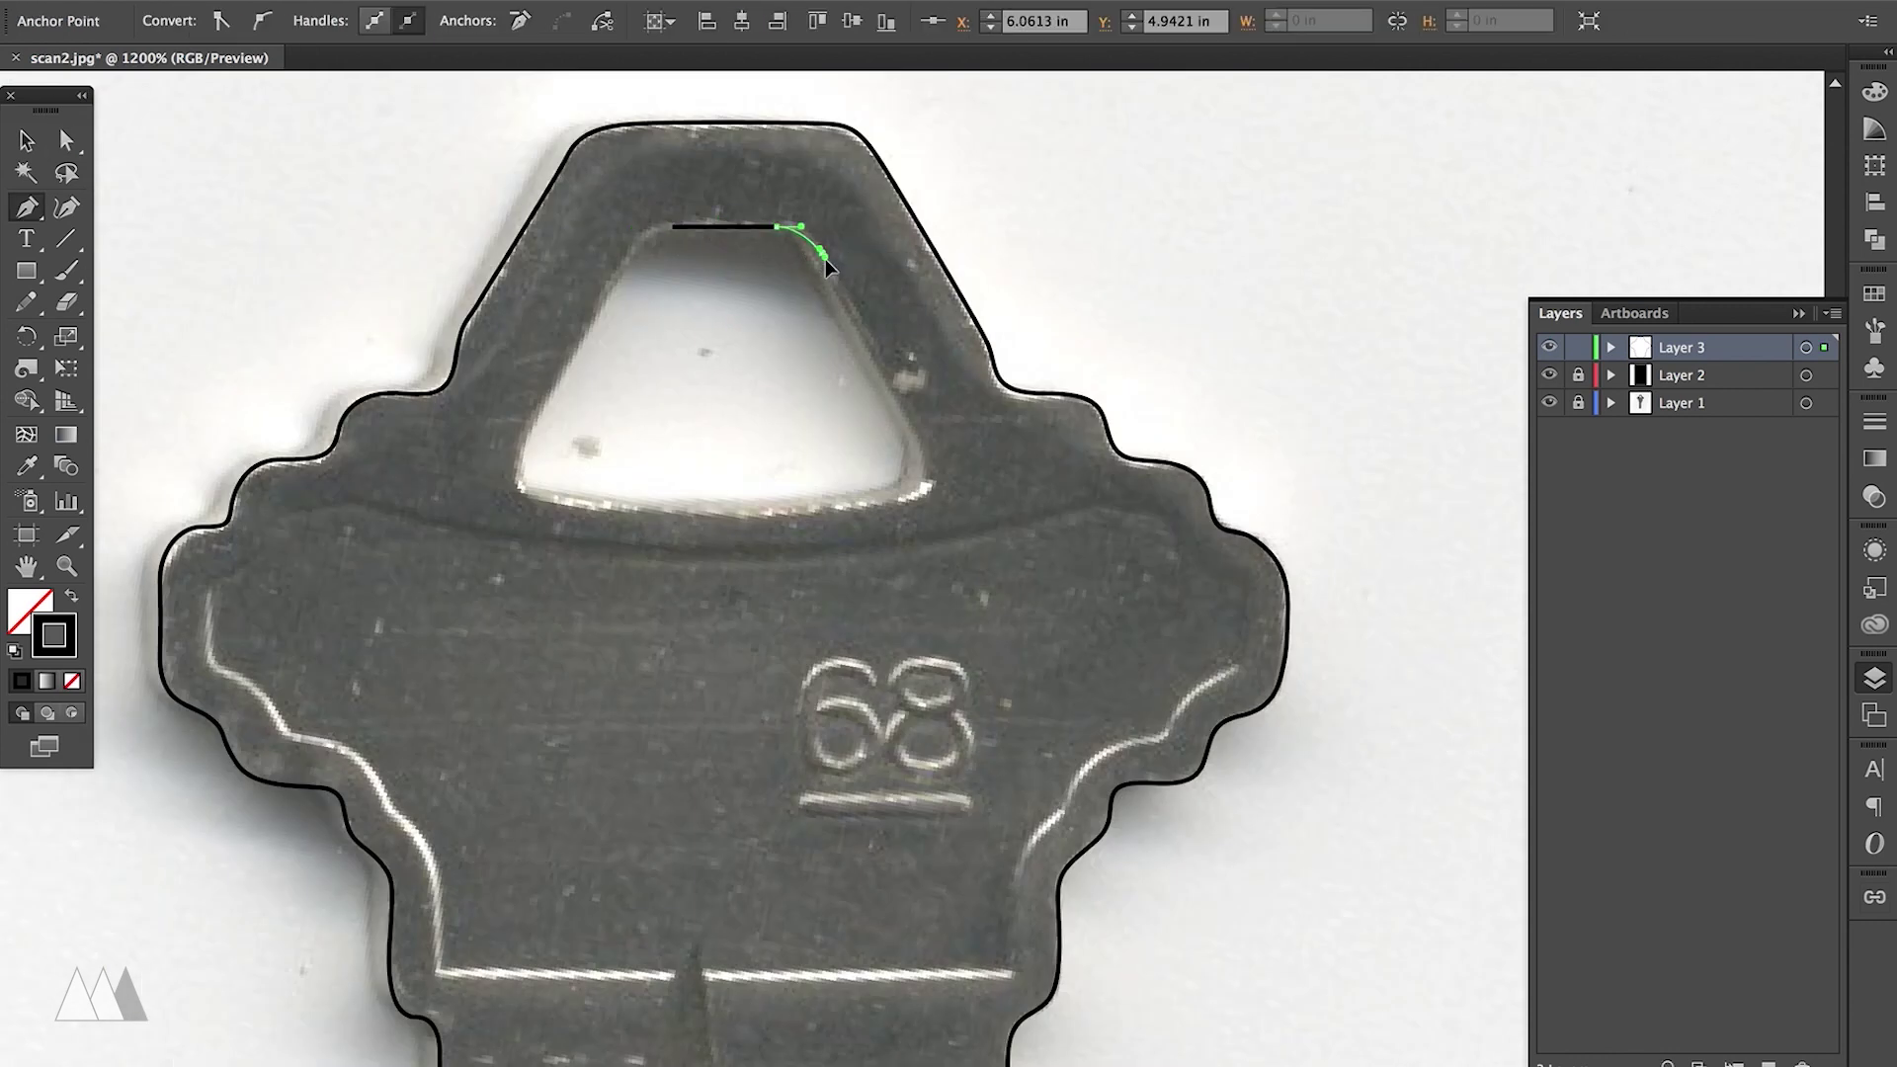
pyautogui.moveTo(914, 486); pyautogui.dragTo(856, 500)
pyautogui.moveTo(728, 513); pyautogui.dragTo(669, 513)
pyautogui.moveTo(535, 491); pyautogui.dragTo(518, 472)
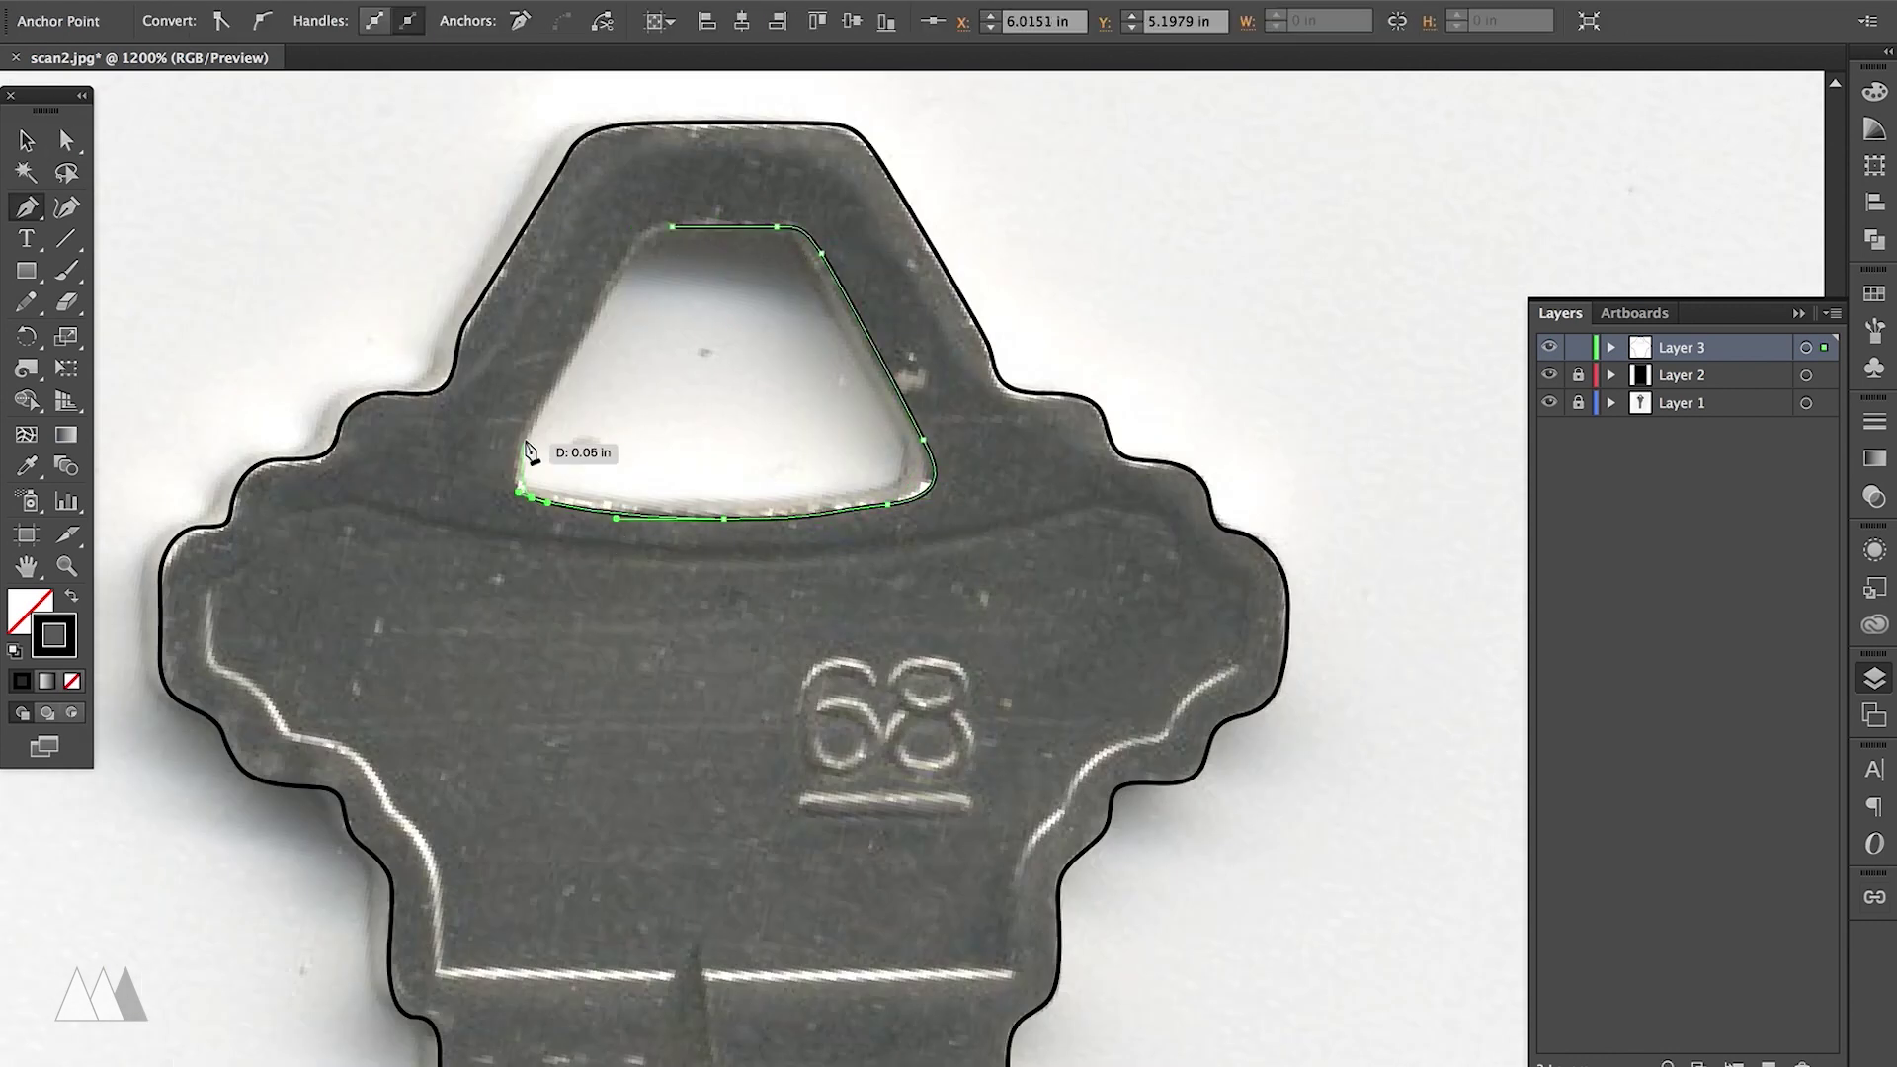
pyautogui.moveTo(636, 247); pyautogui.dragTo(652, 229)
pyautogui.moveTo(673, 226); pyautogui.dragTo(702, 233)
# Offset the key's outer outline outward by 0.25 mm with mitered joins.
pyautogui.press('super+minus')
pyautogui.press('v')
pyautogui.moveTo(369, 282); pyautogui.dragTo(589, 425)
pyautogui.click(316, 2)
pyautogui.moveTo(524, 438)
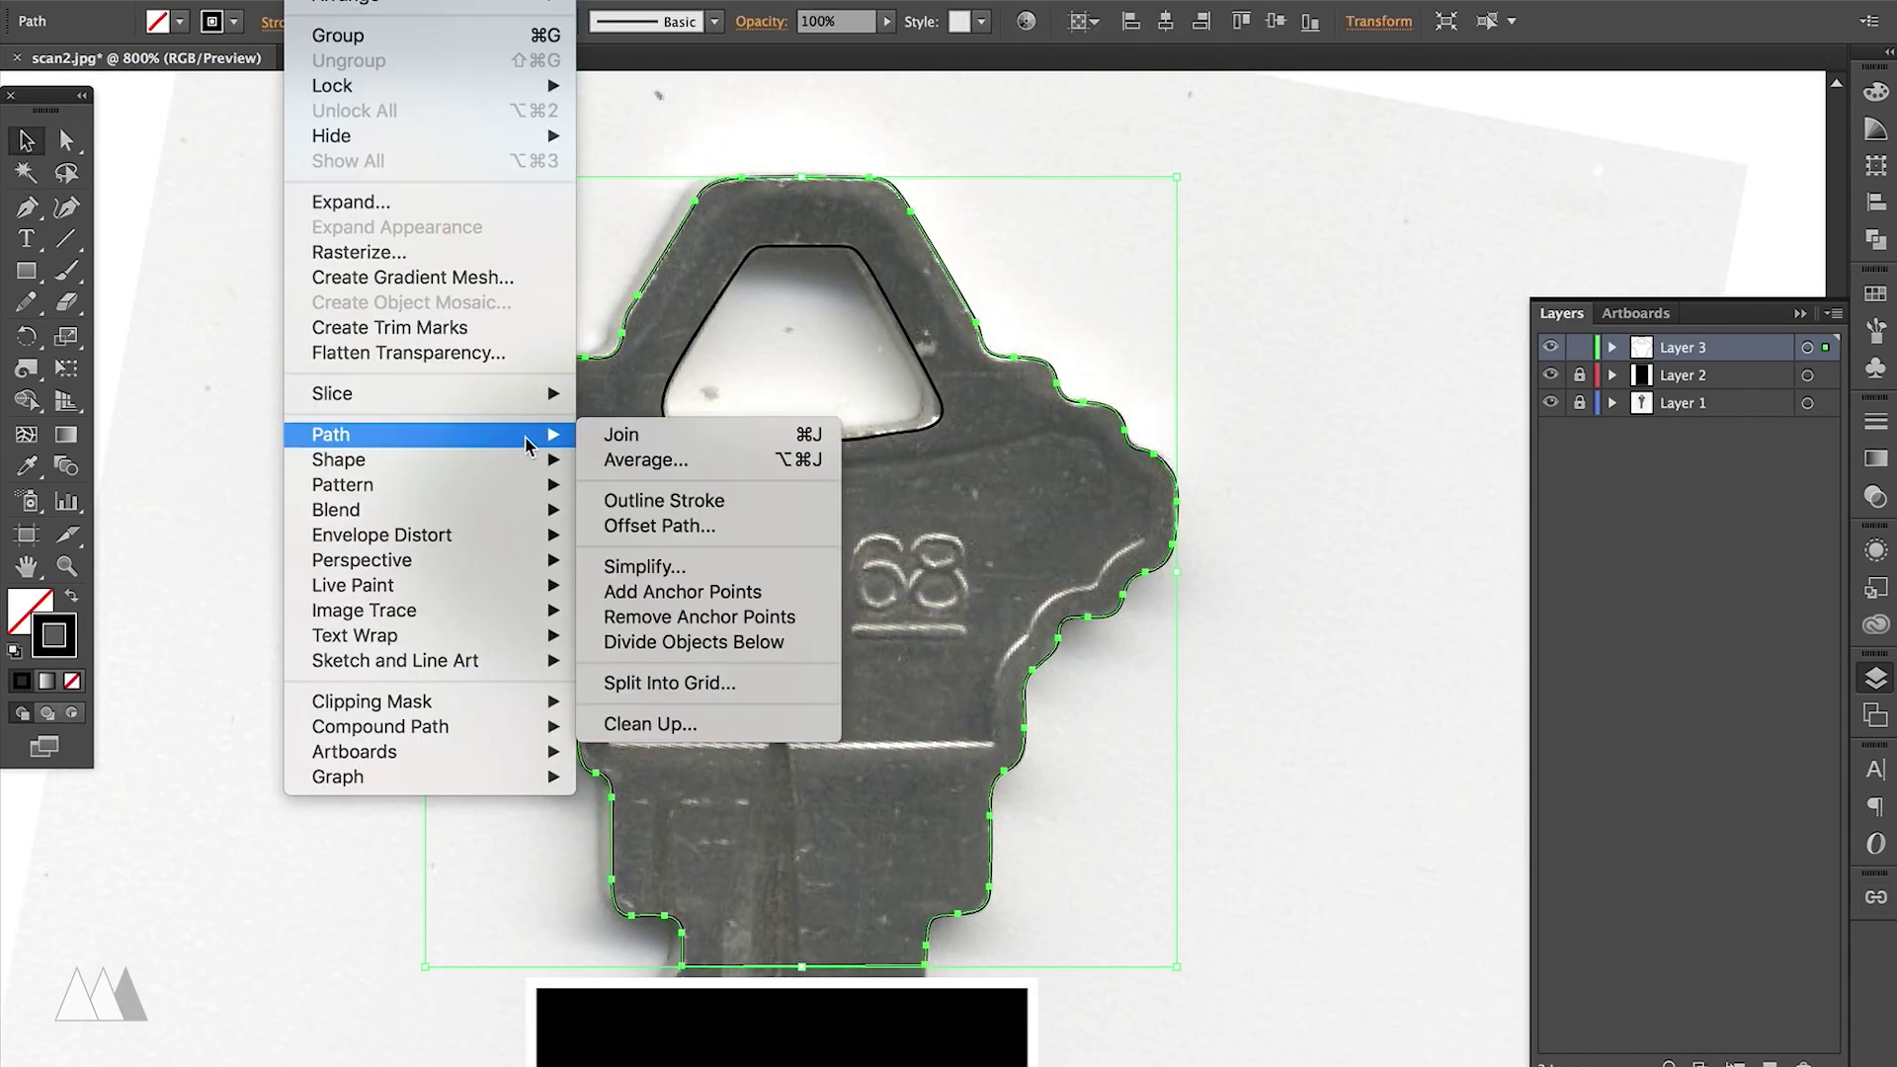
pyautogui.click(708, 530)
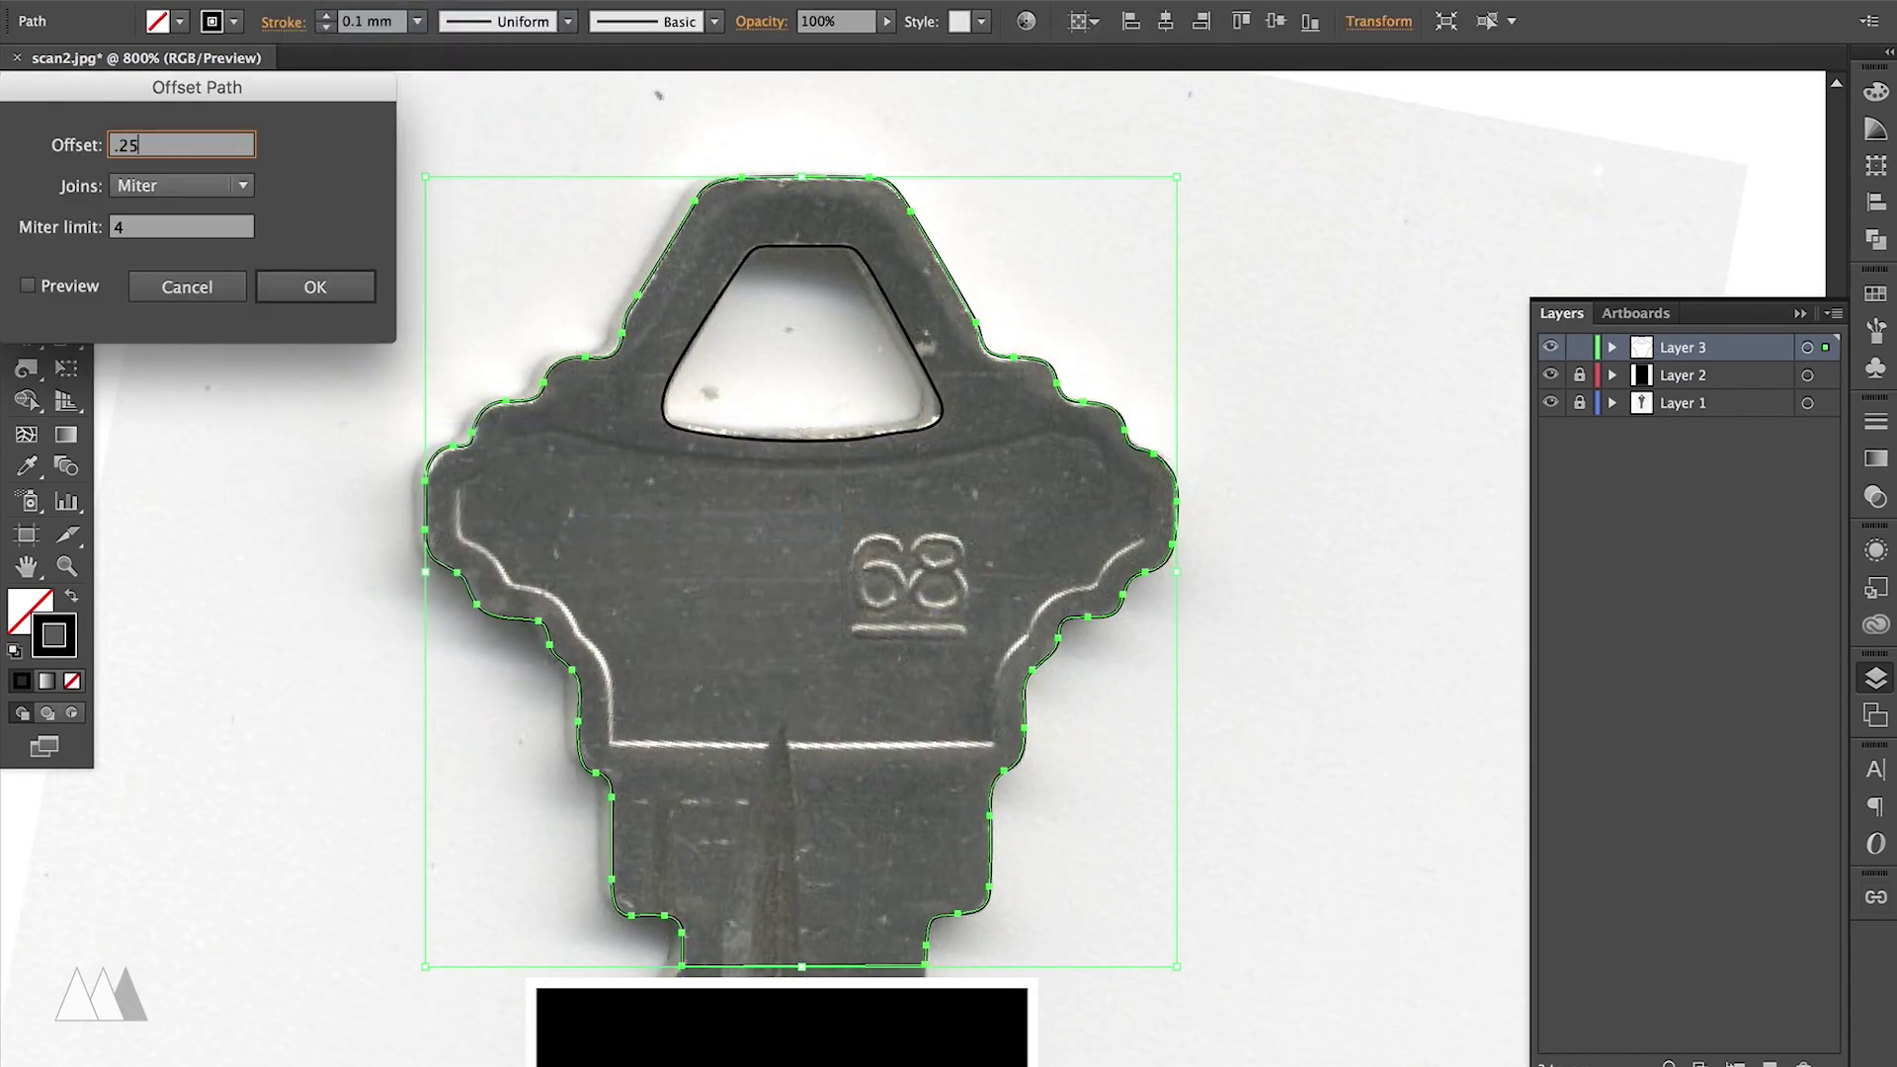
pyautogui.press('Return')
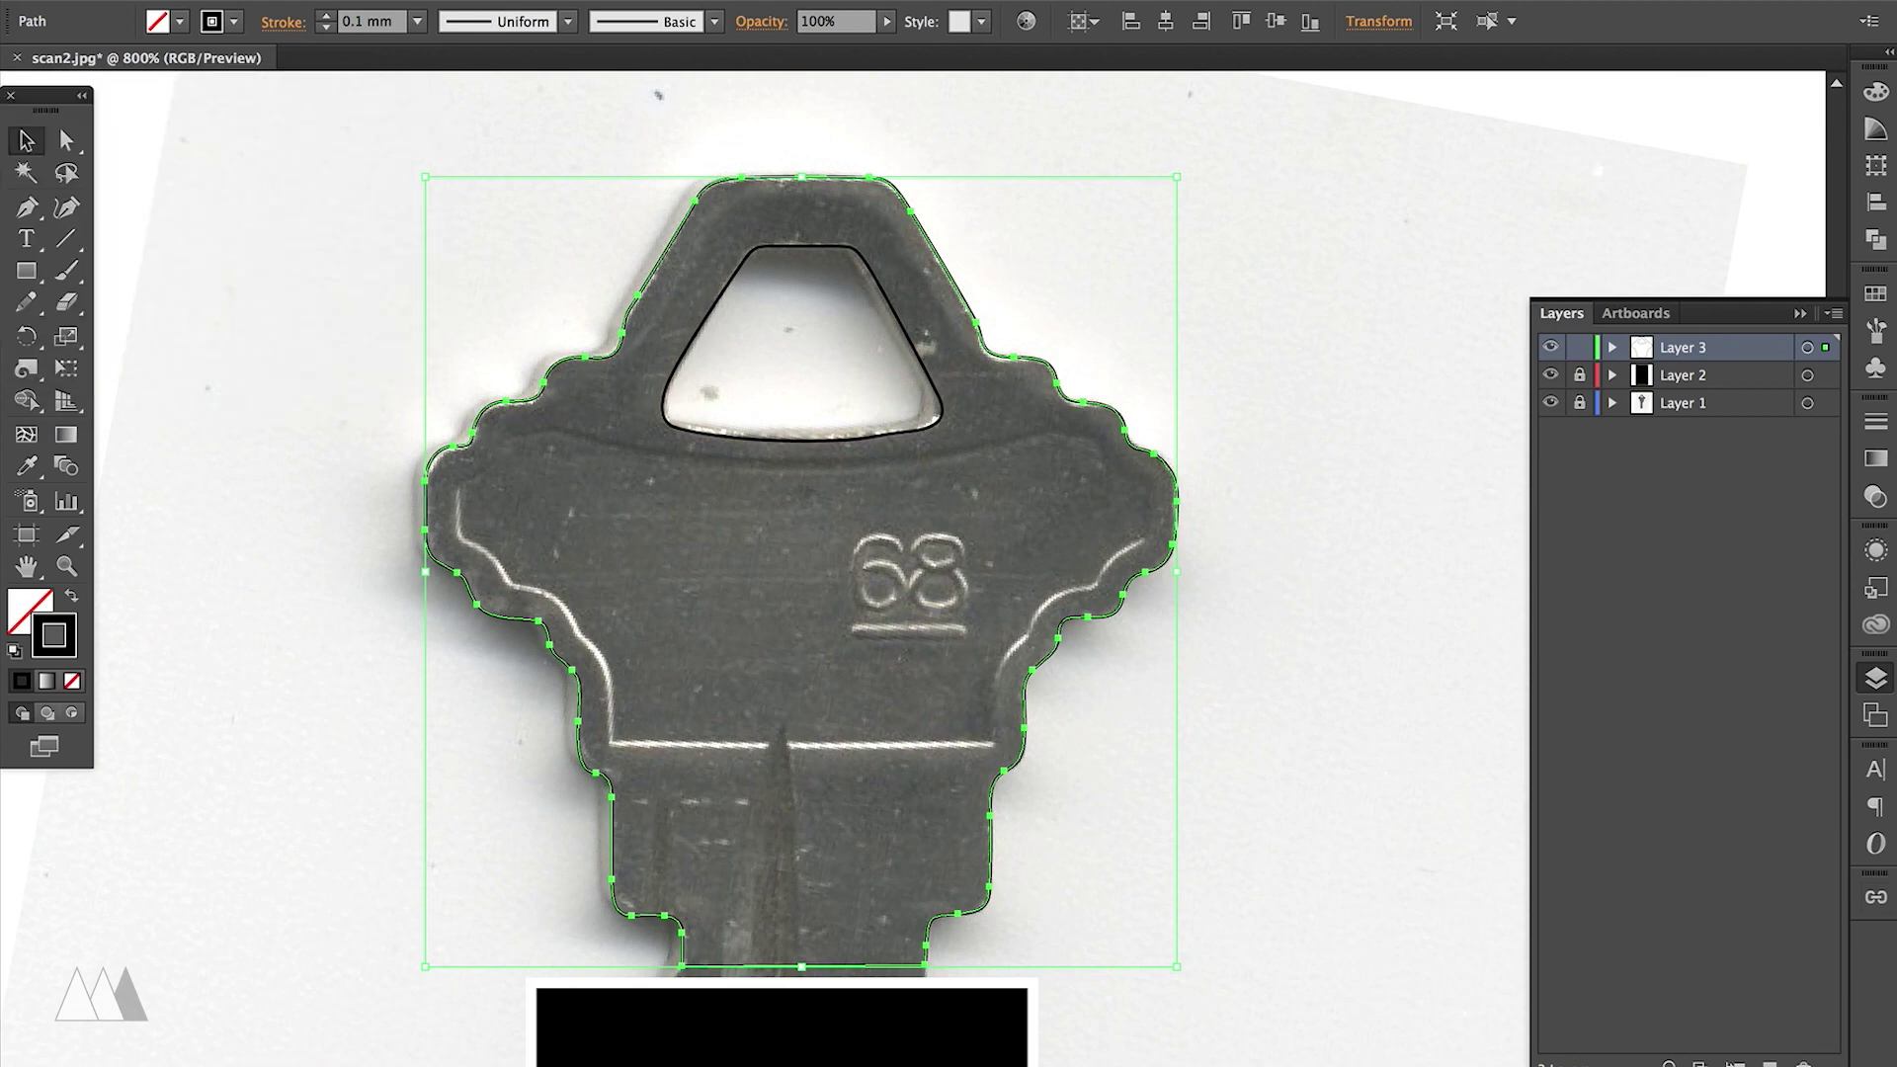
pyautogui.click(444, 690)
# Offset the keyring hole's path inward by -0.0098 in with mitered joins.
pyautogui.click(703, 442)
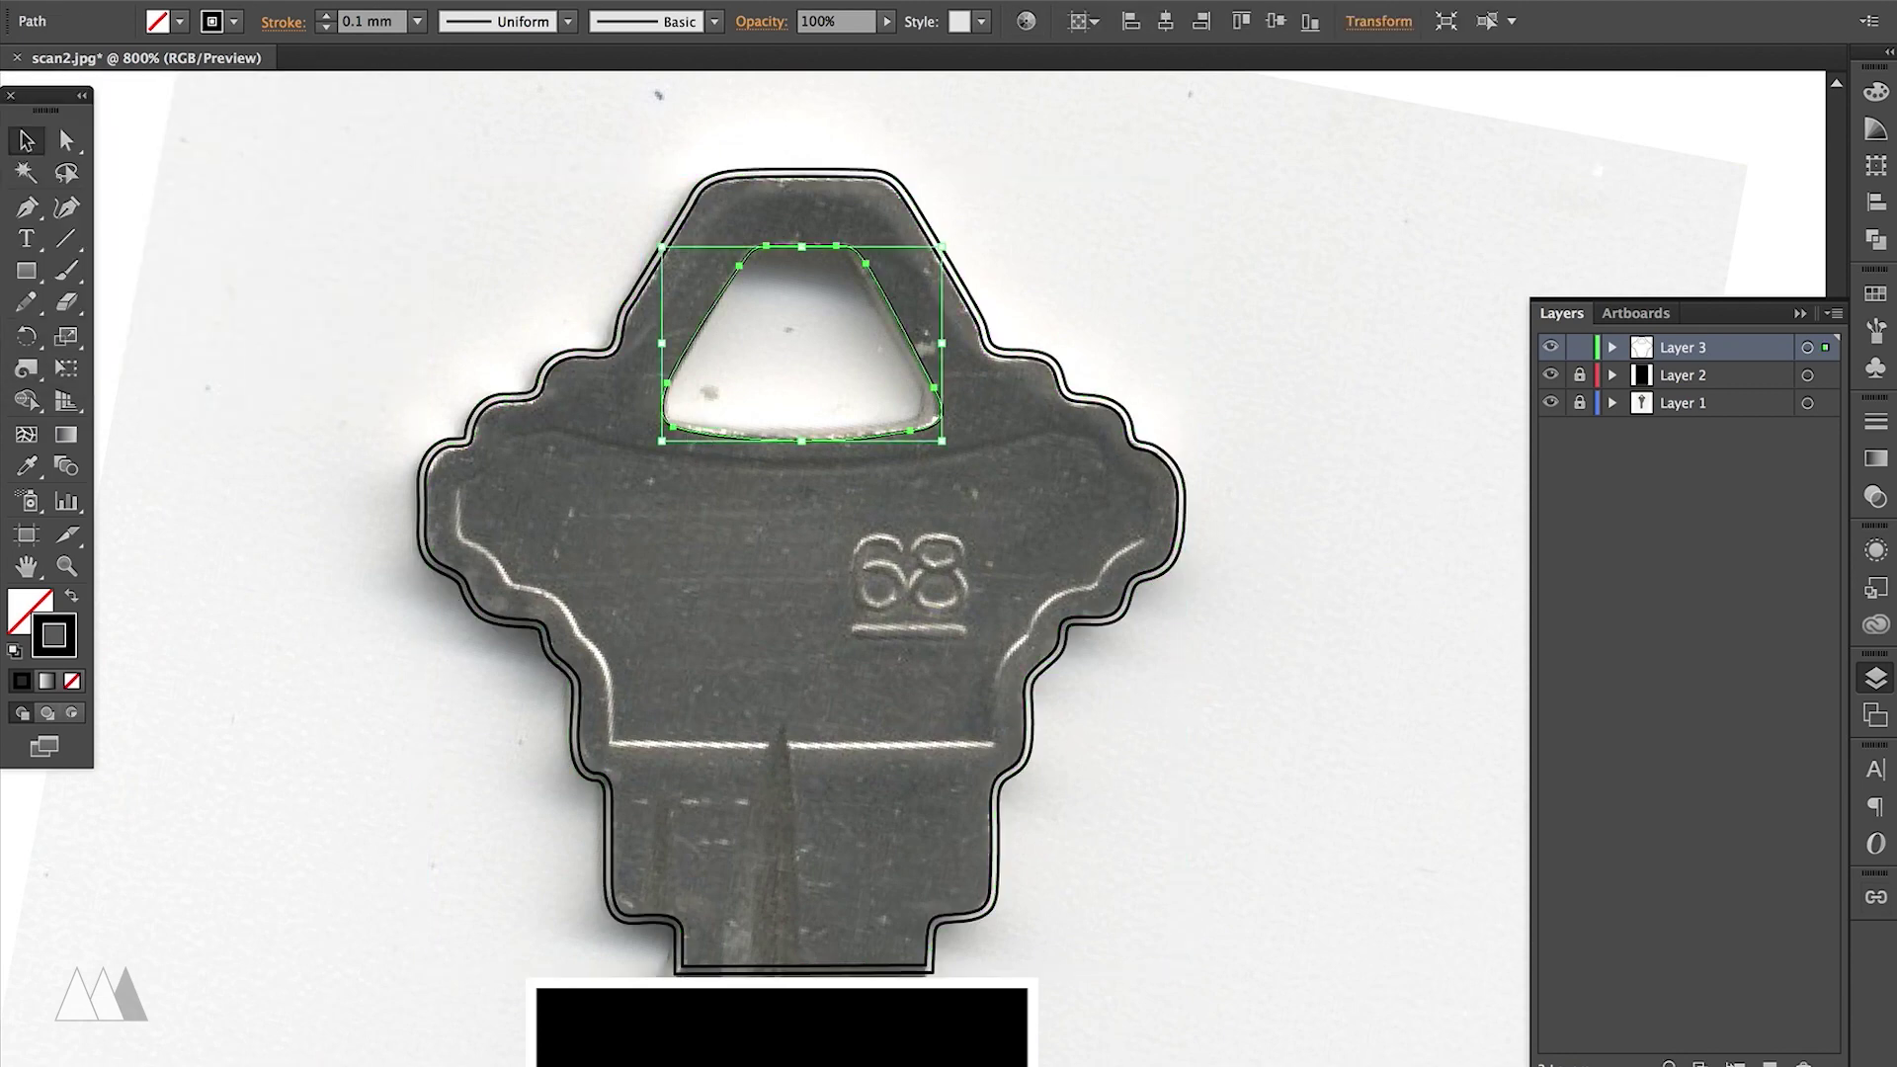
pyautogui.click(316, 0)
pyautogui.moveTo(475, 428)
pyautogui.click(692, 522)
pyautogui.click(29, 285)
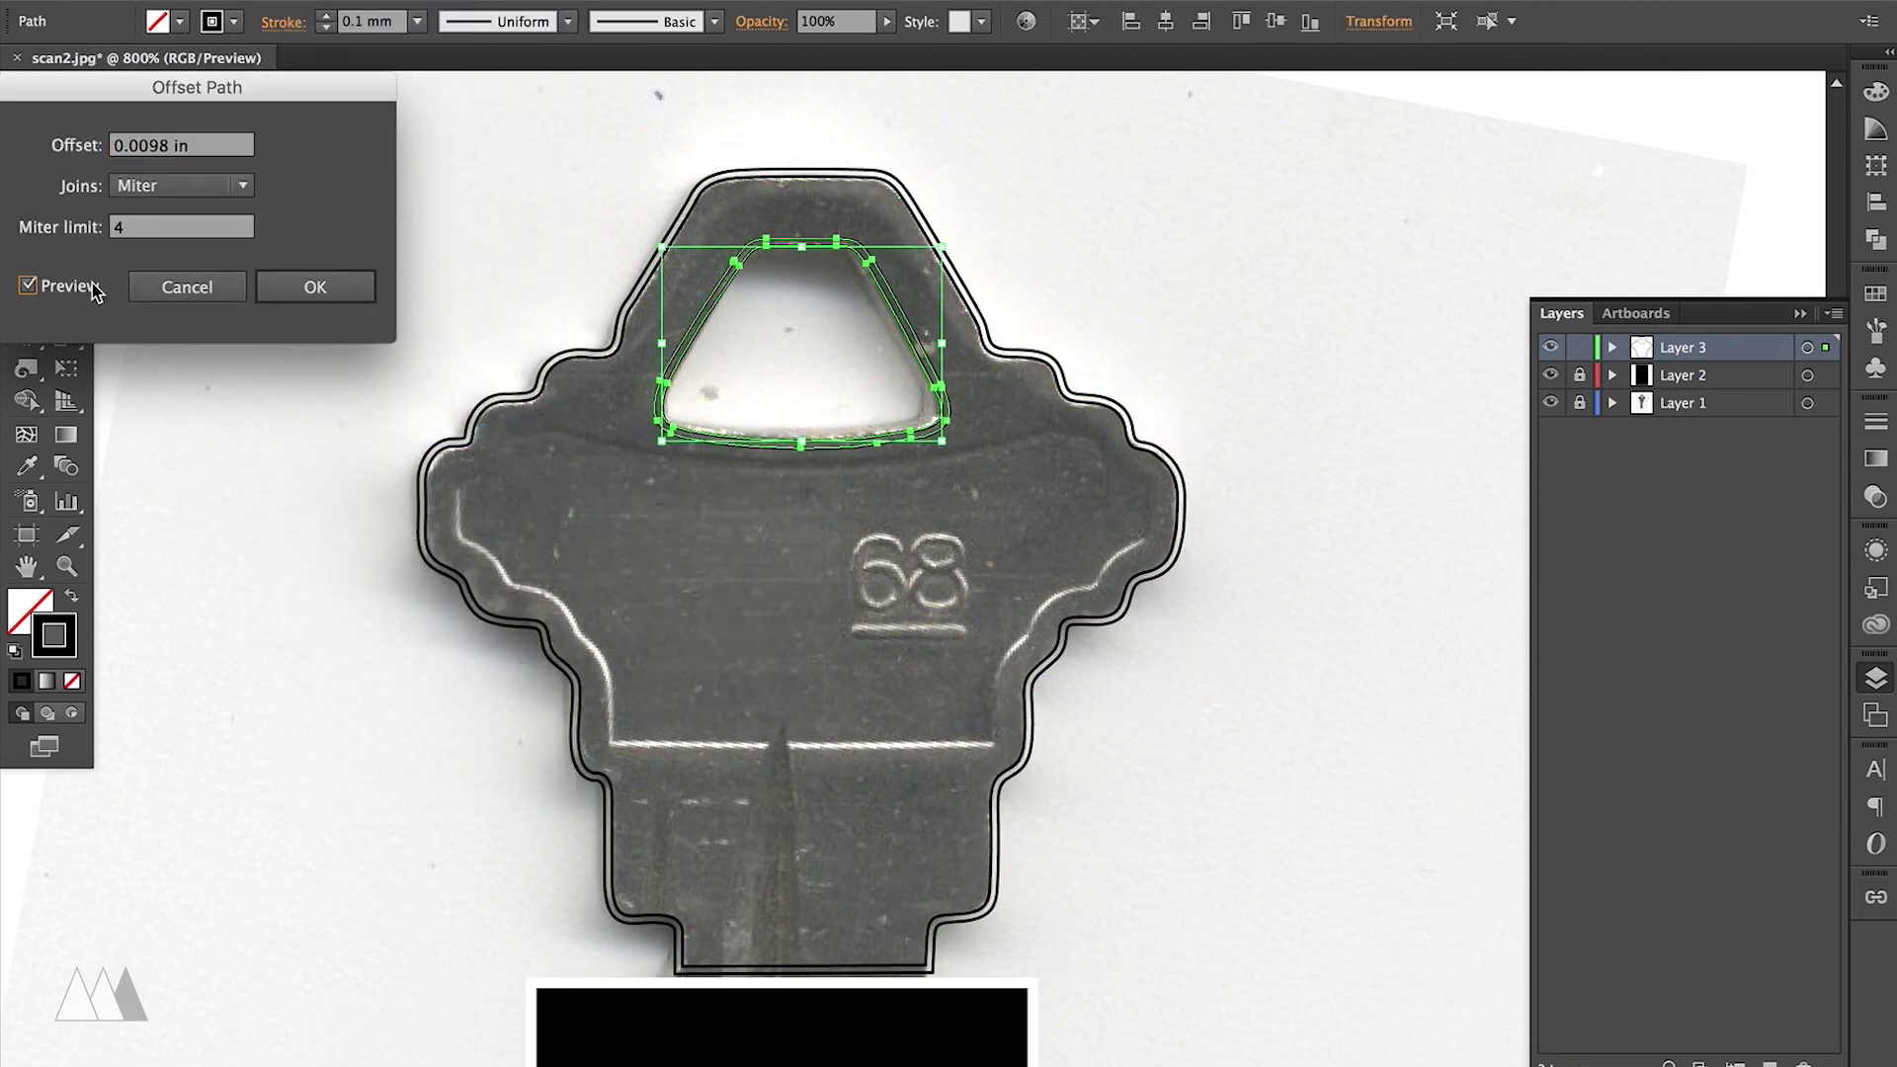
pyautogui.write('-')
pyautogui.press('Return')
pyautogui.press('Return')
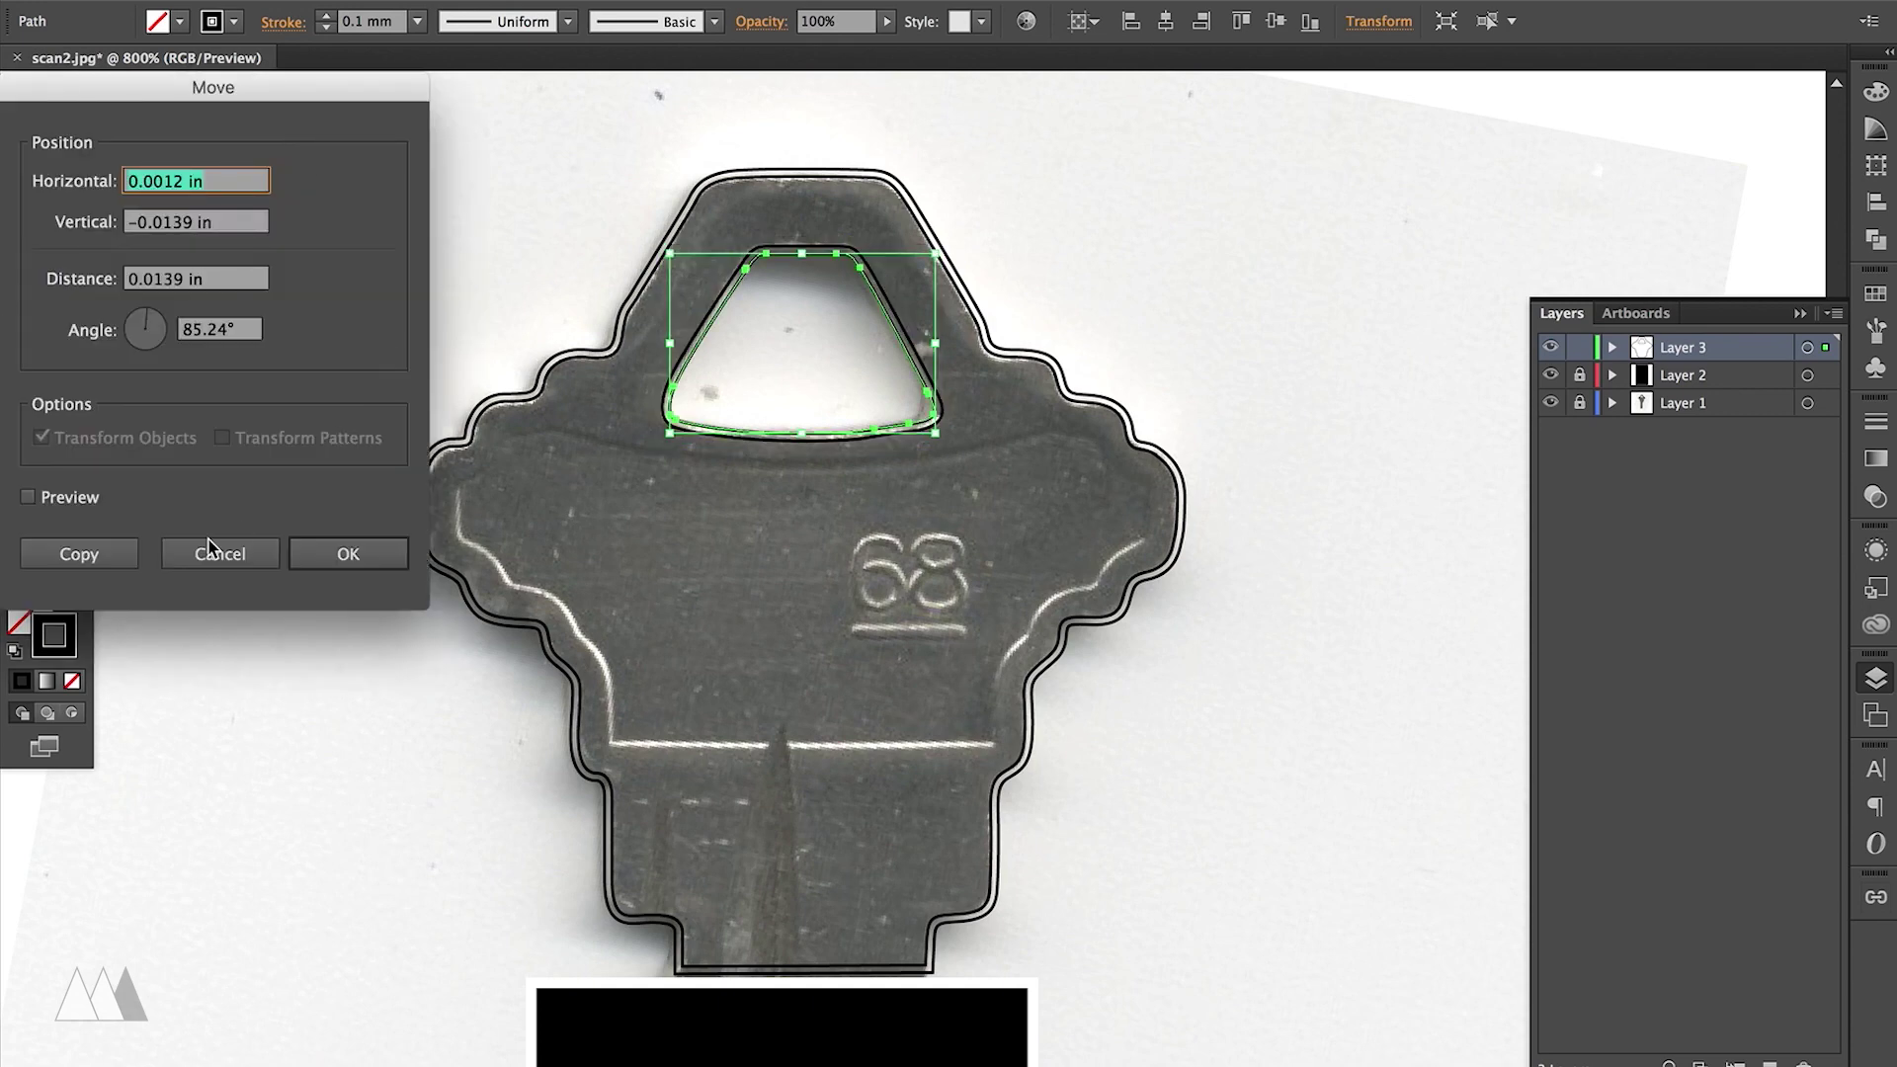
pyautogui.click(213, 546)
# Draw a circle below the key head, over the lower part of the rectangle covering the blade.
pyautogui.click(292, 462)
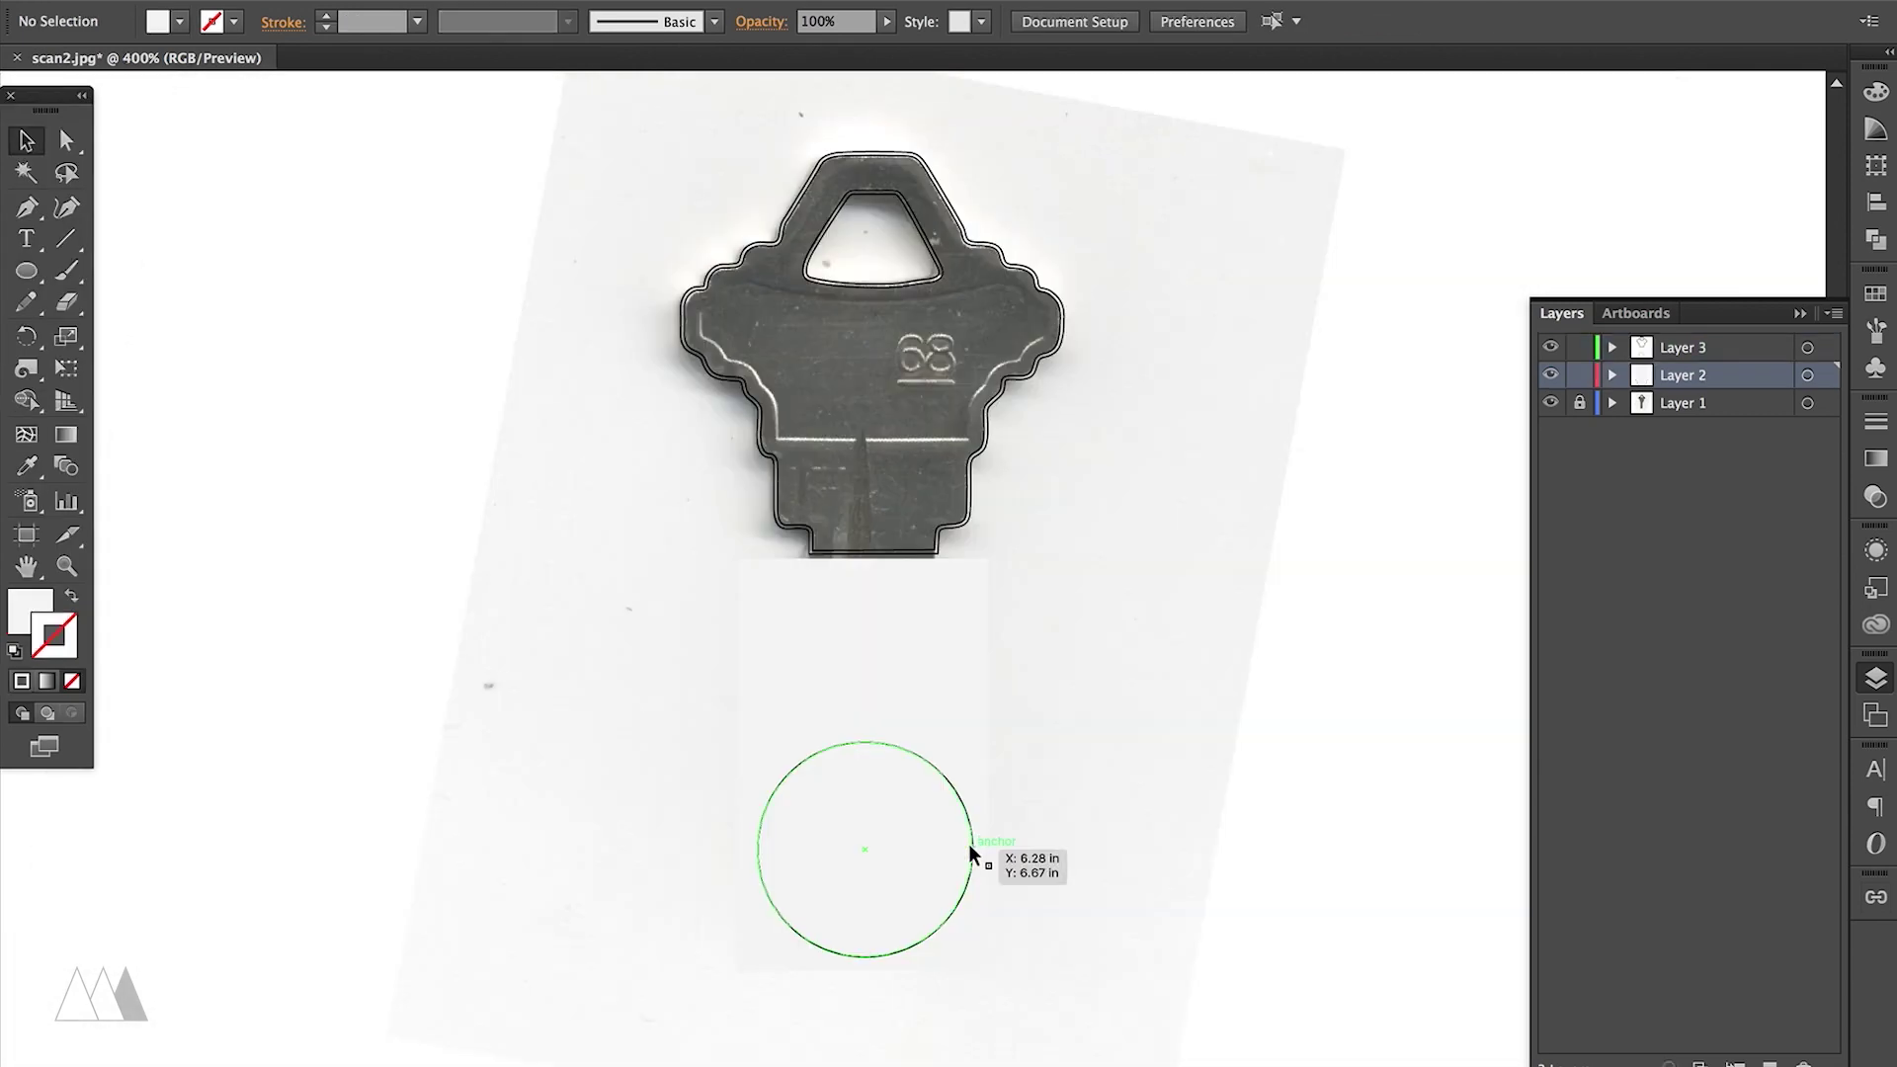
pyautogui.moveTo(978, 852); pyautogui.dragTo(980, 853)
pyautogui.press('v')
pyautogui.click(1135, 835)
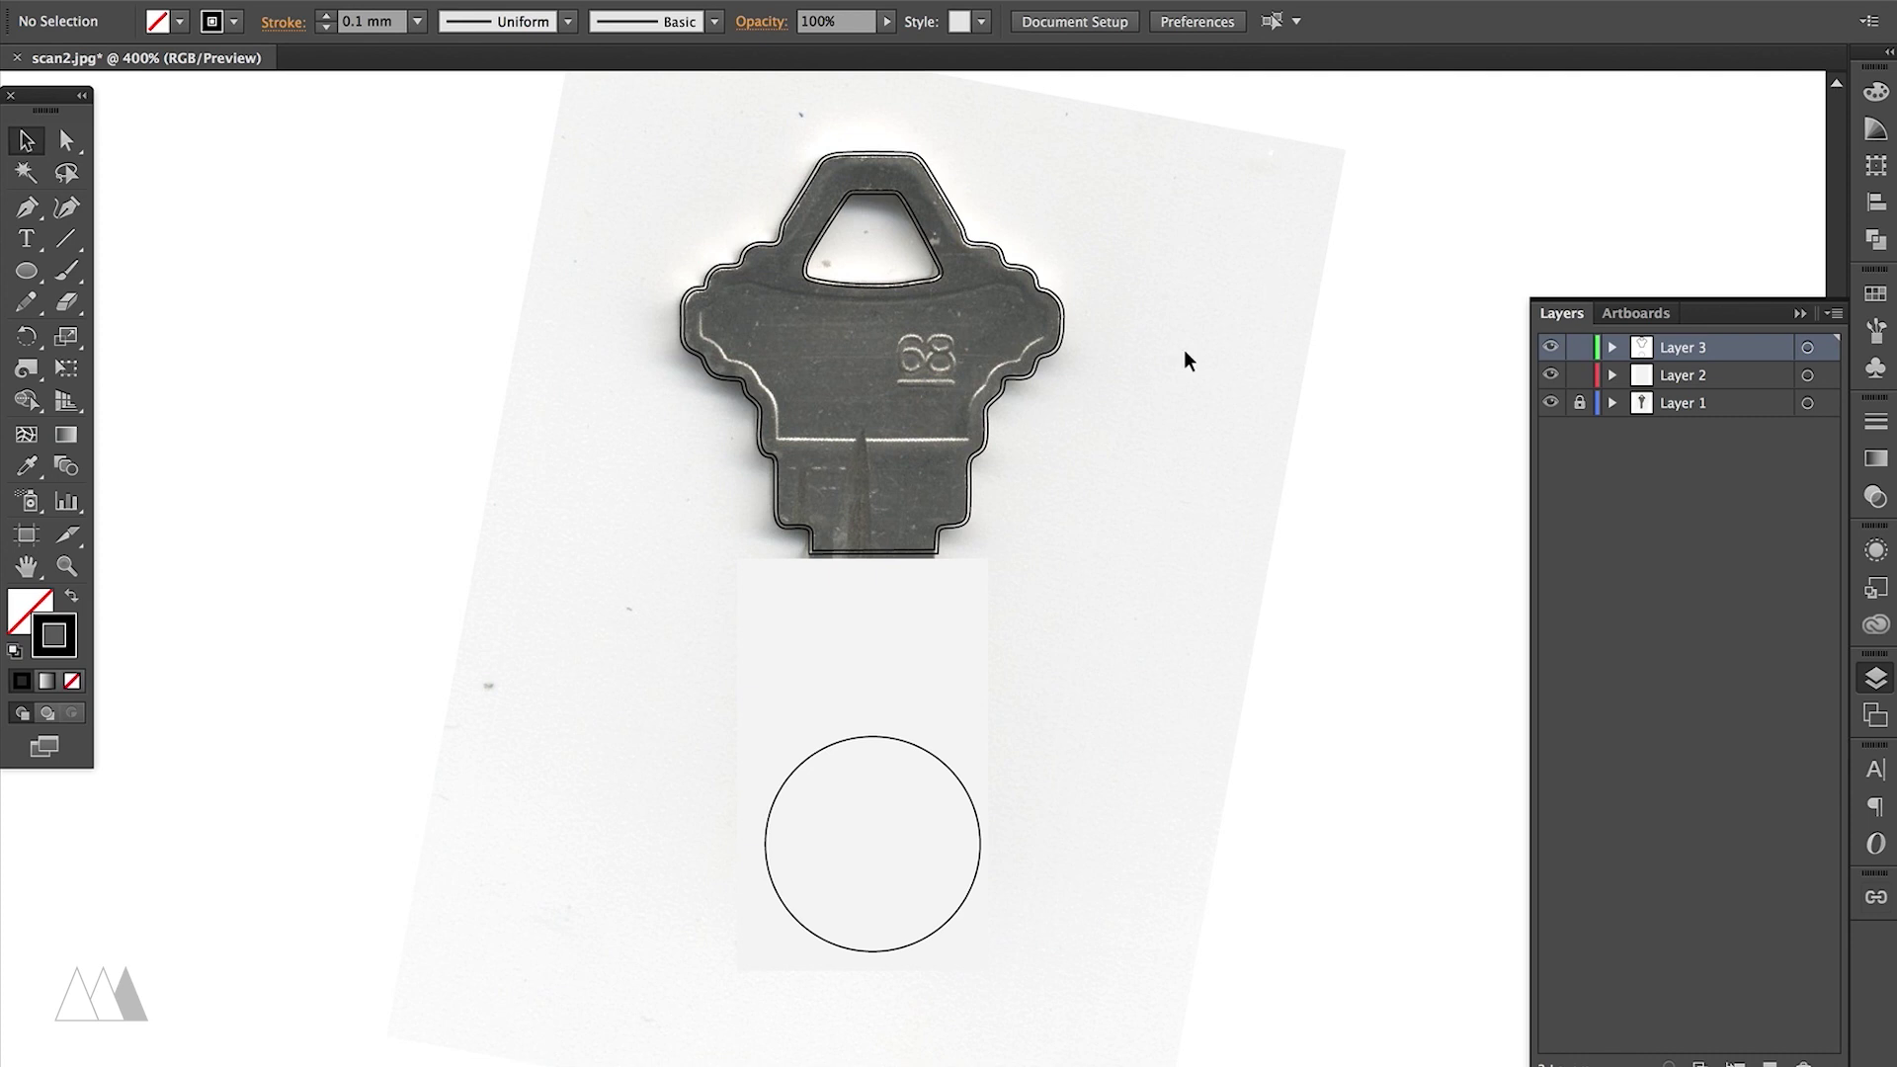
# Select the circle and all key outlines and export them as the AutoCAD Interchange File keycover.dxf in the files folder.
pyautogui.click(967, 789)
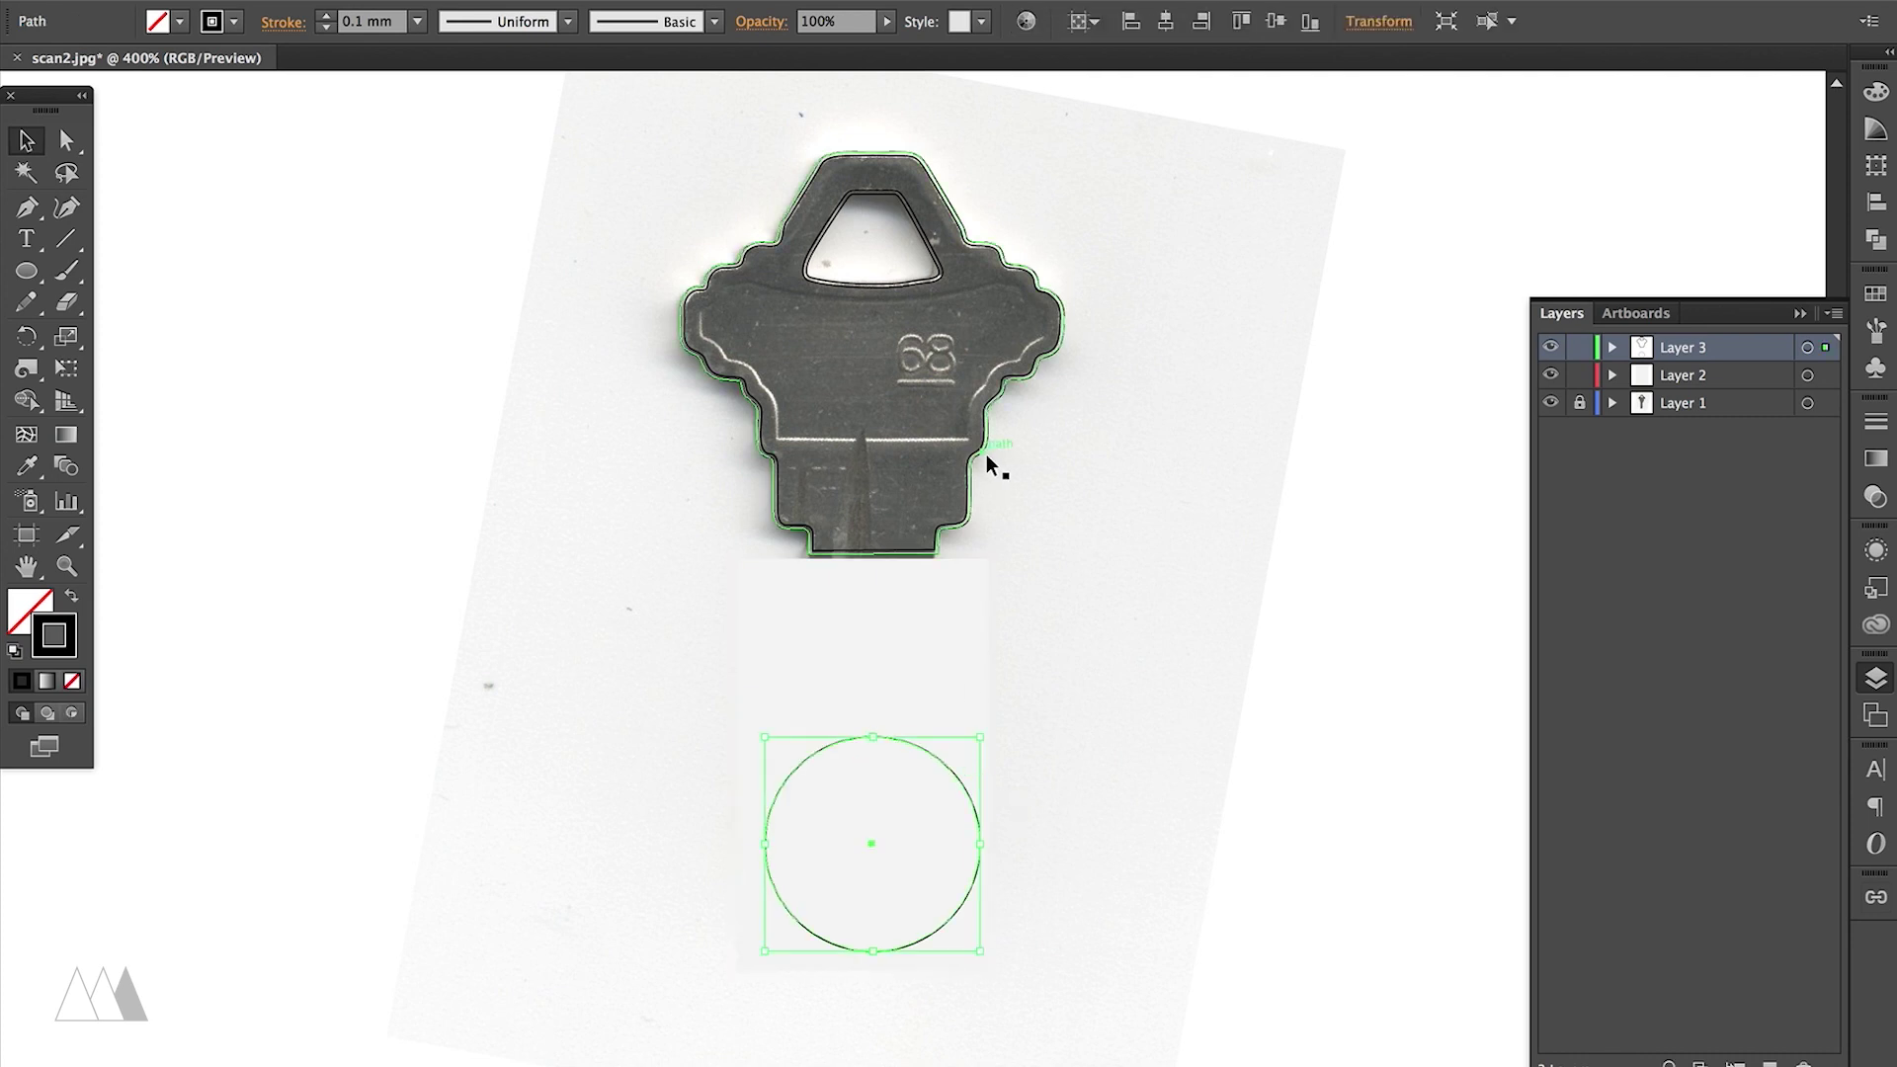
pyautogui.click(990, 464)
pyautogui.keyDown('shift'); pyautogui.click(976, 815); pyautogui.keyUp('shift')
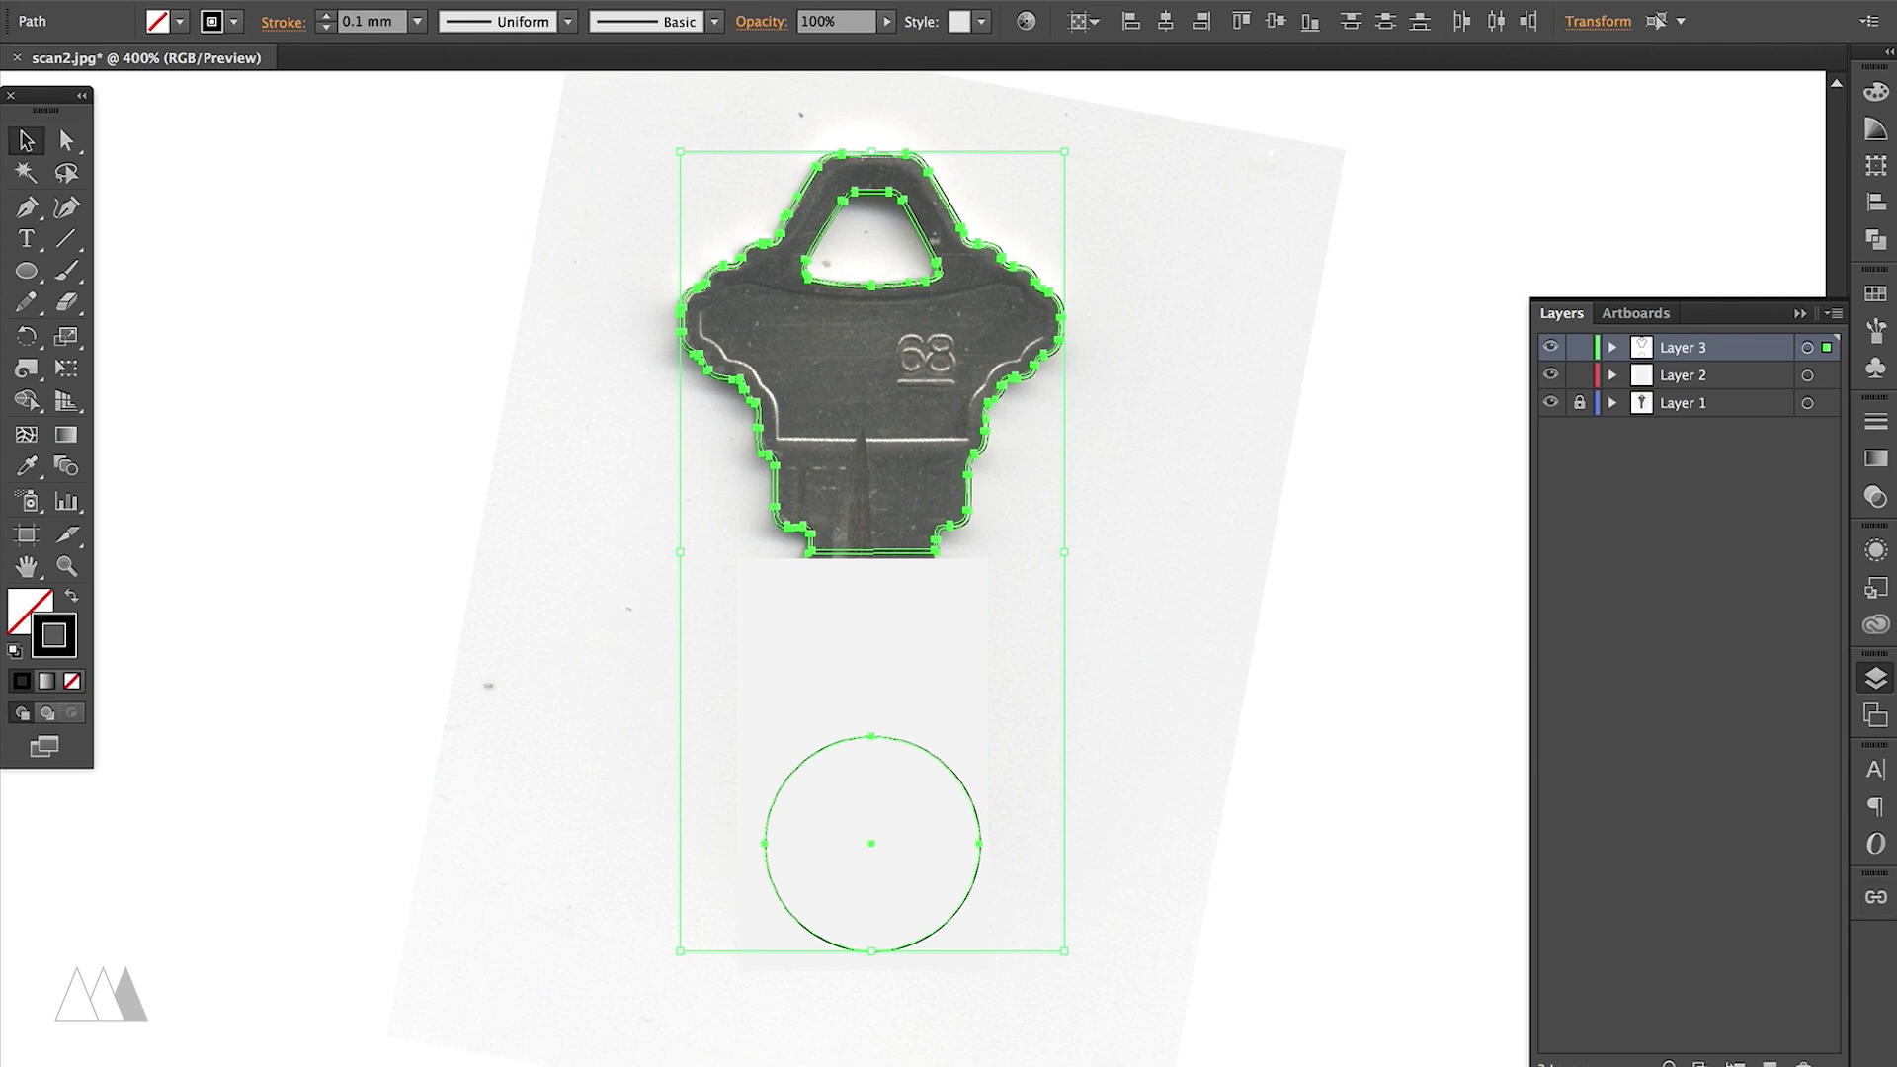
pyautogui.click(198, 3)
pyautogui.click(292, 390)
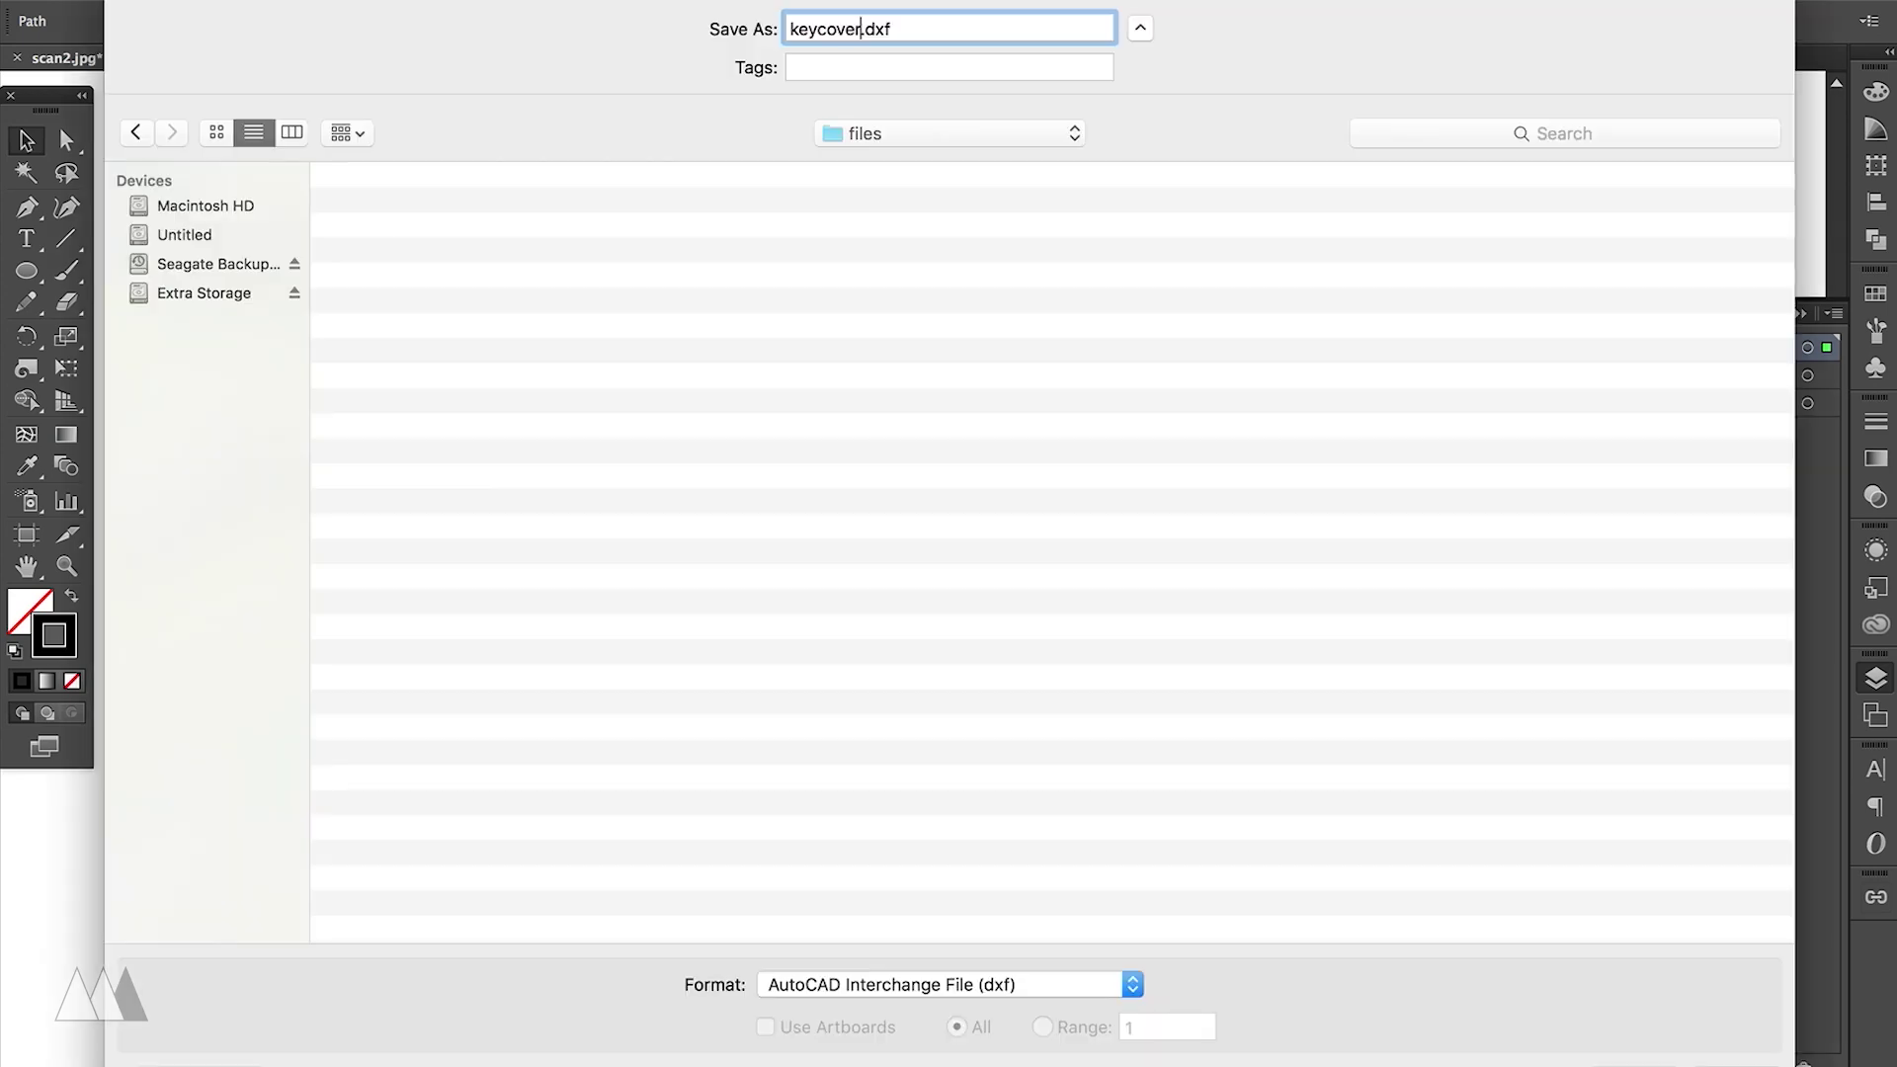
pyautogui.press('Return')
pyautogui.click(596, 744)
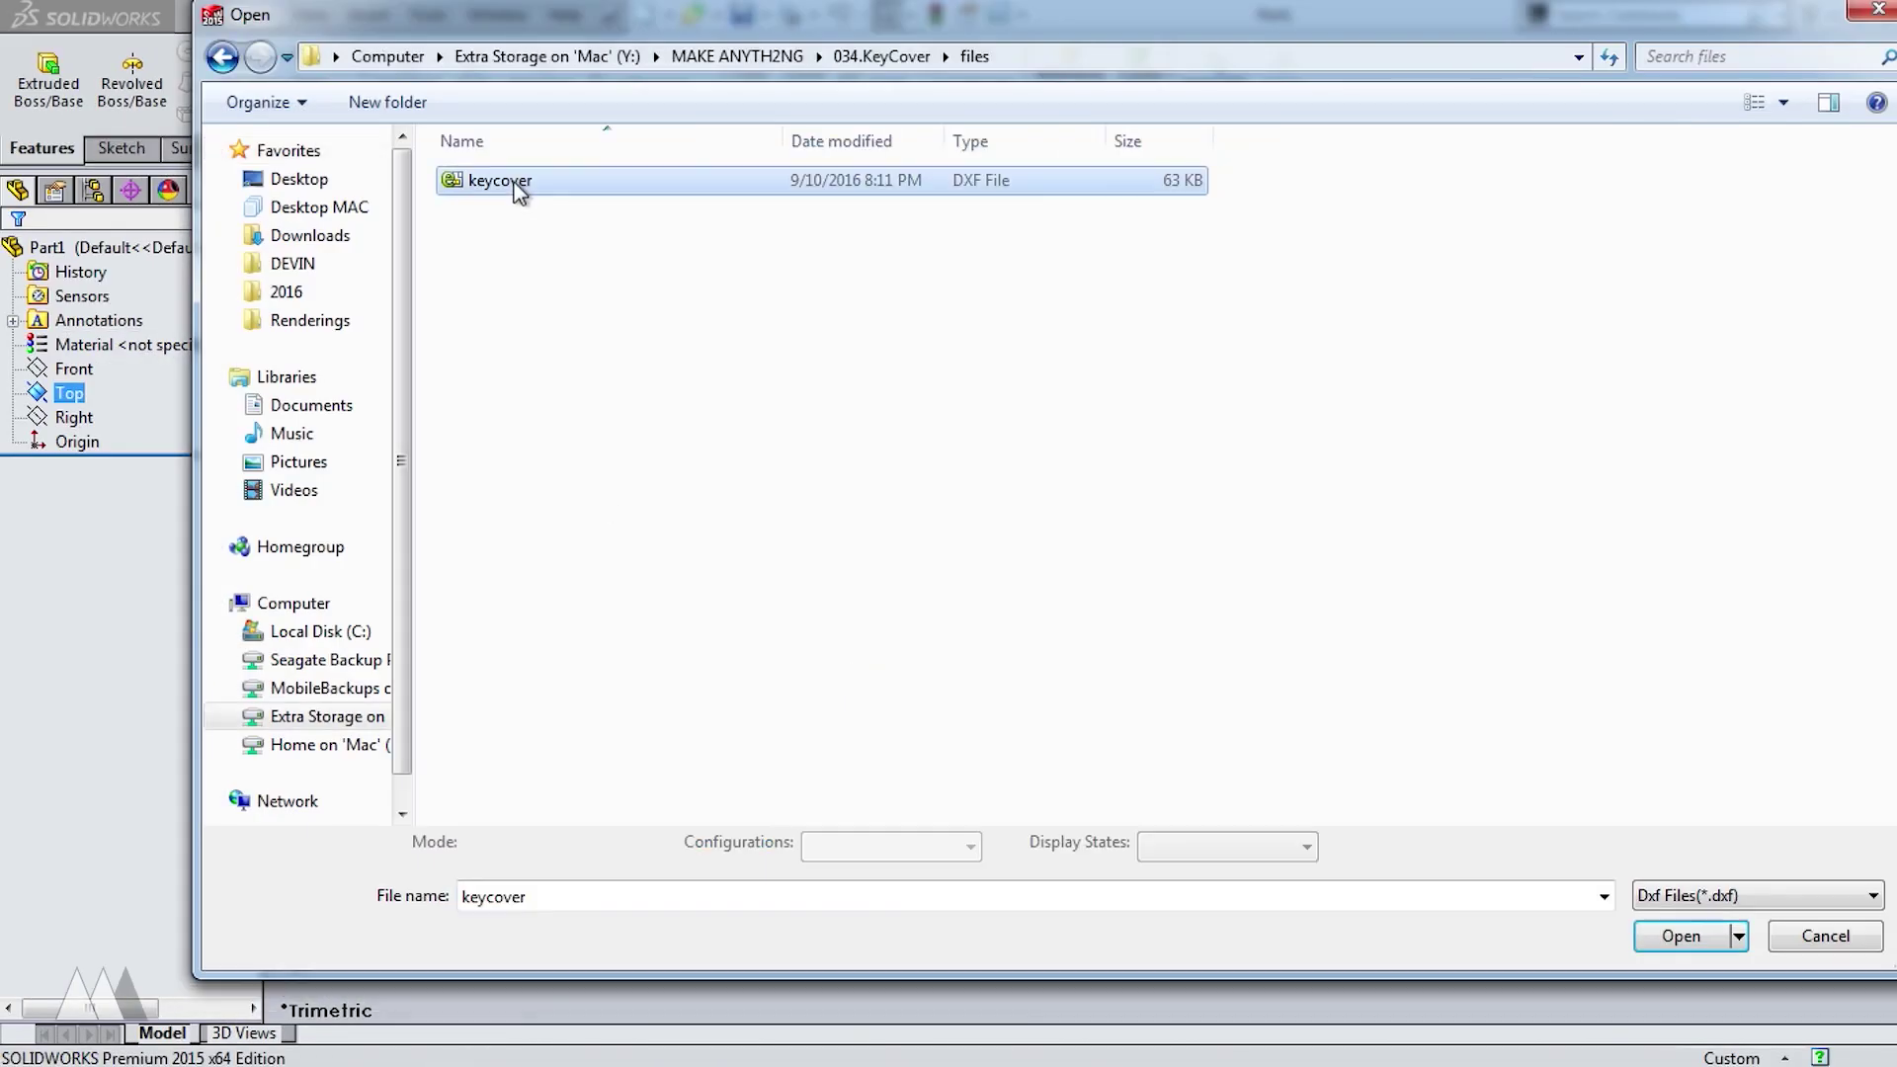
# Switch to SOLIDWORKS and import keycover.dxf as a 2D sketch in inches, with the sketch origin at the key head's center.
pyautogui.doubleClick(521, 191)
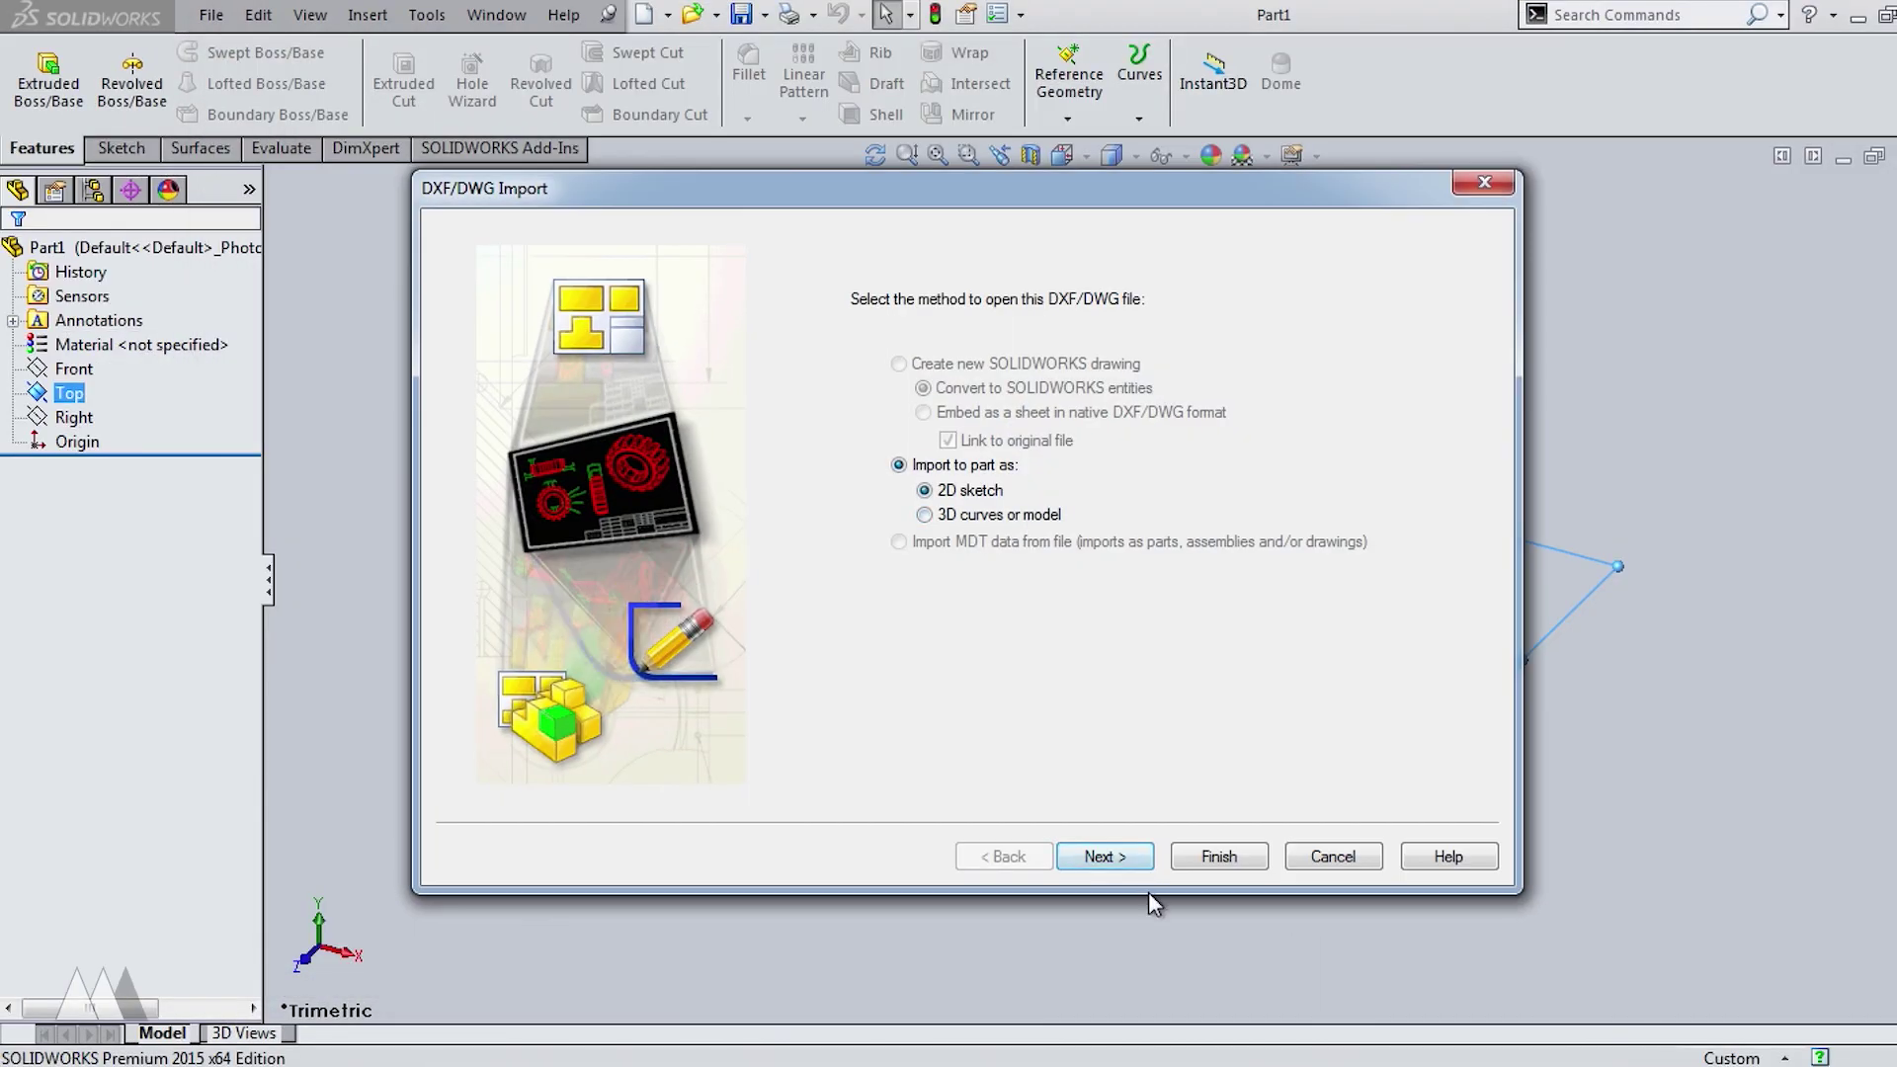
pyautogui.click(1126, 857)
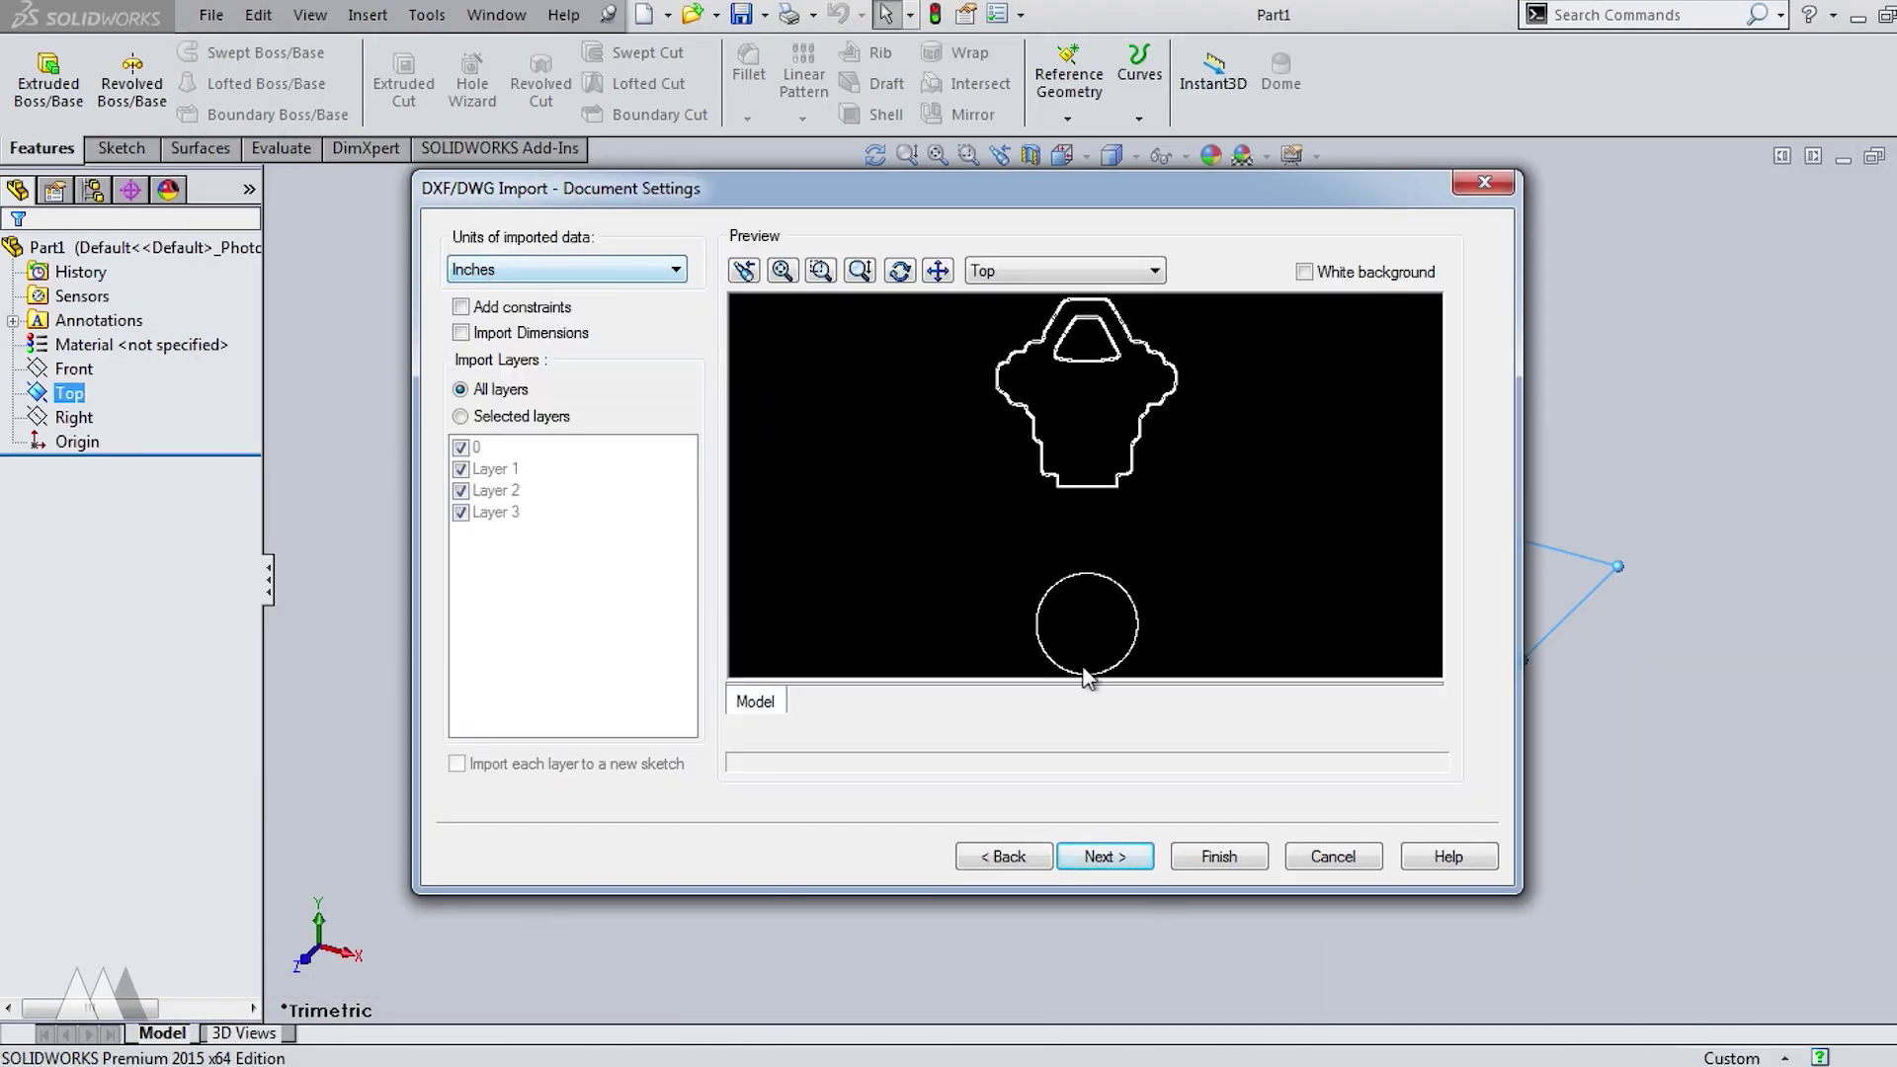
pyautogui.click(1118, 862)
pyautogui.click(581, 379)
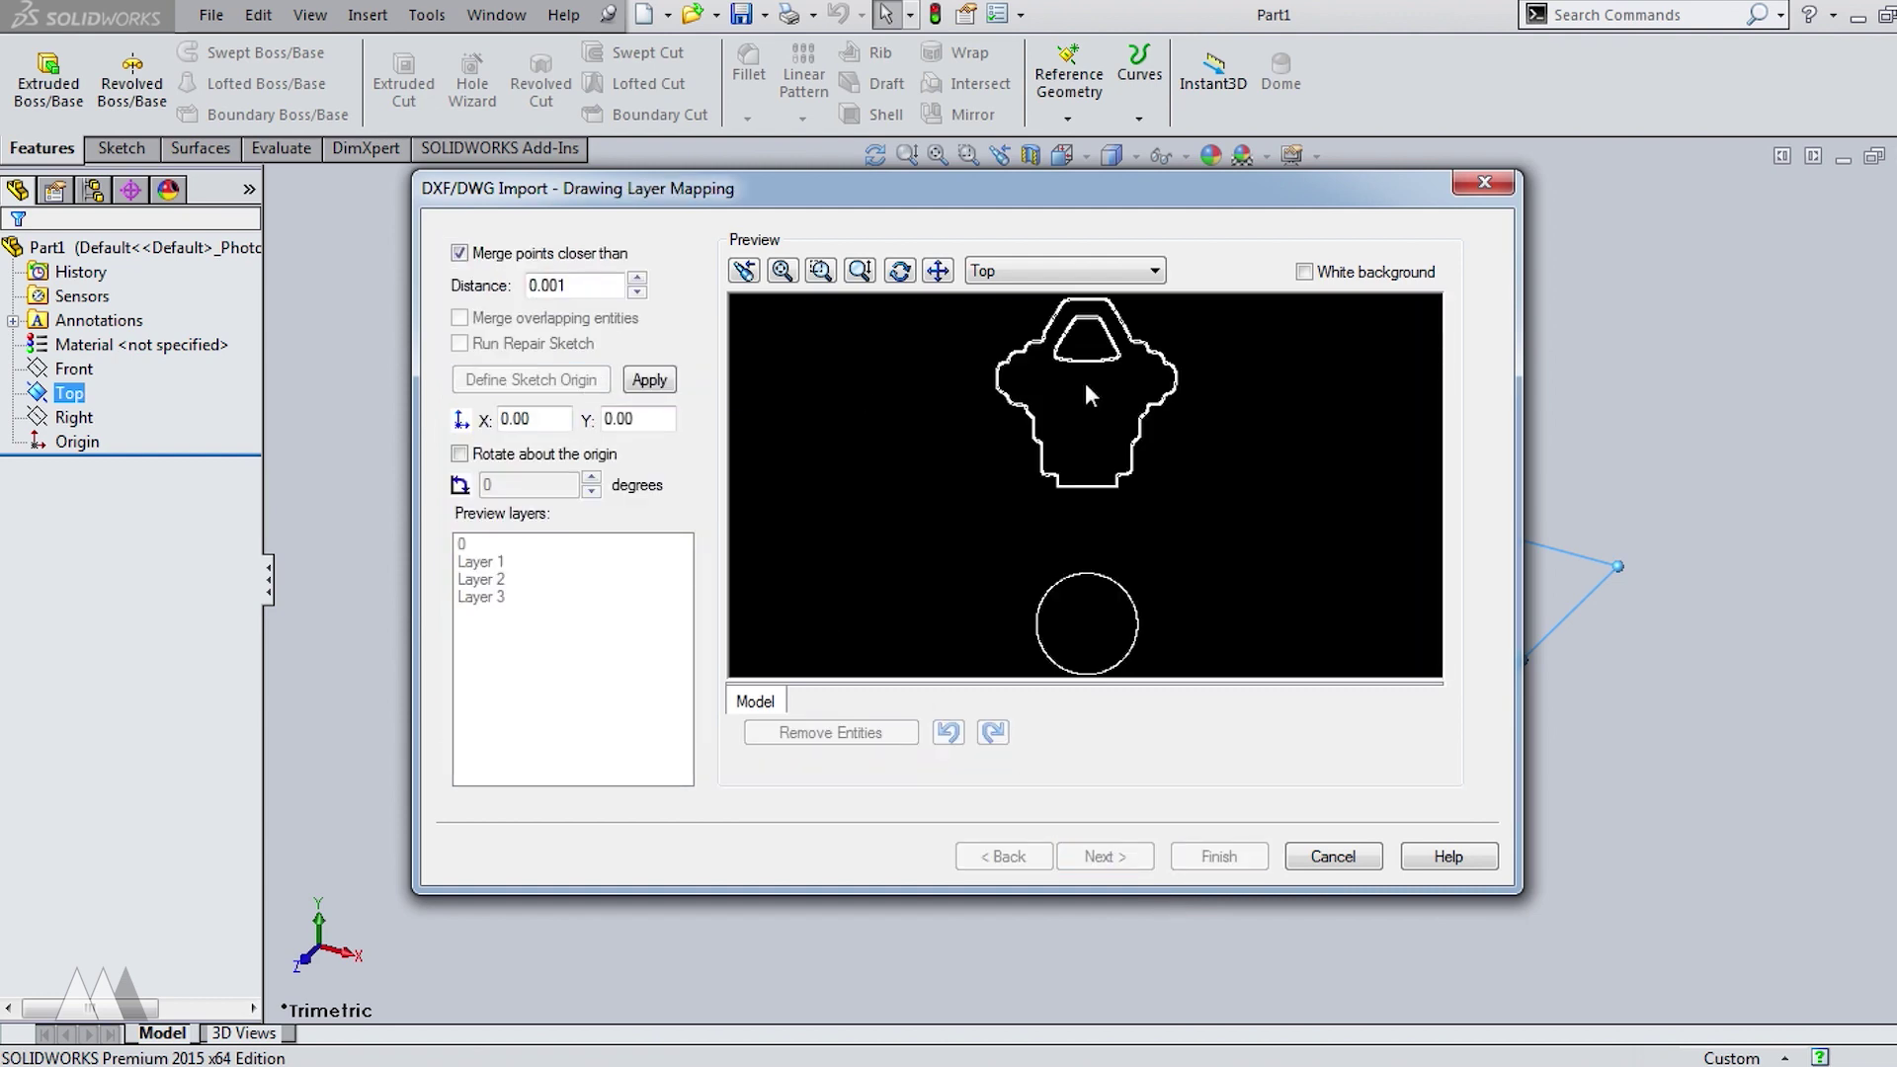
pyautogui.click(652, 382)
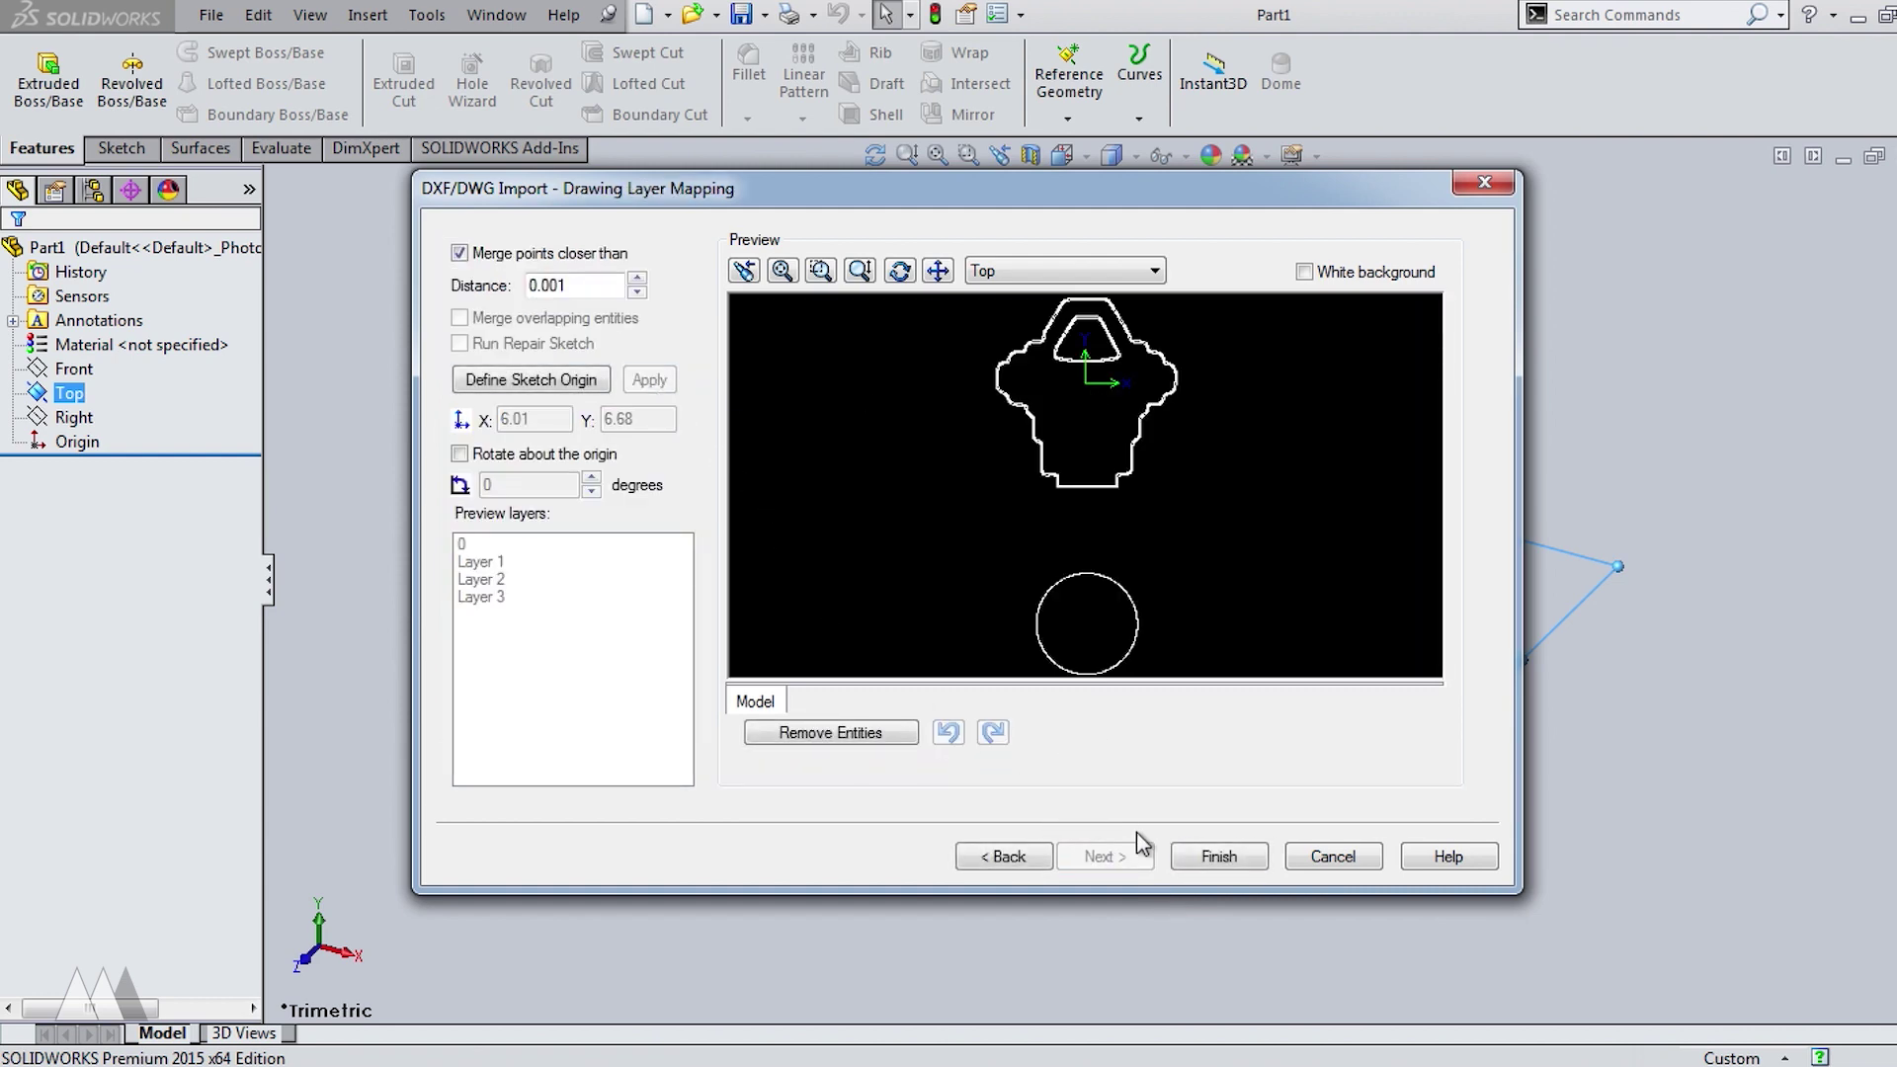
pyautogui.click(1185, 850)
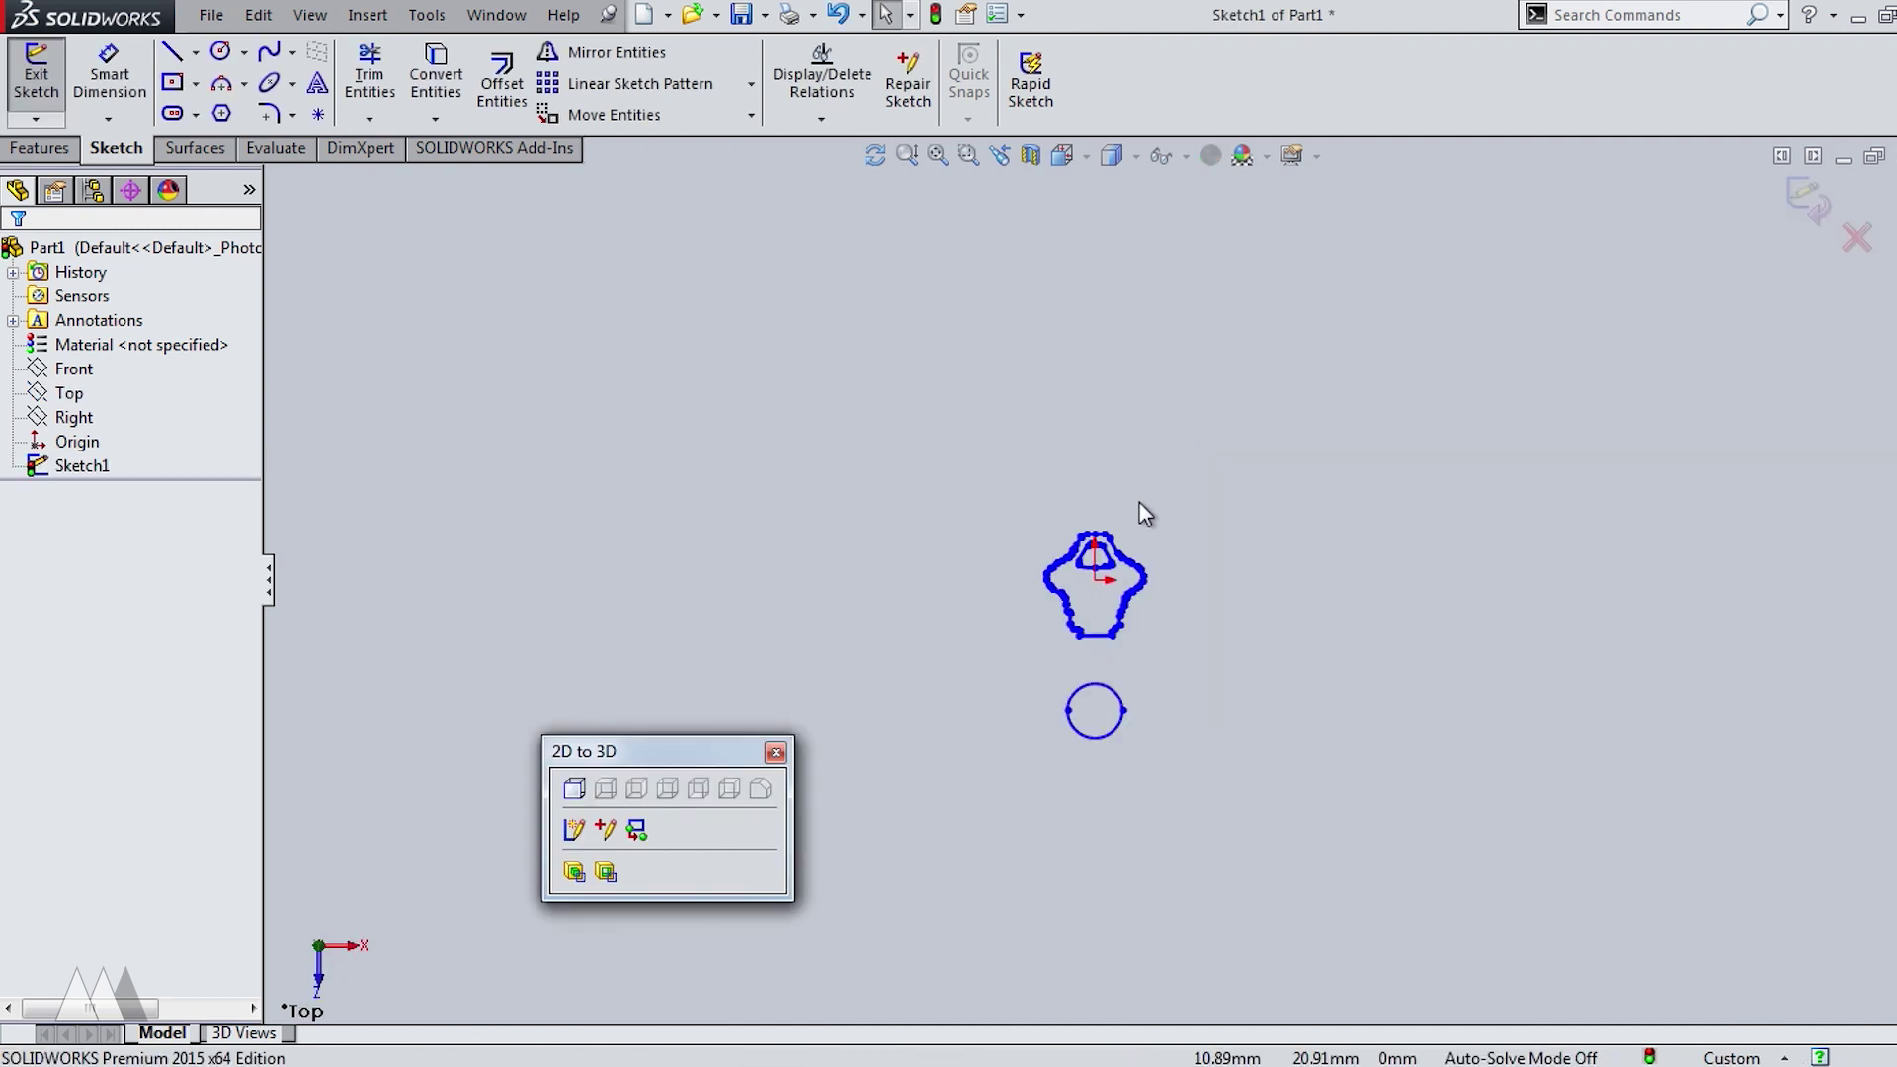
# Exit the imported sketch and extrude the key head region, leaving the keyring hole open, to a blind depth of 3.15 mm.
pyautogui.scroll(-5, 1154, 654)
pyautogui.scroll(-5, 987, 496)
pyautogui.scroll(4, 1092, 593)
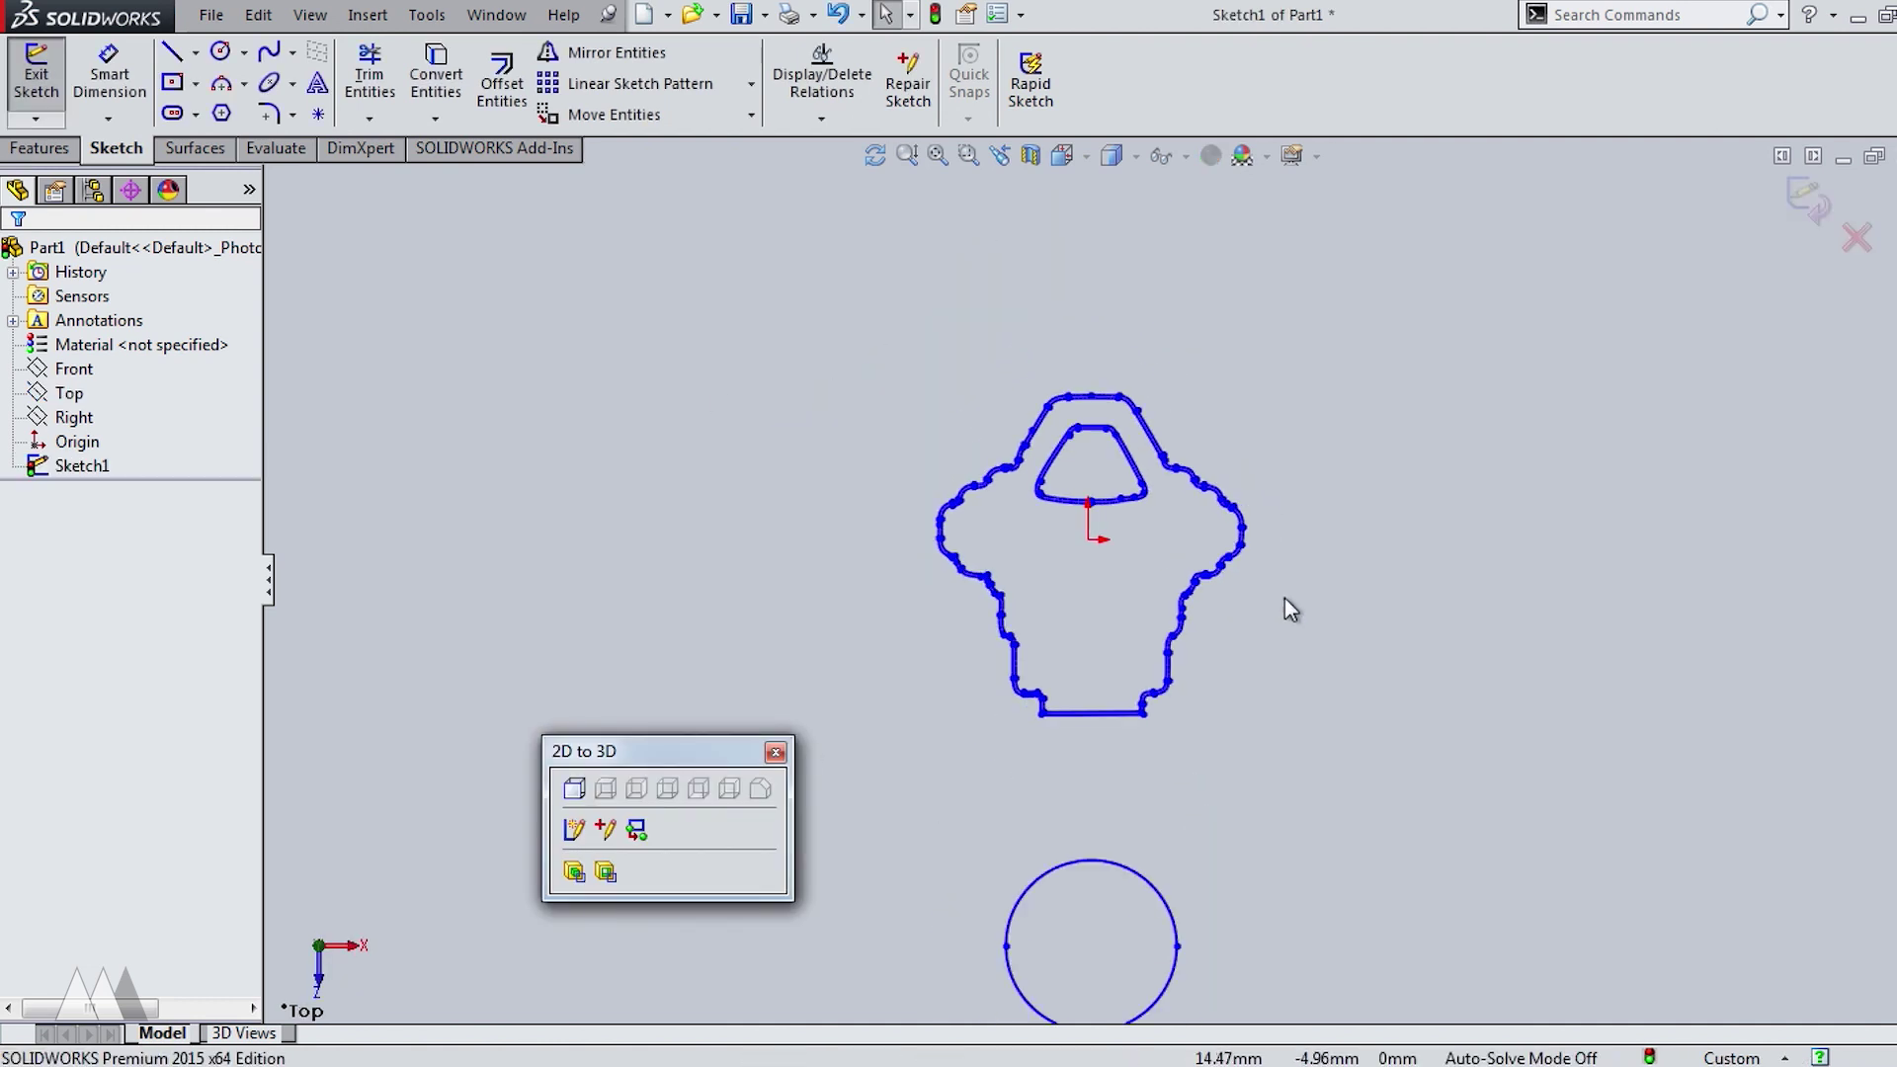
pyautogui.doubleClick(1350, 526)
pyautogui.scroll(-5, 1350, 526)
pyautogui.click(731, 427)
pyautogui.click(51, 87)
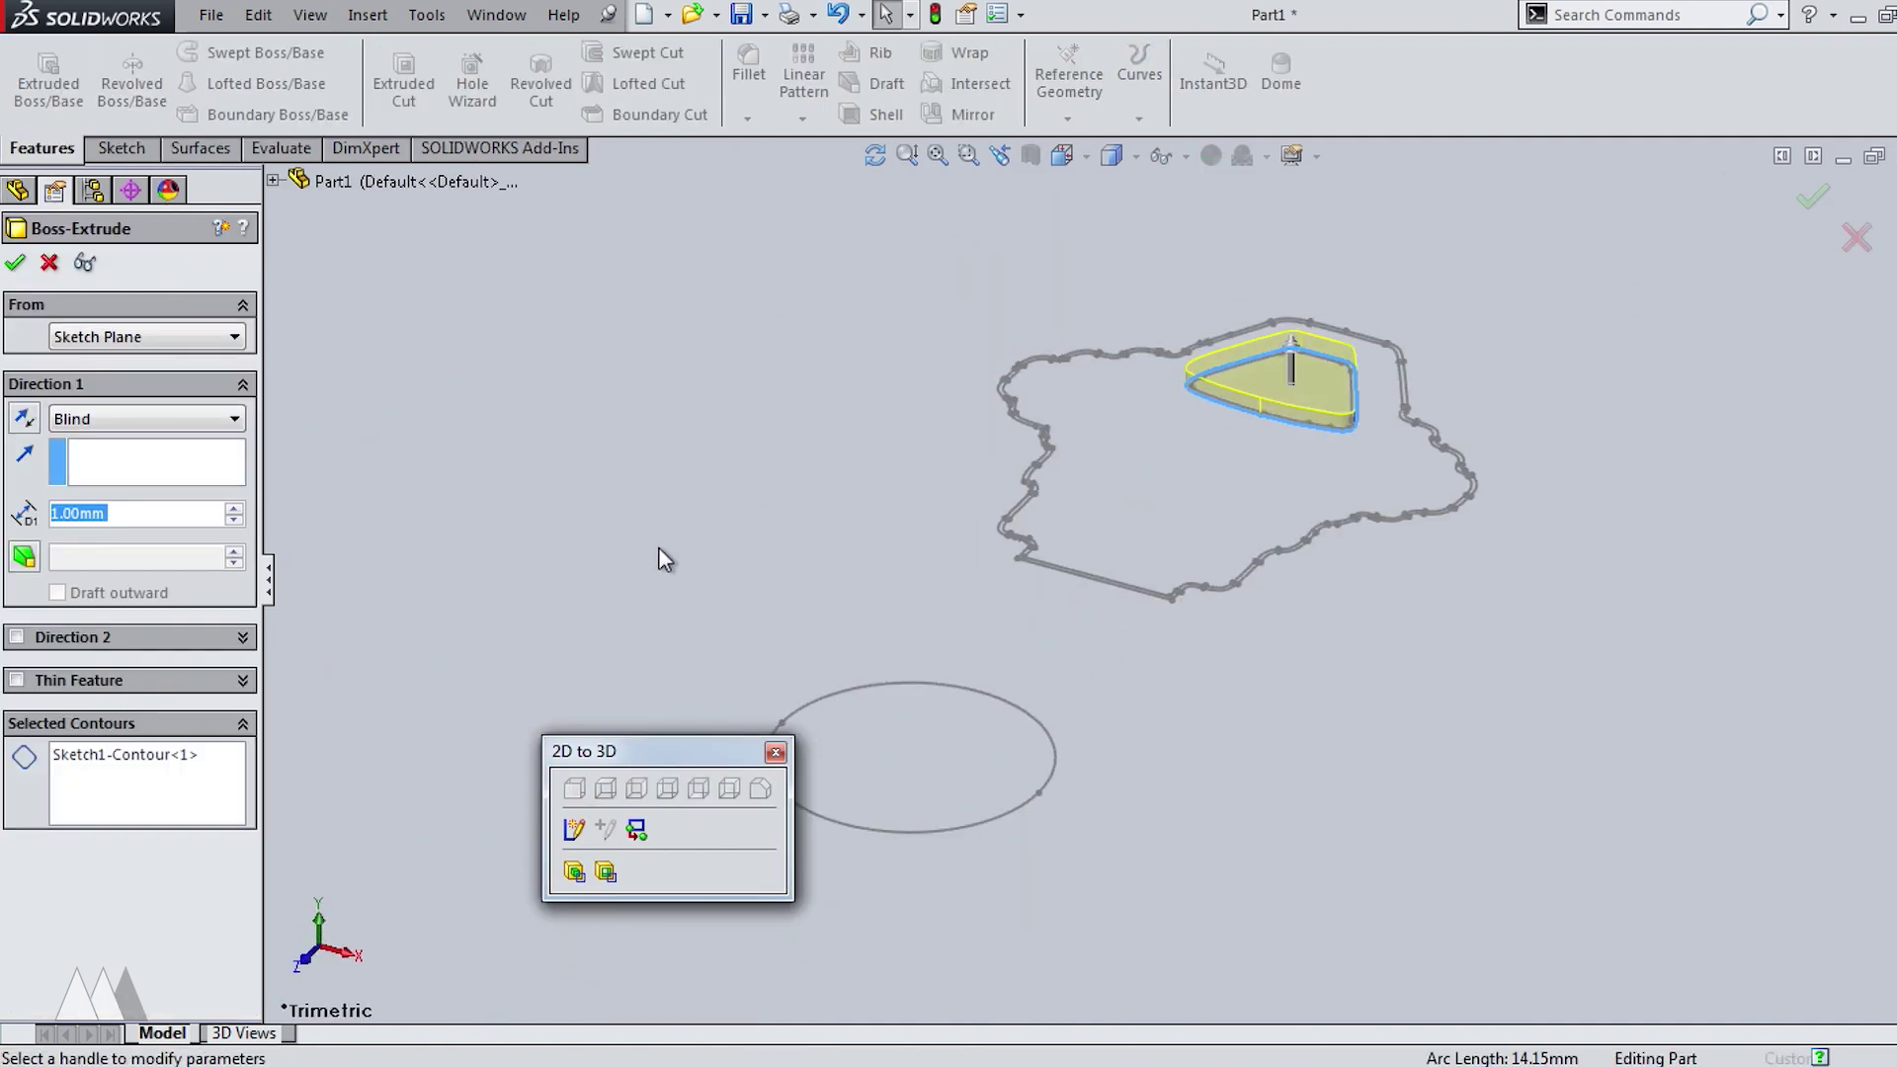
pyautogui.rightClick(156, 757)
pyautogui.click(196, 772)
pyautogui.click(1208, 496)
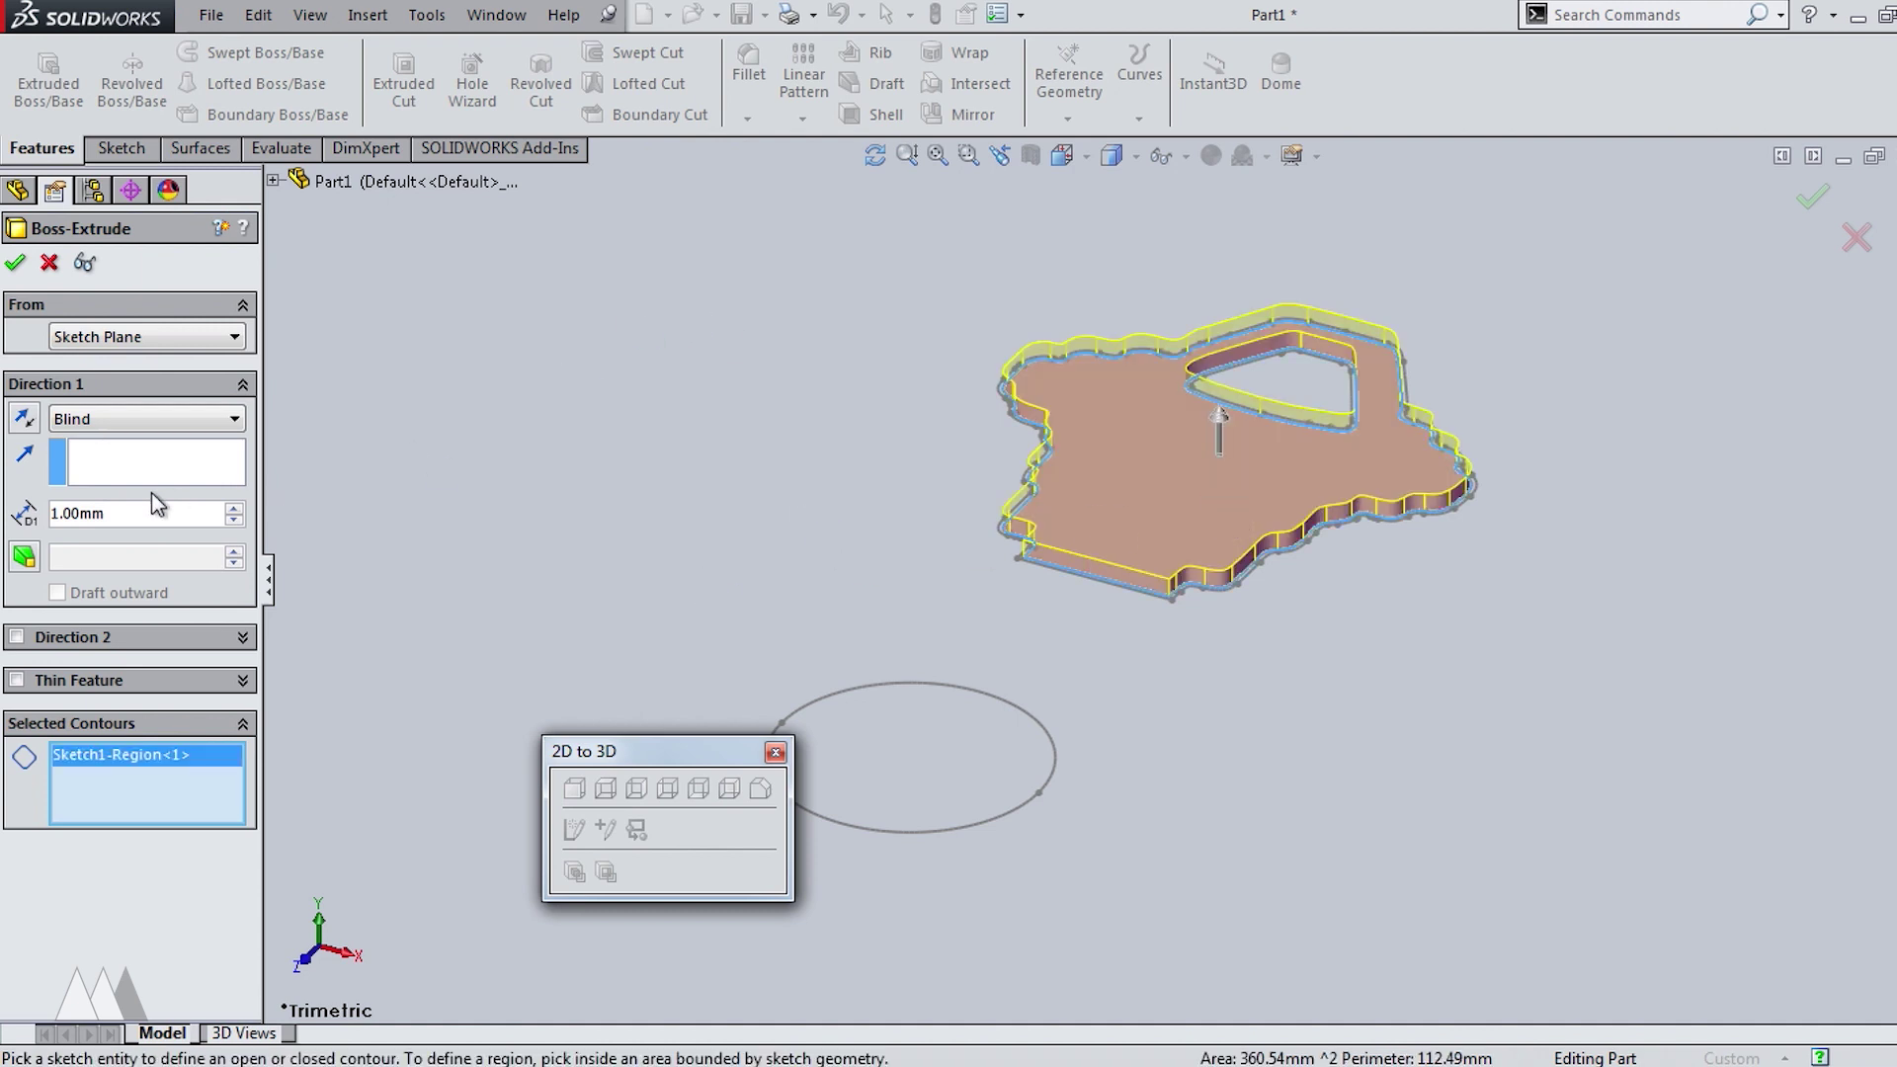
pyautogui.write('3.')
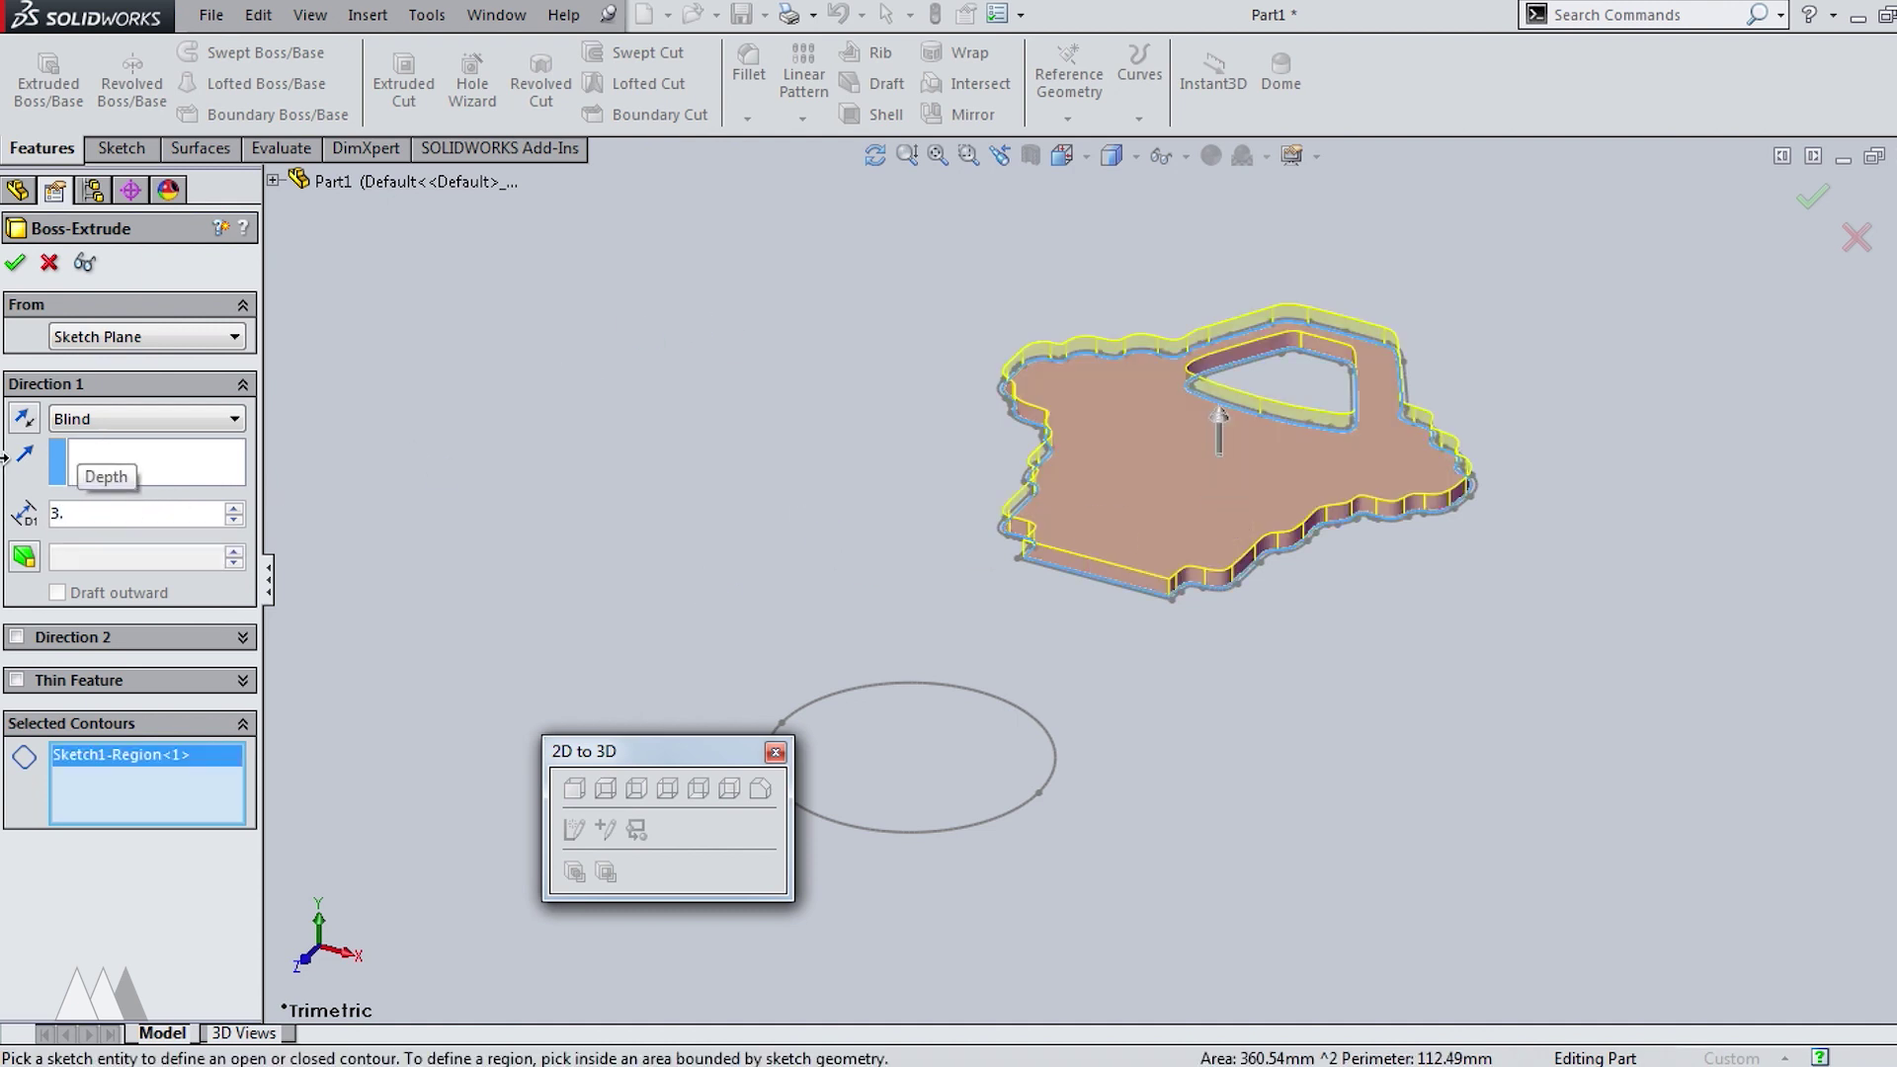
pyautogui.write('15')
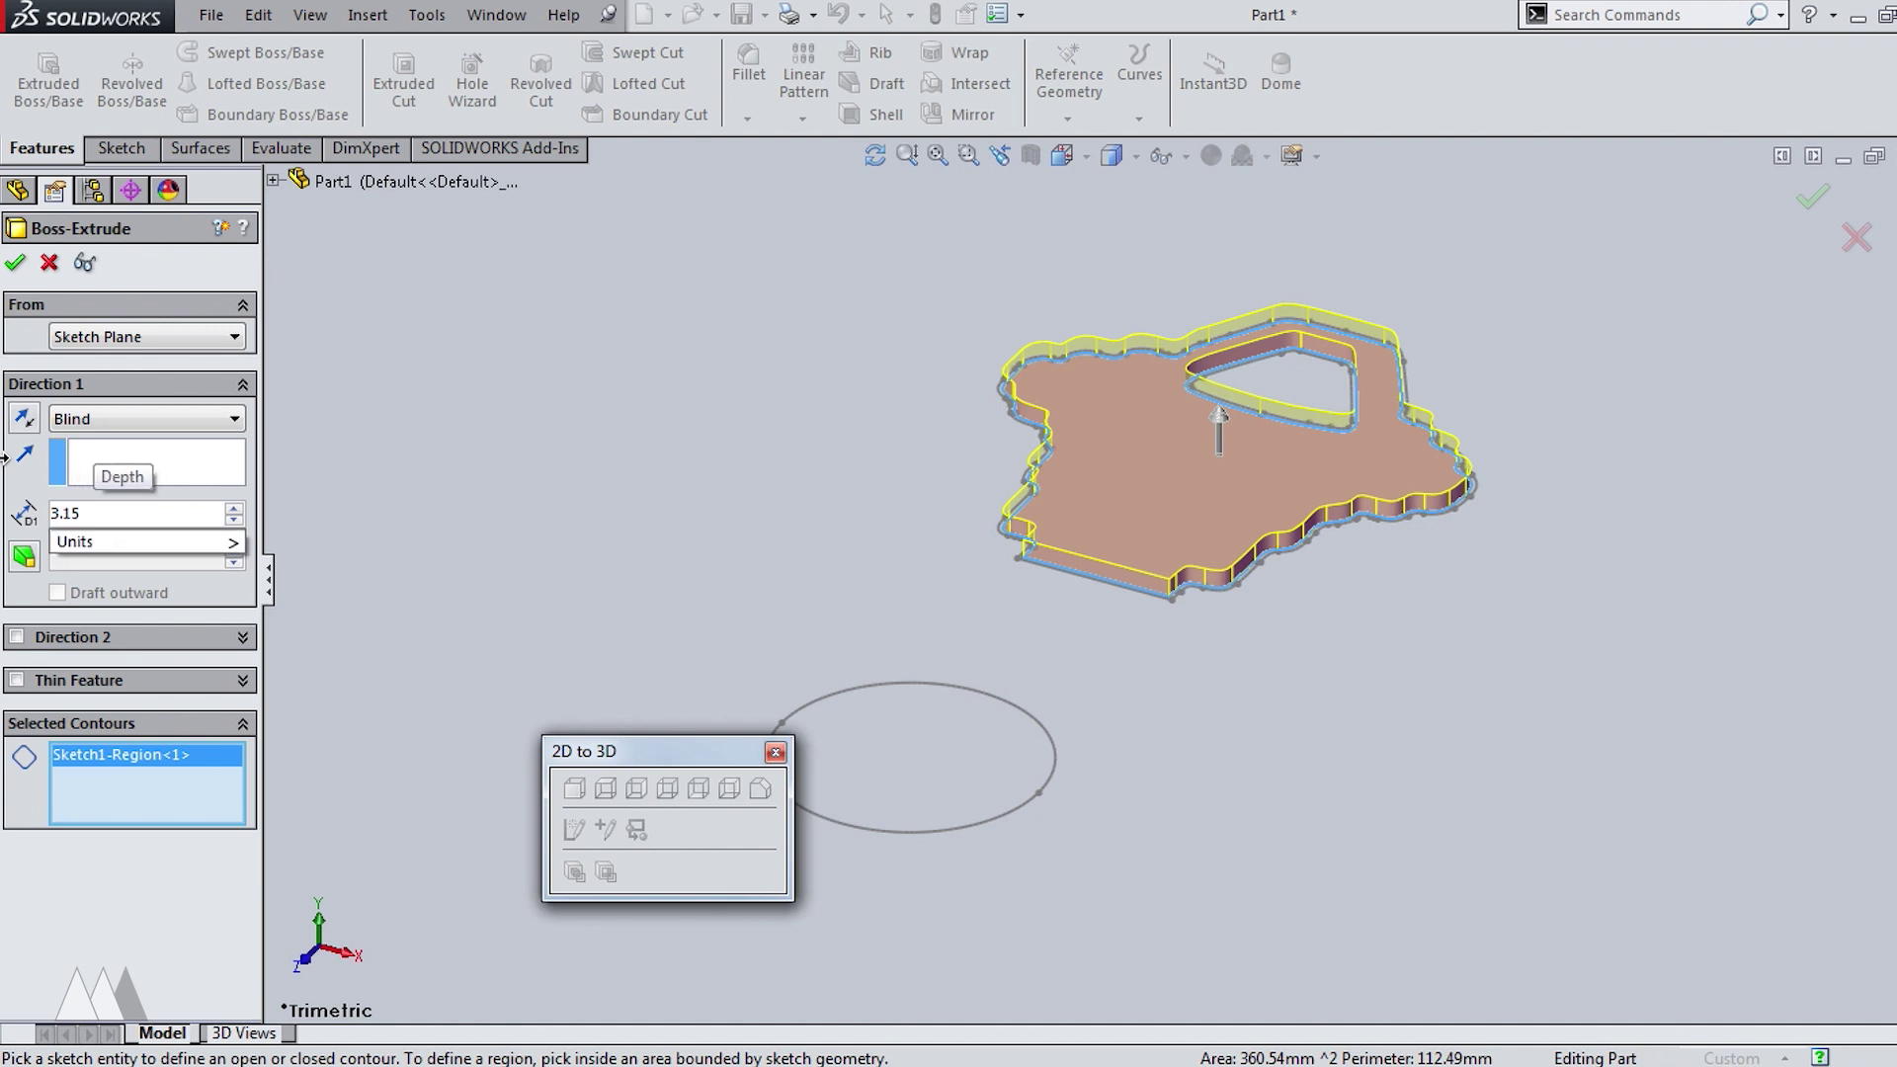
pyautogui.press('Return')
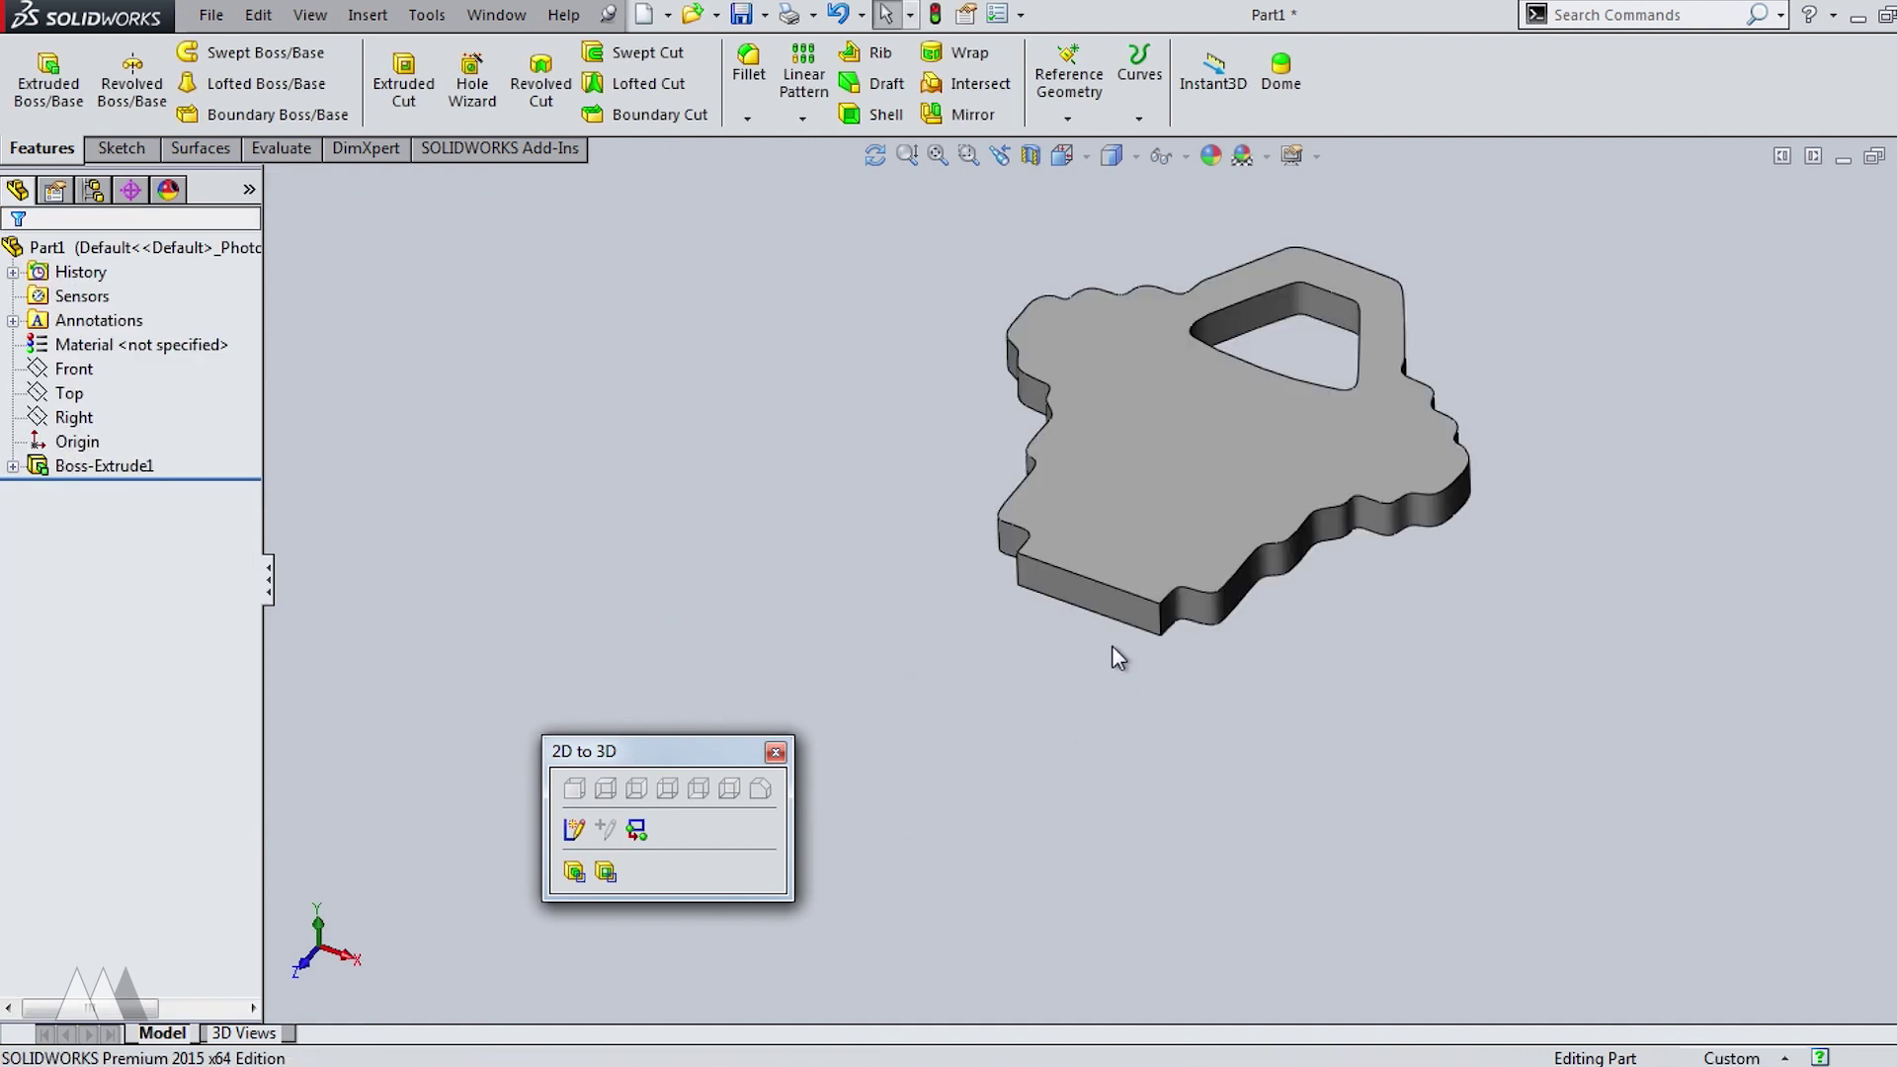
# Sketch the outline of the key head's flat end face with Convert Entities and extrude it outward about 32.72 mm as the blade.
pyautogui.click(1114, 607)
pyautogui.click(1190, 494)
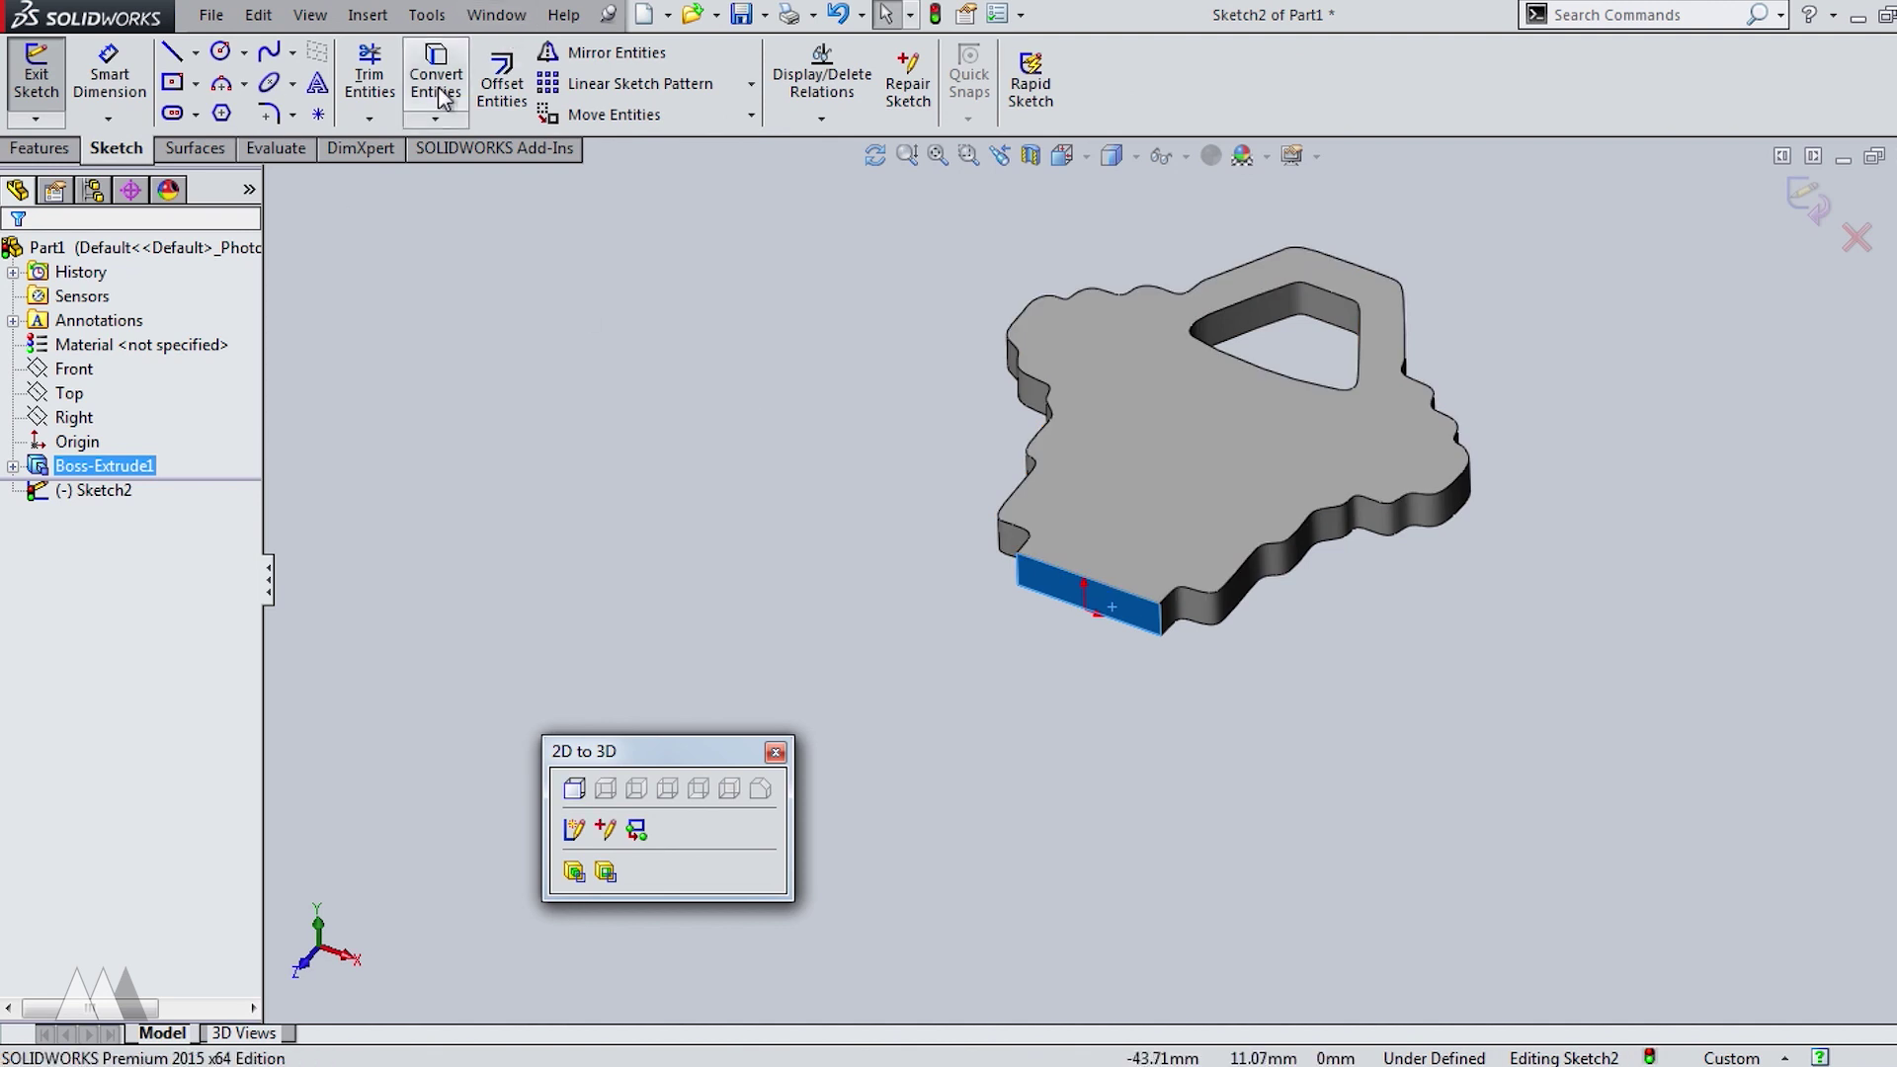
pyautogui.click(36, 74)
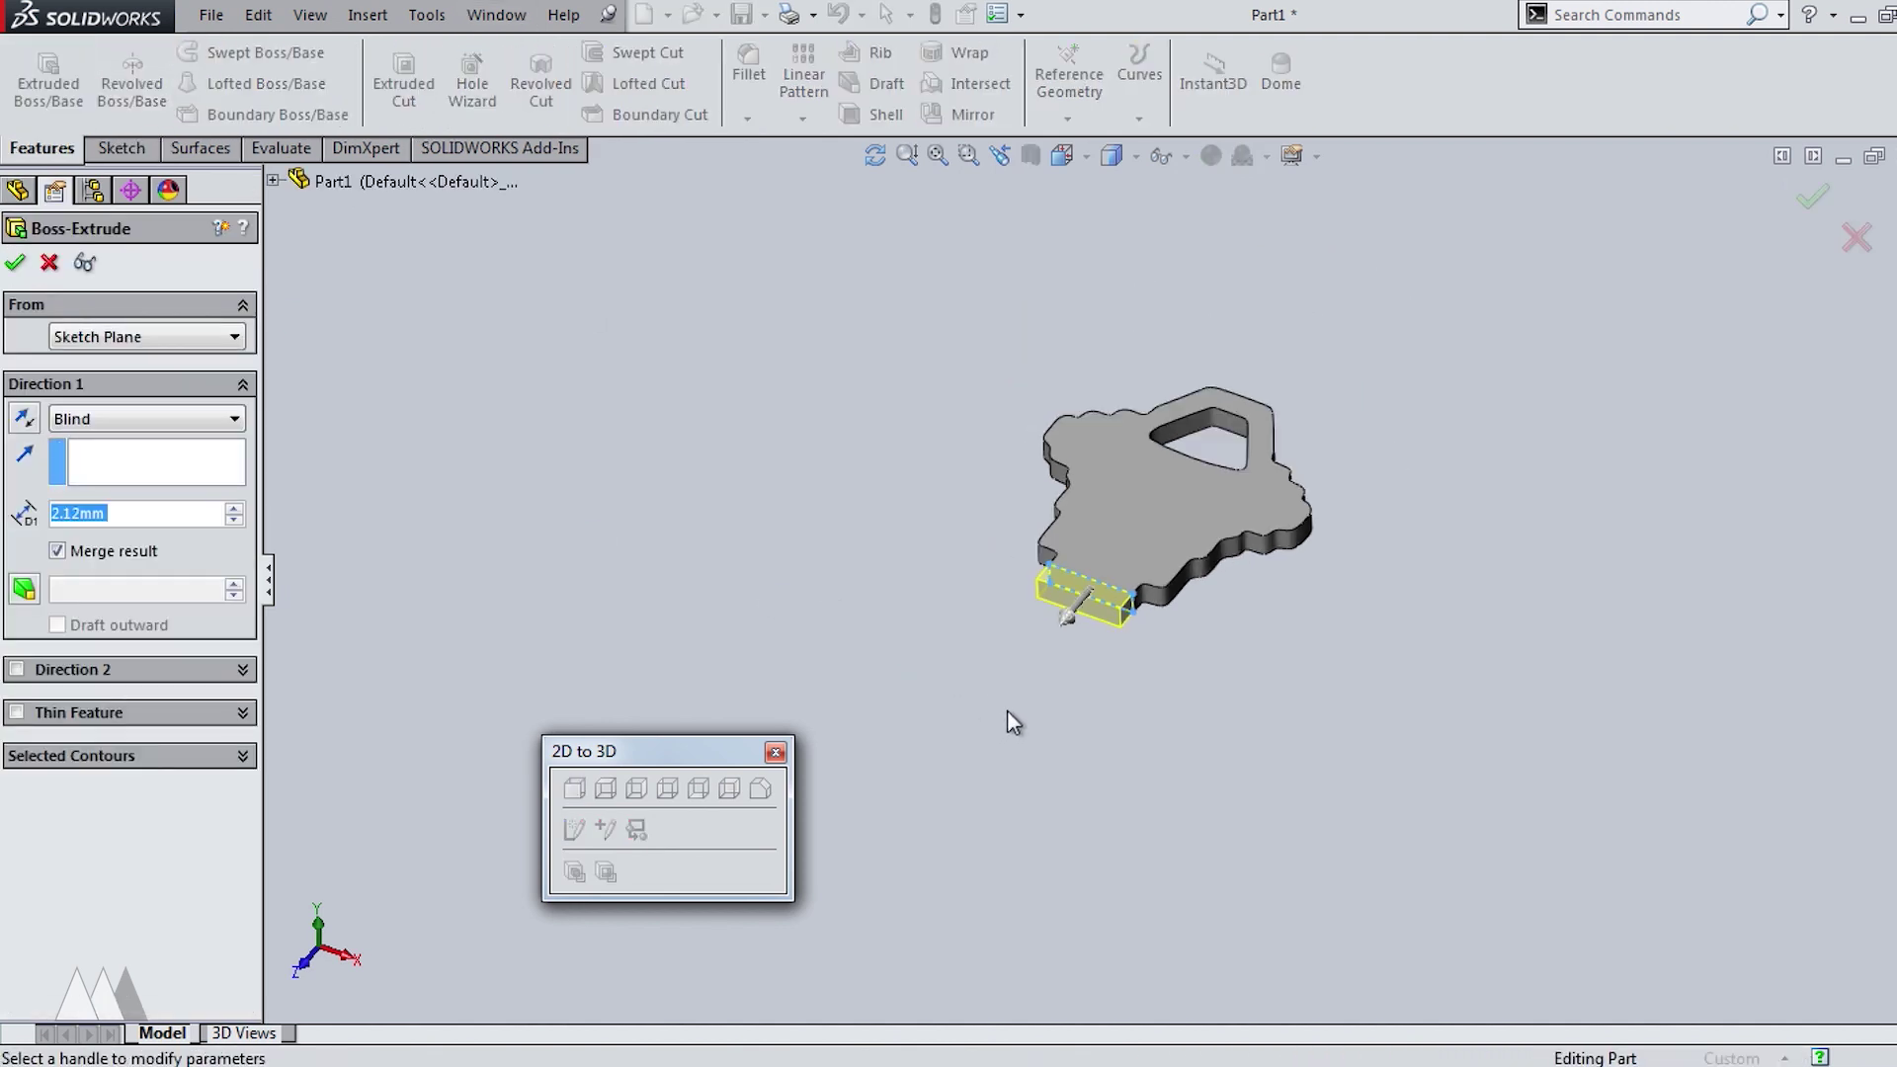
pyautogui.click(932, 816)
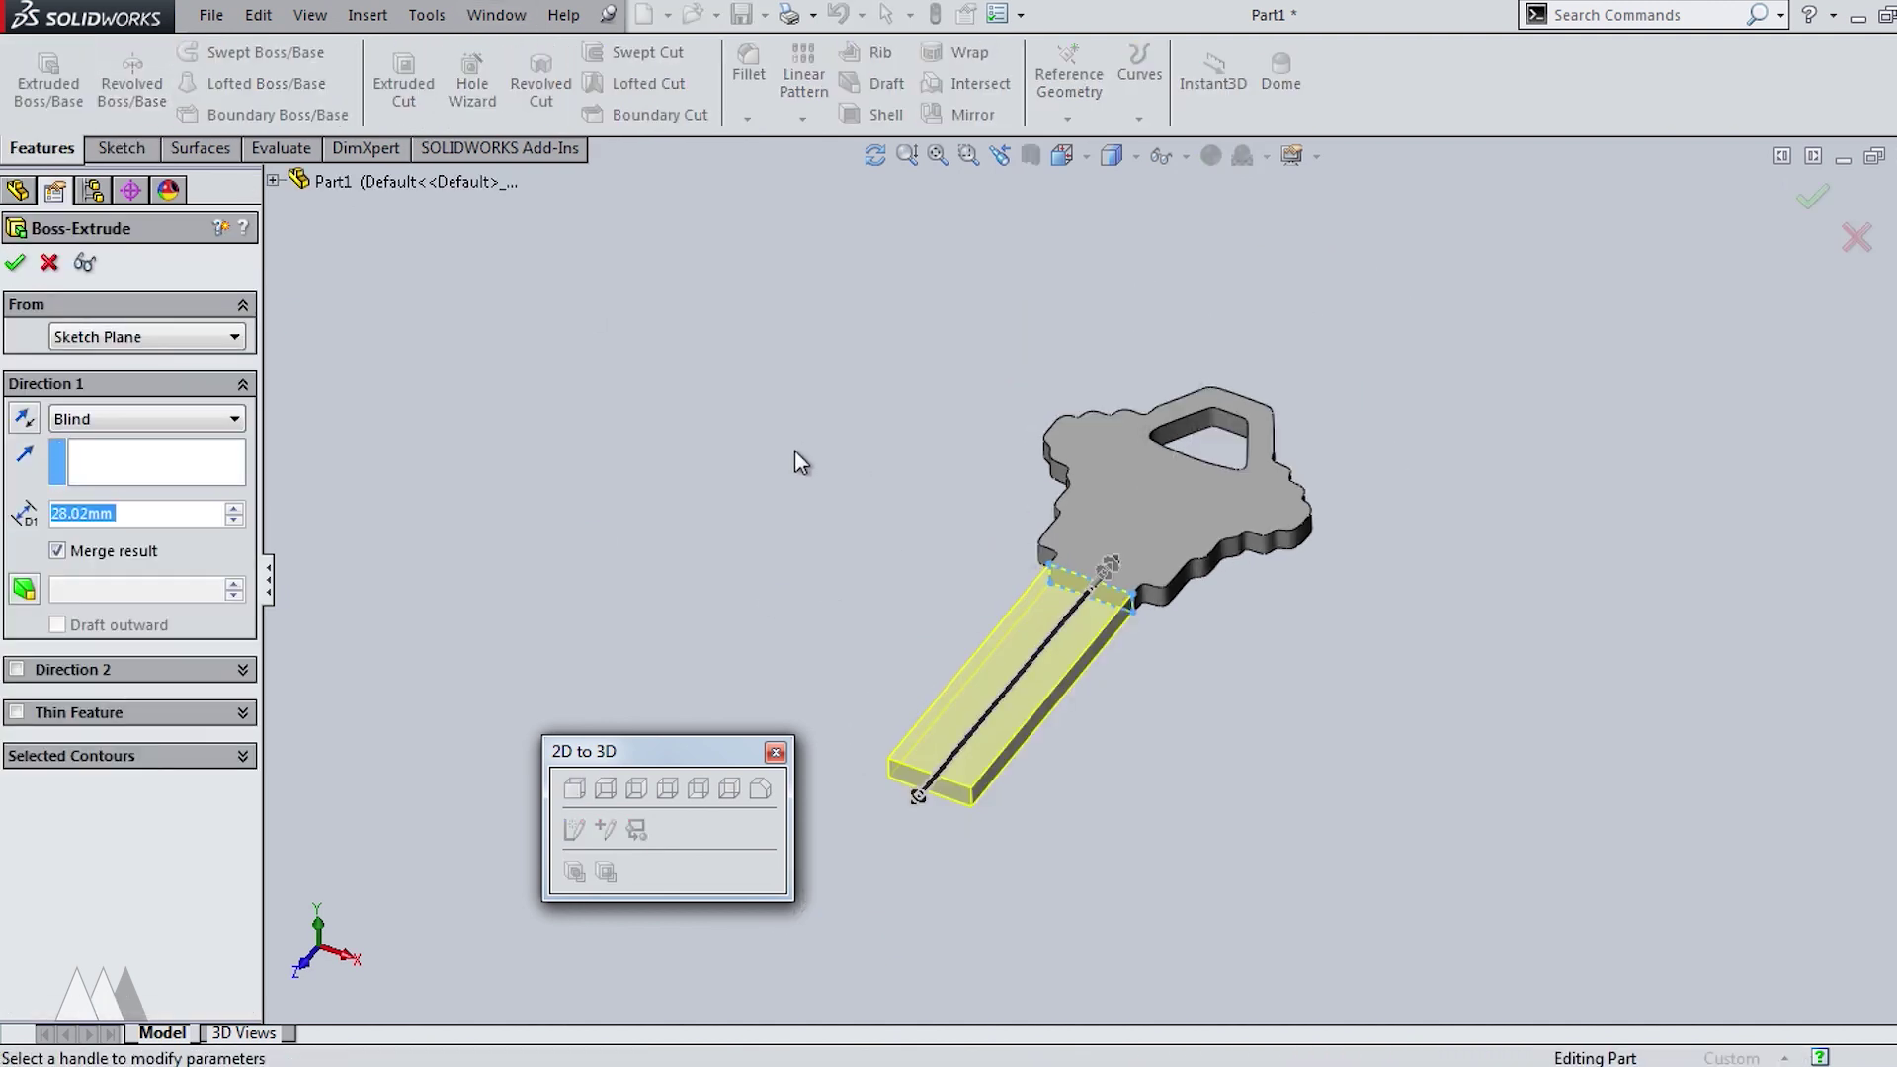
pyautogui.moveTo(794, 448); pyautogui.dragTo(812, 553, button='middle')
pyautogui.click(976, 927)
pyautogui.click(963, 965)
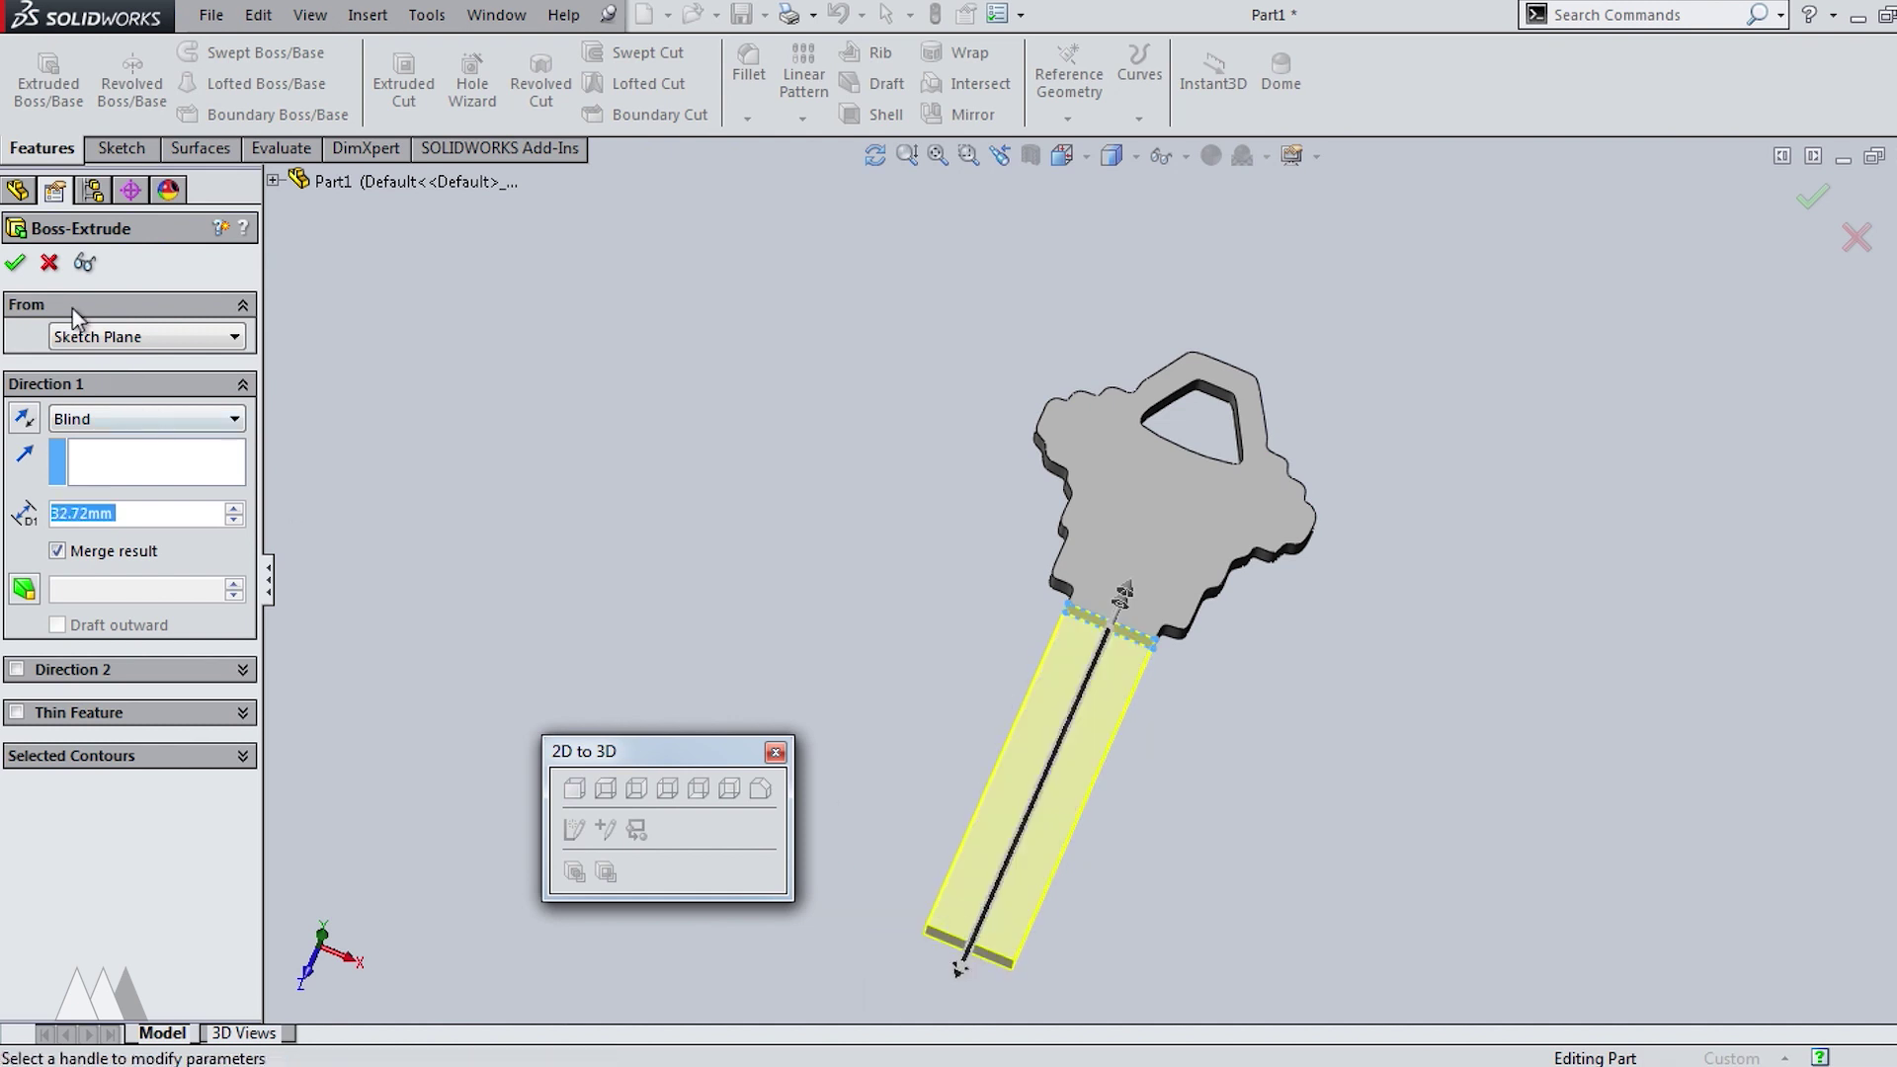
pyautogui.click(15, 262)
# Sketch a circle on the key's flat face, centered on the blade axis and wider than the blade, and exit the sketch.
pyautogui.moveTo(799, 584); pyautogui.dragTo(1136, 603, button='middle')
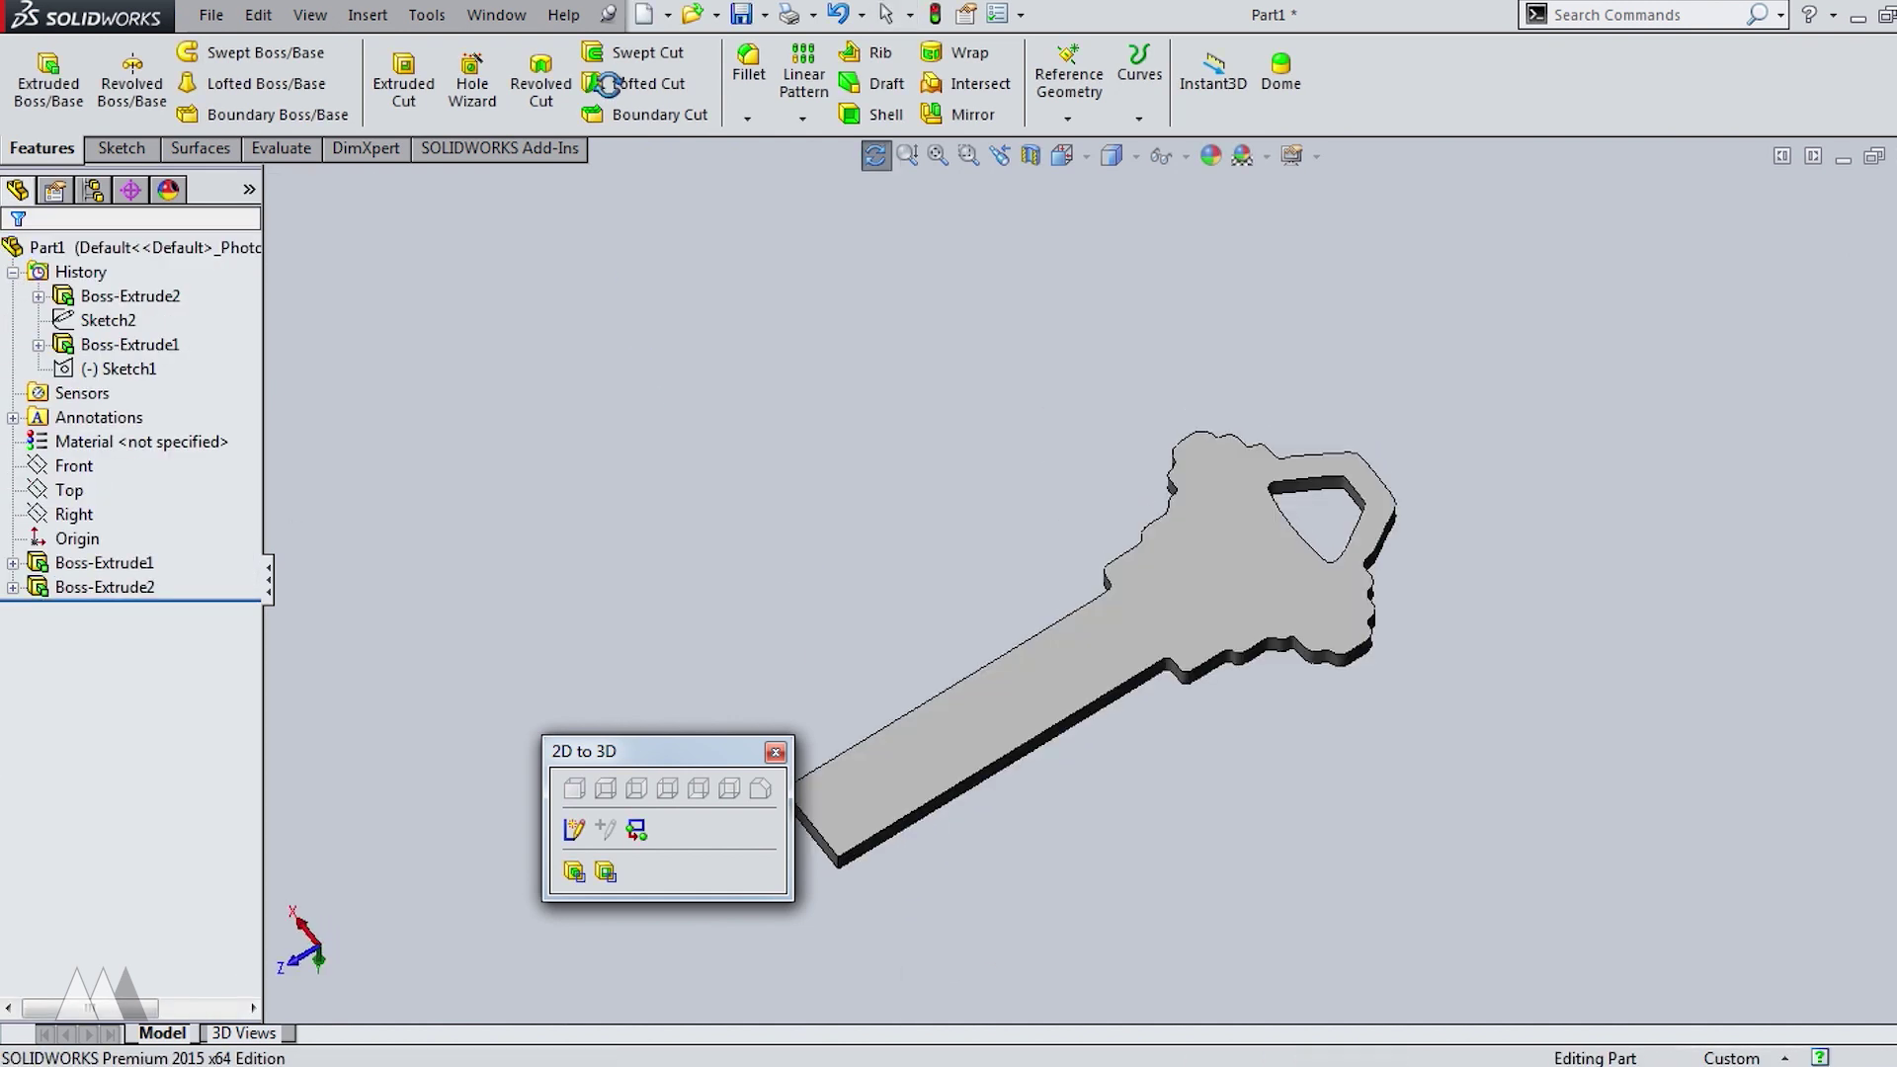
pyautogui.click(1195, 611)
pyautogui.click(1300, 530)
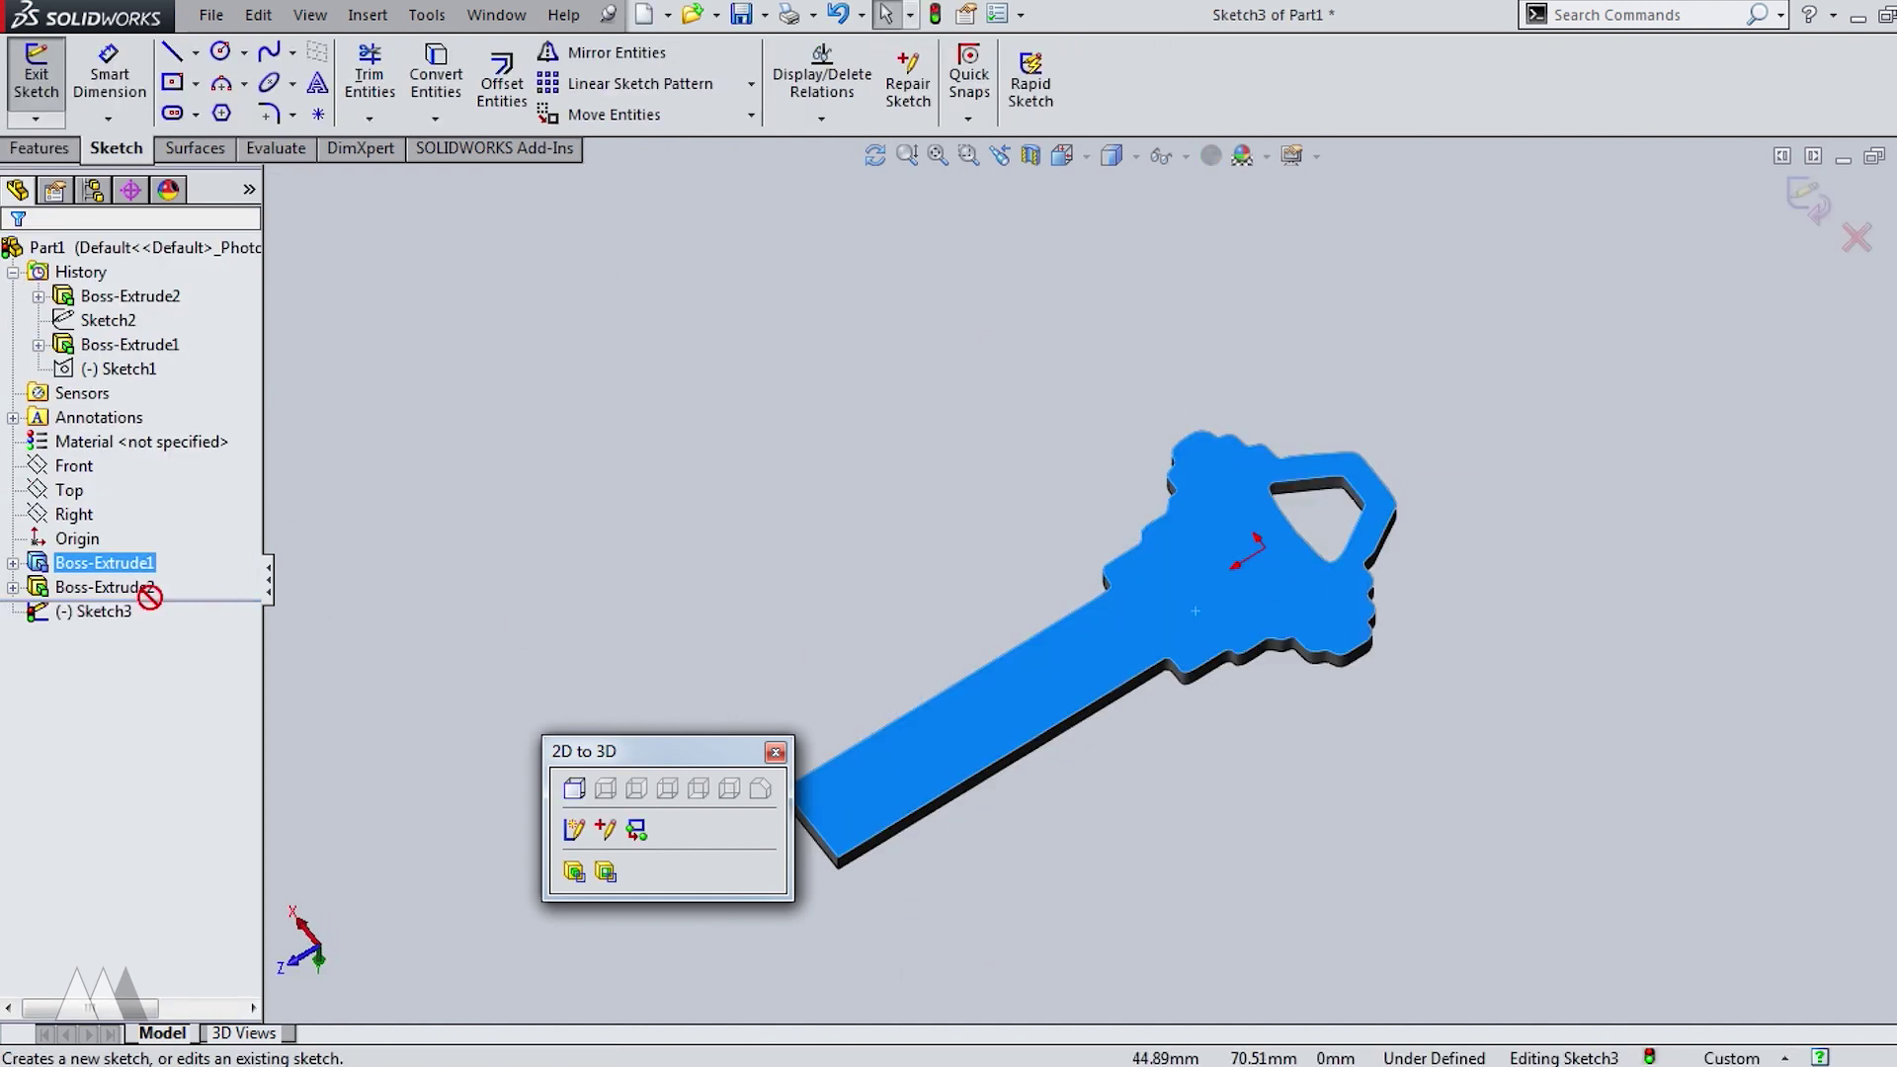
pyautogui.click(221, 54)
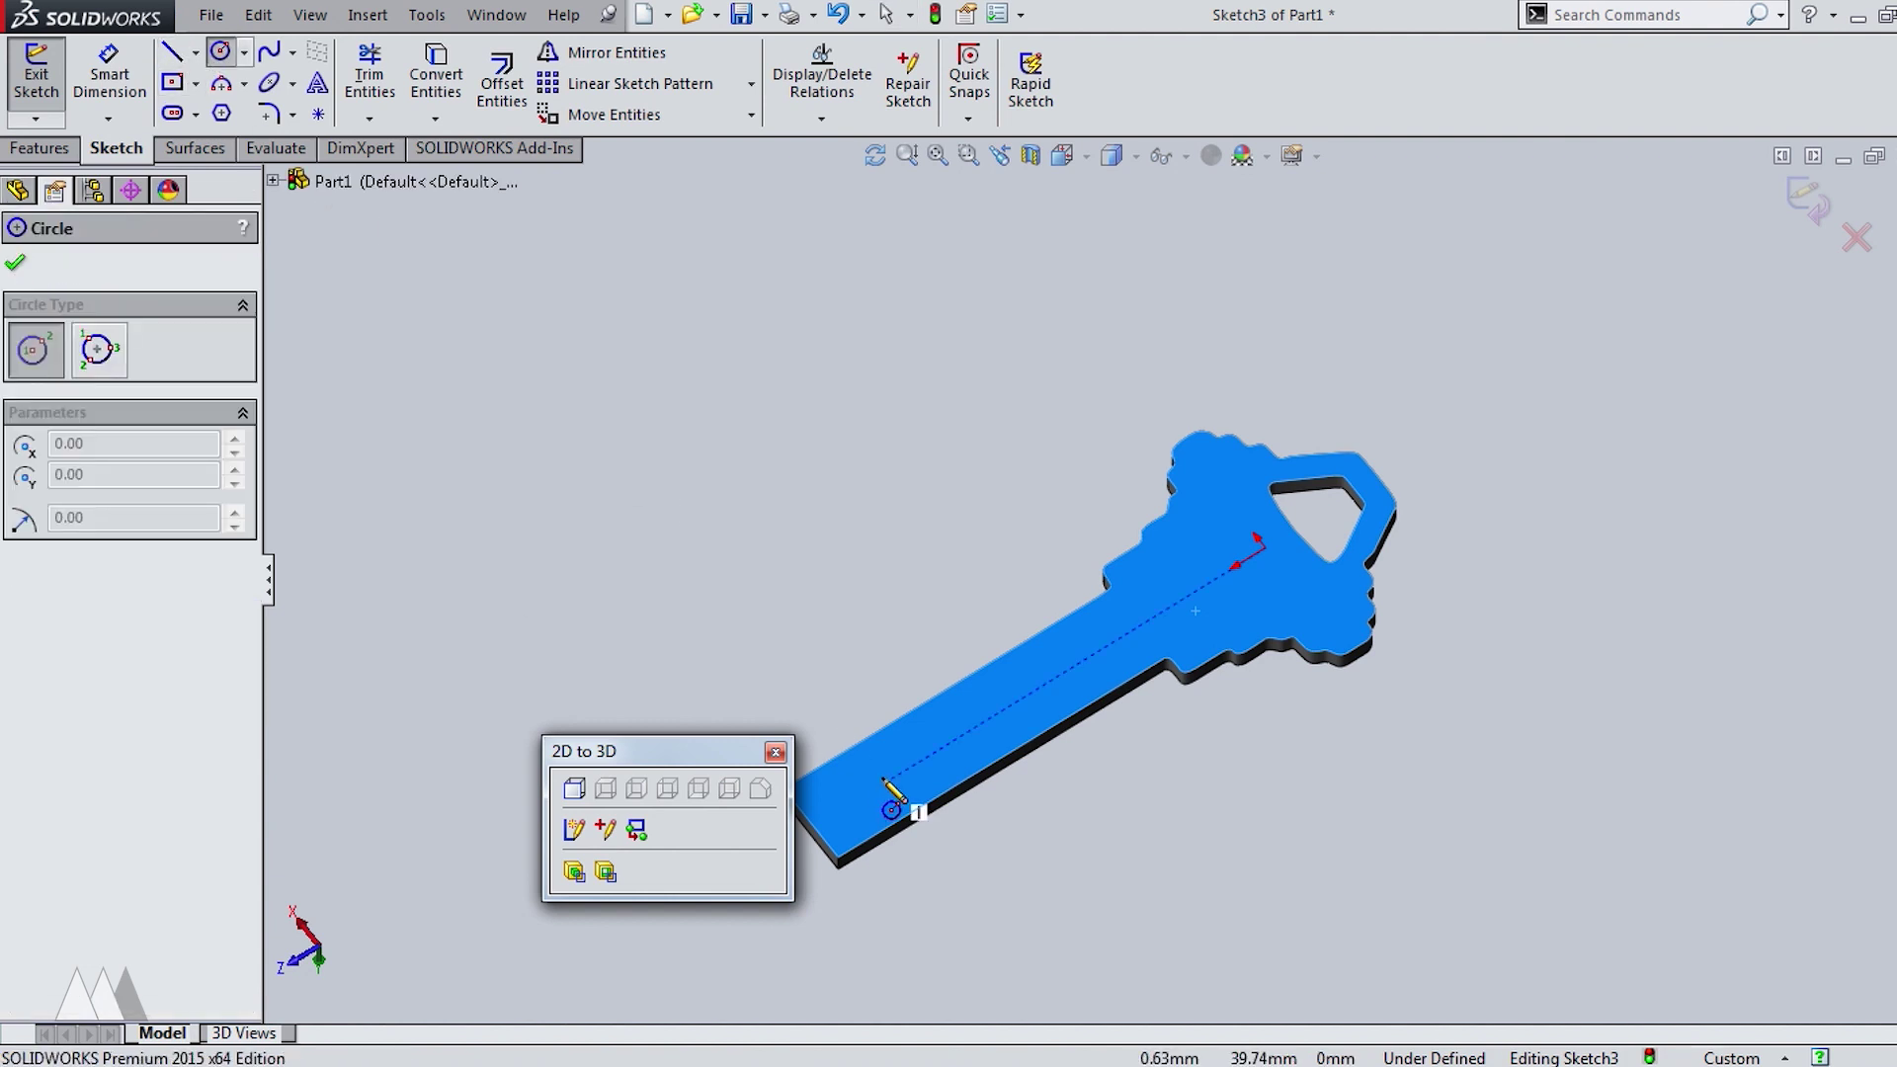
pyautogui.hotkey('ctrl', '8')
pyautogui.click(1092, 418)
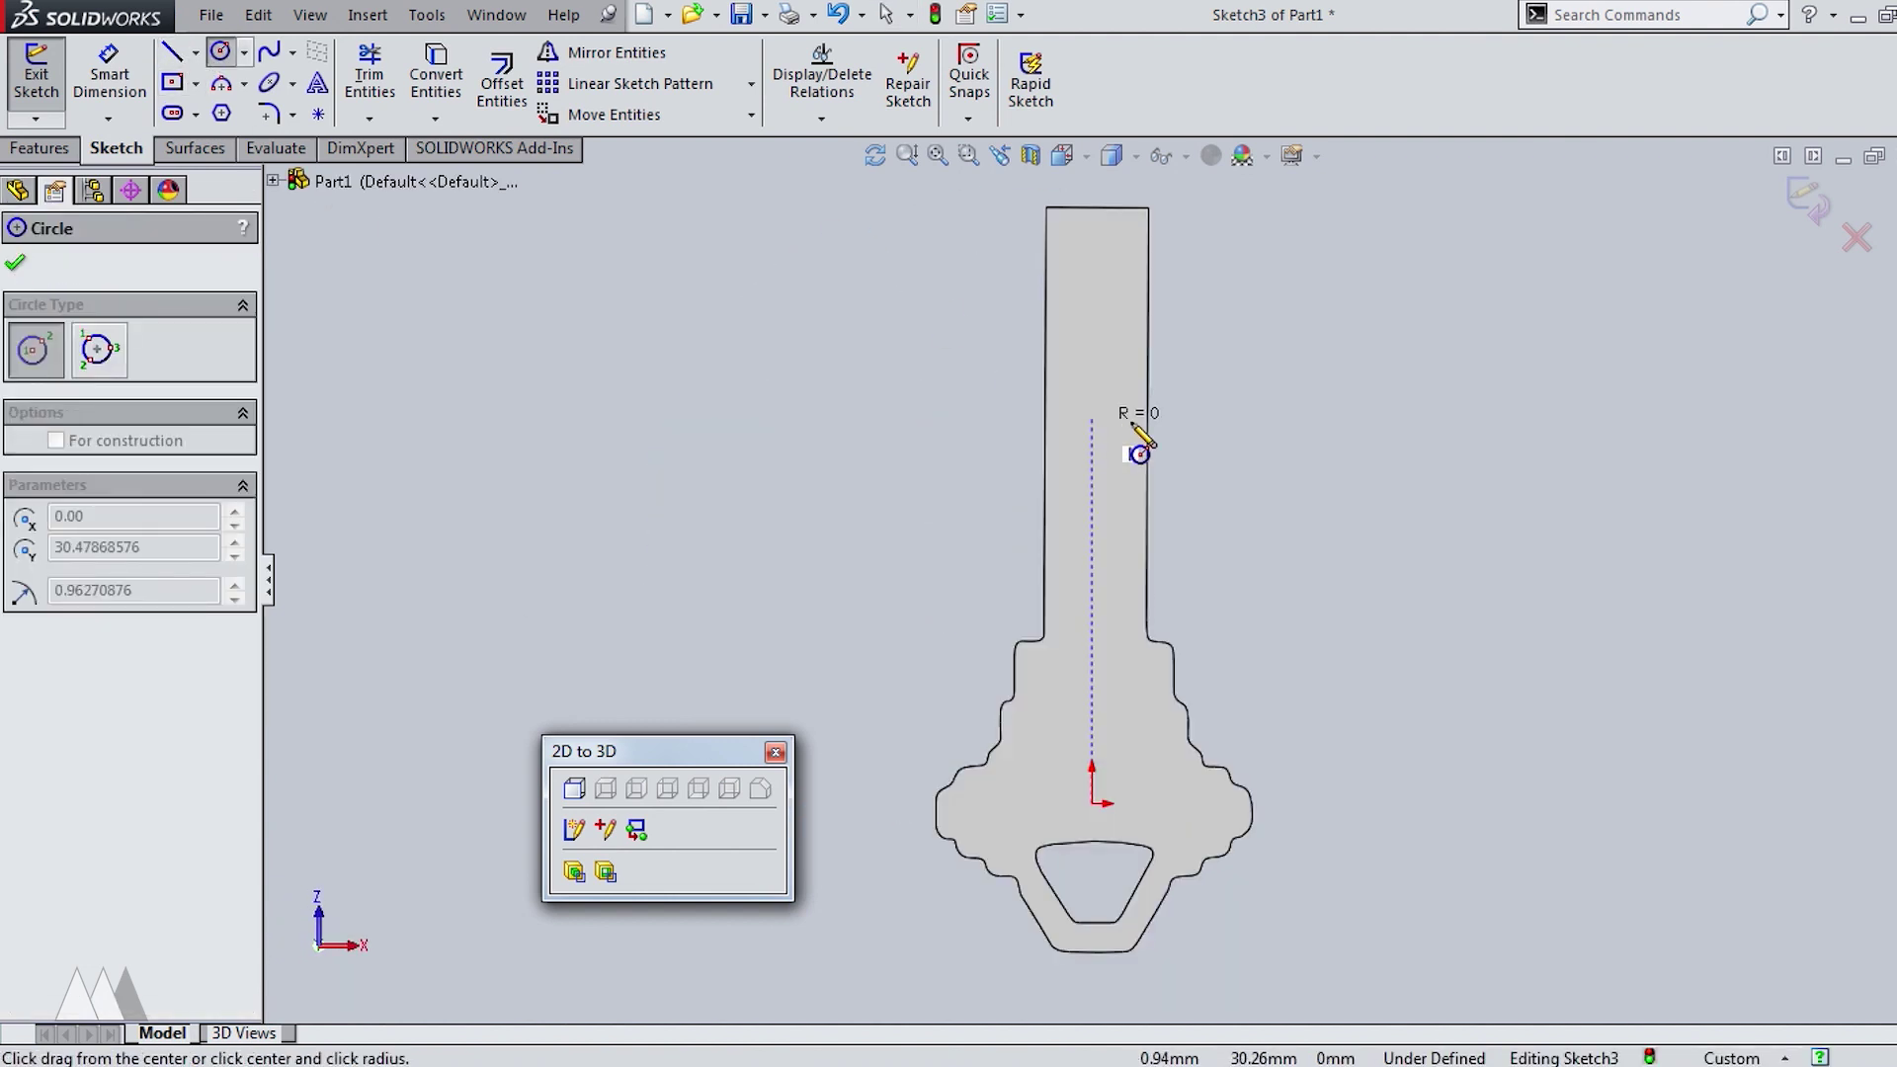
pyautogui.click(1172, 419)
pyautogui.click(105, 69)
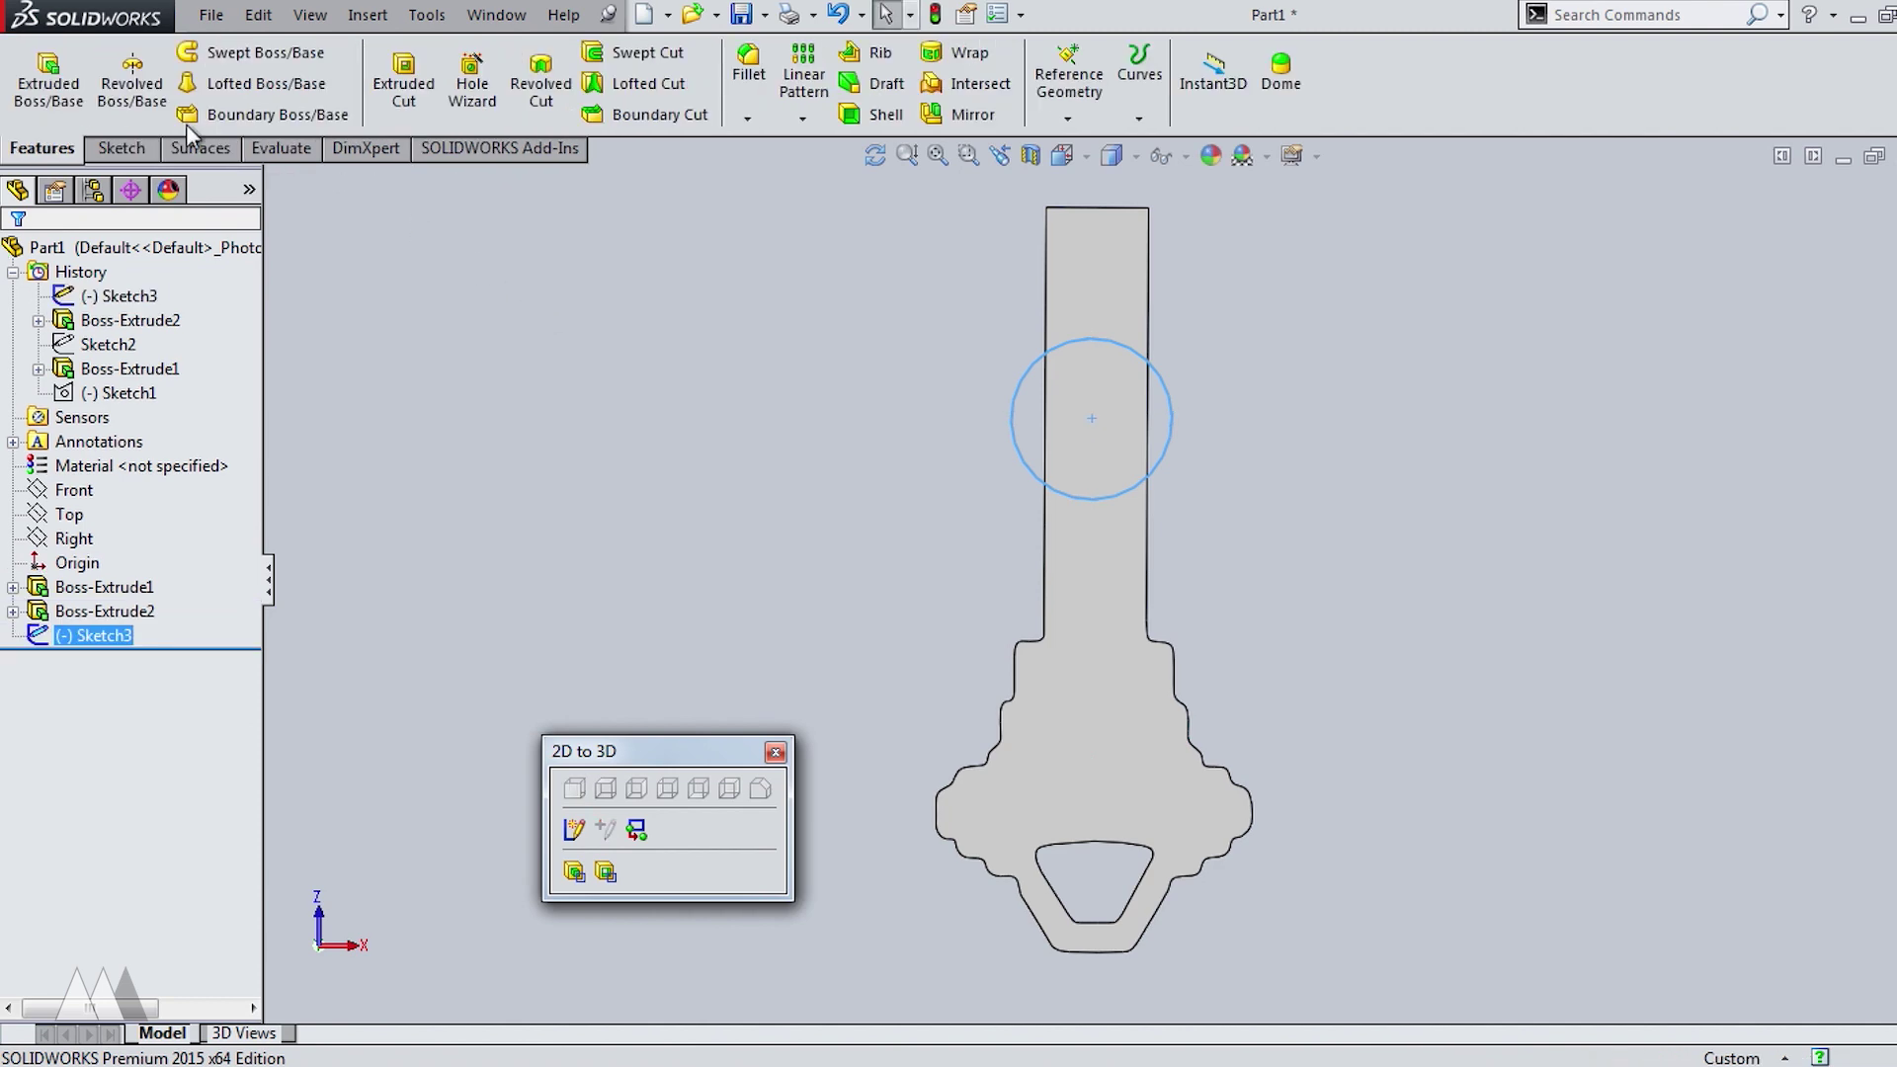
# Extrude the circle away from the blade to a blind depth of 1.20 mm, starting at a 0.10 mm offset.
pyautogui.click(47, 84)
pyautogui.moveTo(754, 602); pyautogui.dragTo(780, 691, button='middle')
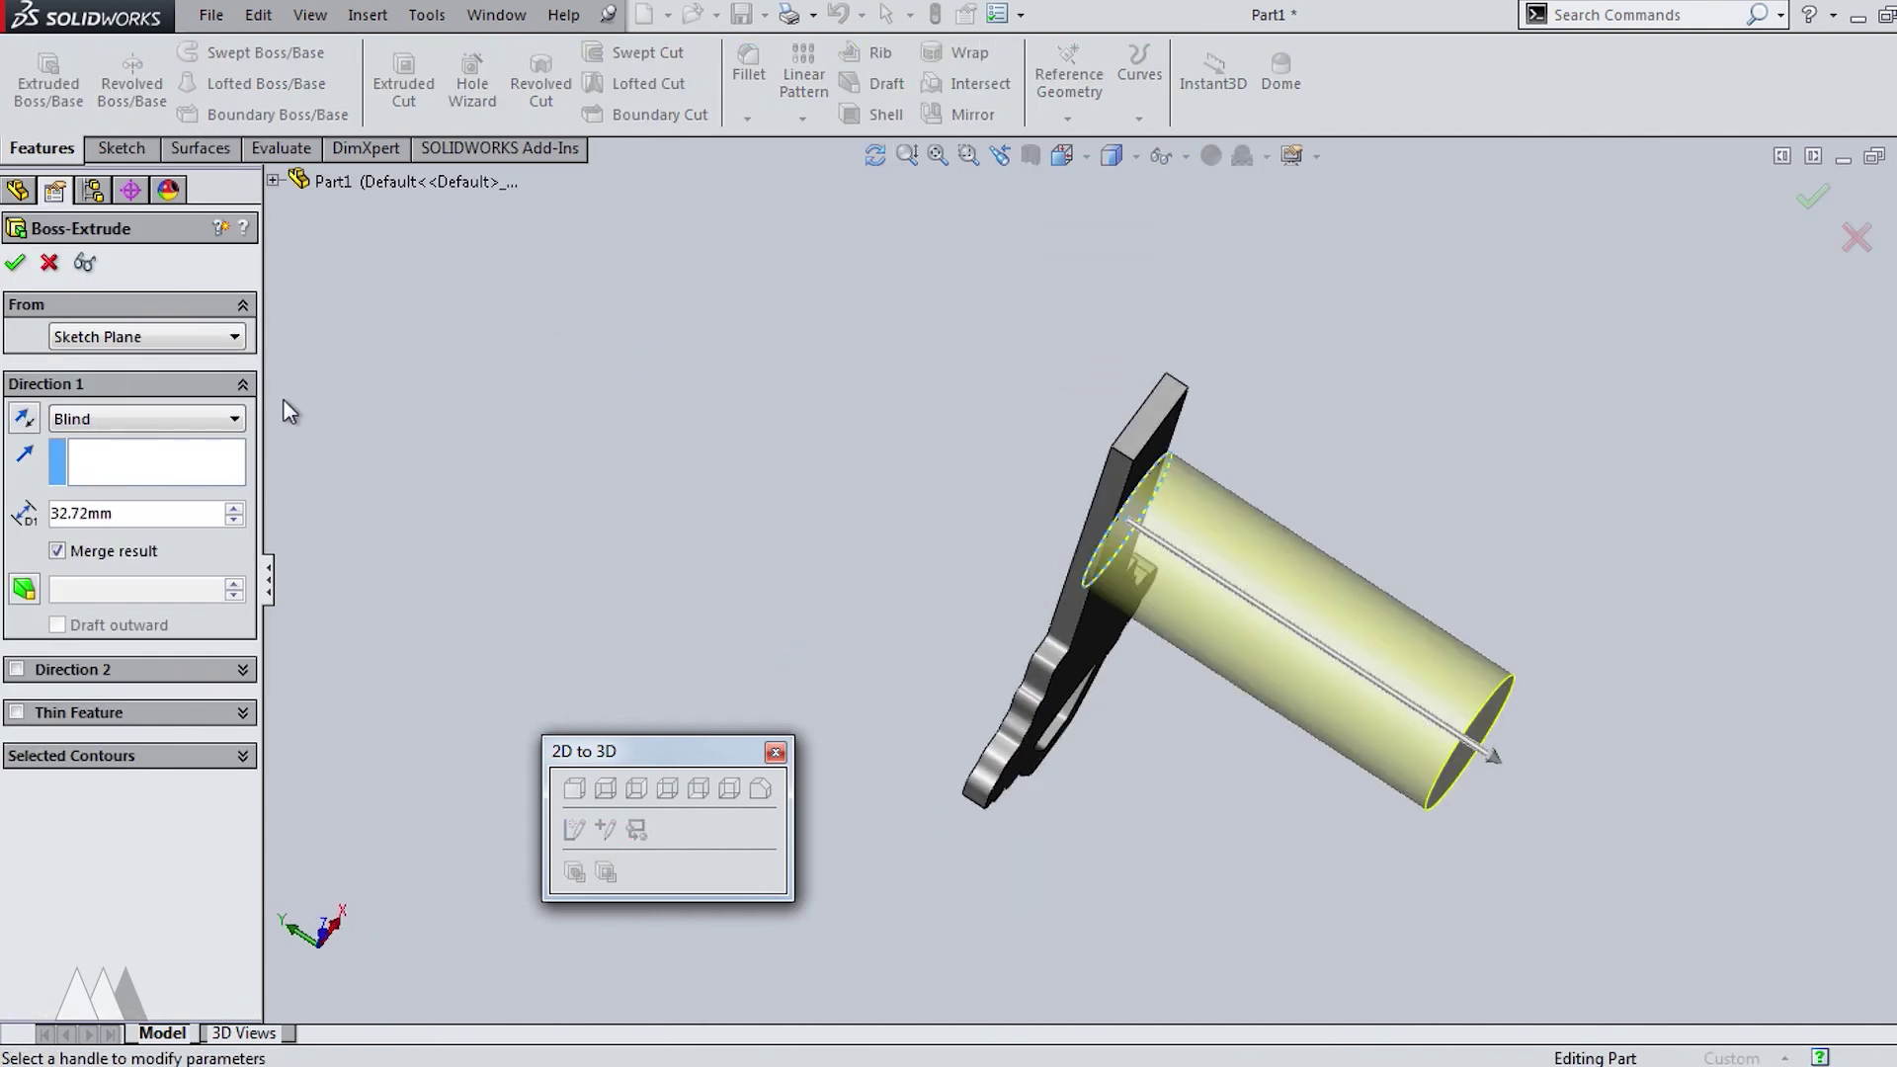
pyautogui.click(204, 348)
pyautogui.click(129, 406)
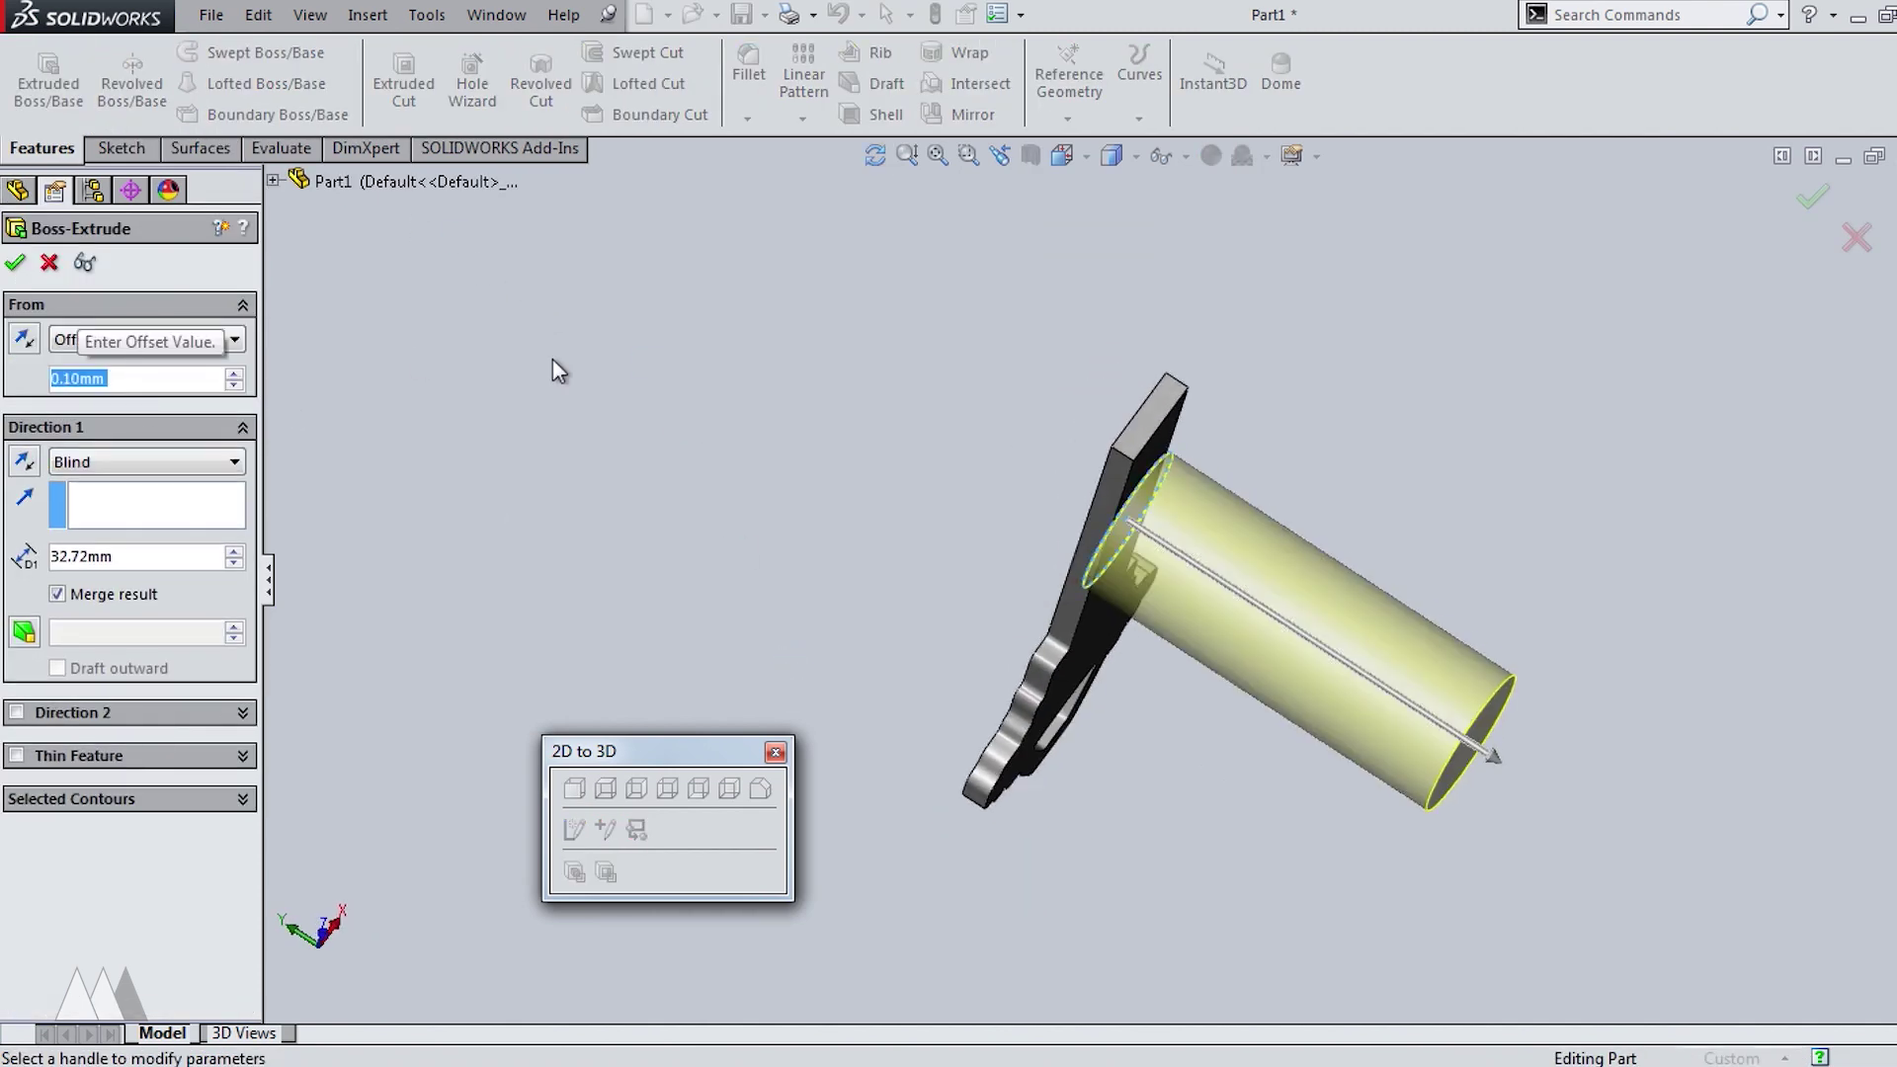
pyautogui.doubleClick(91, 547)
pyautogui.write('2')
pyautogui.press('Return')
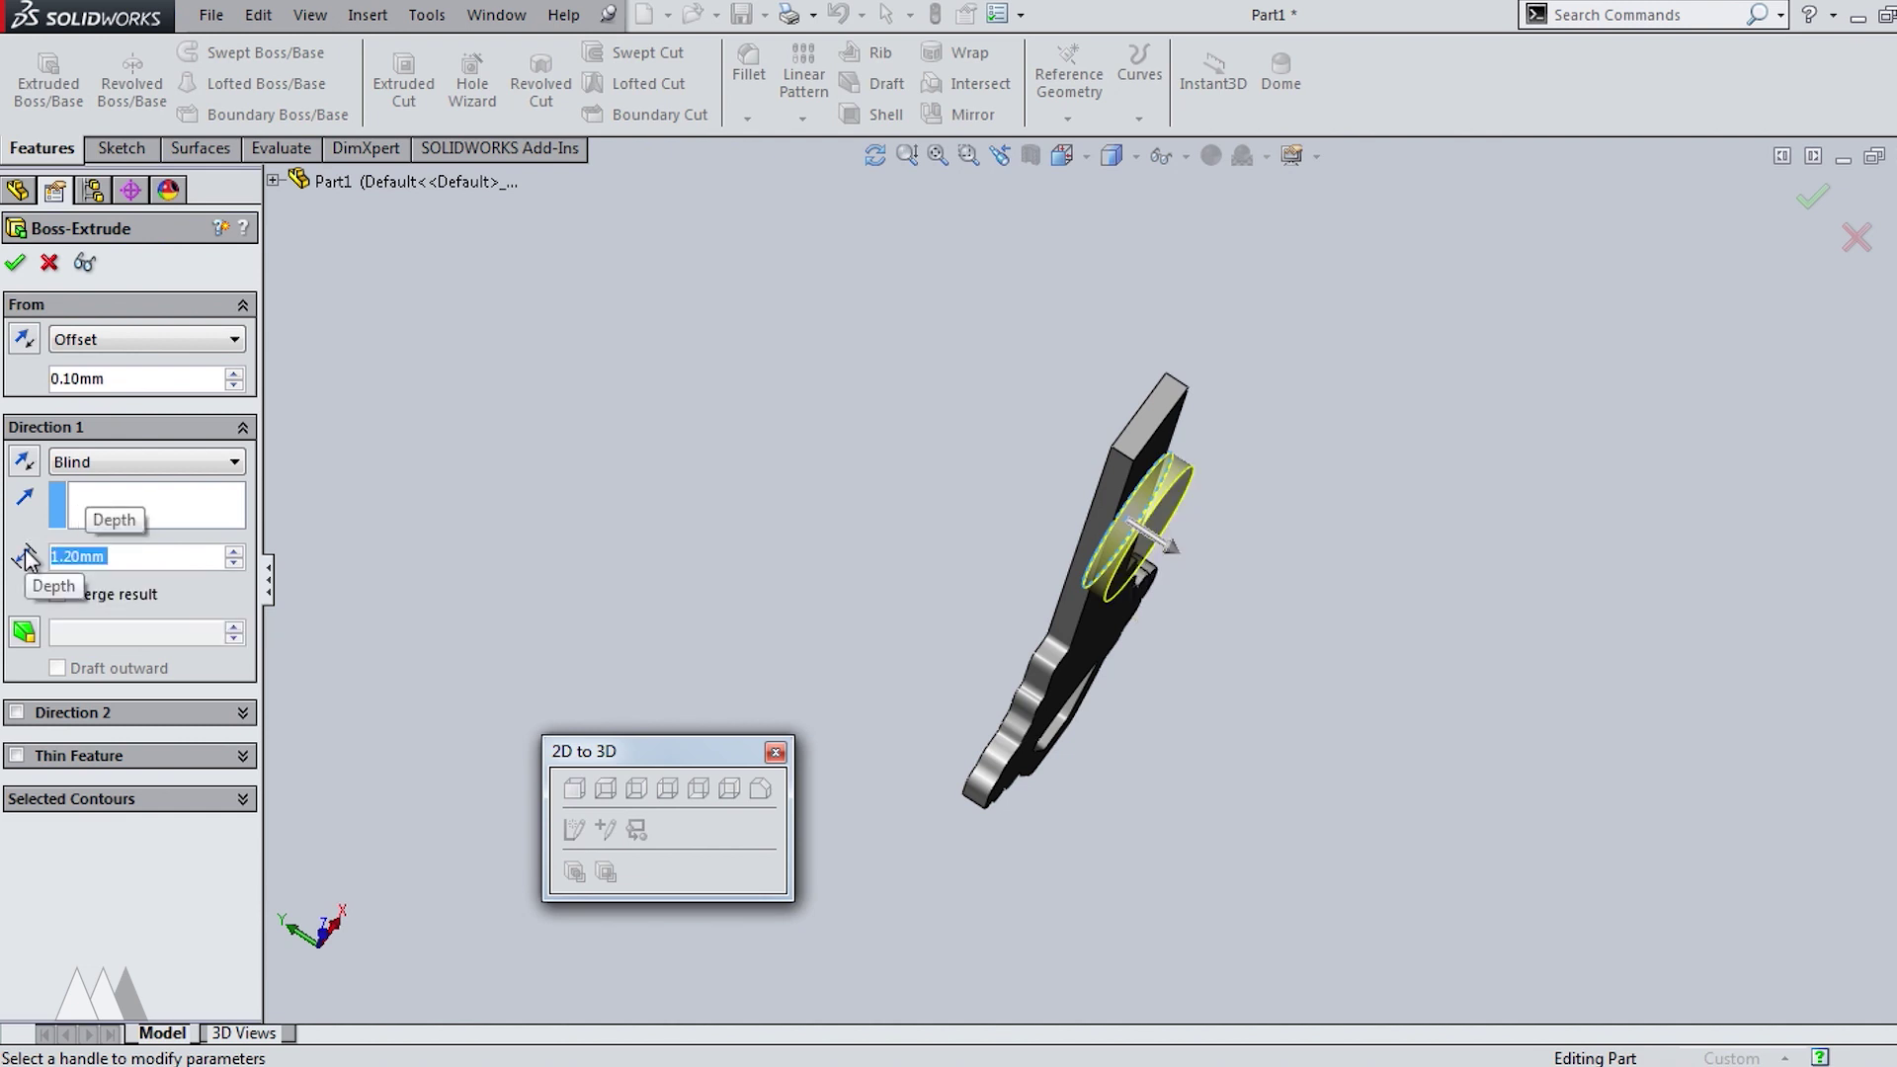
pyautogui.press('Return')
# Start a sketch on the key head's face and draw a centerline about 12.61 mm long across the head near the blade.
pyautogui.moveTo(850, 362); pyautogui.dragTo(1008, 225, button='middle')
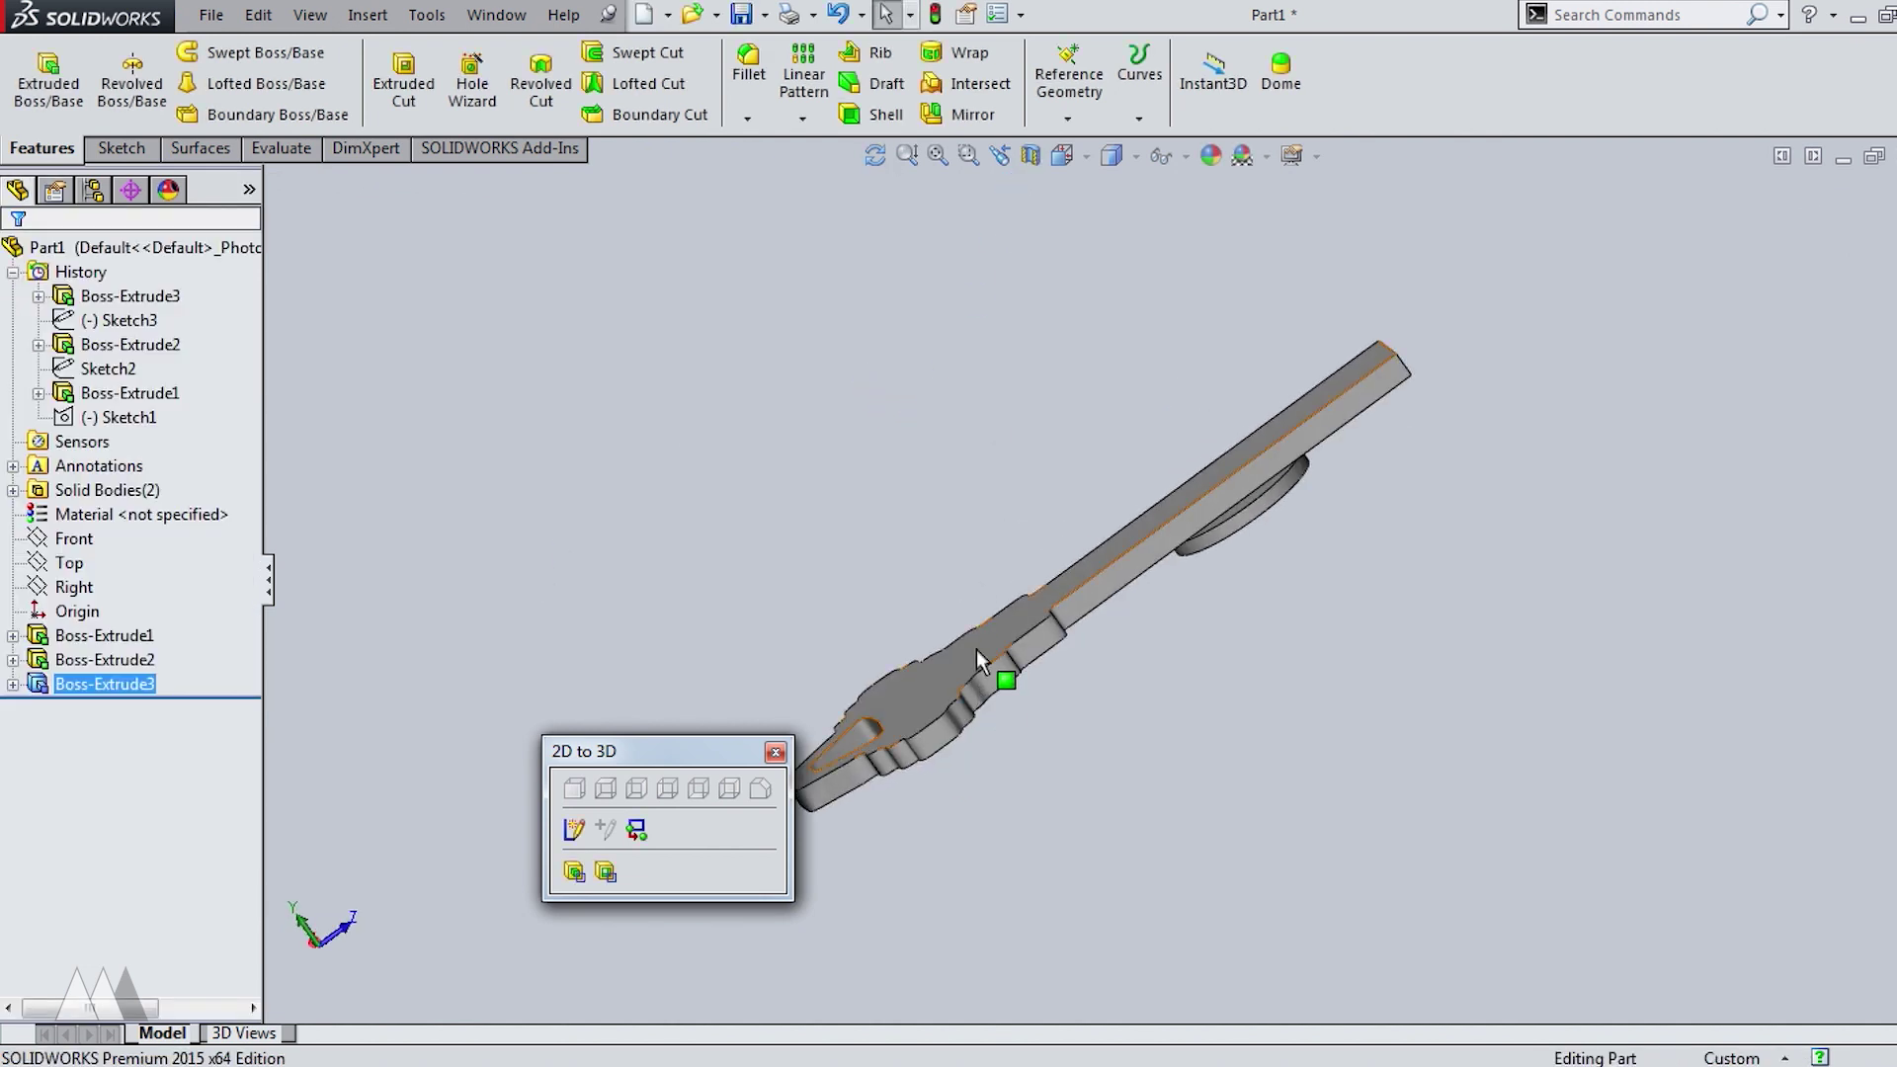
pyautogui.moveTo(978, 656); pyautogui.dragTo(950, 490, button='middle')
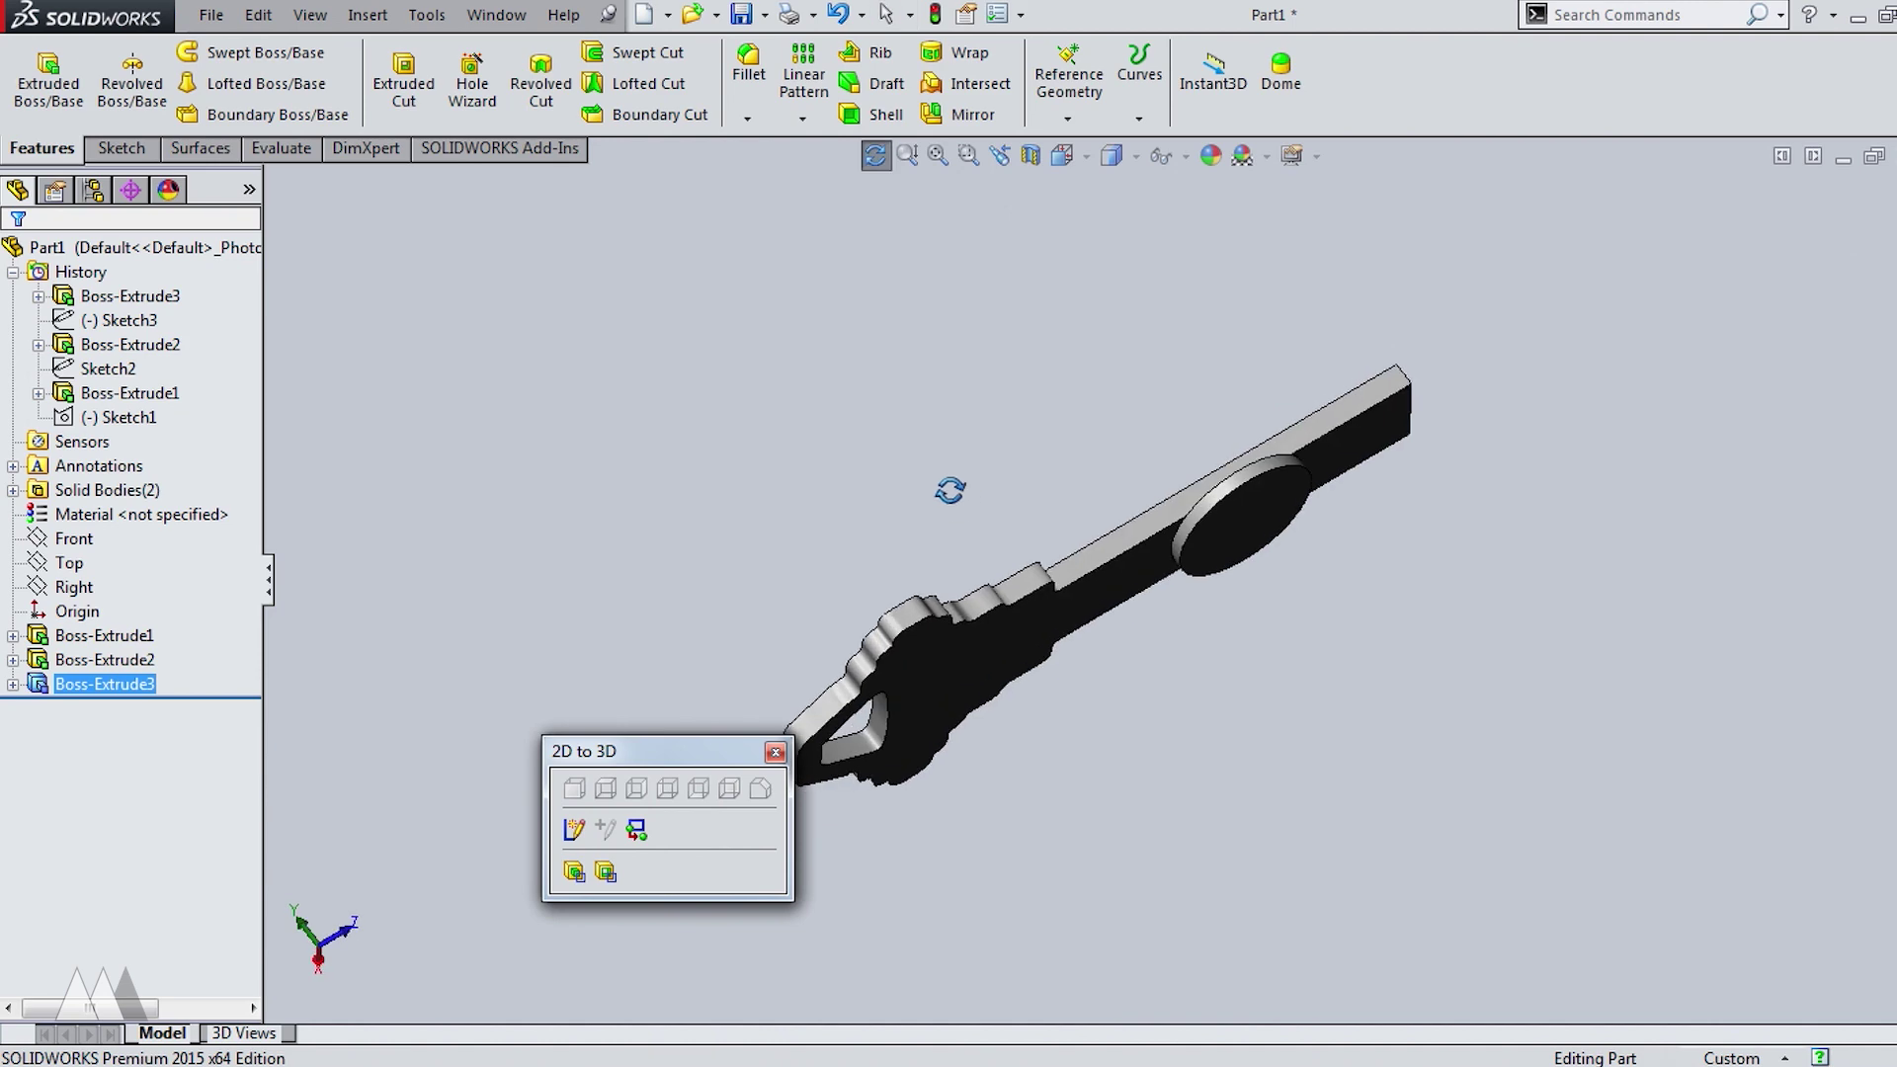
pyautogui.click(974, 632)
pyautogui.click(1061, 561)
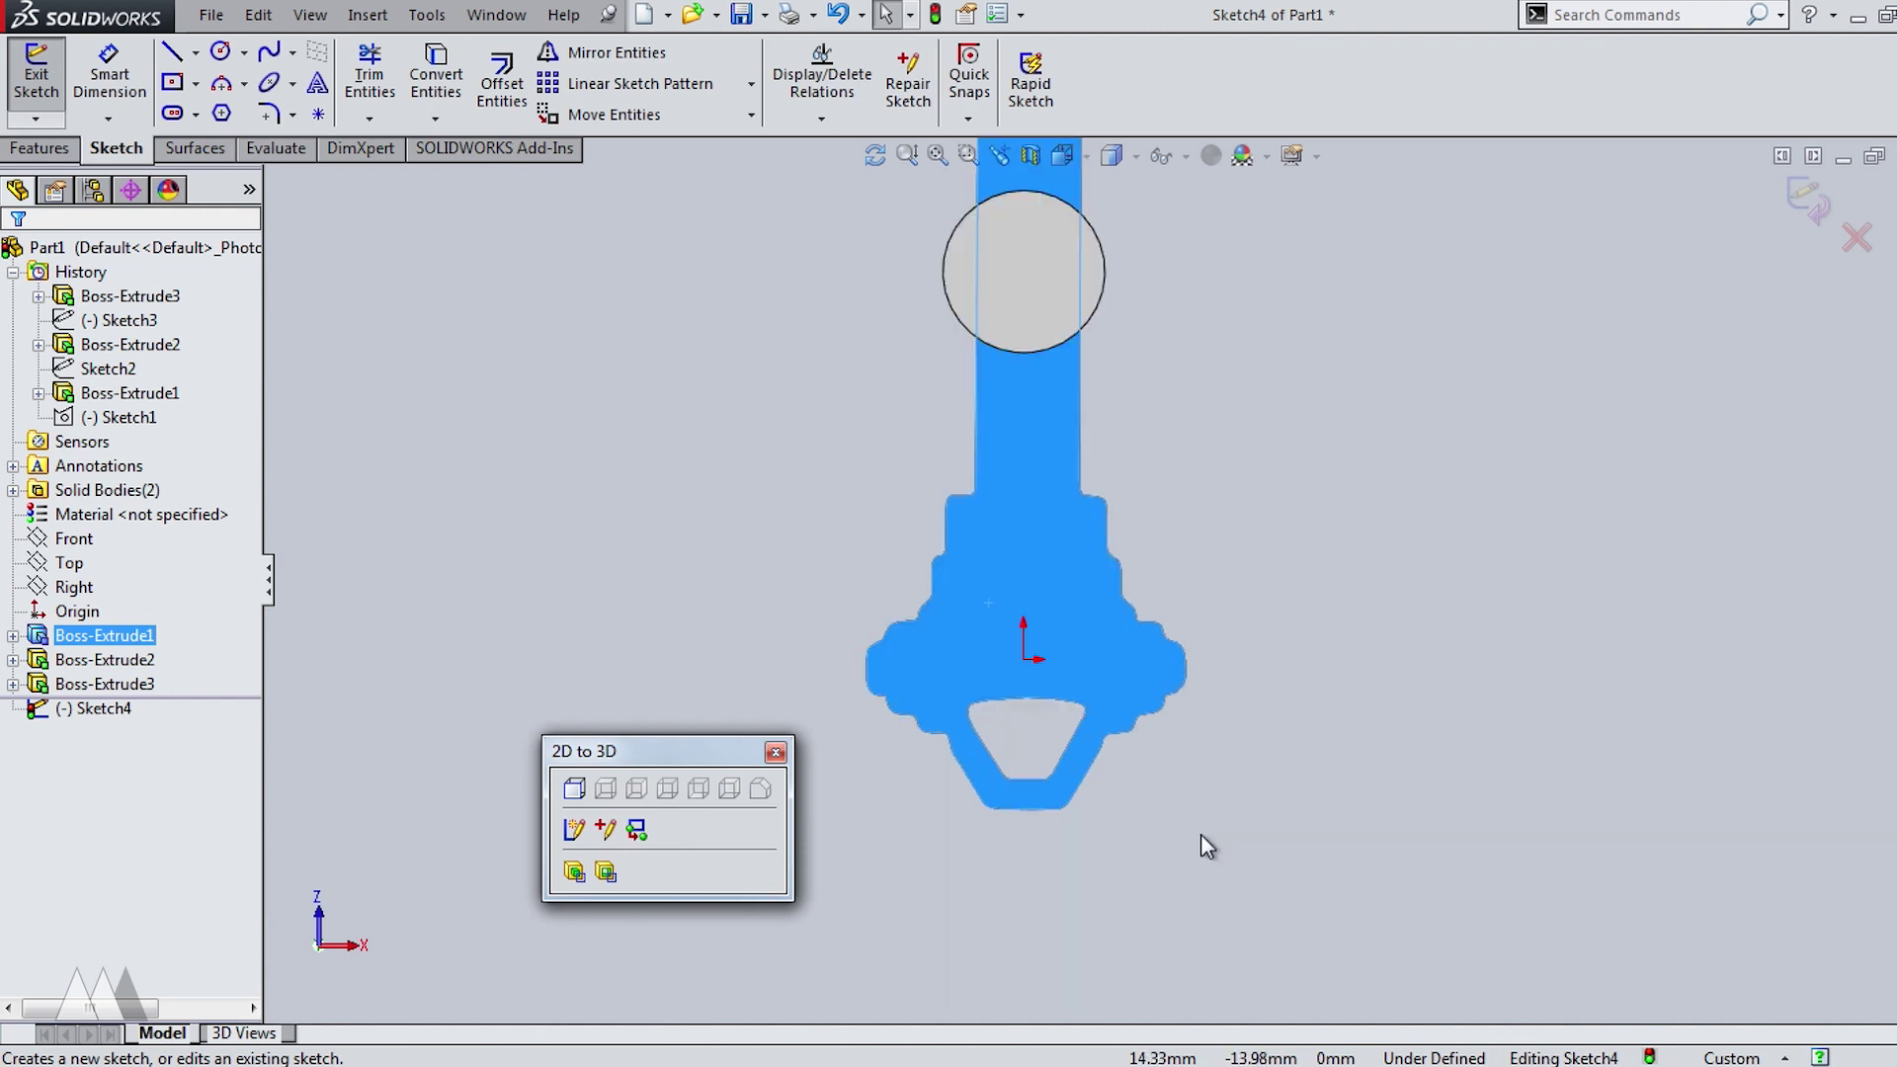
pyautogui.click(195, 55)
pyautogui.click(205, 114)
pyautogui.click(963, 335)
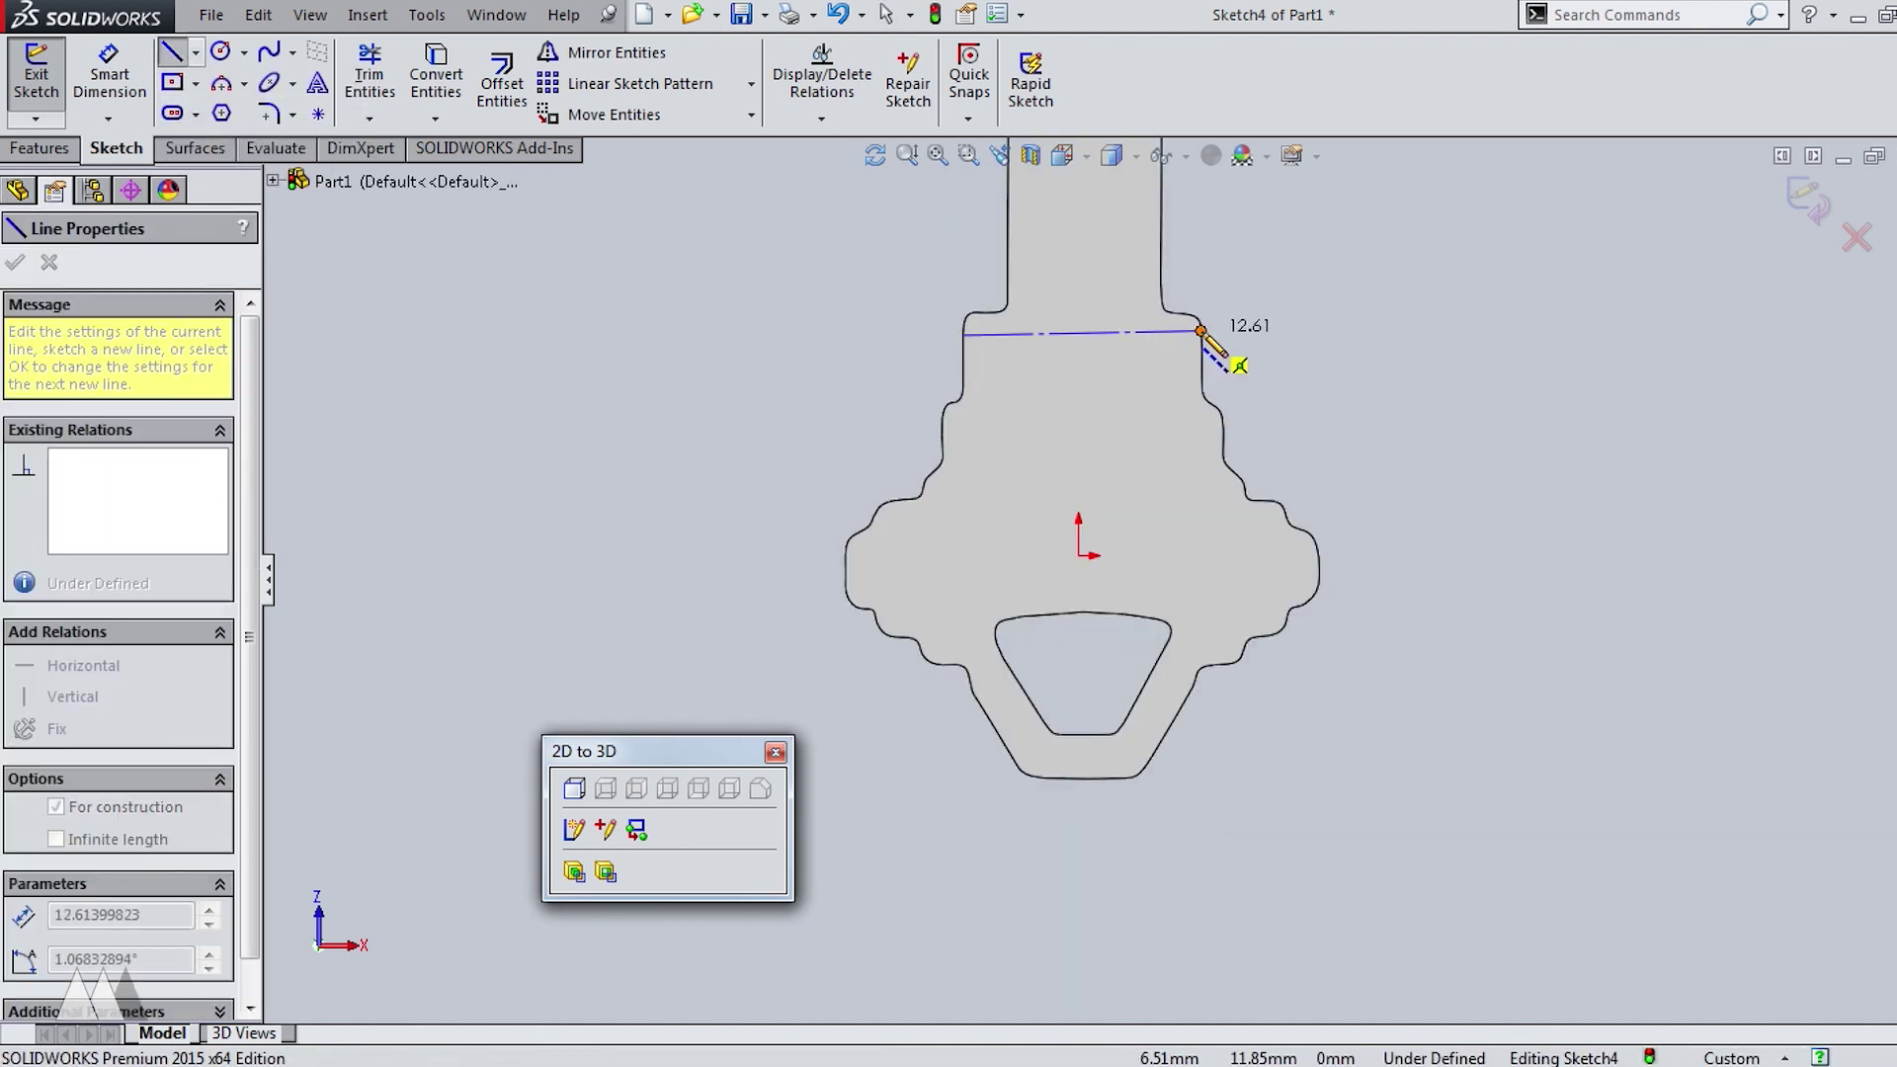
pyautogui.click(1200, 330)
# Delete the stray construction line and draw a vertical centerline about 31.27 mm long from the cross centerline's midpoint to beyond the keyring end.
pyautogui.doubleClick(676, 277)
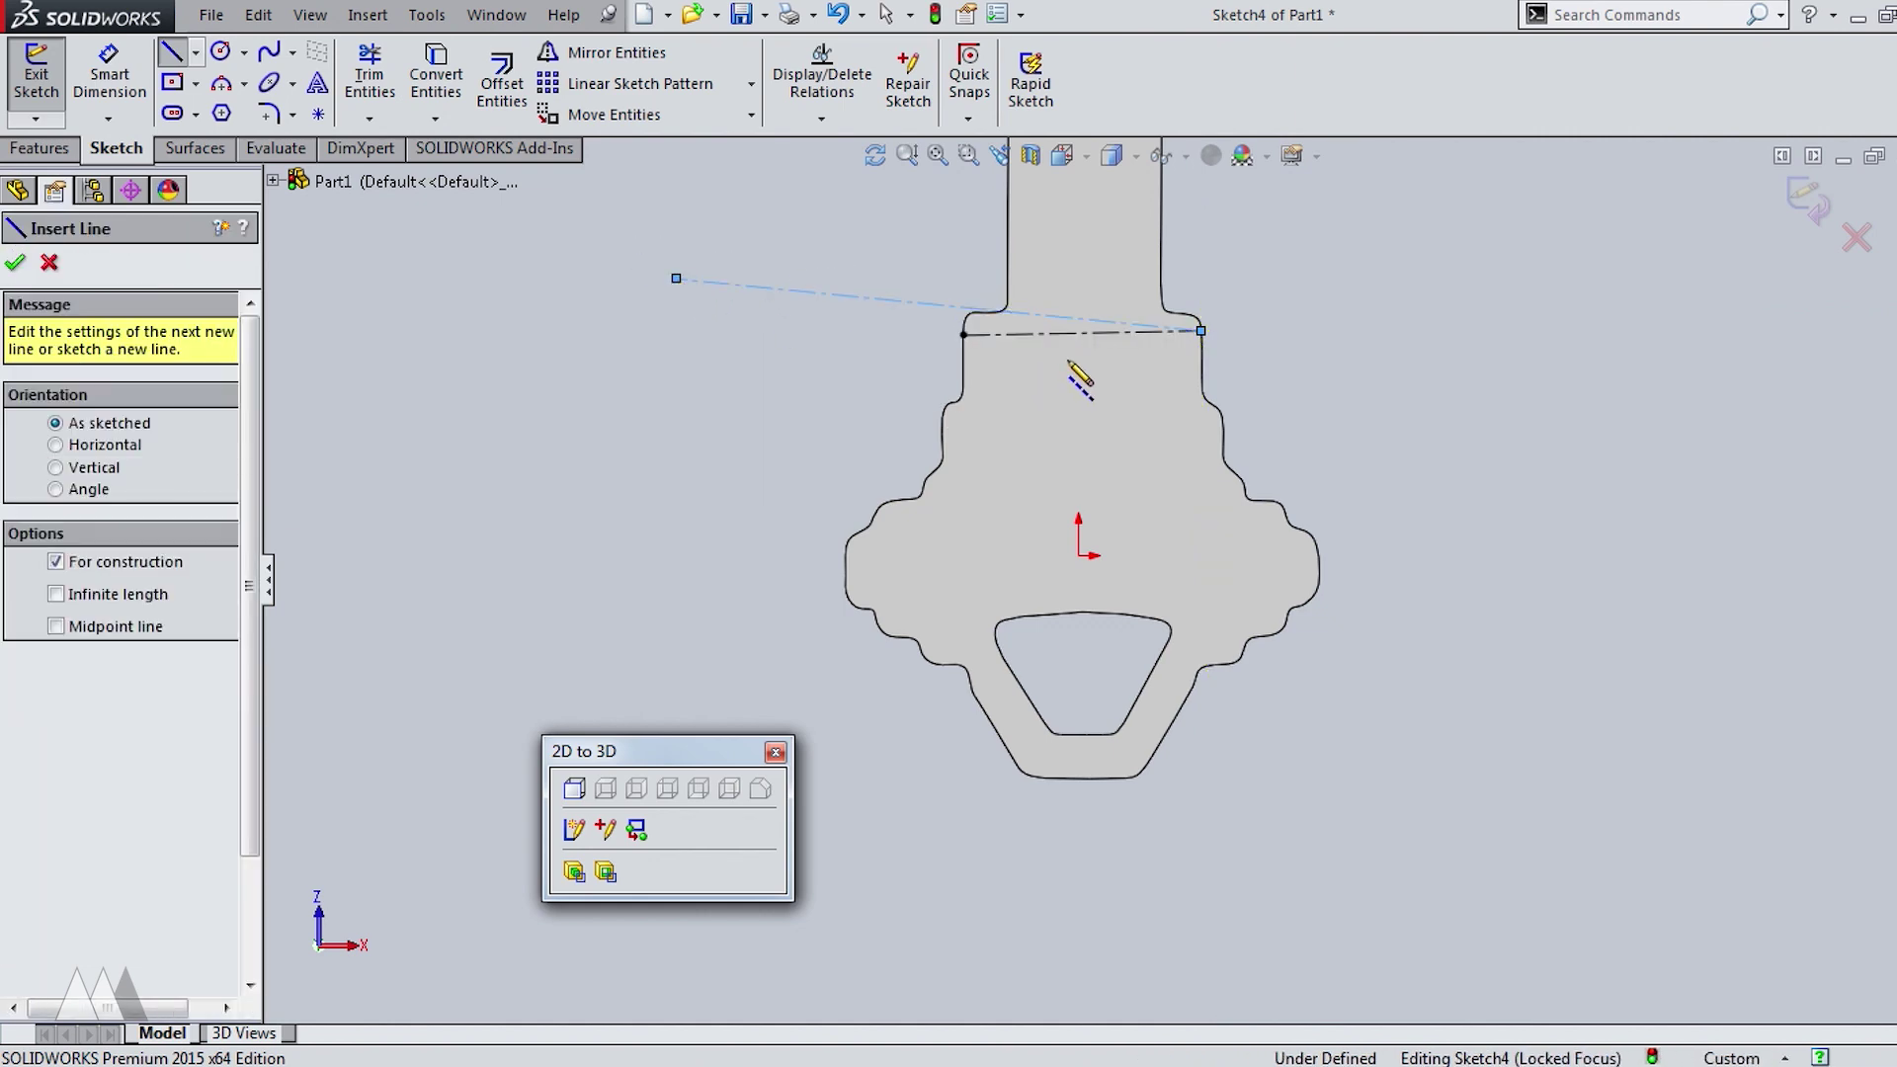
pyautogui.press('Delete')
pyautogui.click(1081, 332)
pyautogui.click(1081, 922)
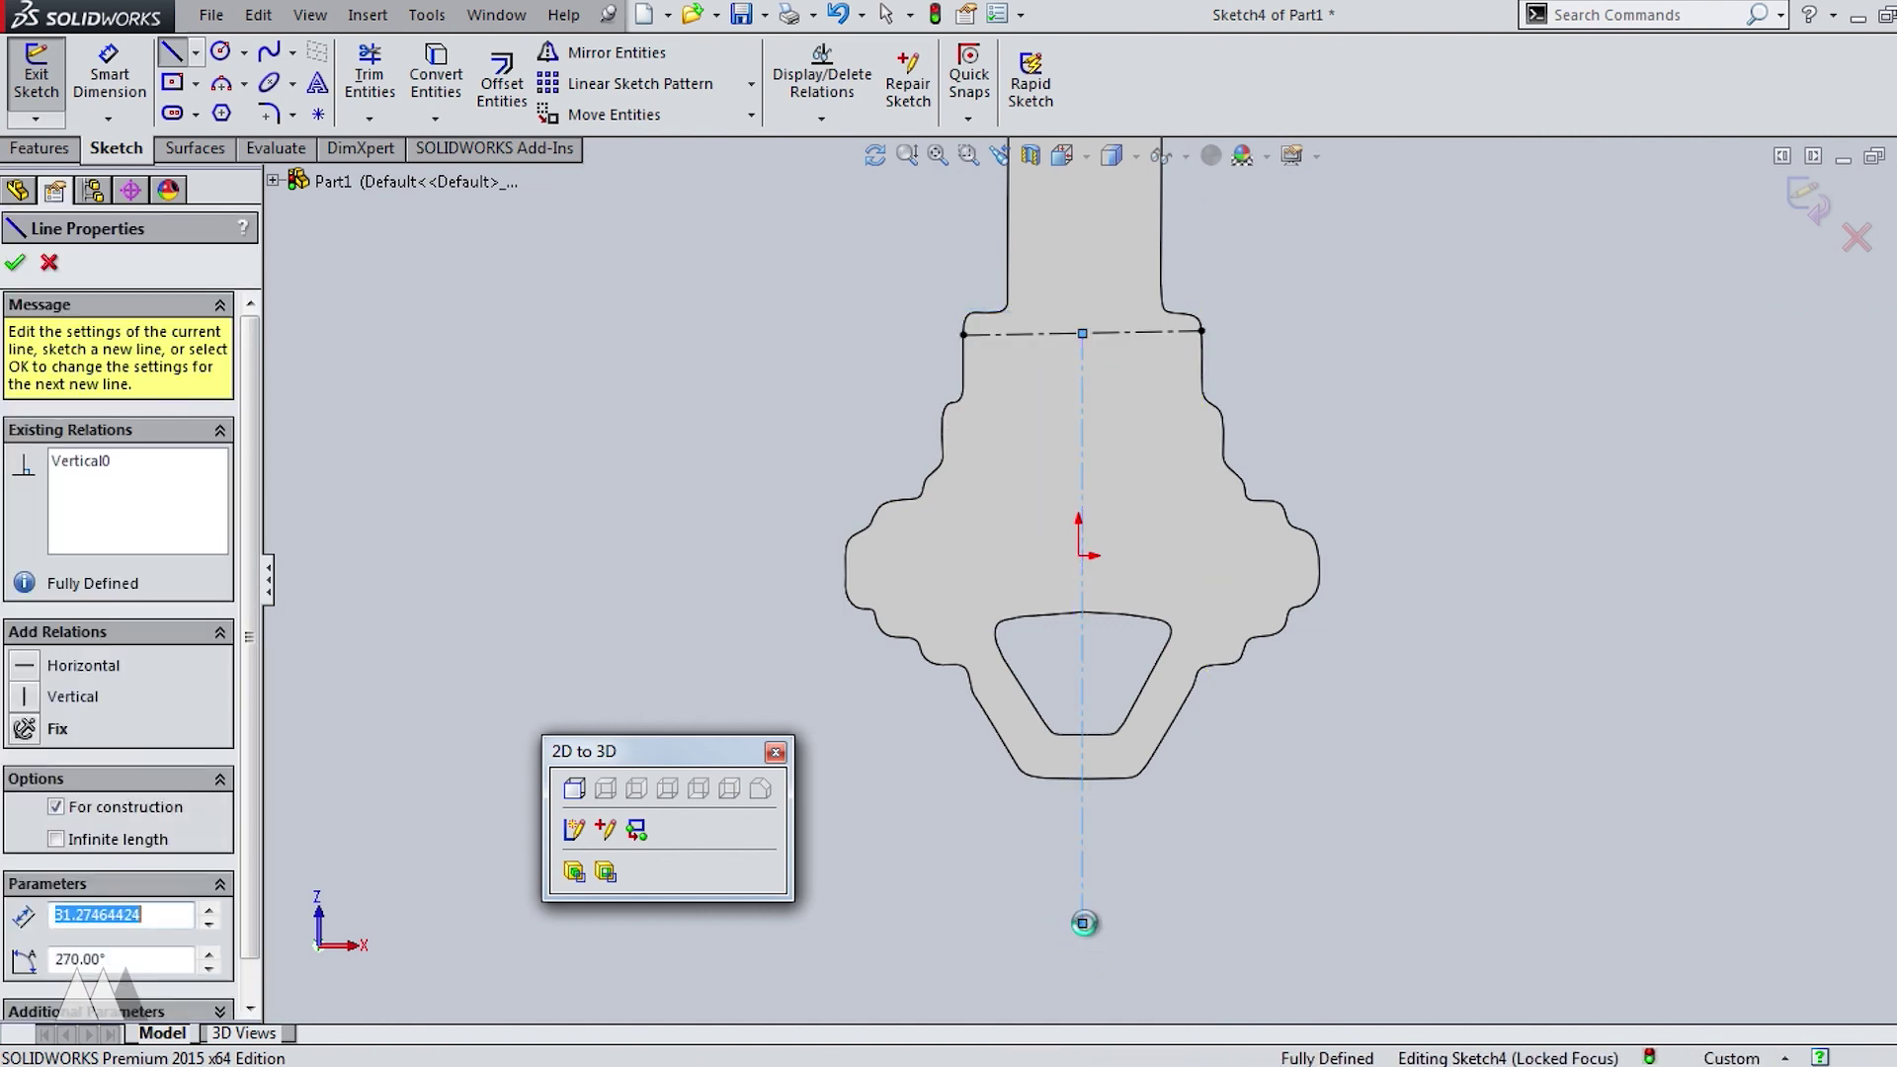
pyautogui.press('Escape')
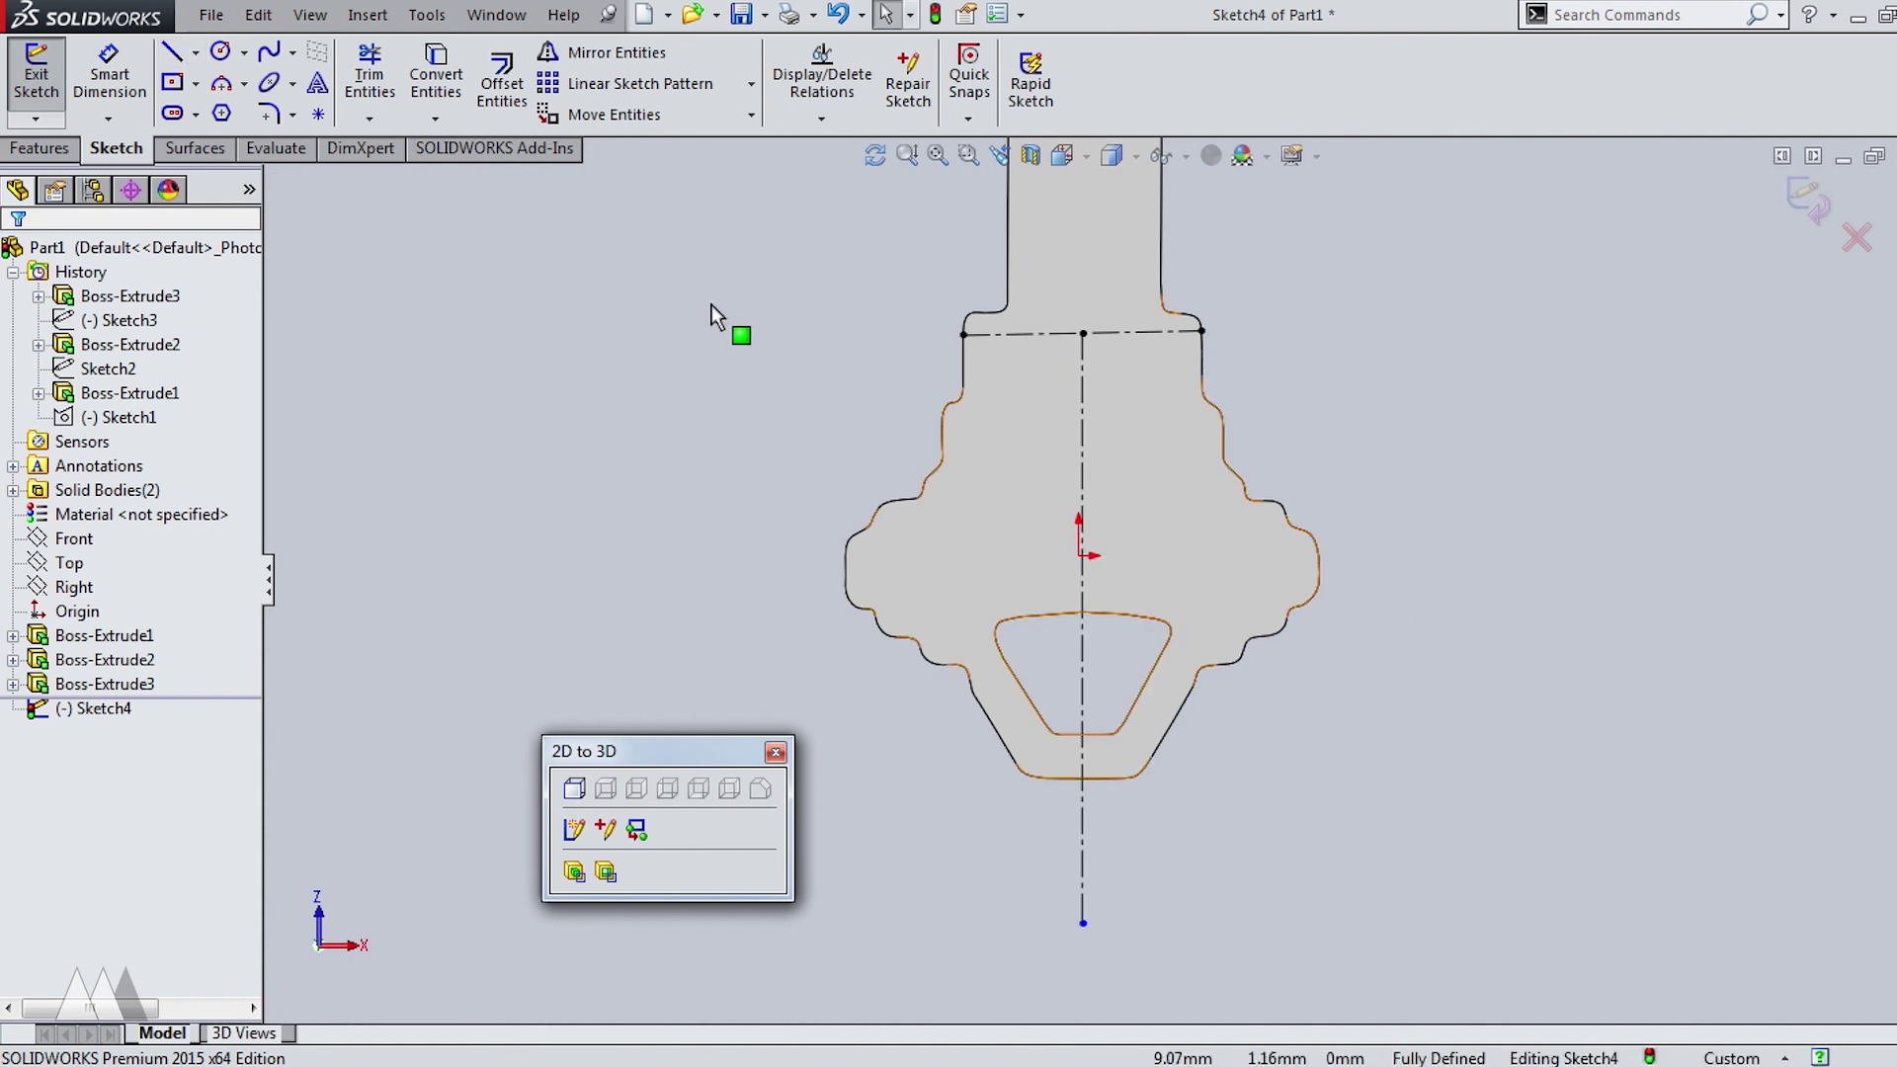
# Draw a horizontal line from the cross centerline's midpoint to a point just outside the left edge of the key head.
pyautogui.scroll(-1, 743, 456)
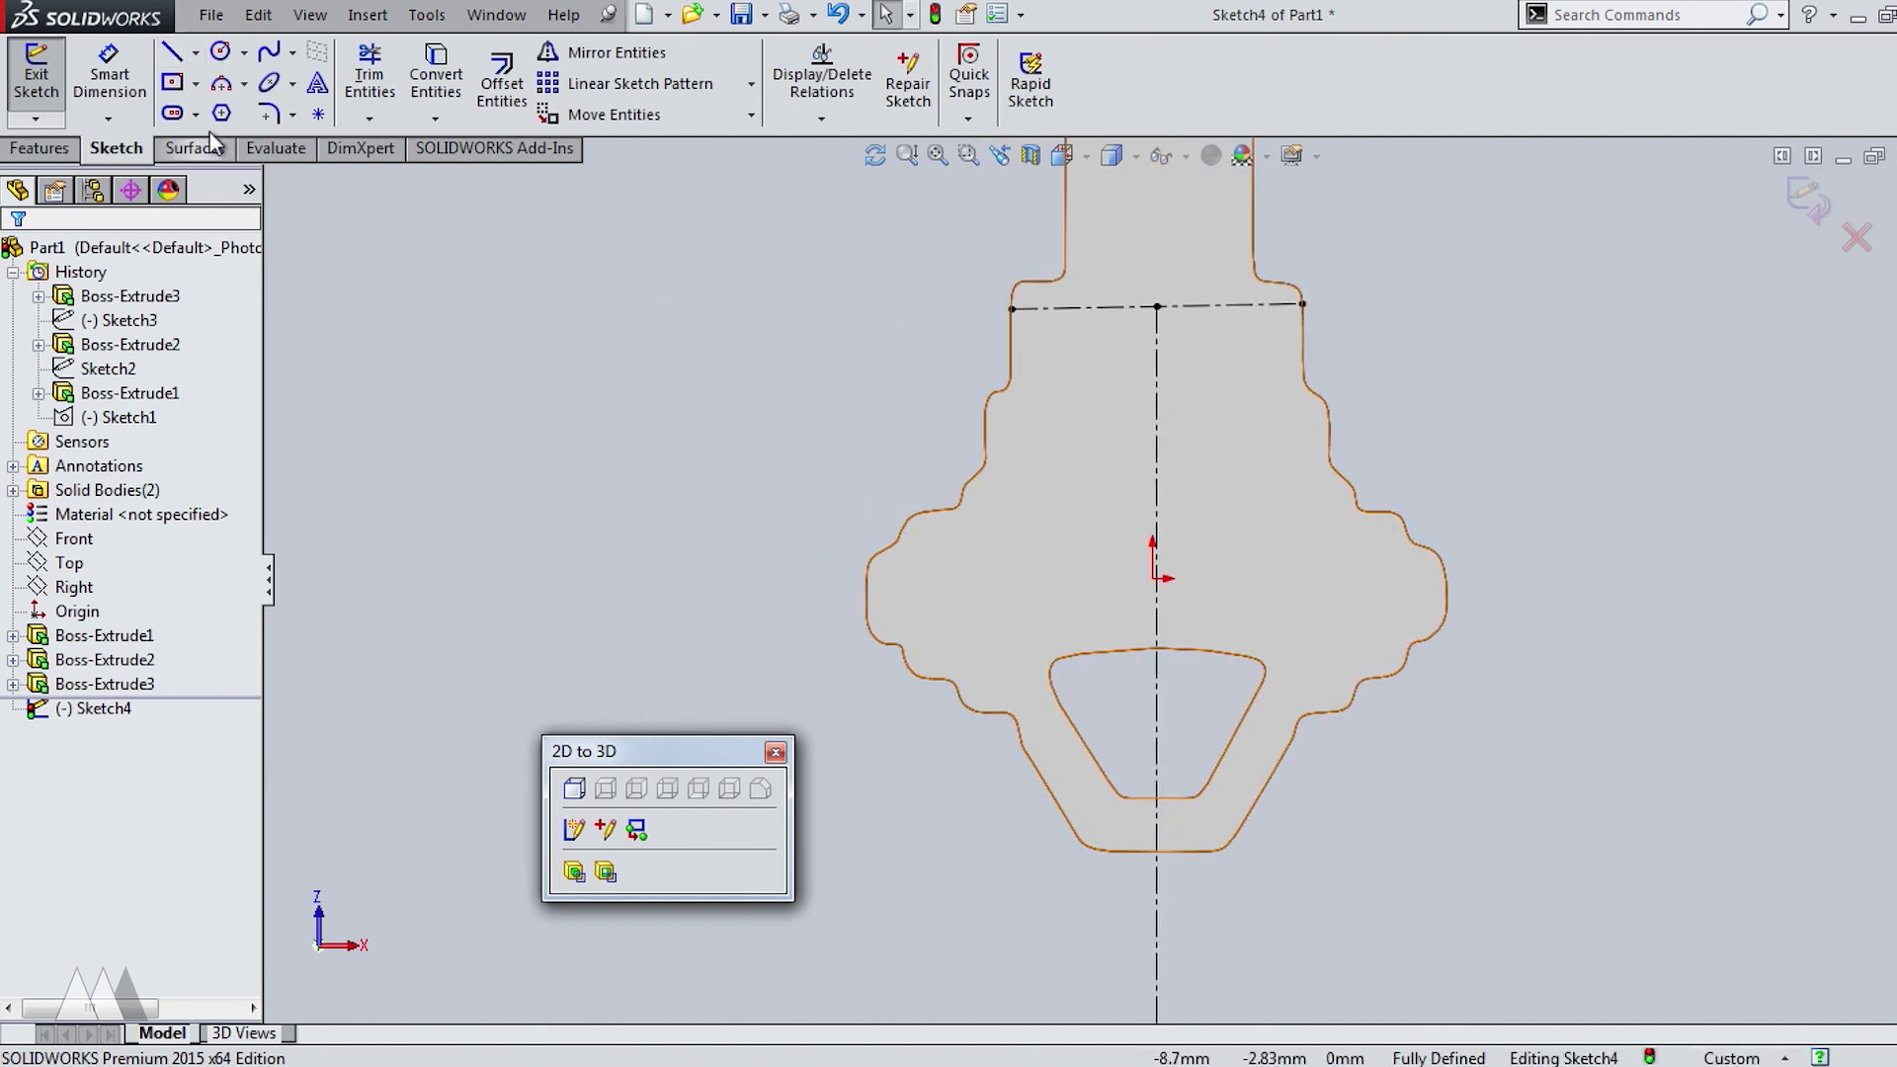
pyautogui.click(172, 51)
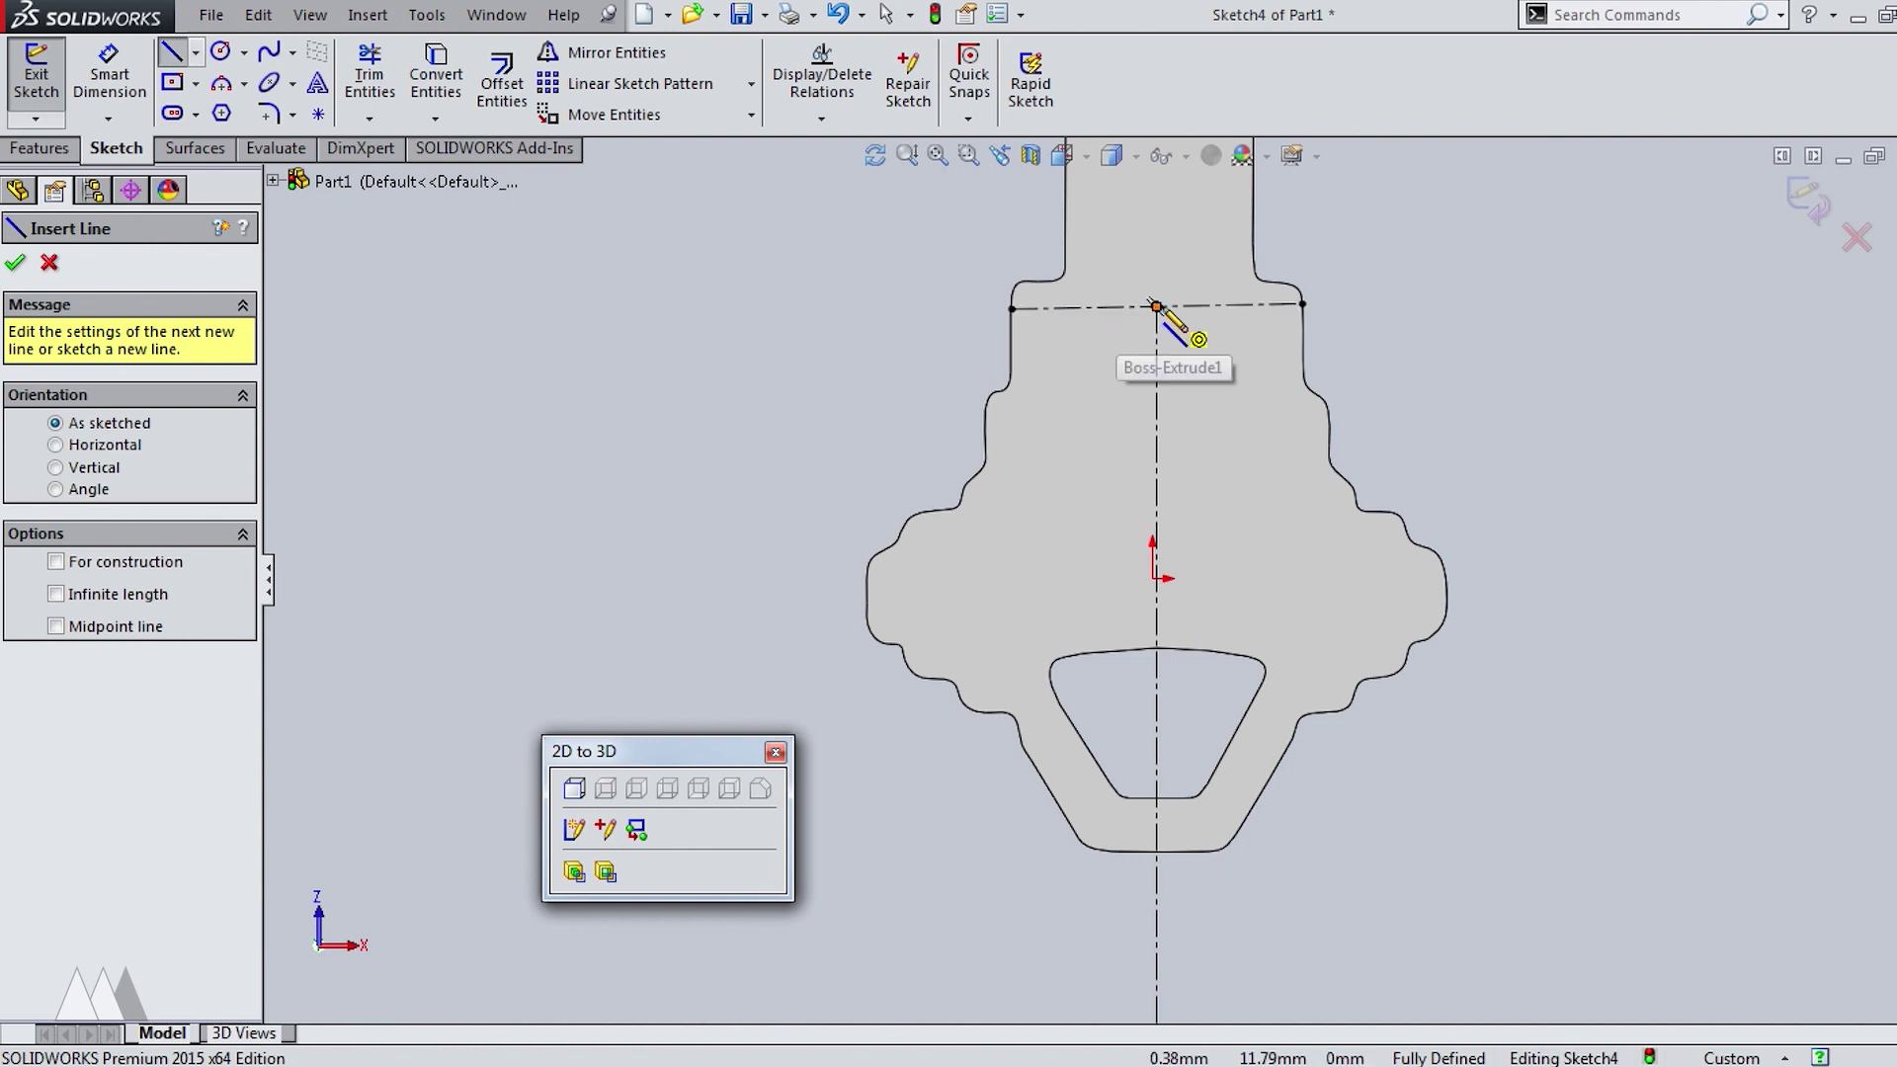
pyautogui.click(1010, 307)
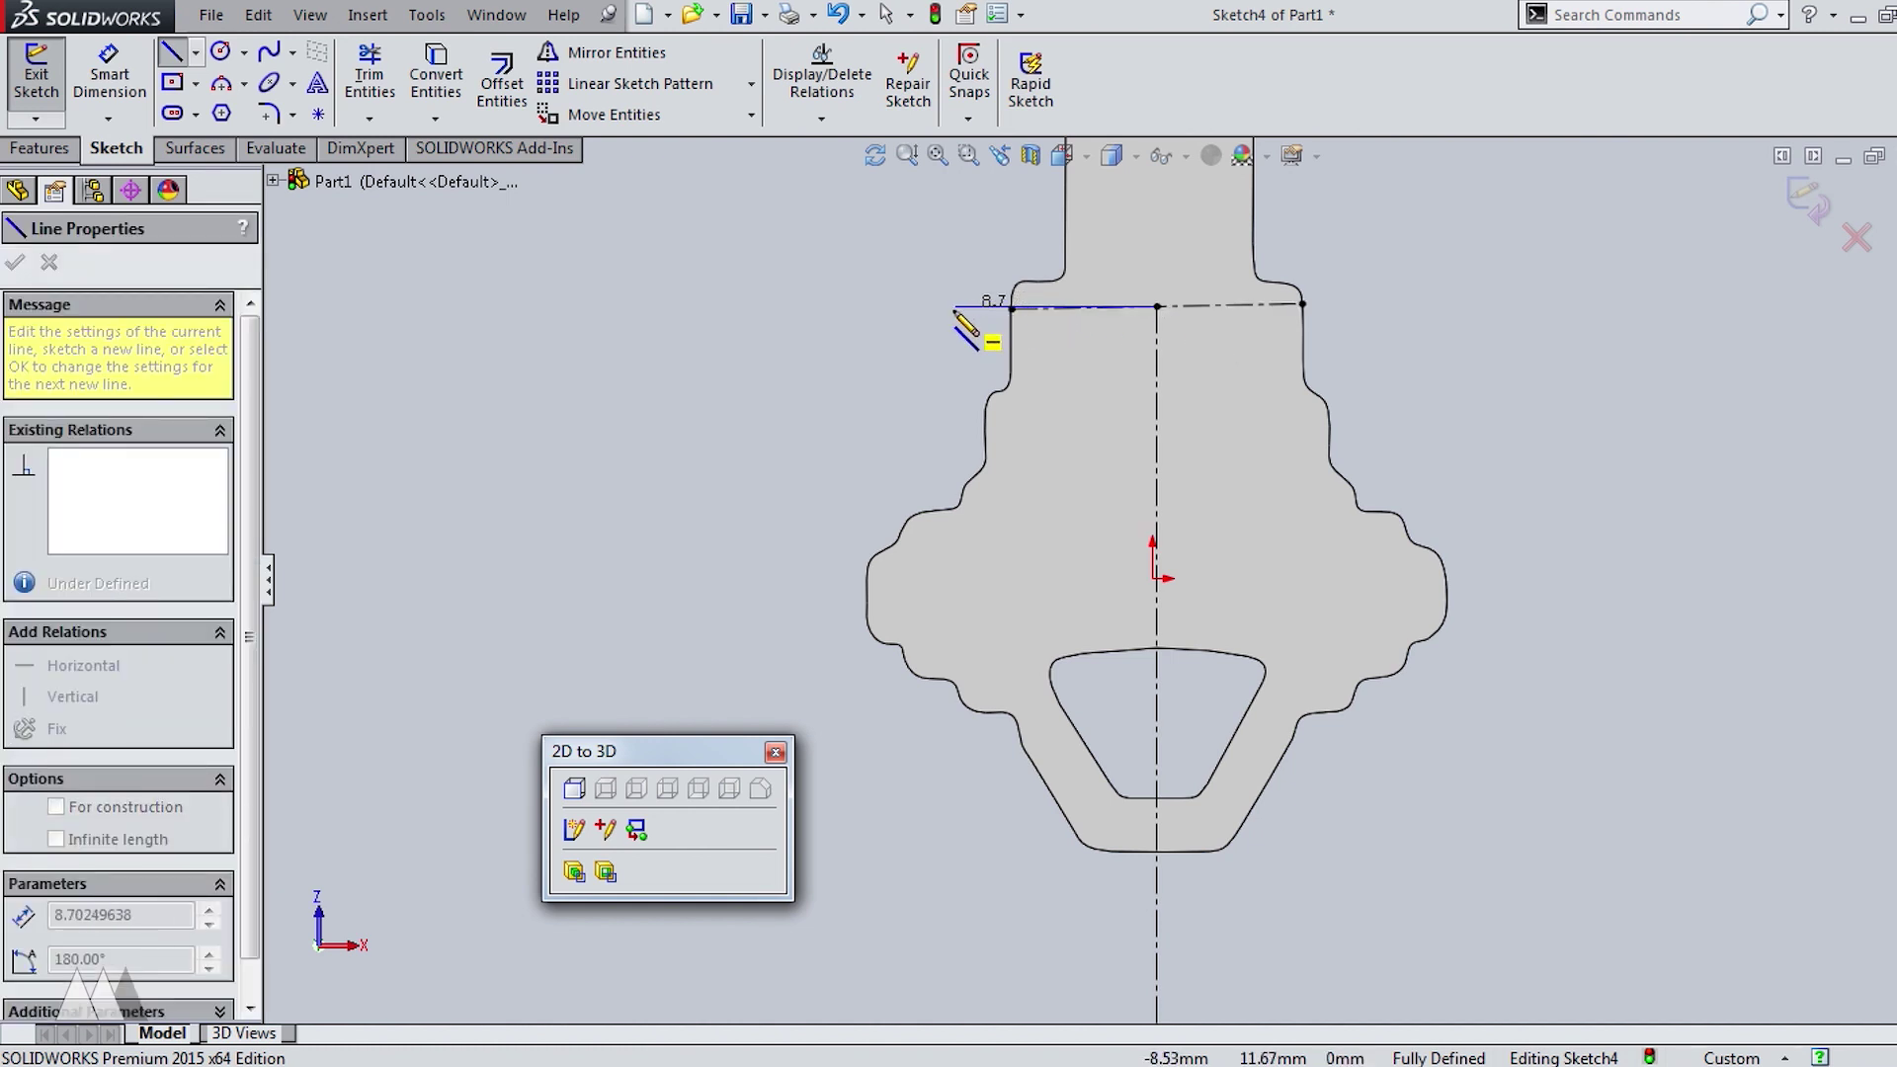
pyautogui.click(967, 307)
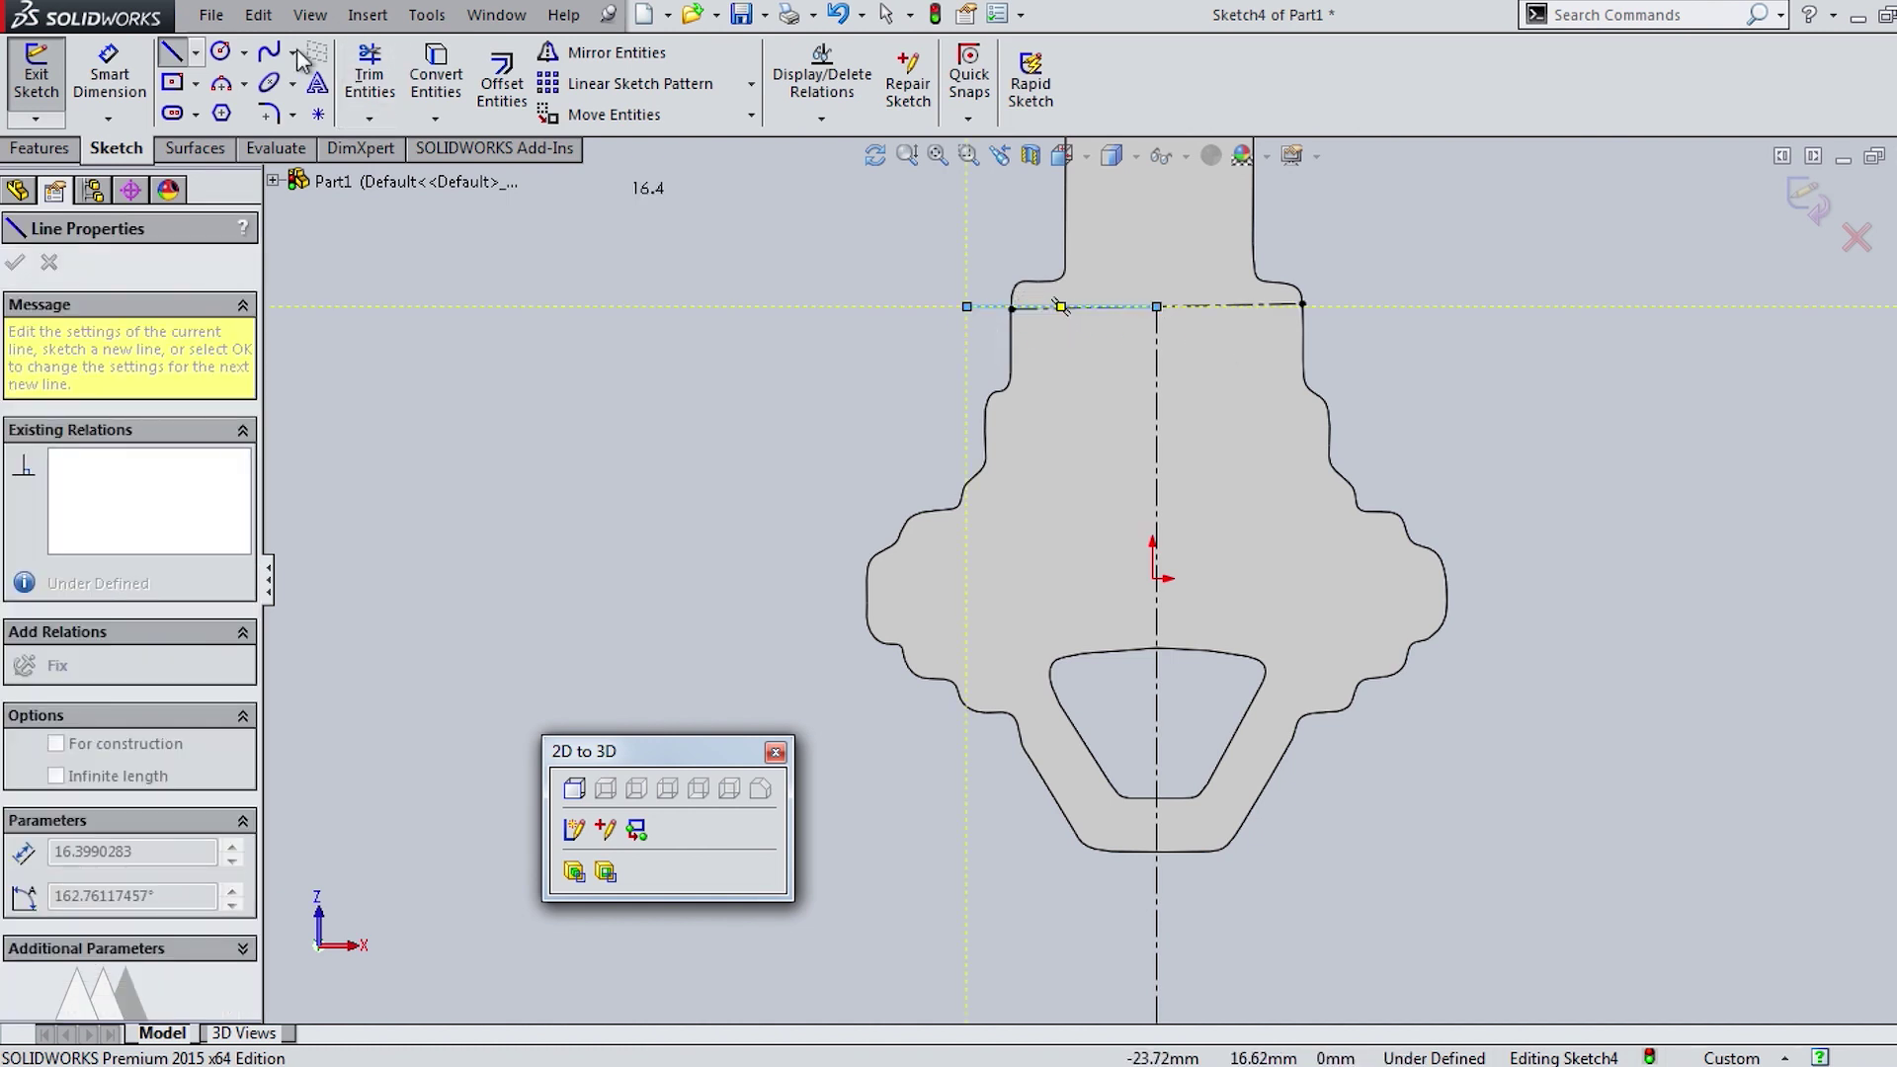
# Draw a spline from the horizontal line's outer end around the left side of the key head to the centerline beyond the keyring end.
pyautogui.click(269, 51)
pyautogui.click(966, 306)
pyautogui.click(921, 454)
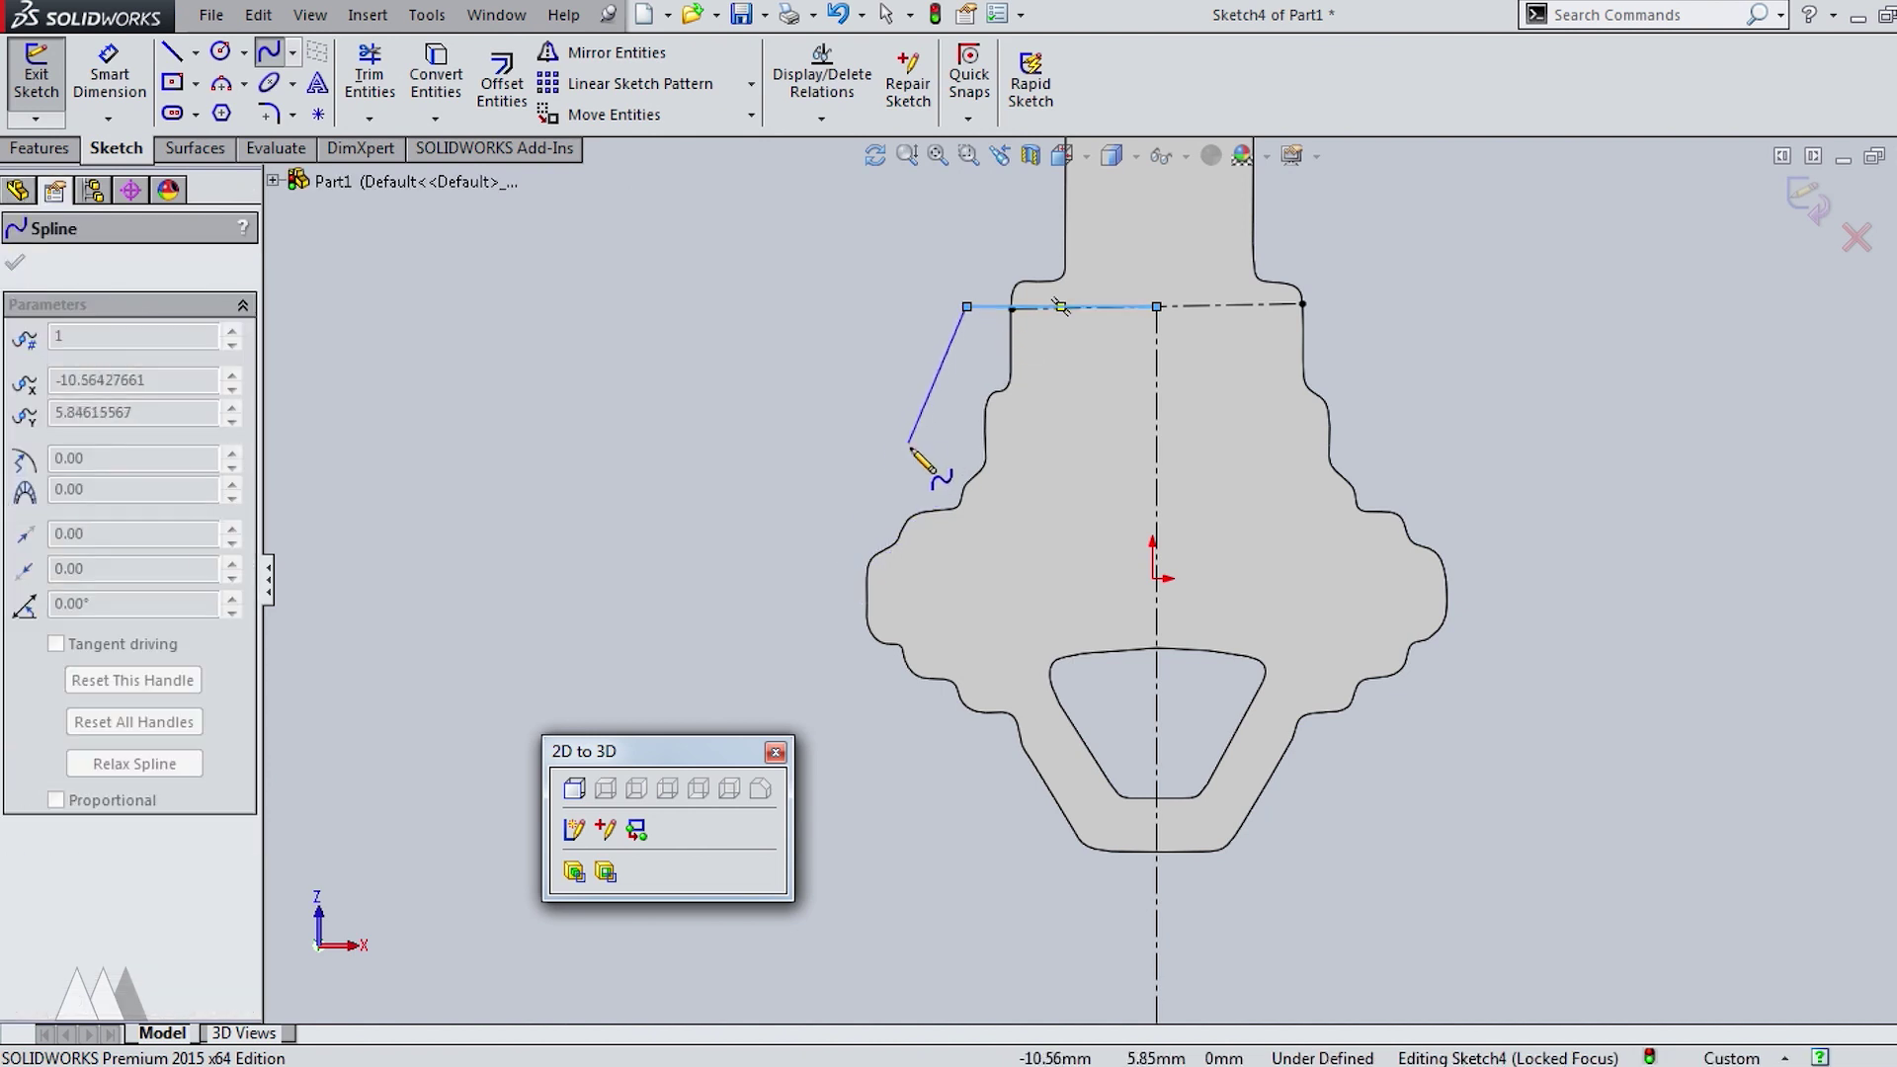
pyautogui.click(809, 594)
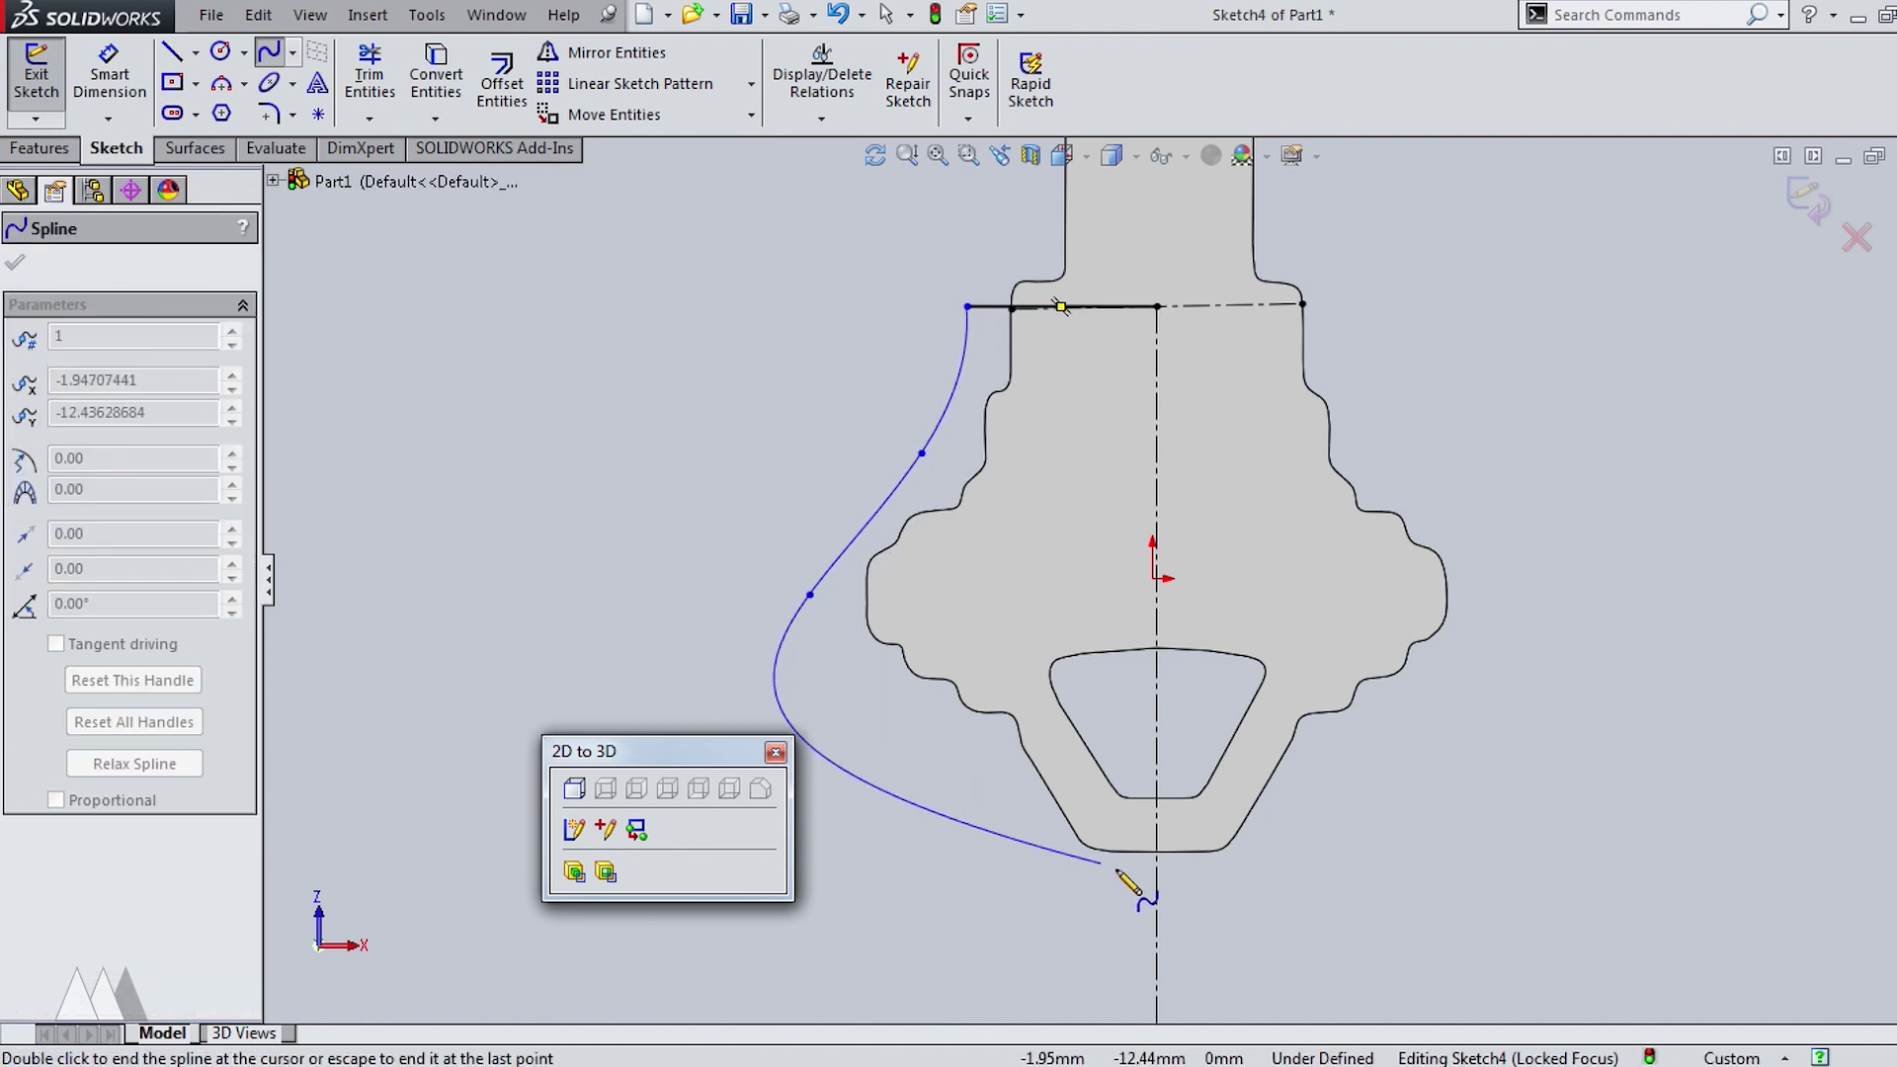
pyautogui.doubleClick(1157, 896)
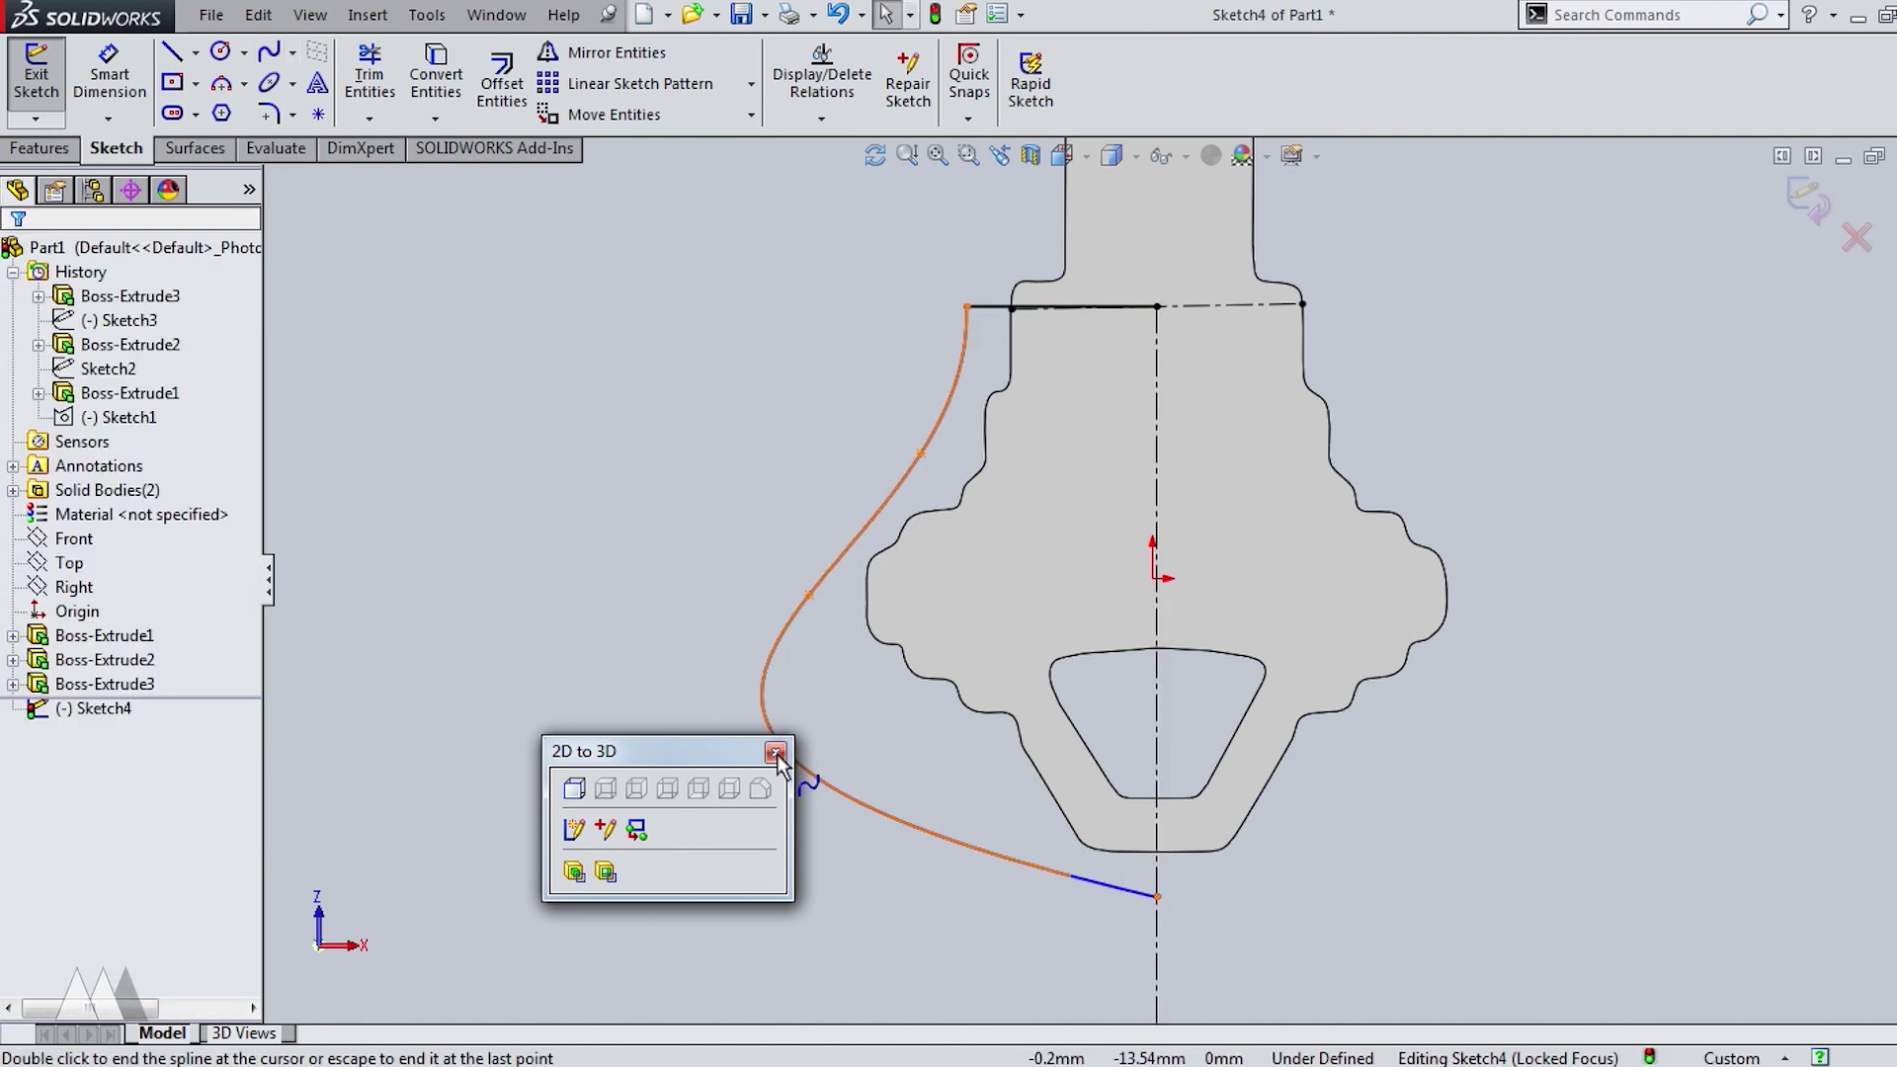
# Close the 2D to 3D toolbar and reshape the spline to meet the centerline horizontally and curve more closely around the head's left side.
pyautogui.click(776, 753)
pyautogui.click(1061, 879)
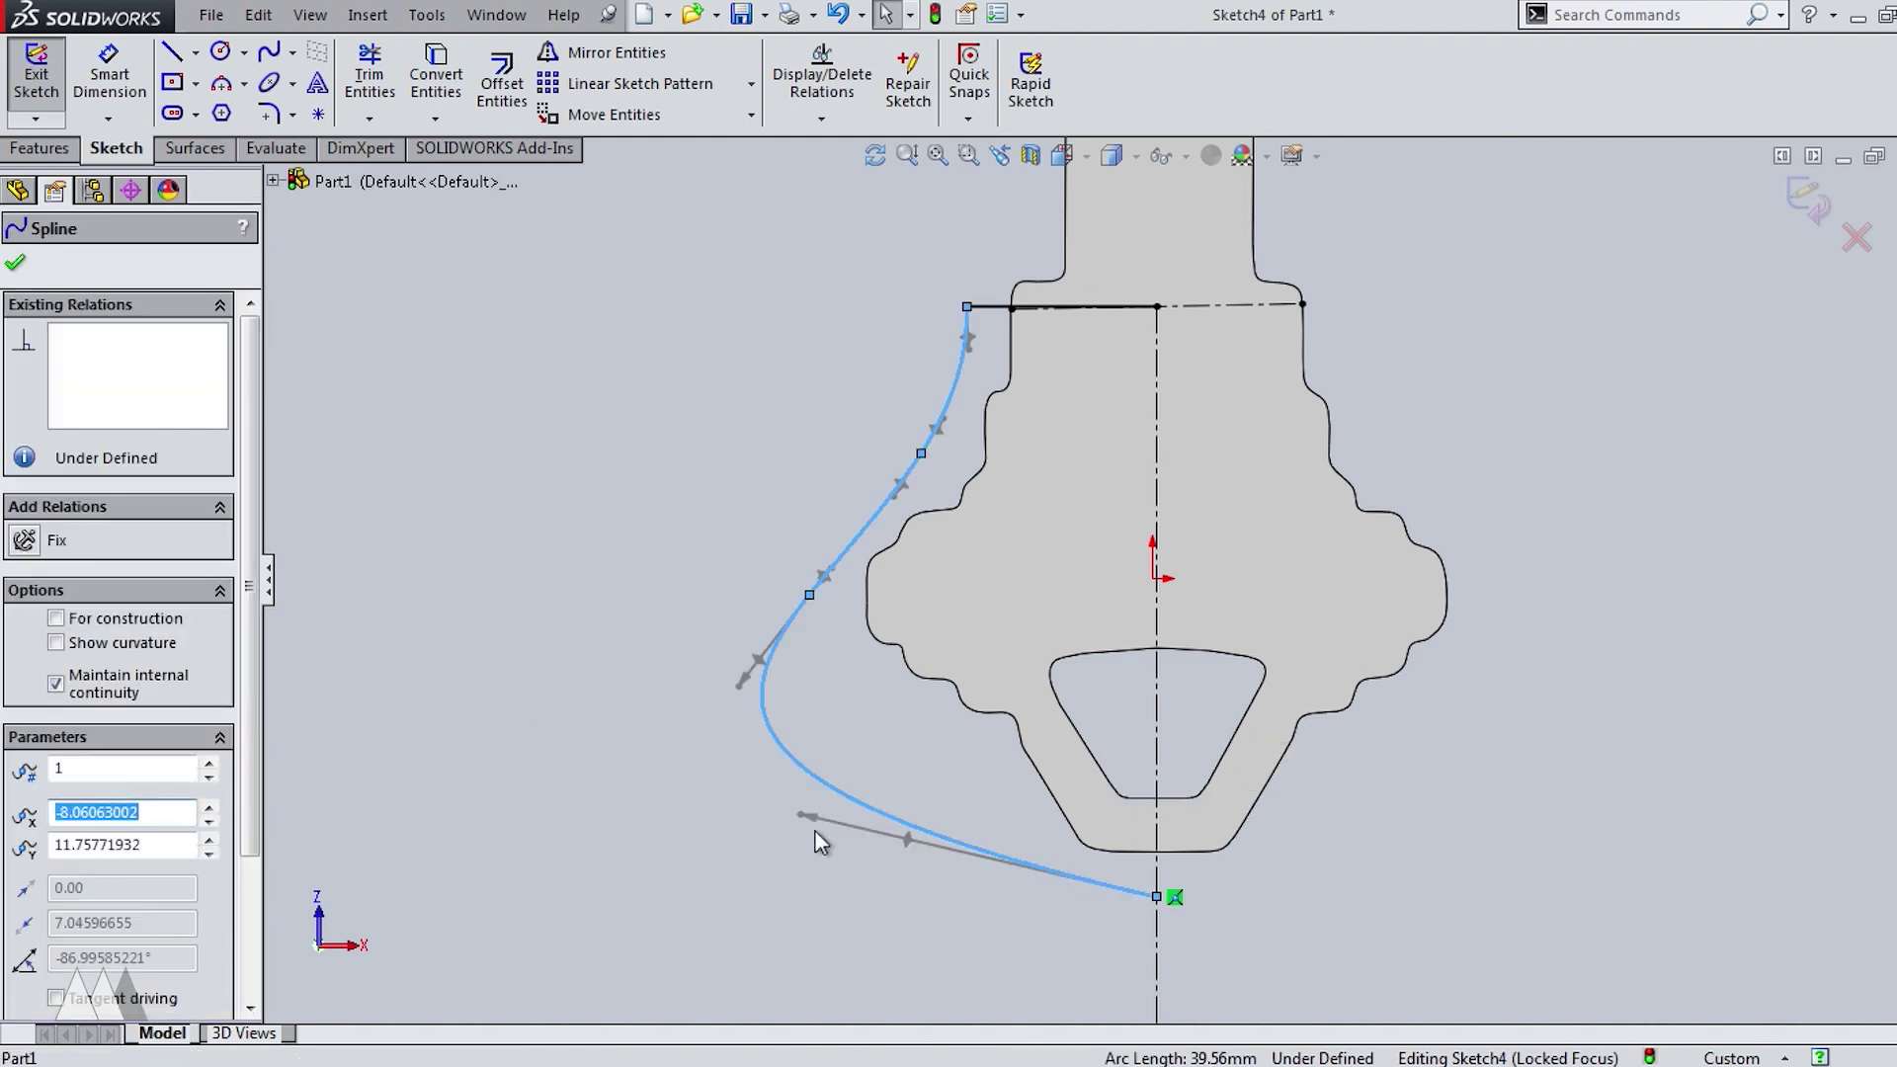
pyautogui.moveTo(802, 820); pyautogui.dragTo(1050, 913)
pyautogui.moveTo(780, 705); pyautogui.dragTo(836, 747)
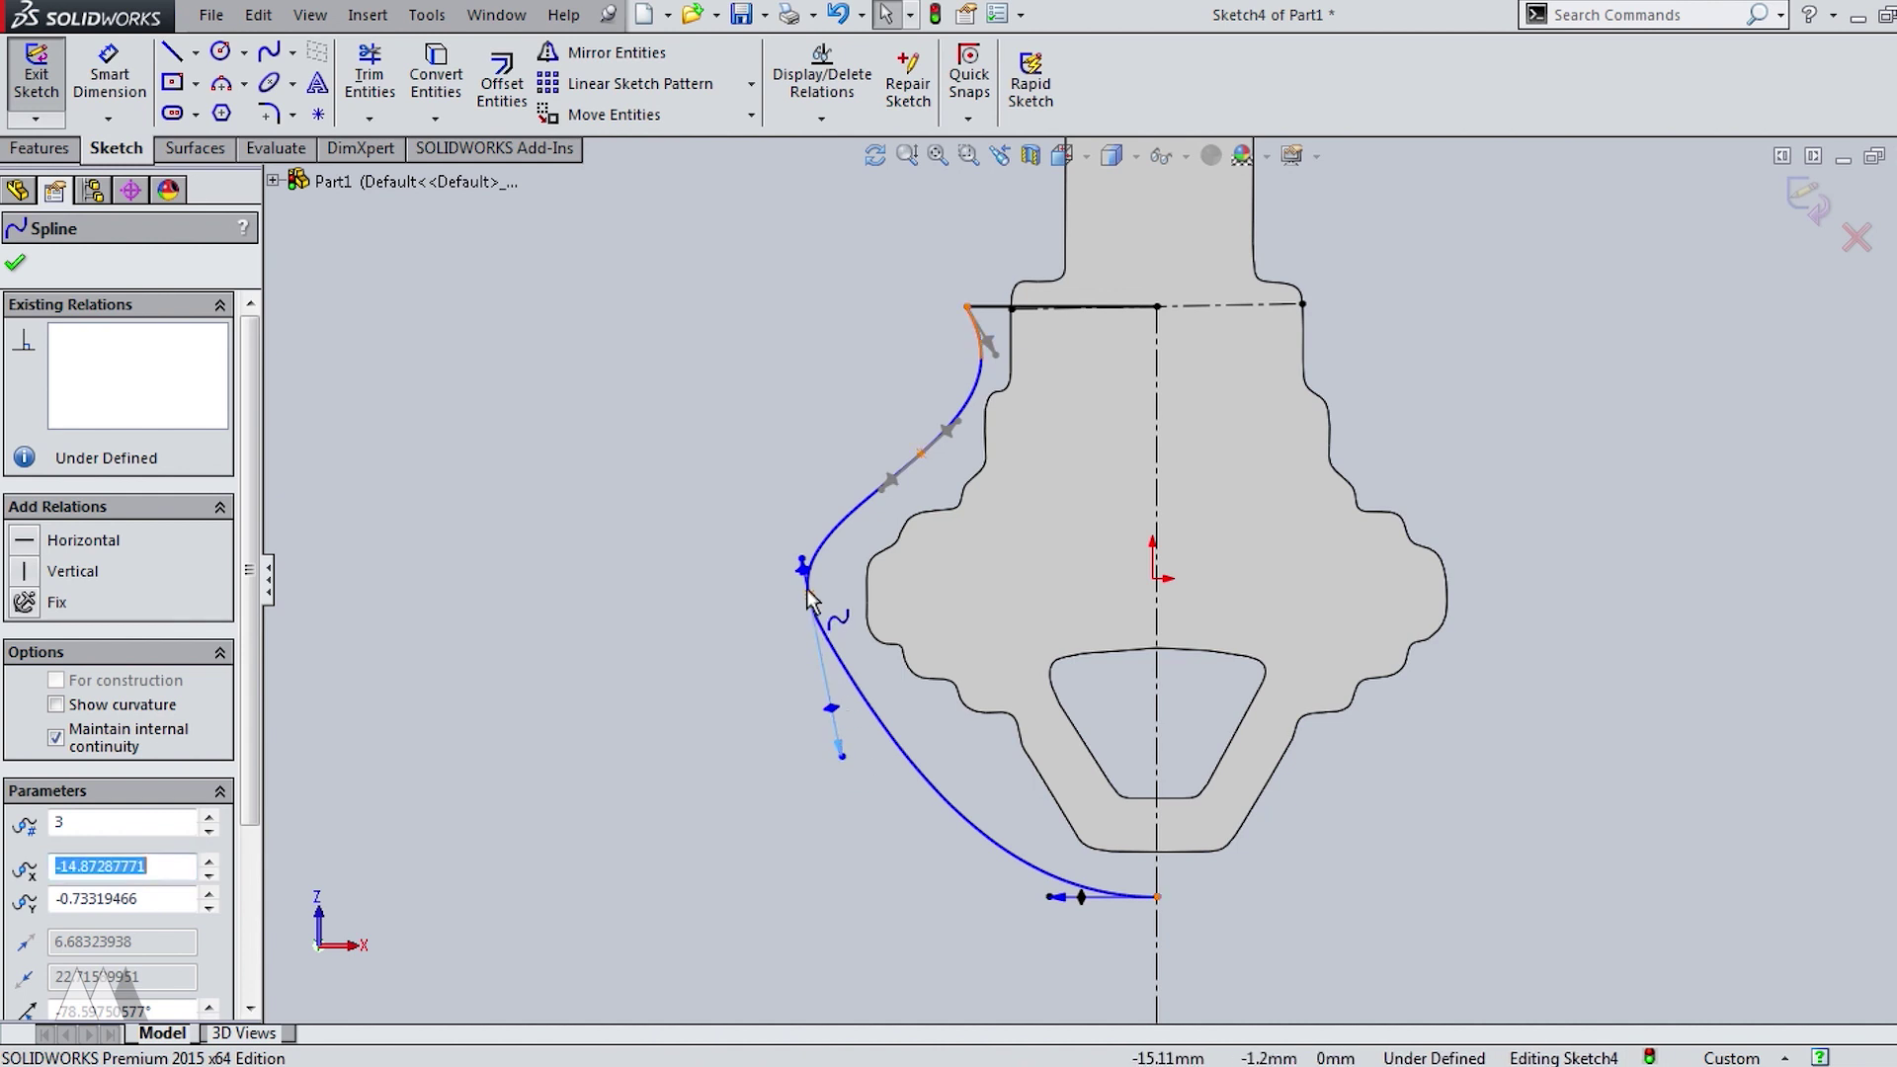
pyautogui.moveTo(845, 652); pyautogui.dragTo(825, 660)
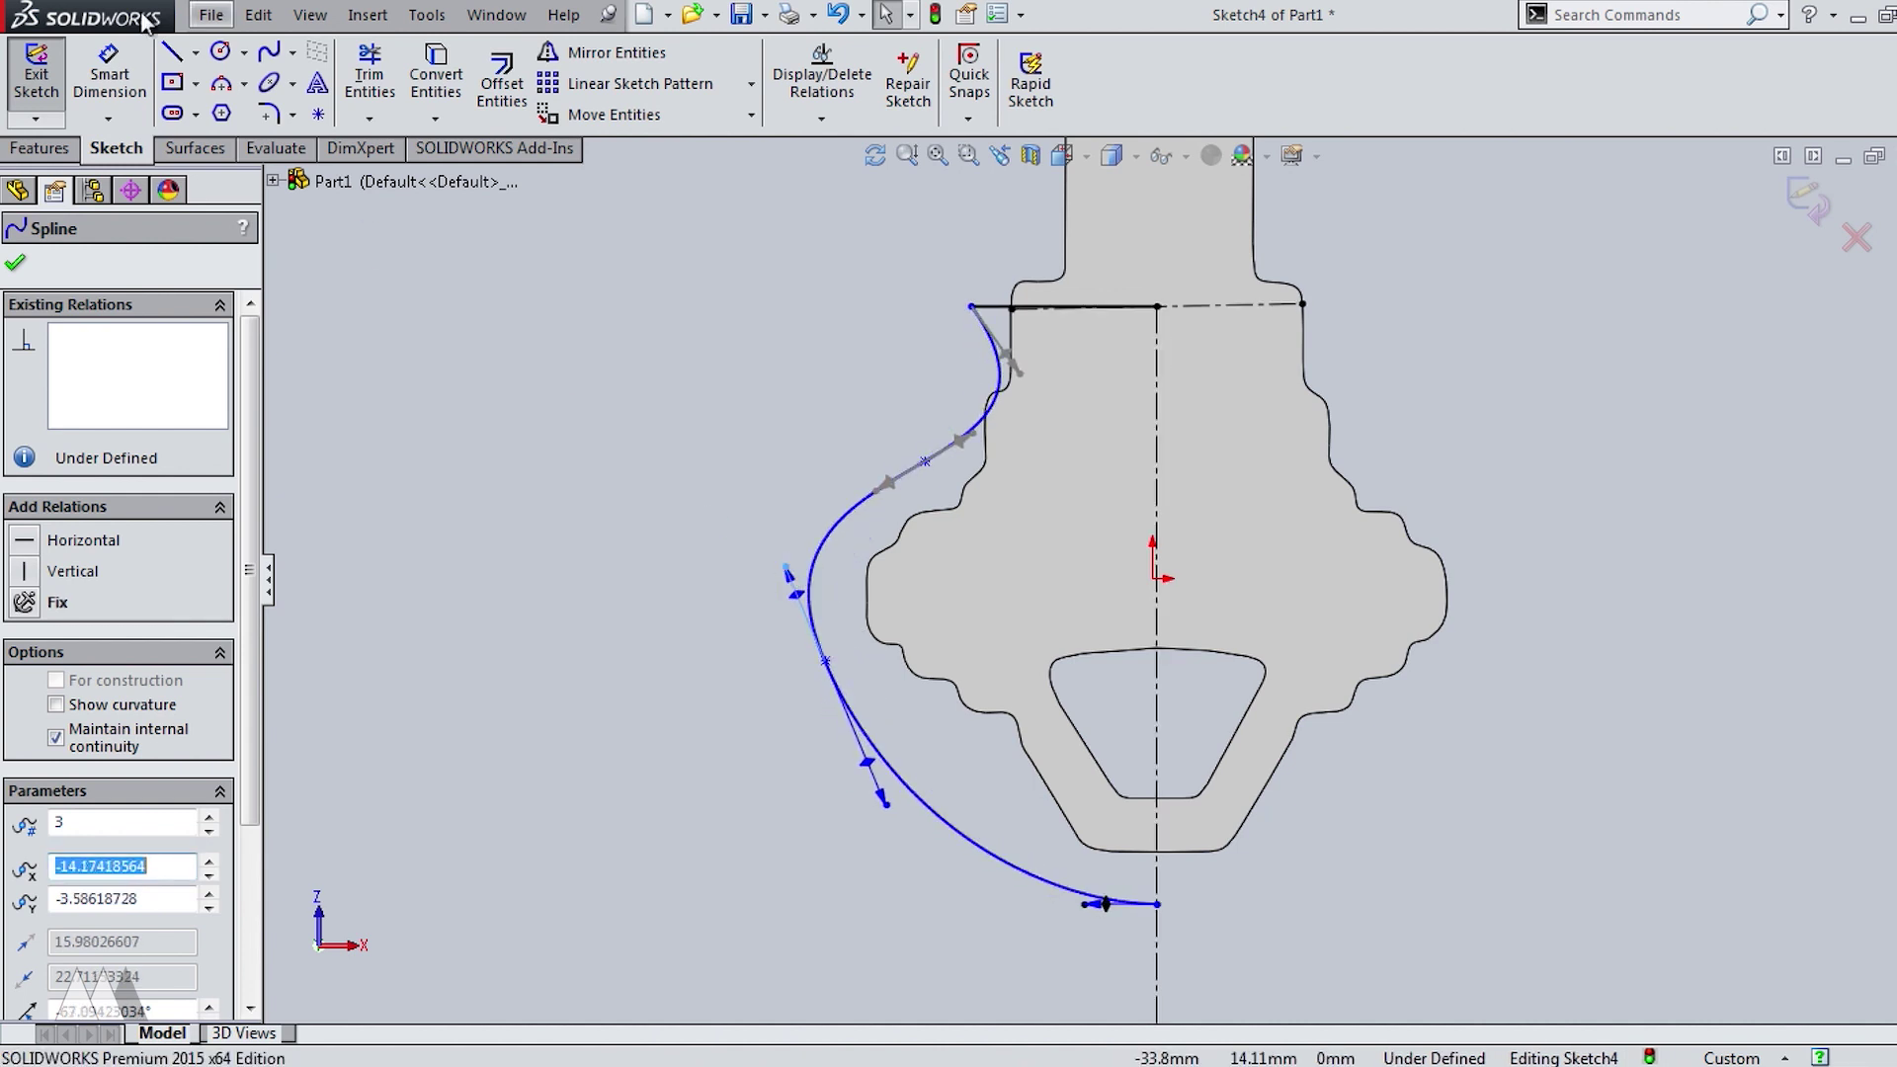
# Dimension the distance between the spline's end on the centerline and the head's keyring-end edge to 2.20 mm.
pyautogui.click(119, 54)
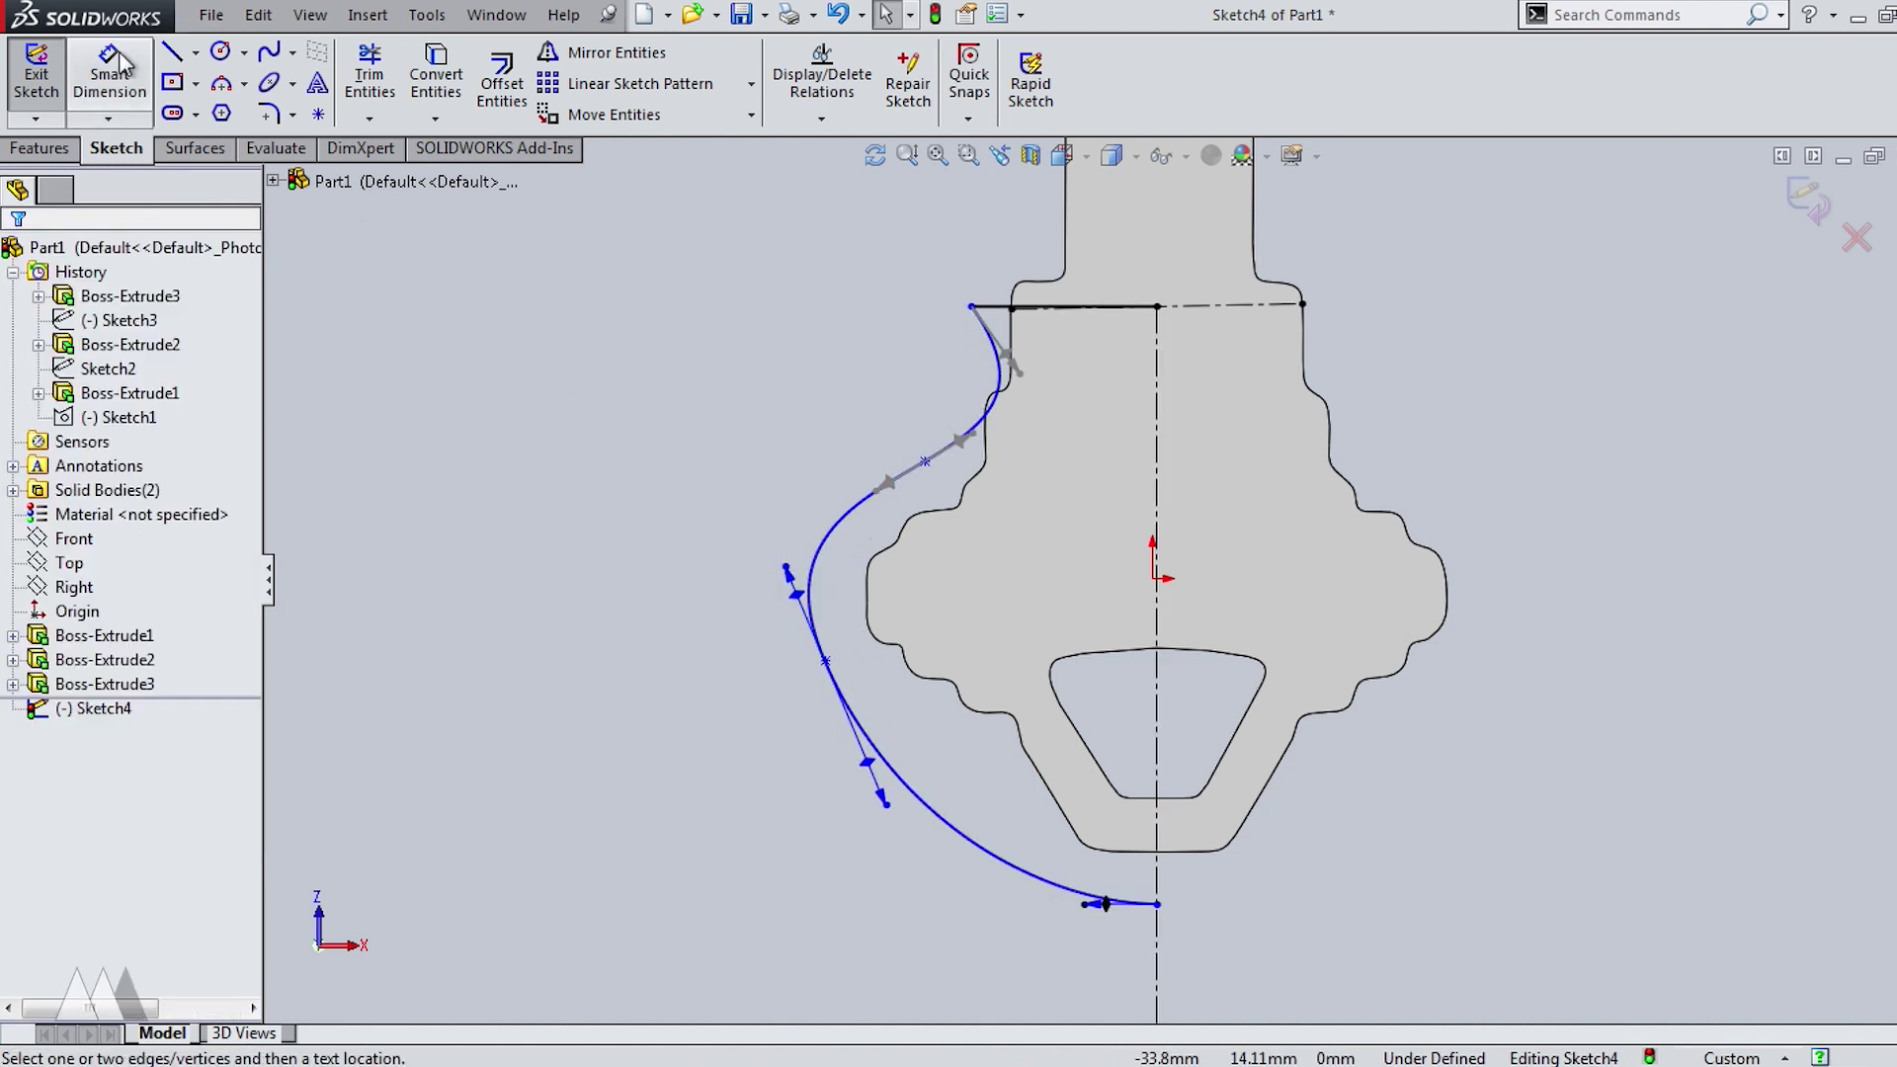
pyautogui.click(1157, 903)
pyautogui.click(1164, 851)
pyautogui.click(1373, 875)
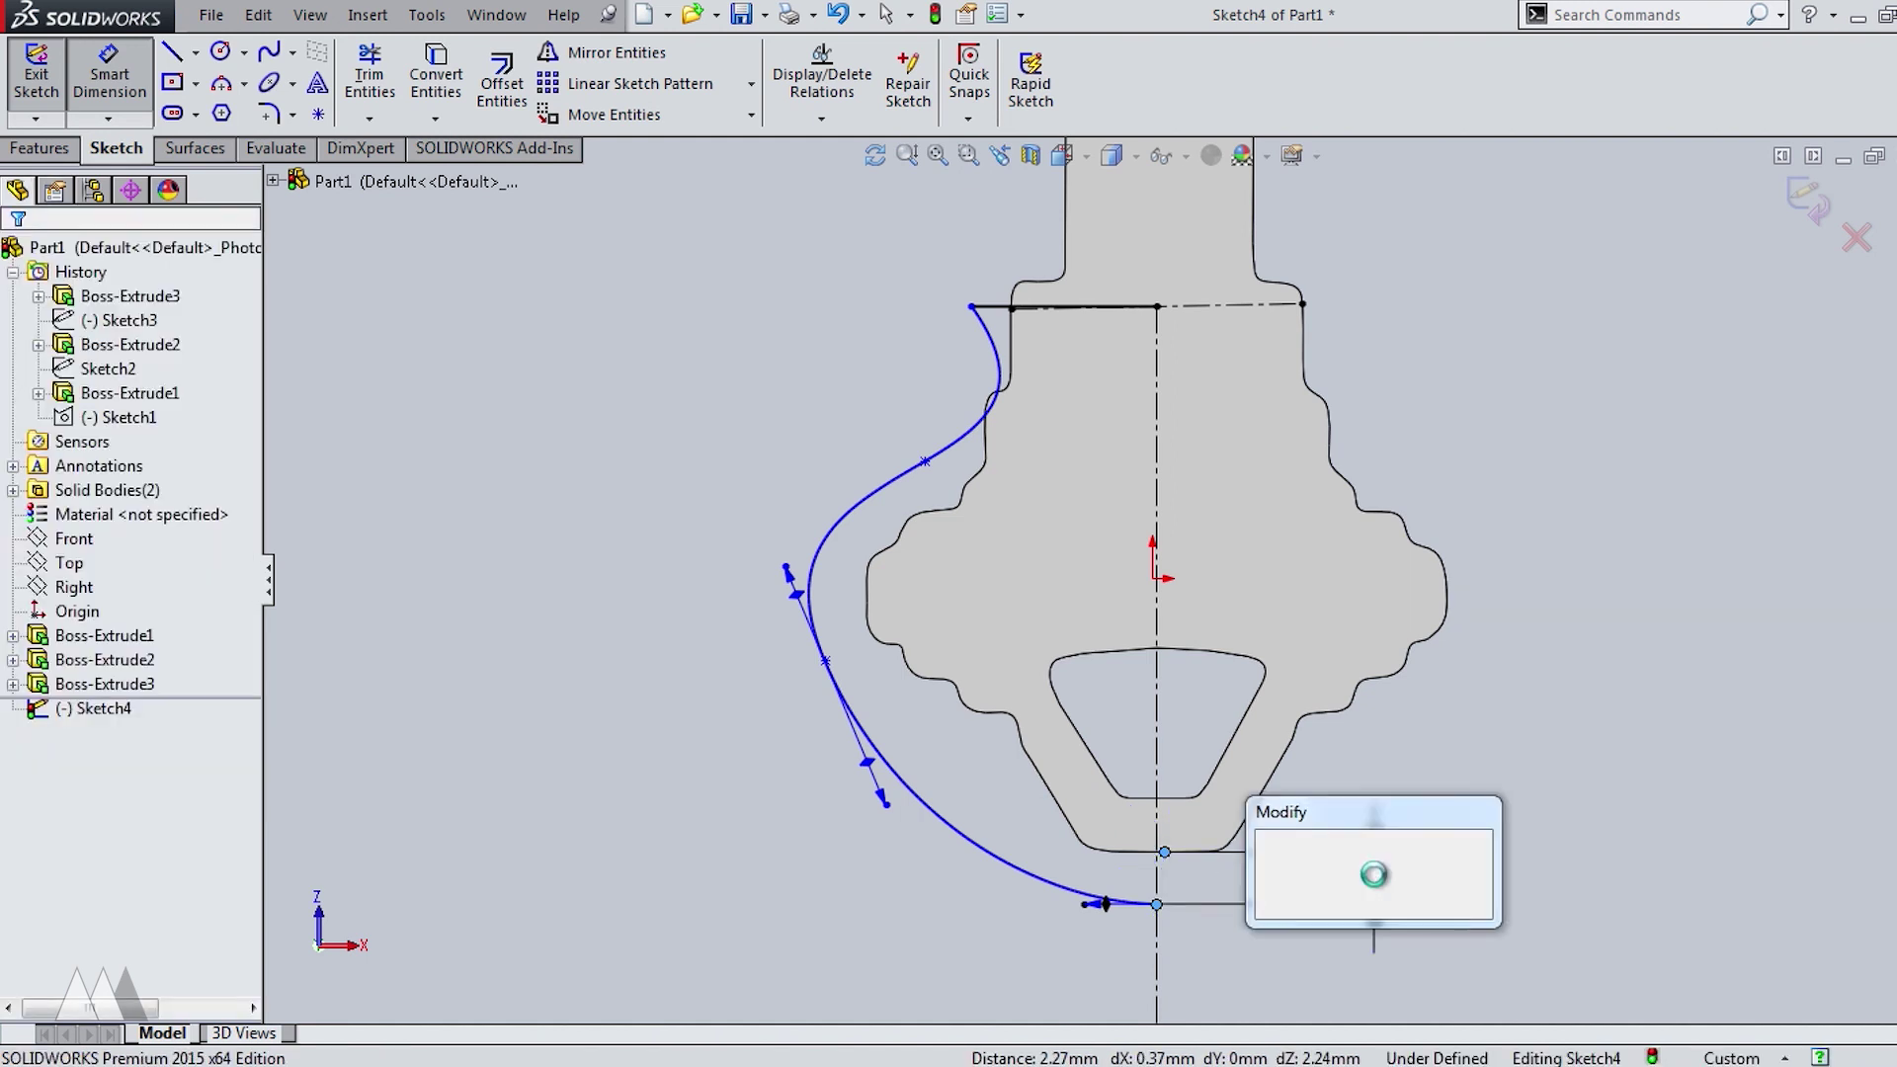
pyautogui.press('Return')
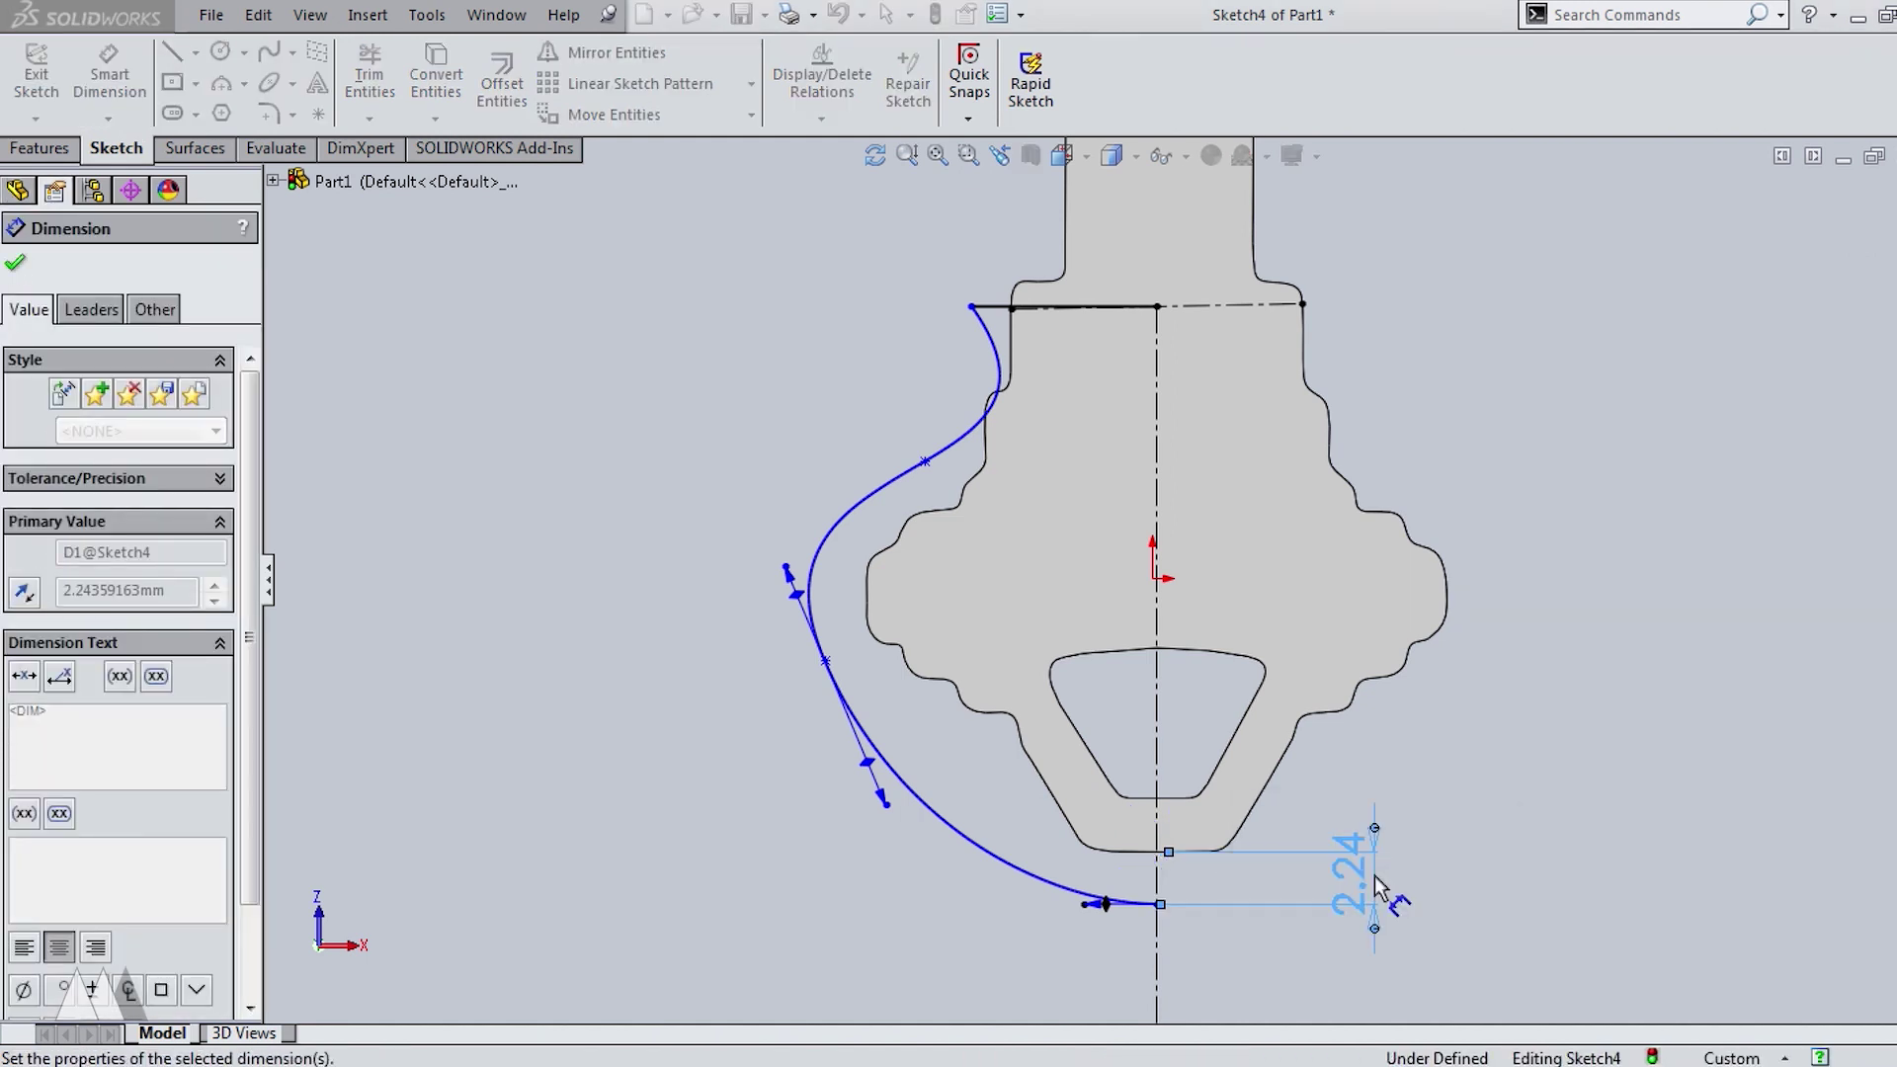
pyautogui.press('Escape')
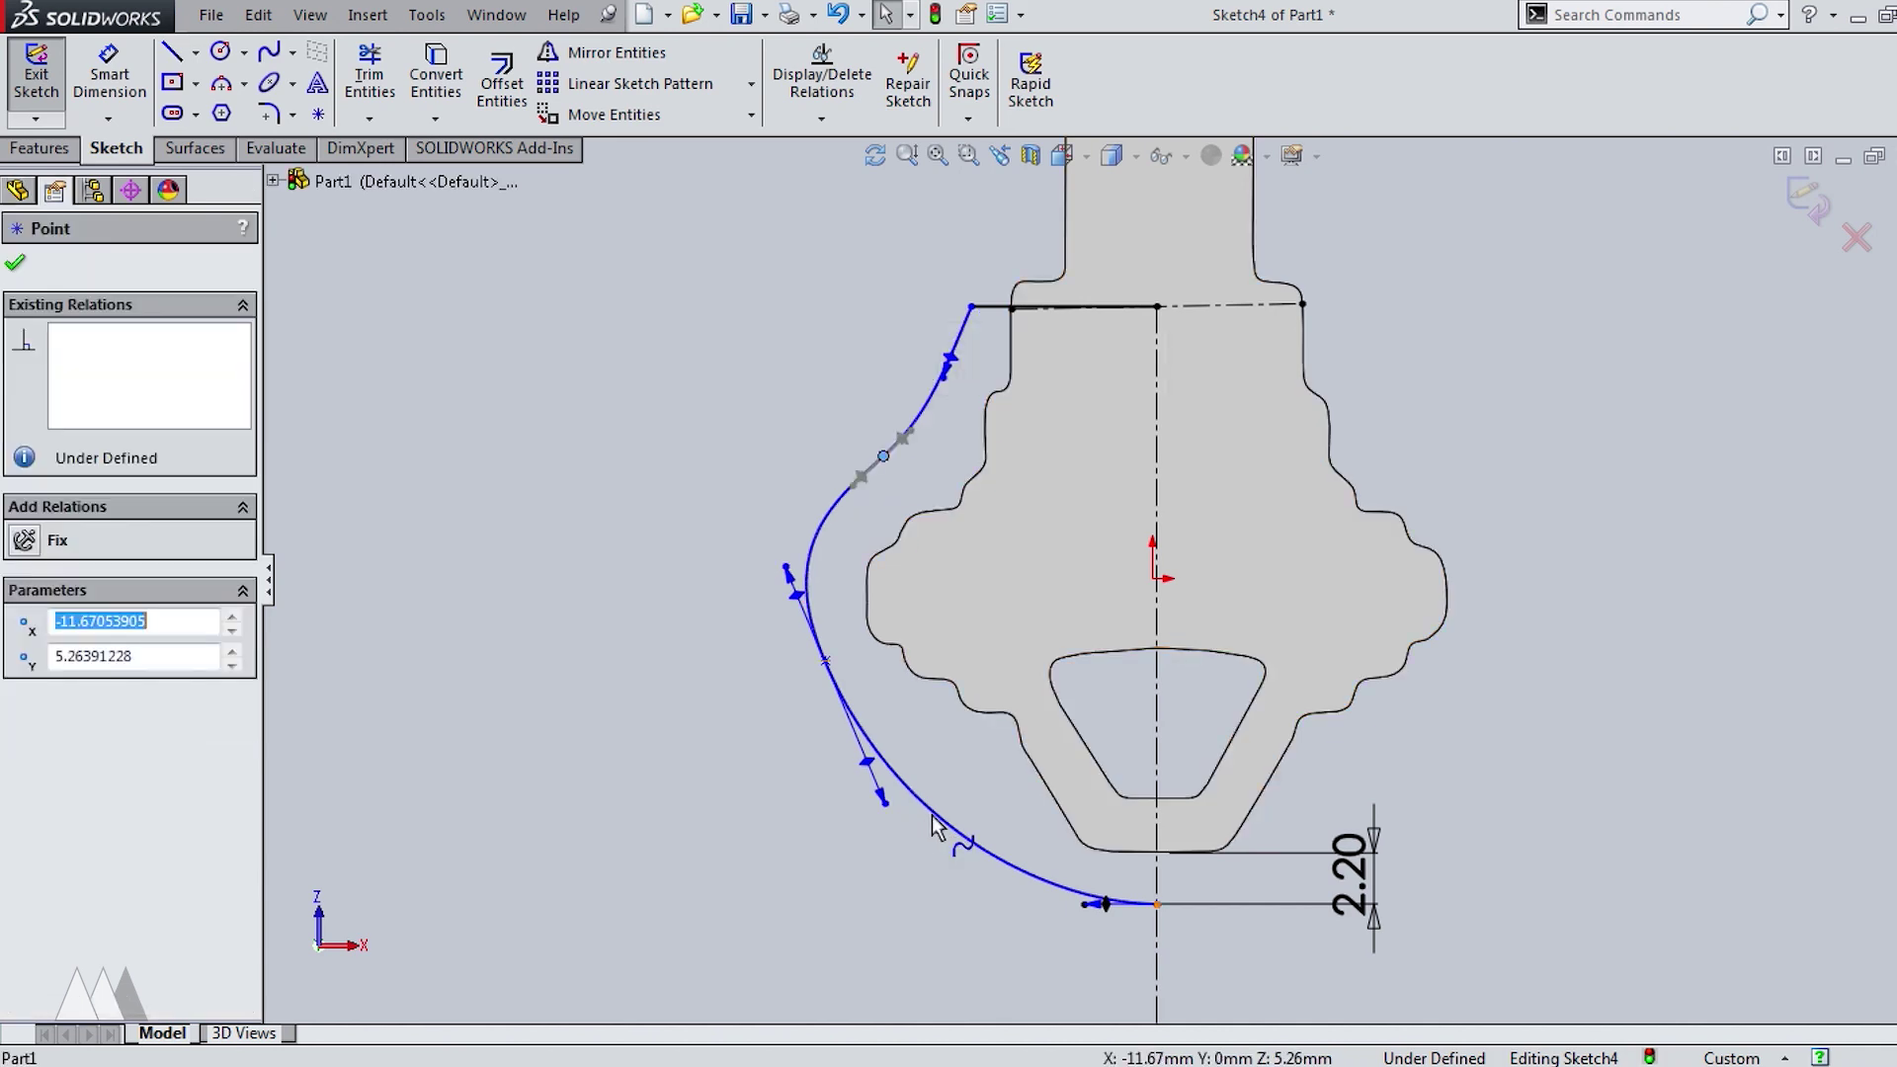
# Add a tangency control to the lower part of the spline and adjust its handles to follow the key head's contour inward.
pyautogui.rightClick(932, 816)
pyautogui.click(980, 748)
pyautogui.click(952, 829)
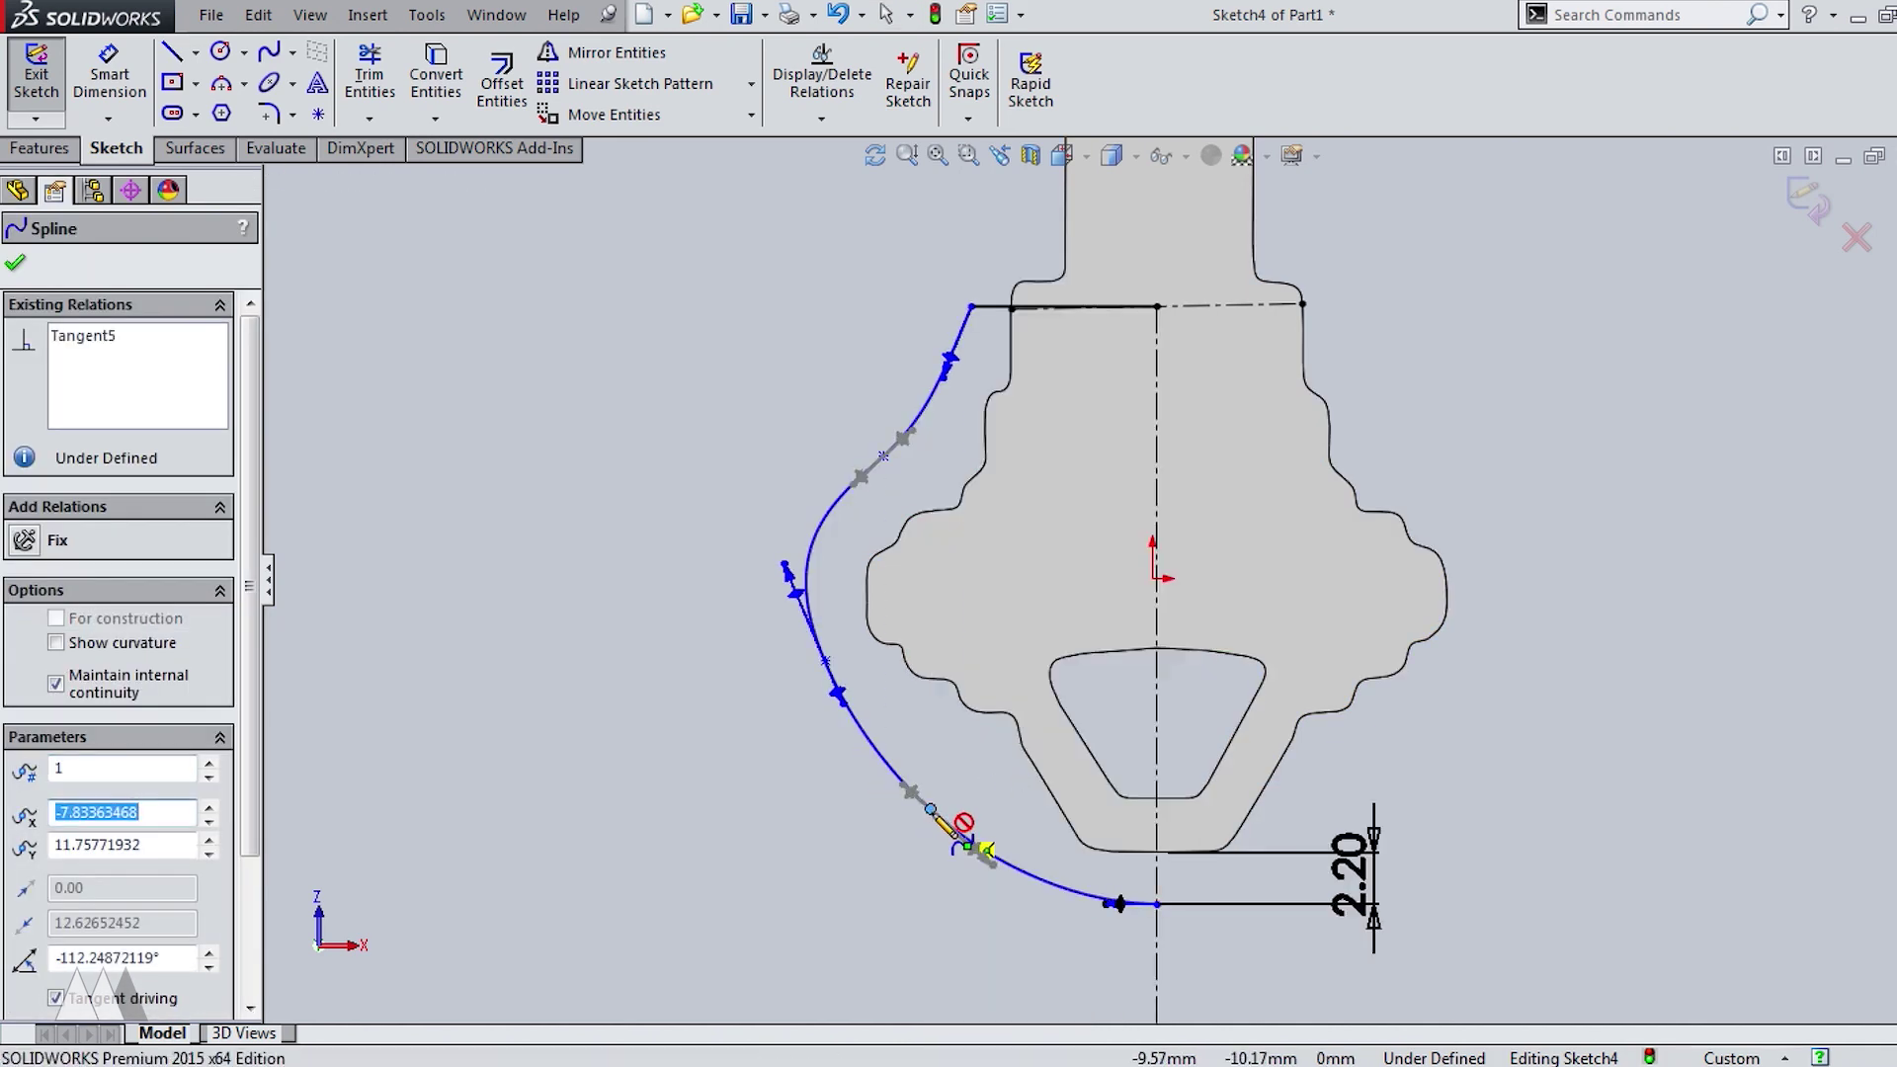
pyautogui.press('Escape')
pyautogui.moveTo(952, 830); pyautogui.dragTo(914, 741)
pyautogui.moveTo(1101, 903); pyautogui.dragTo(1005, 904)
pyautogui.moveTo(962, 776); pyautogui.dragTo(1000, 788)
pyautogui.moveTo(781, 558)
pyautogui.mouseDown()
pyautogui.moveTo(804, 635)
pyautogui.moveTo(792, 543)
pyautogui.mouseUp()
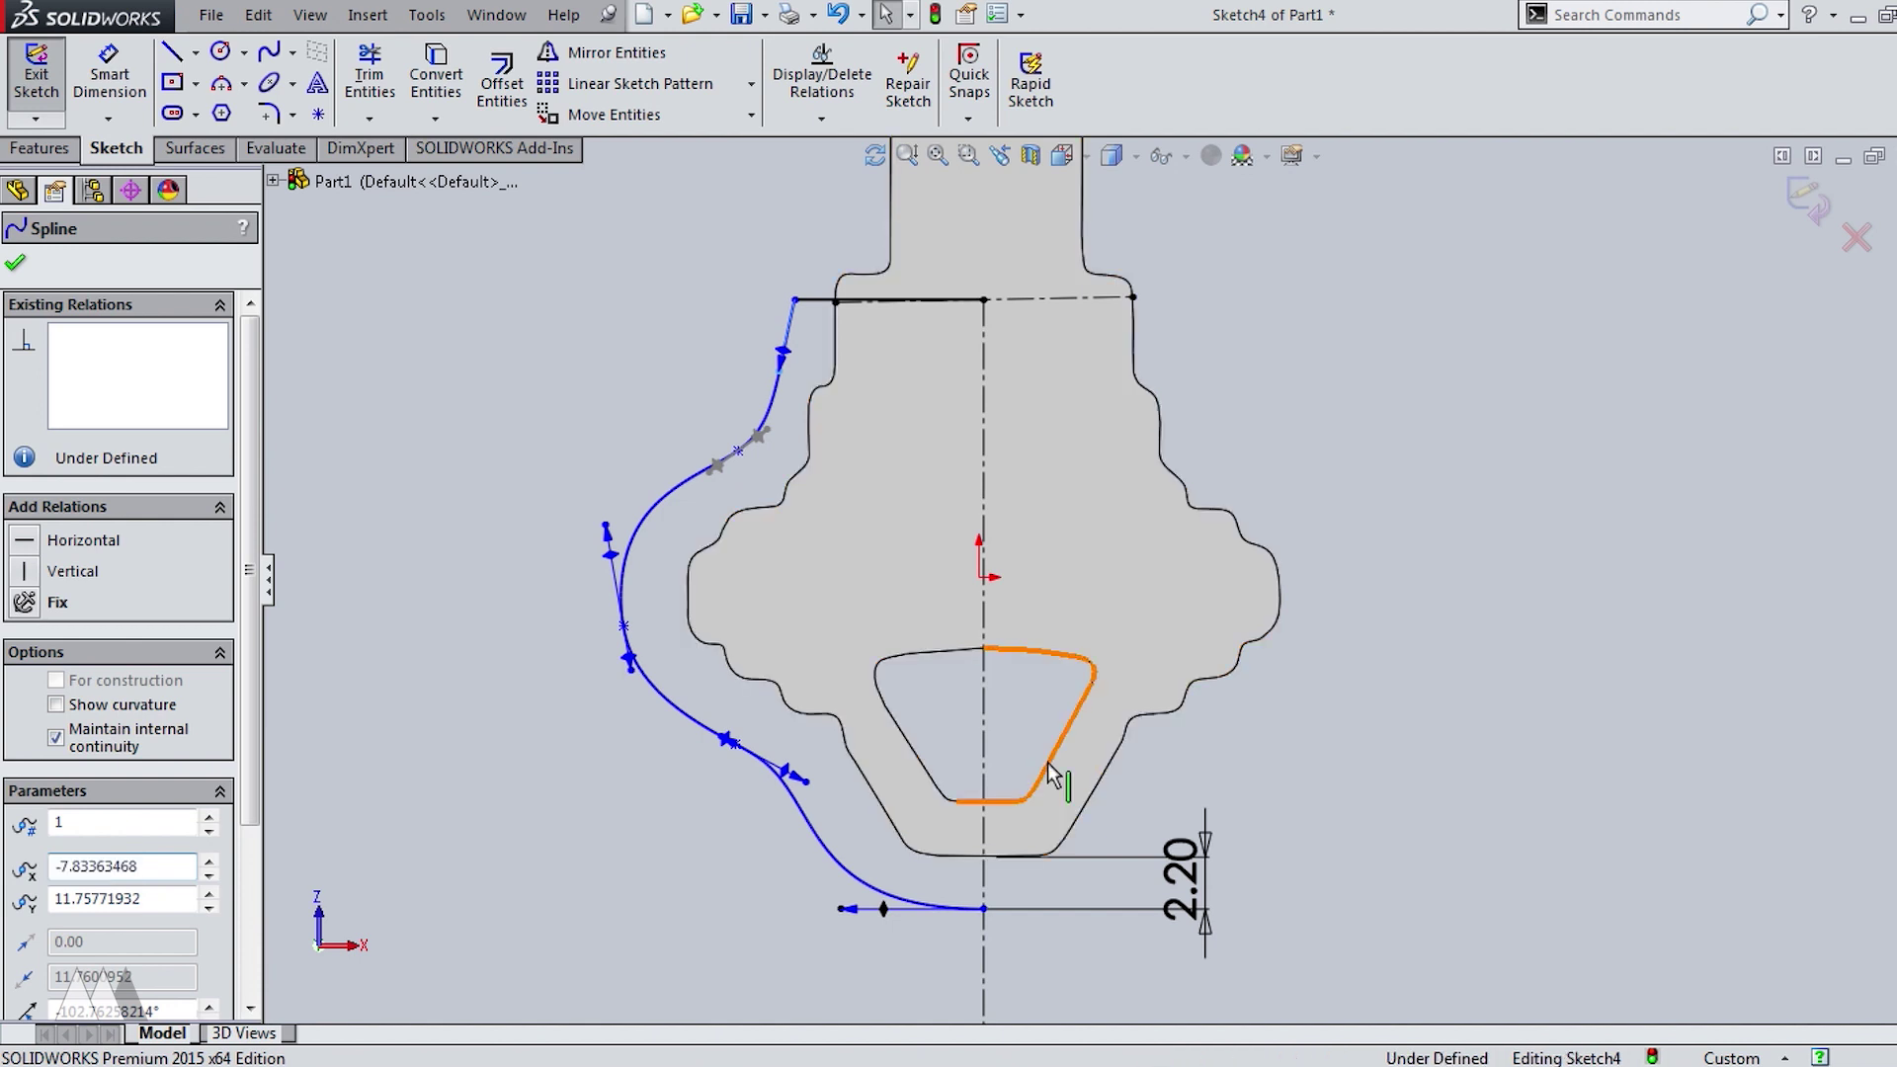
# Convert the closed edge loop of the key's keyring hole into sketch entities.
pyautogui.rightClick(1057, 776)
pyautogui.click(1132, 591)
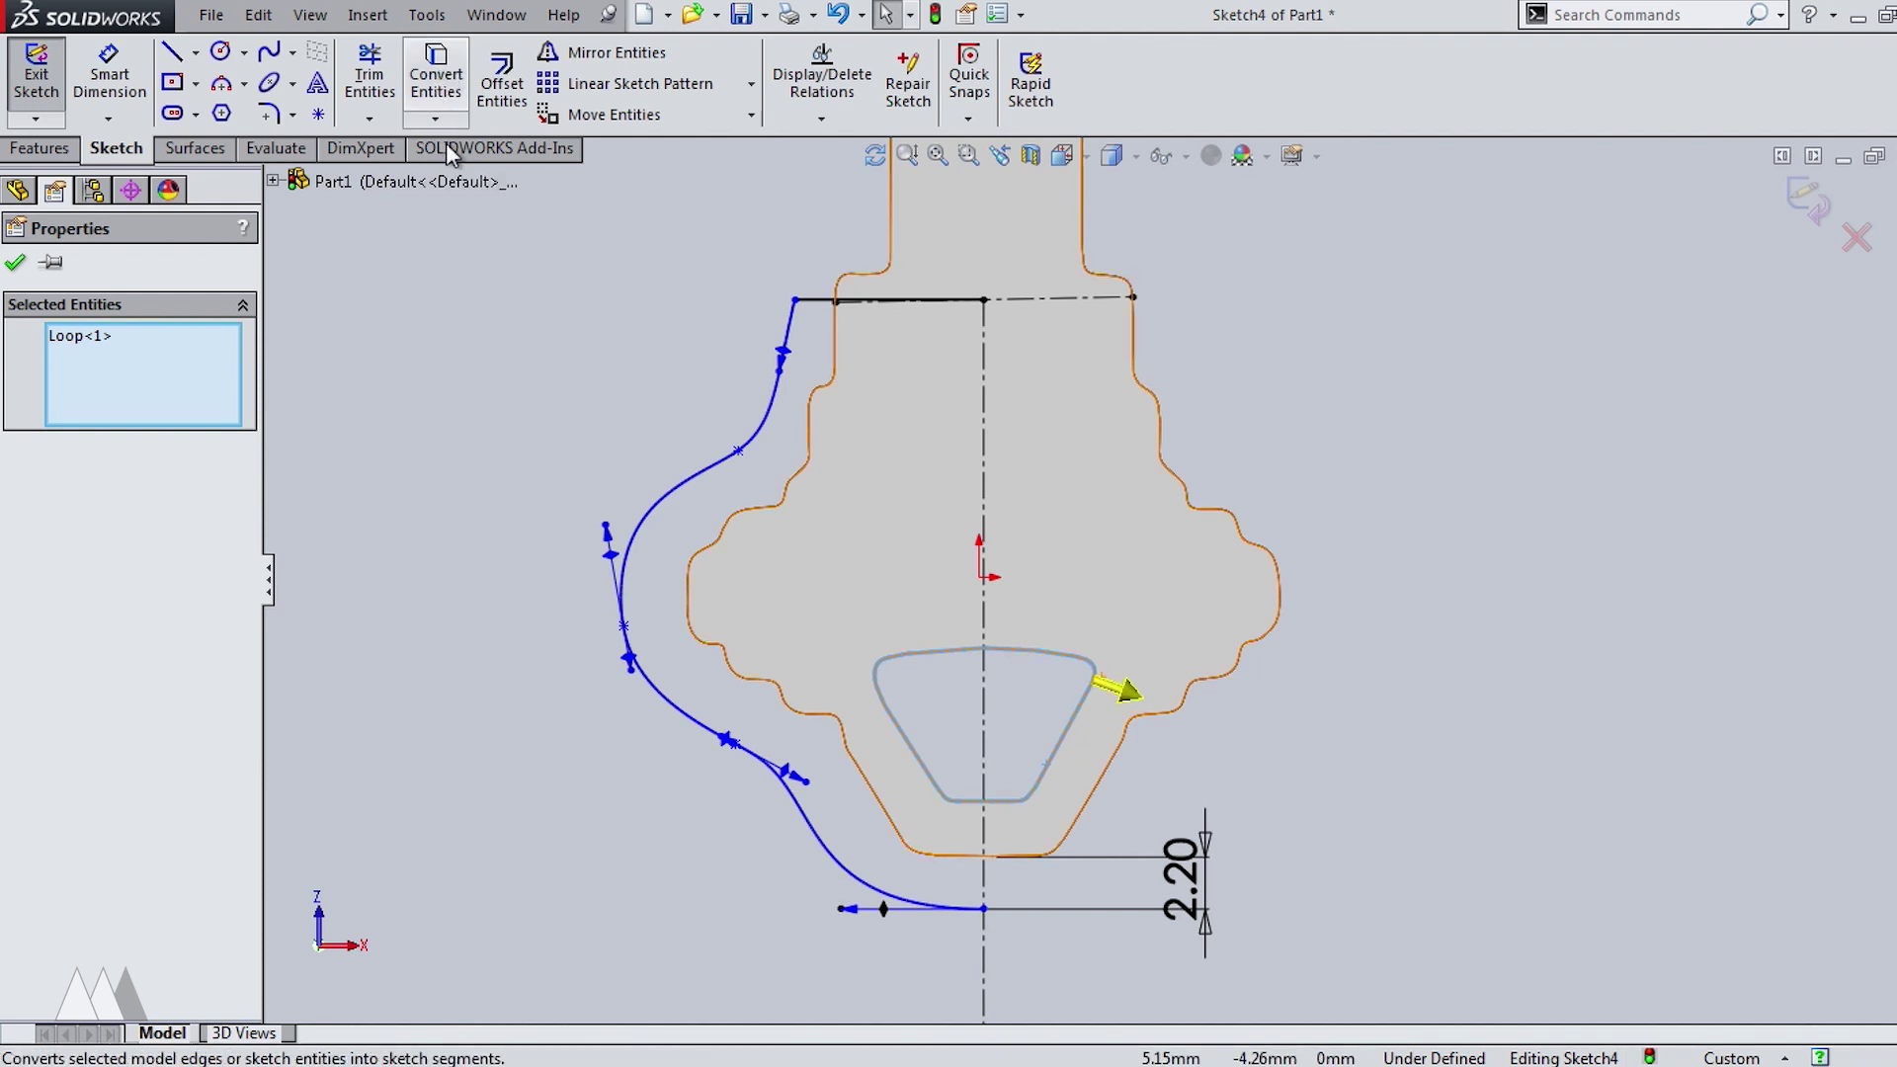
pyautogui.click(440, 87)
# Mirror the horizontal line and the cover spline about the vertical centerline.
pyautogui.click(608, 53)
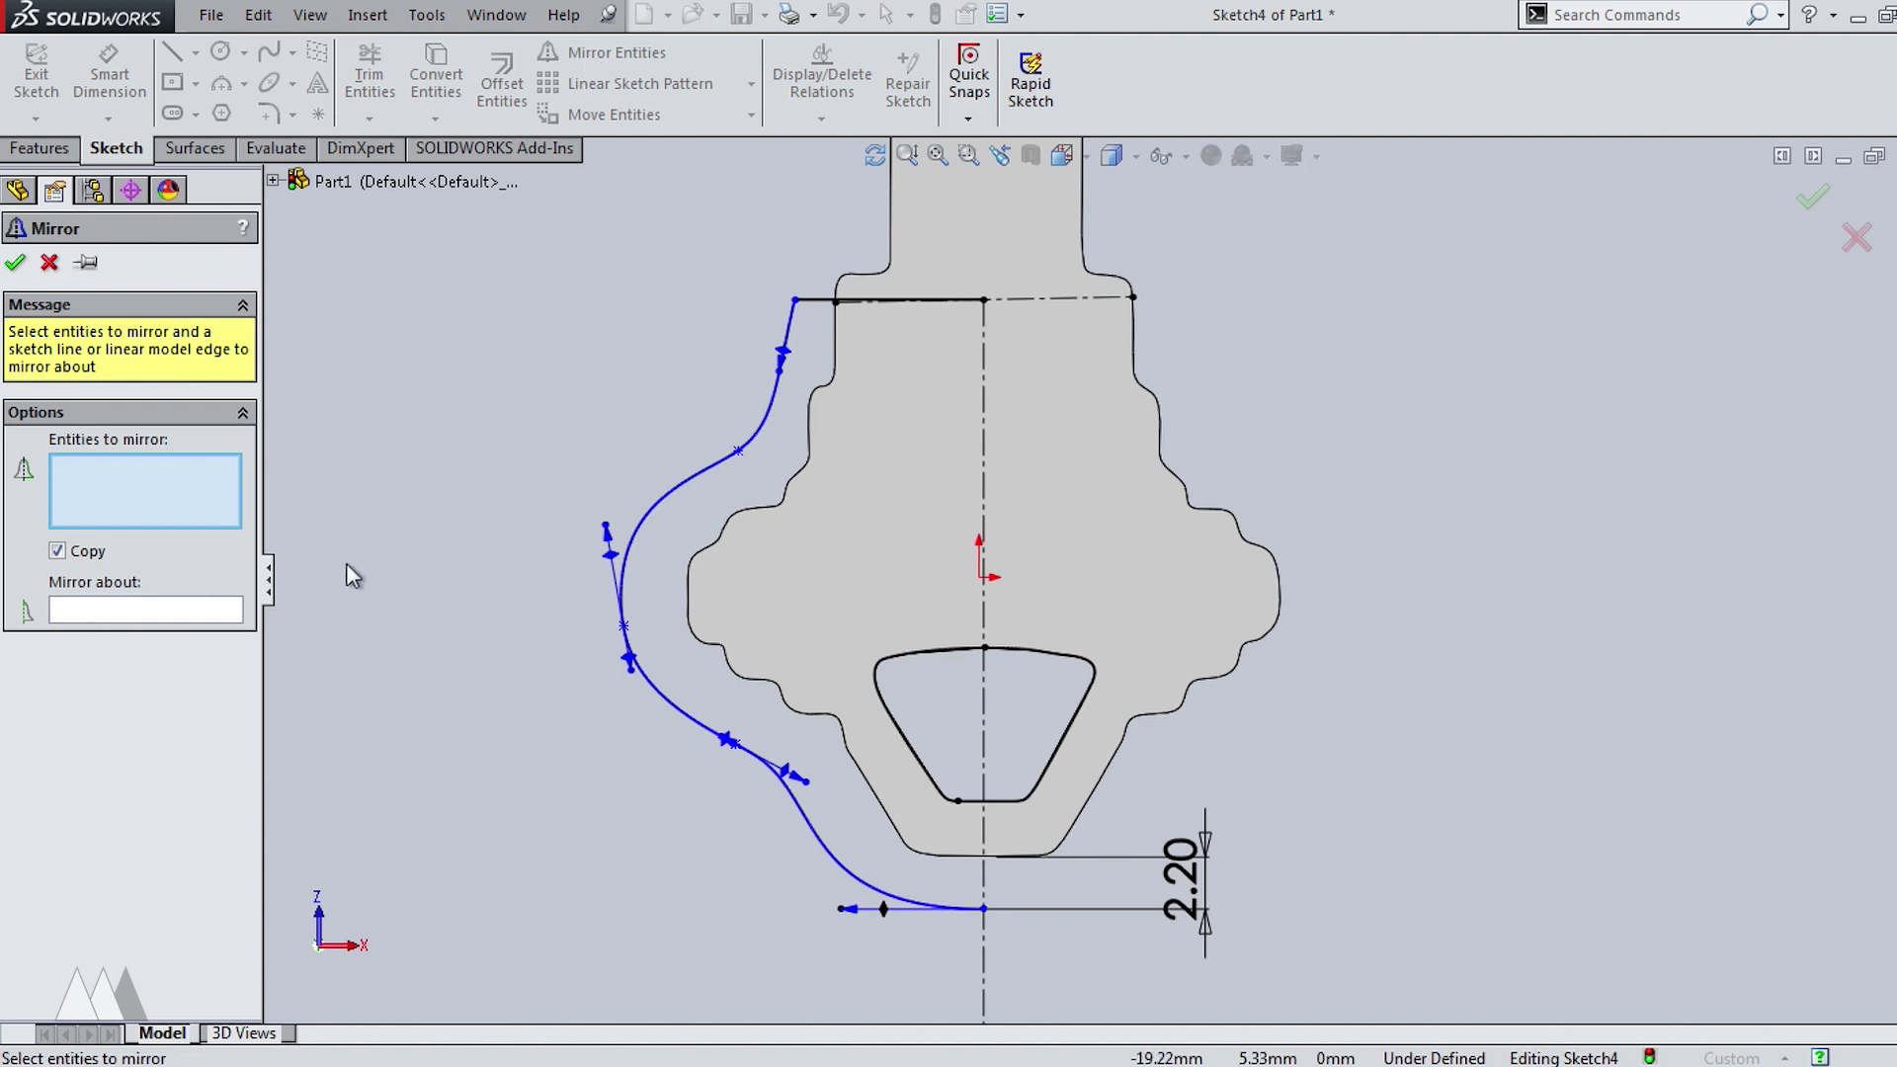
pyautogui.click(816, 302)
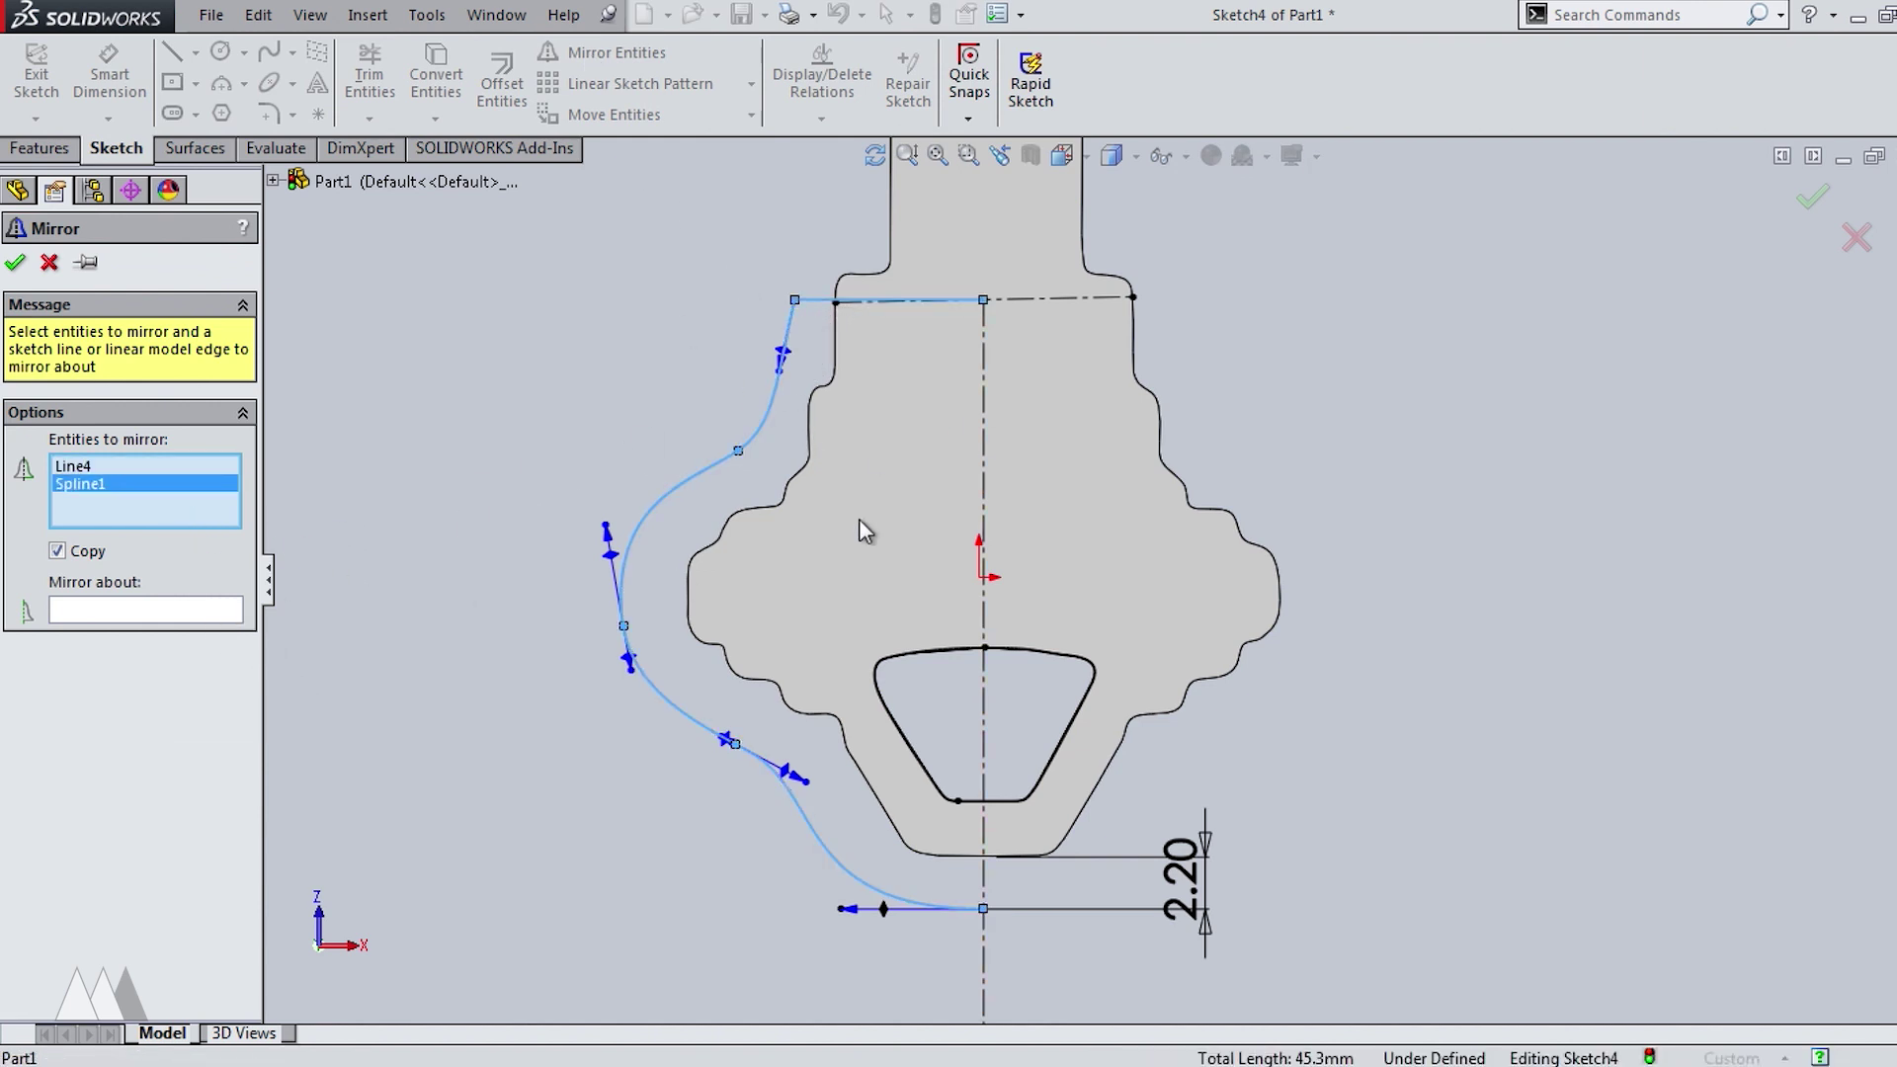
pyautogui.rightClick(1003, 482)
pyautogui.click(986, 481)
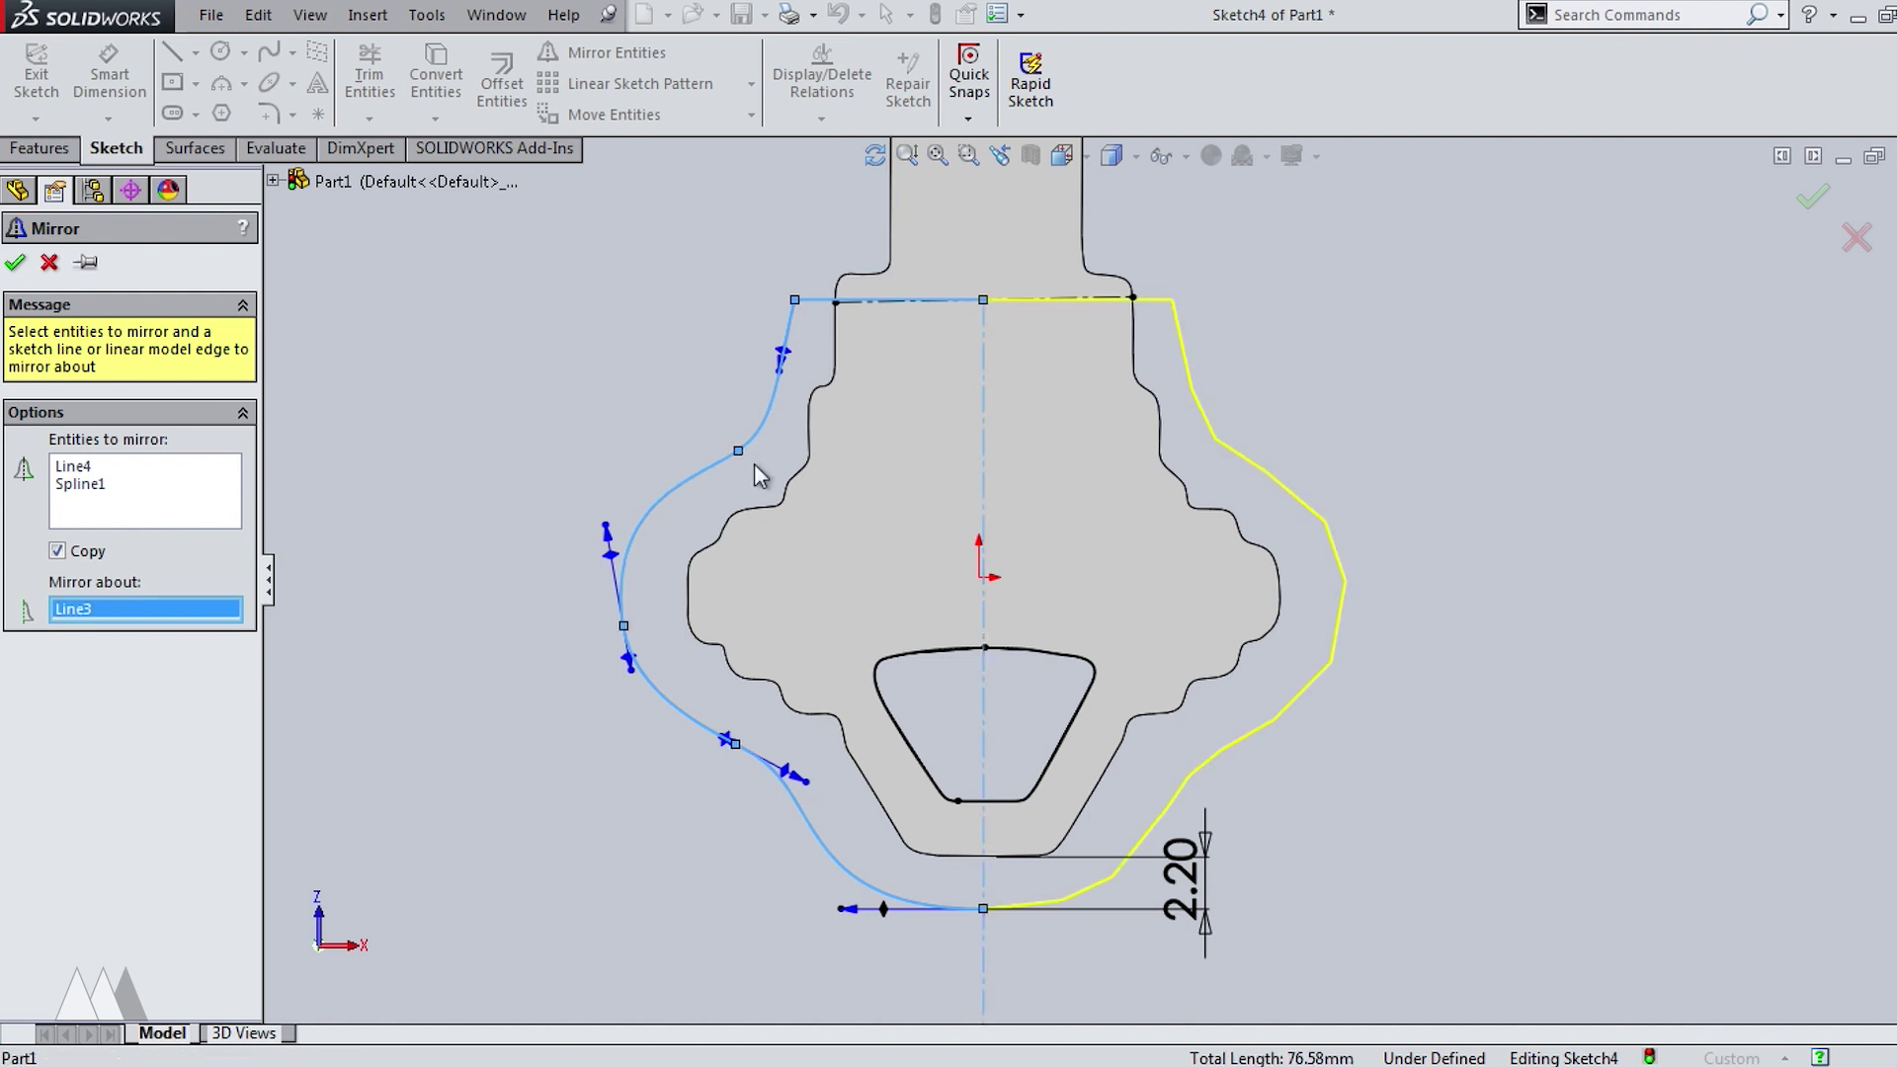
pyautogui.click(15, 263)
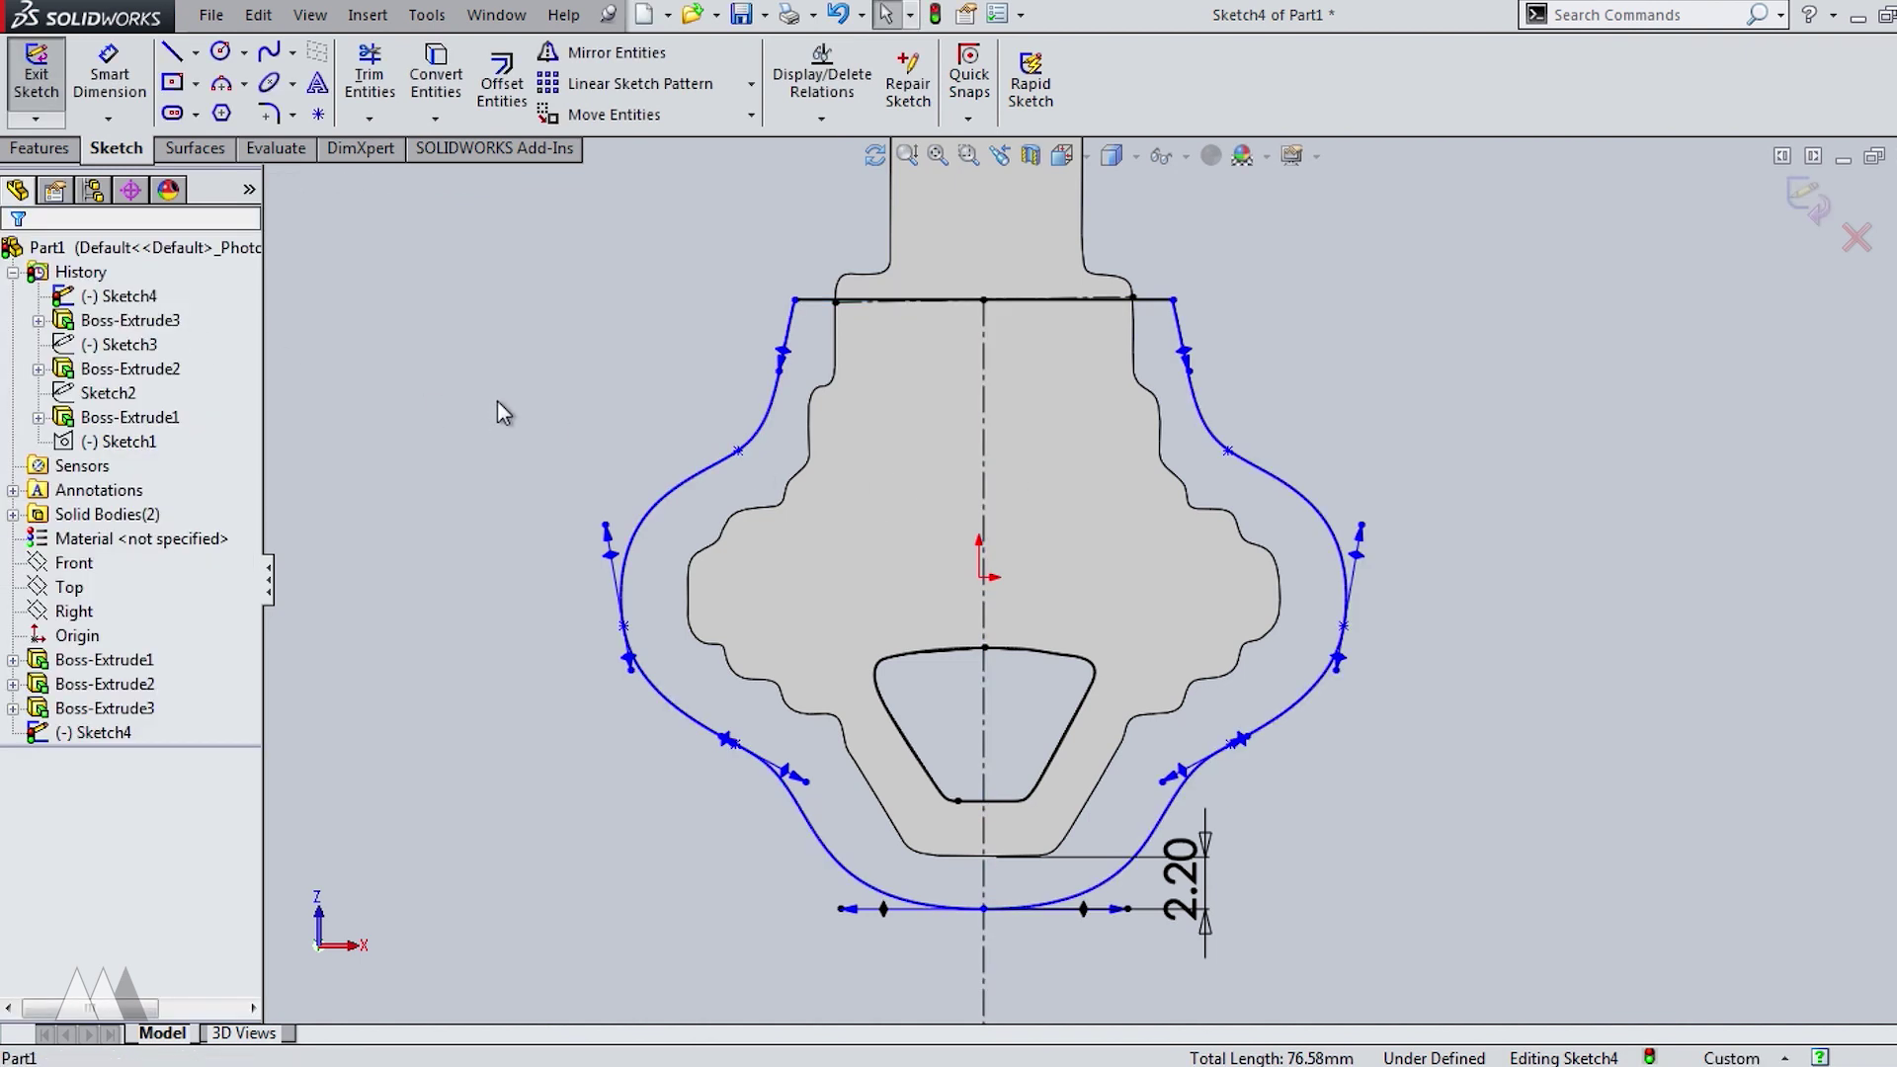
# Extrude the cover sketch 1.20 mm as a separate body, starting at a 0.1 mm offset from the sketch plane.
pyautogui.press('f')
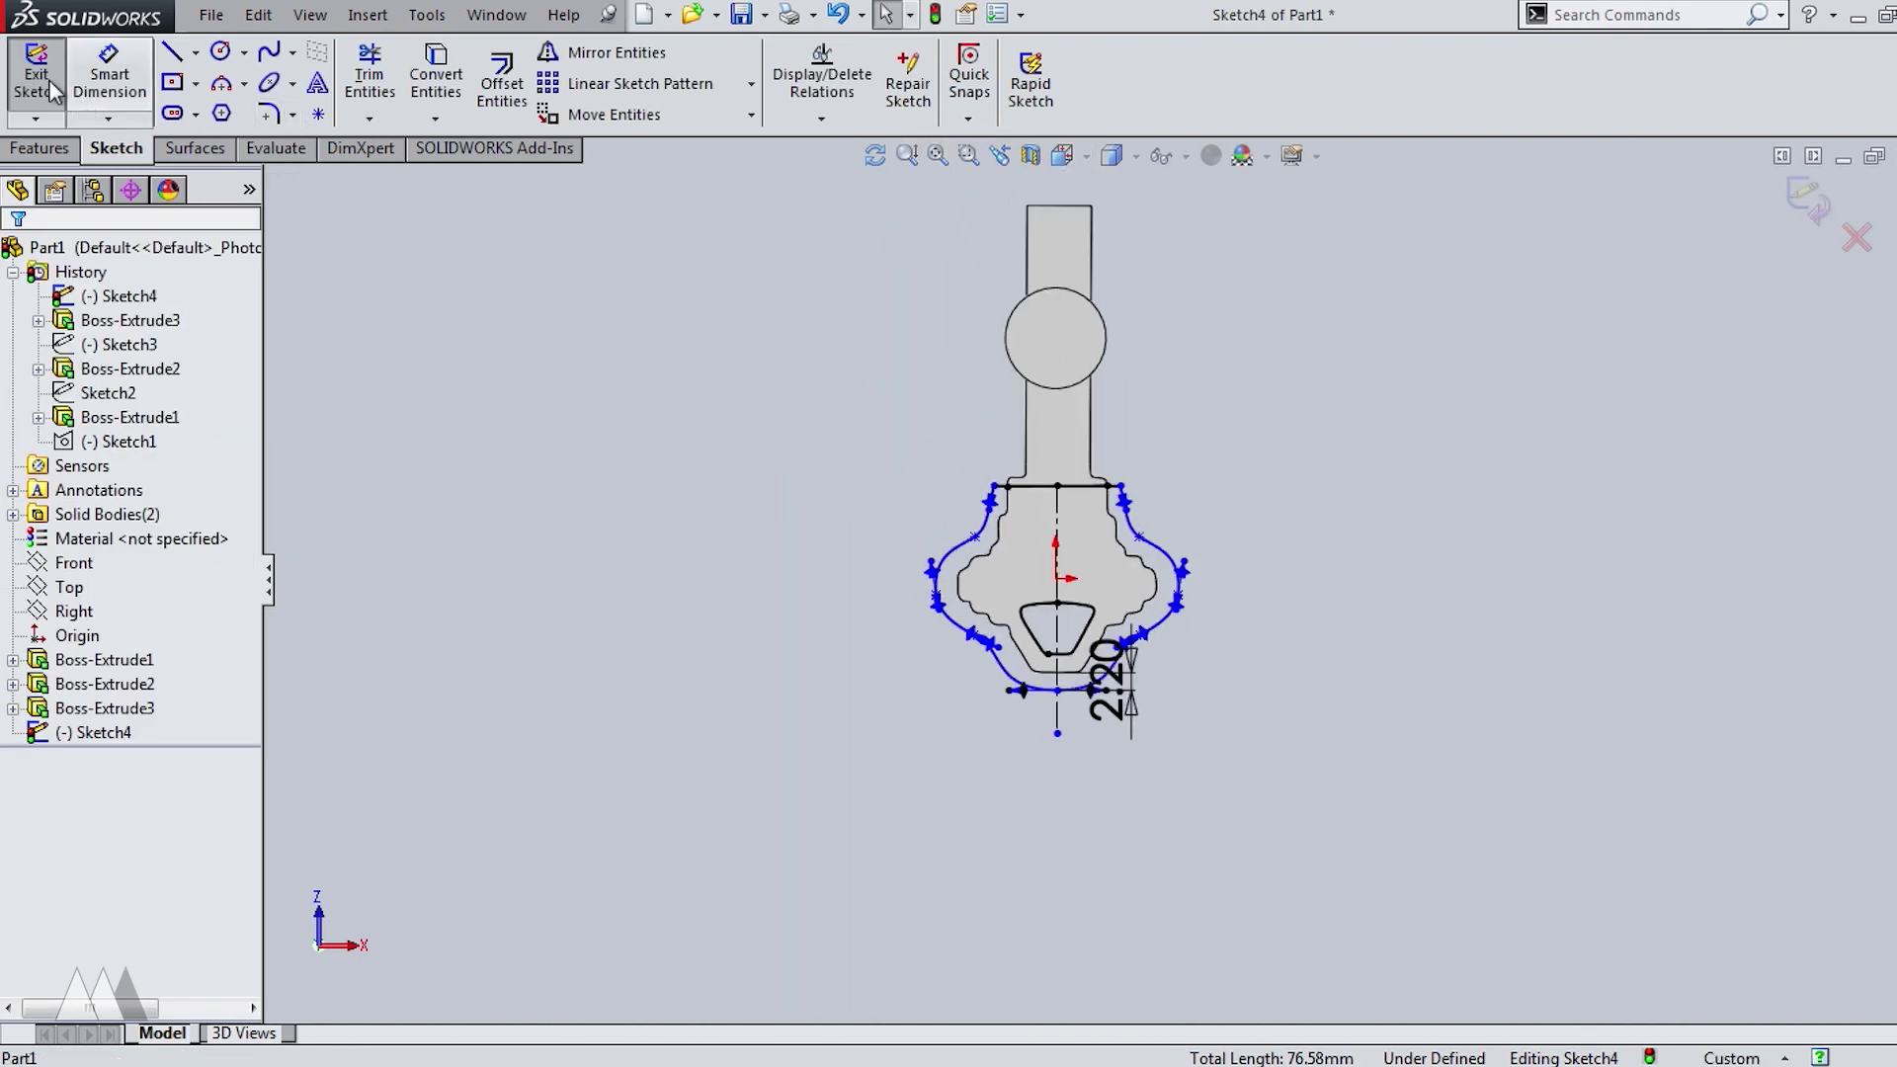
pyautogui.click(35, 71)
pyautogui.click(48, 79)
pyautogui.moveTo(601, 478); pyautogui.dragTo(632, 464, button='middle')
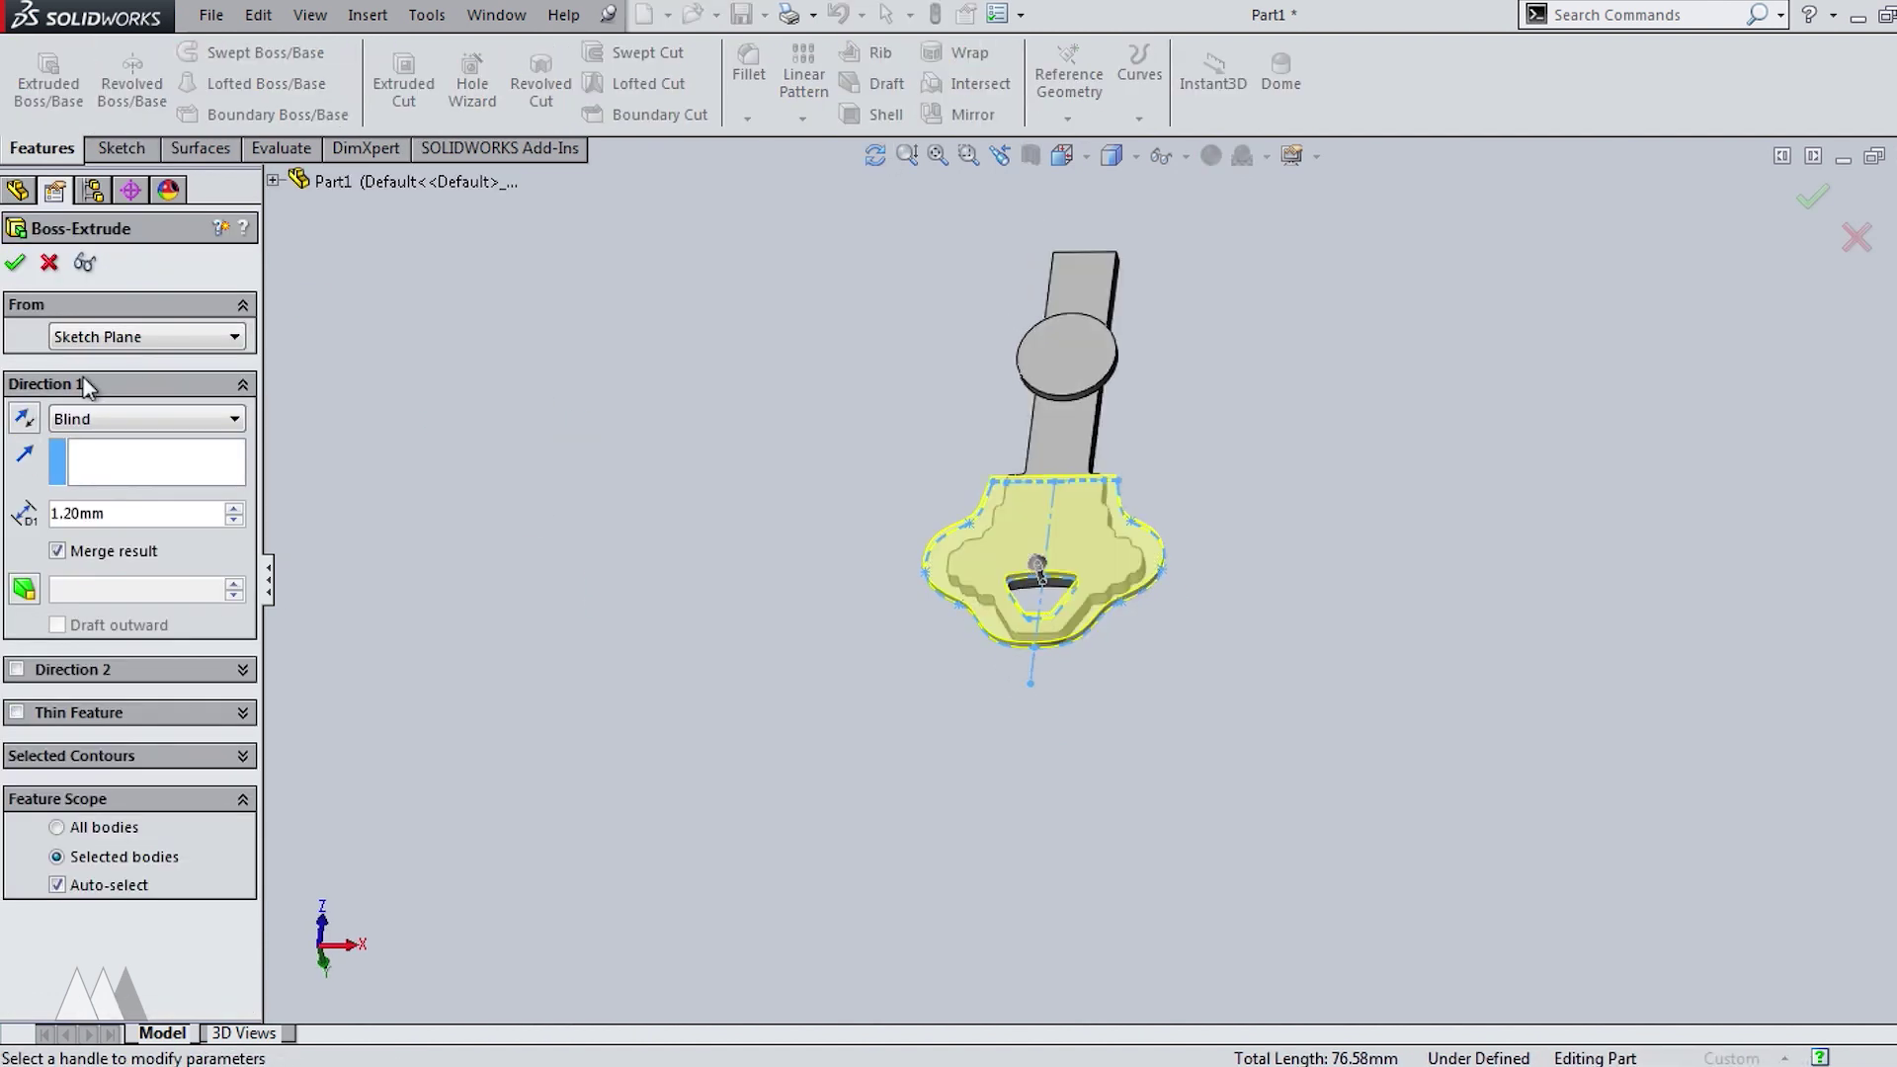
pyautogui.click(99, 336)
pyautogui.click(99, 402)
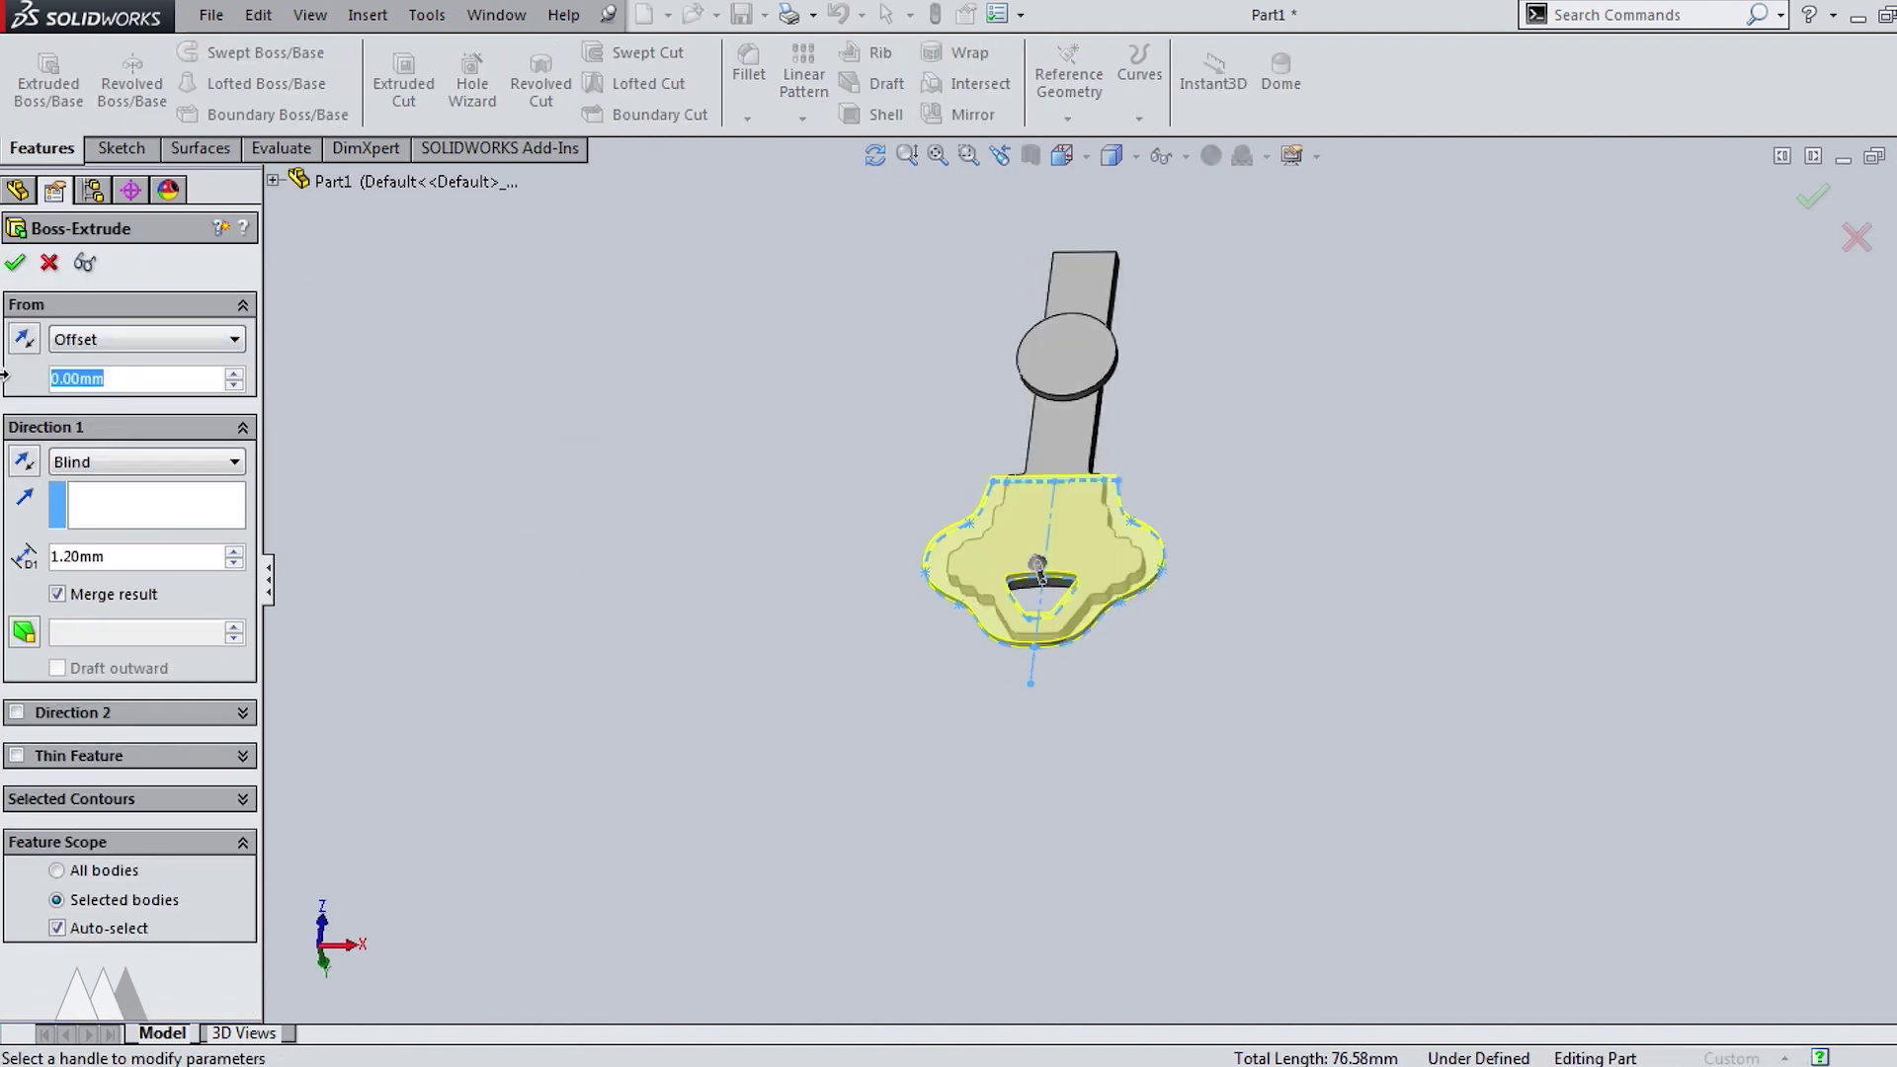
pyautogui.write('0.1')
pyautogui.moveTo(525, 755); pyautogui.dragTo(267, 119, button='middle')
pyautogui.click(12, 261)
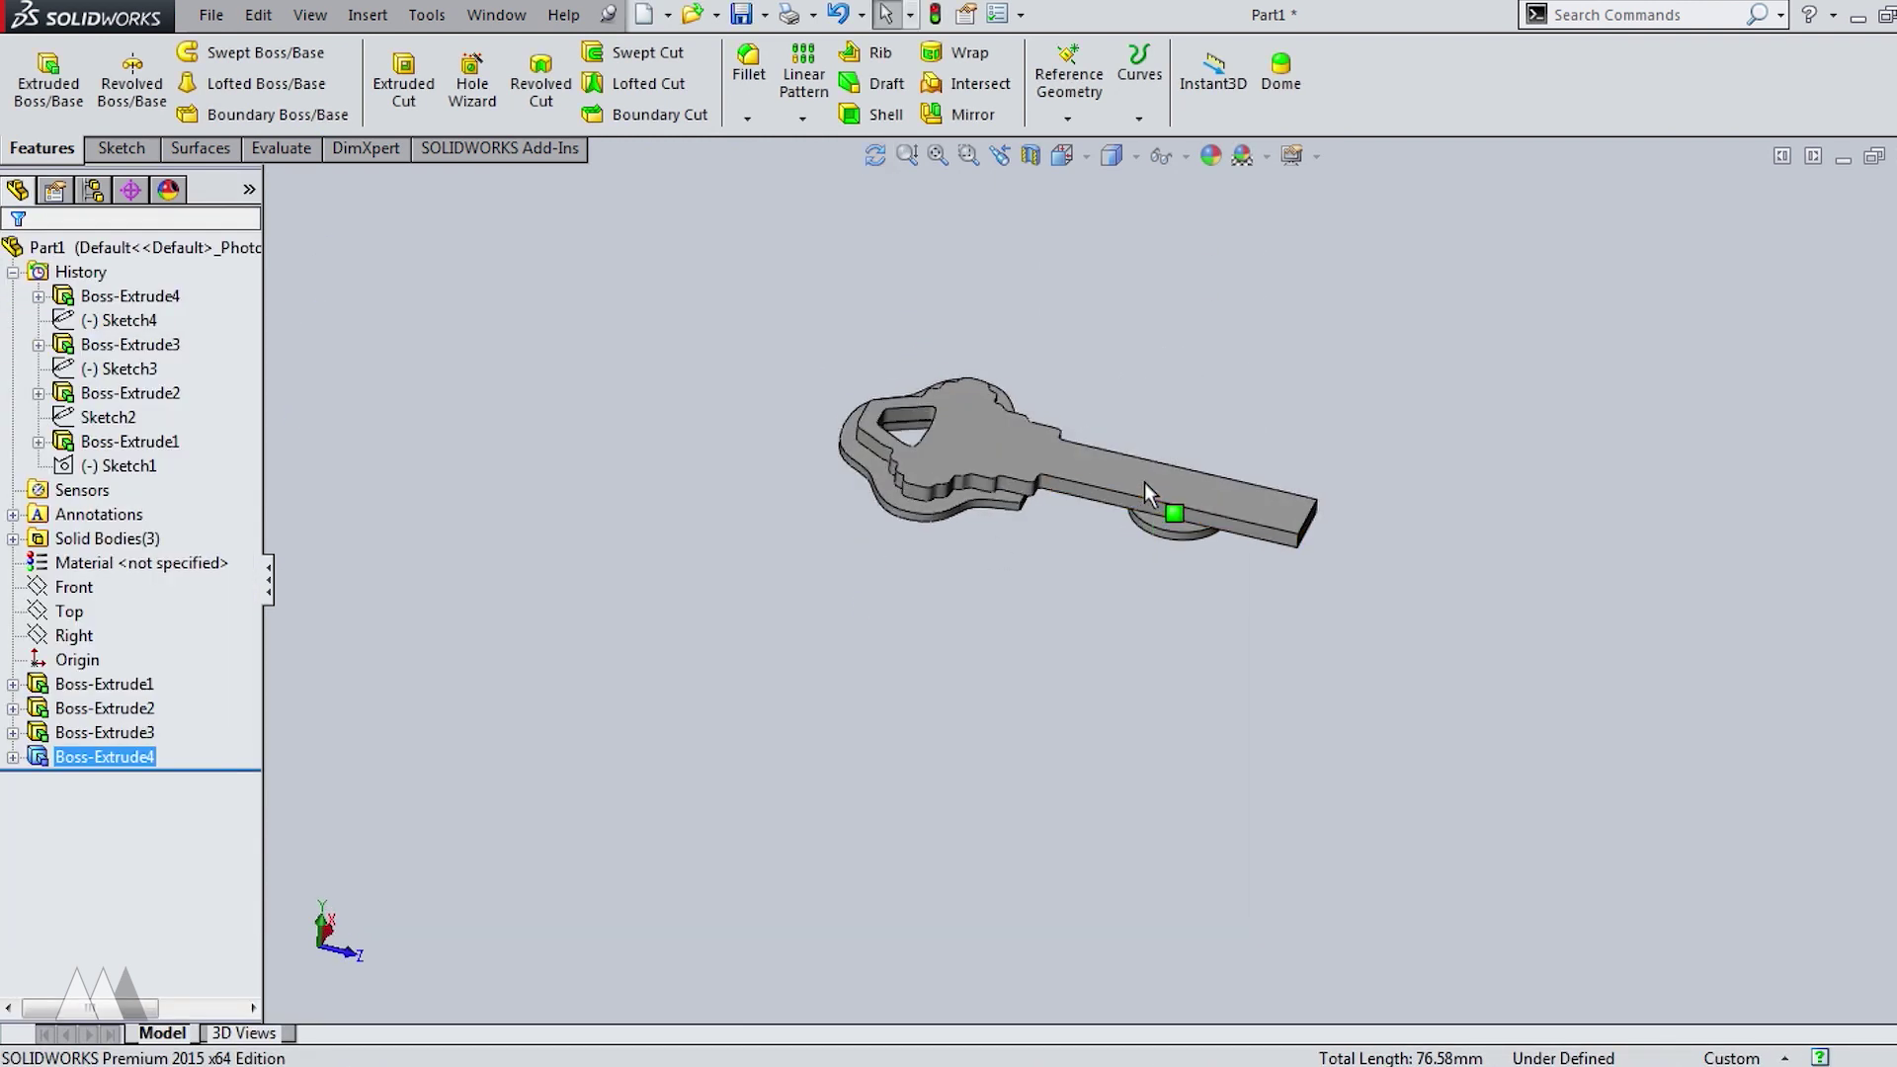
# Apply a white appearance to the key body.
pyautogui.click(1160, 482)
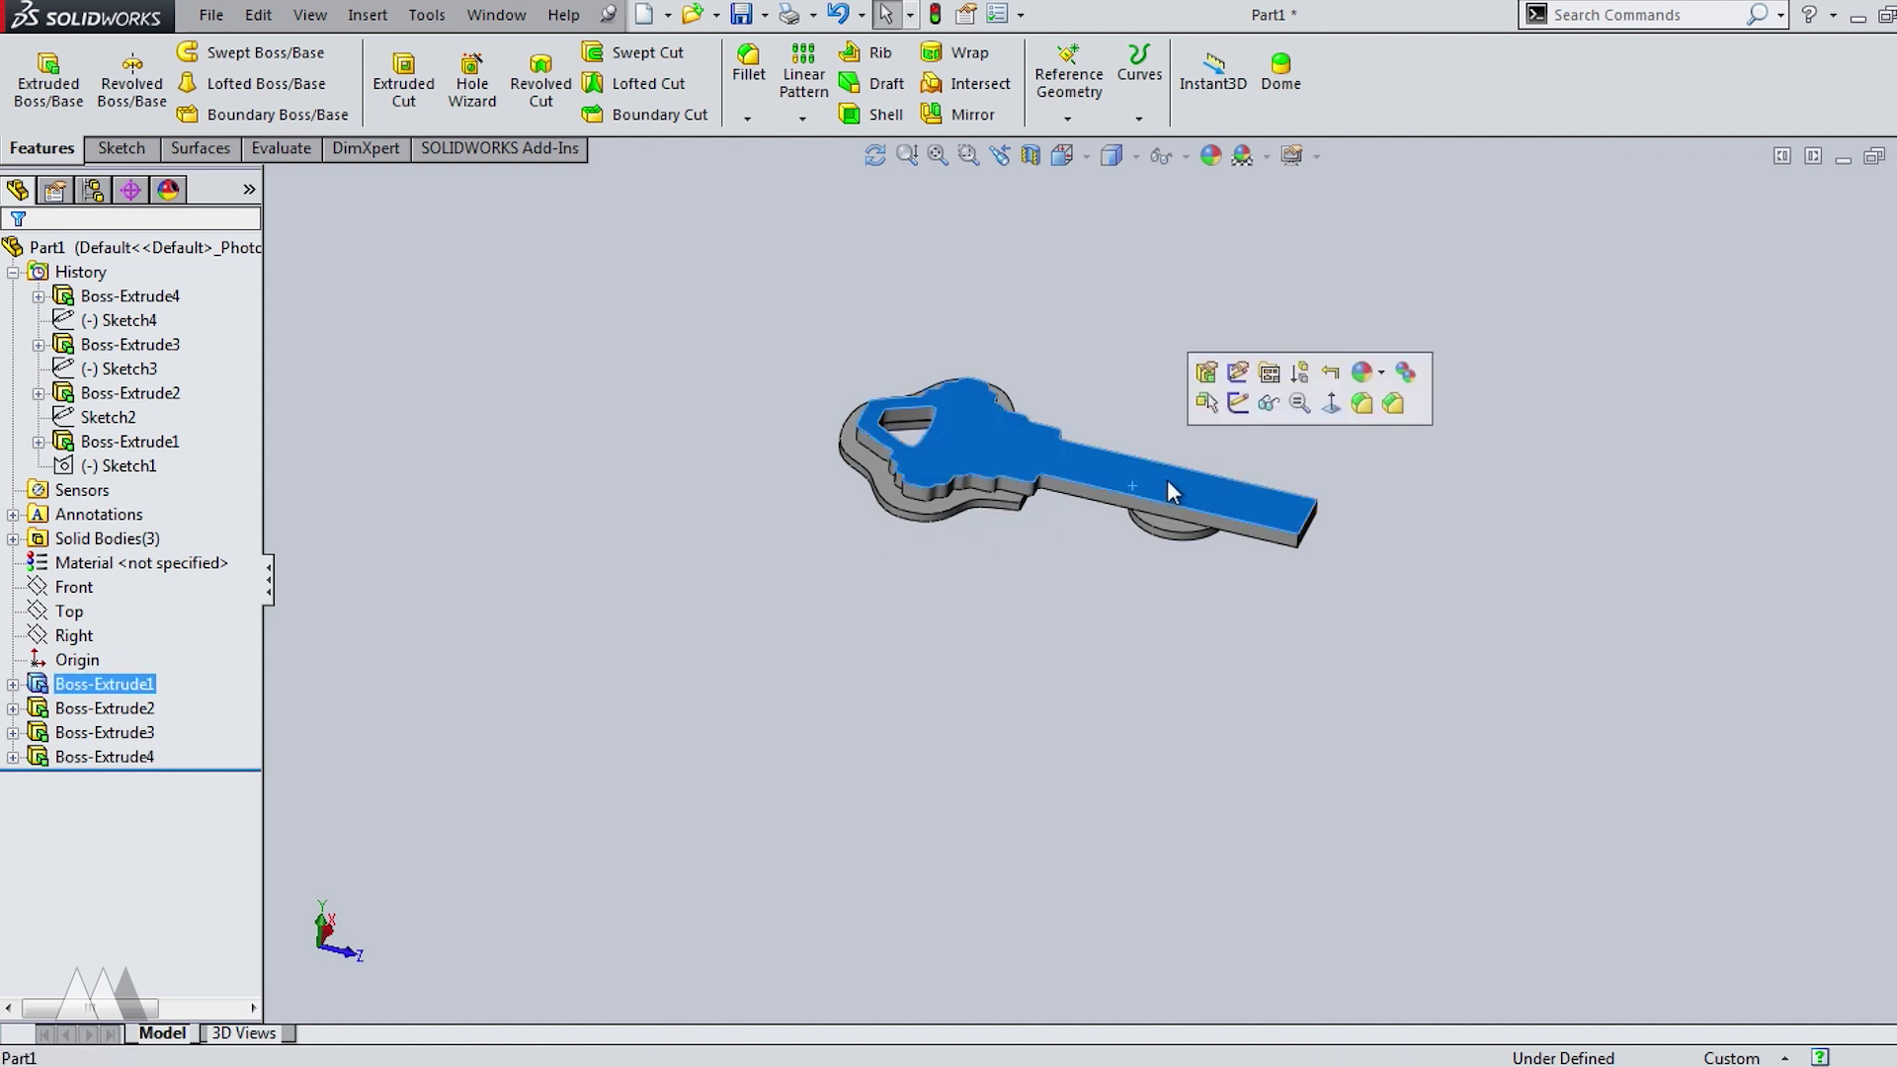
pyautogui.click(1363, 371)
pyautogui.click(1416, 478)
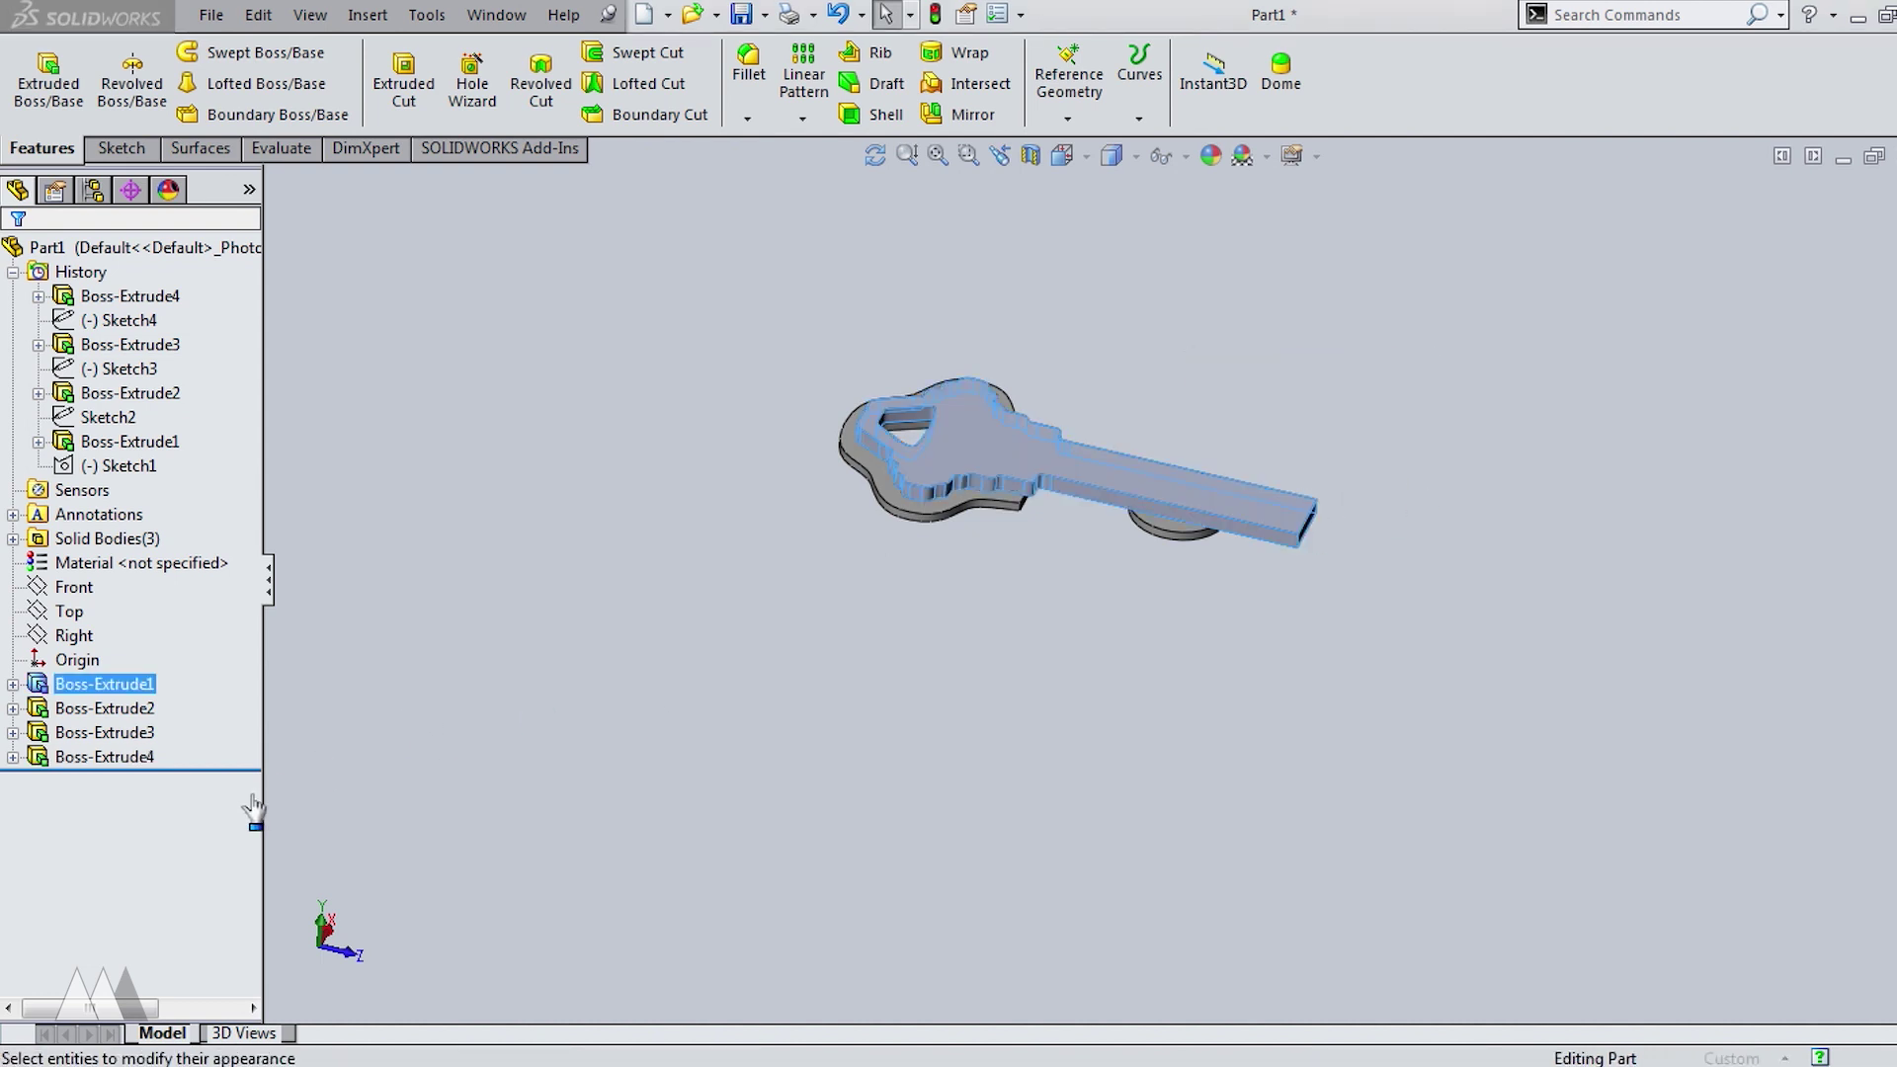
pyautogui.click(187, 774)
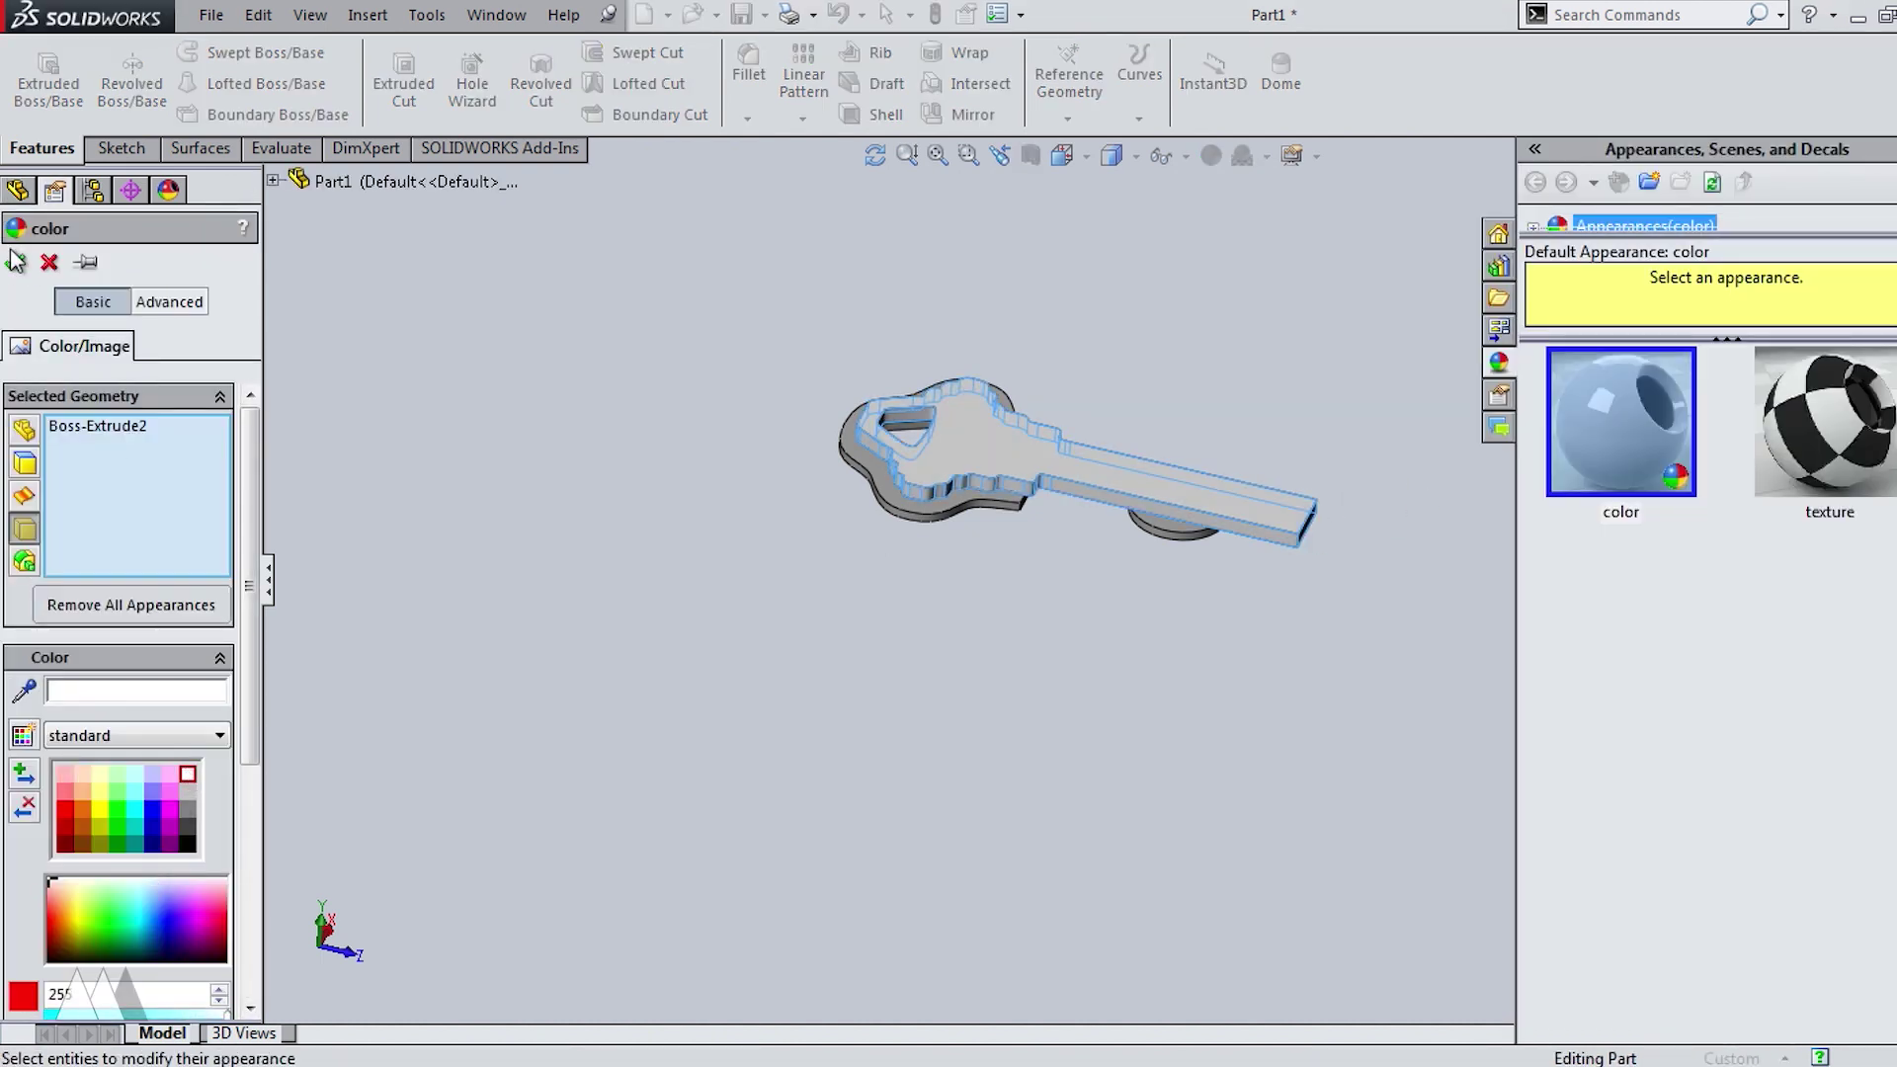
pyautogui.click(16, 260)
# Sketch on the cover's exposed face: convert and offset the key outline from Sketch1, and convert the face's edges.
pyautogui.scroll(-5, 1179, 442)
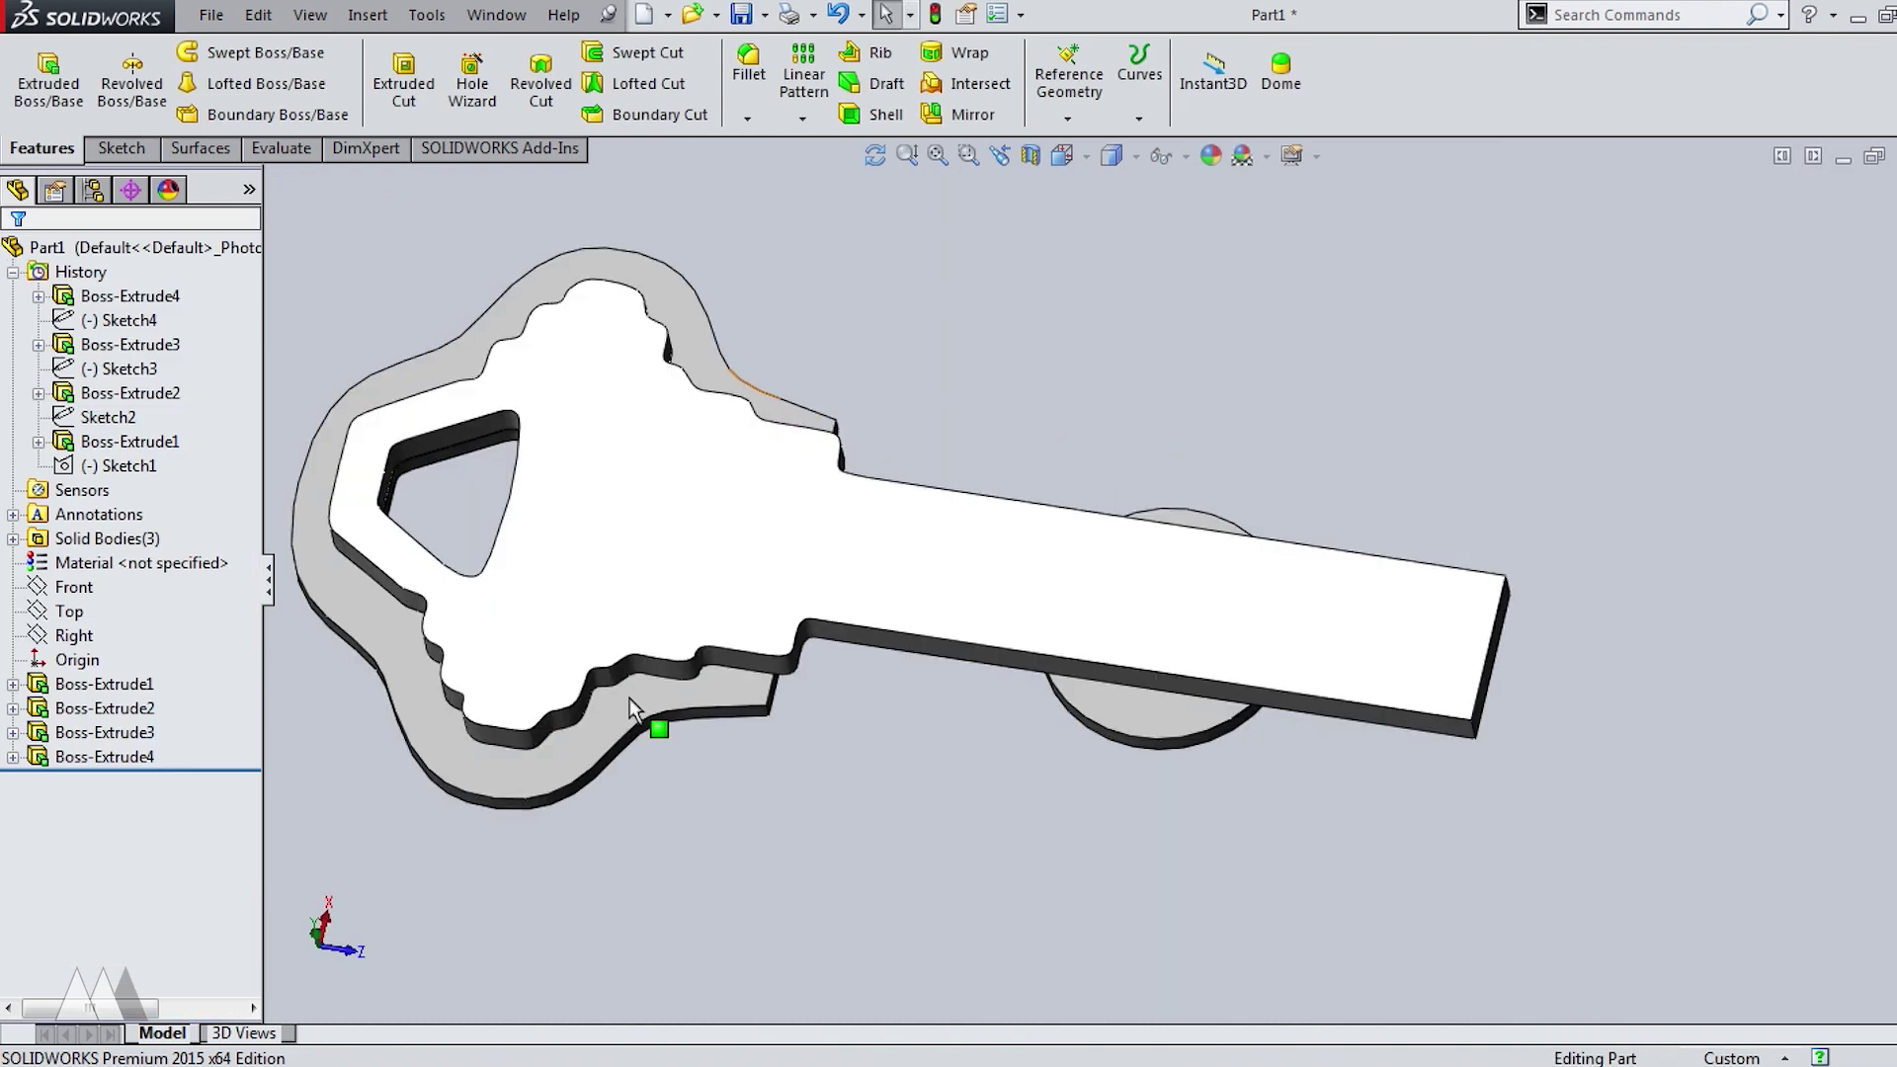
pyautogui.click(630, 697)
pyautogui.click(741, 622)
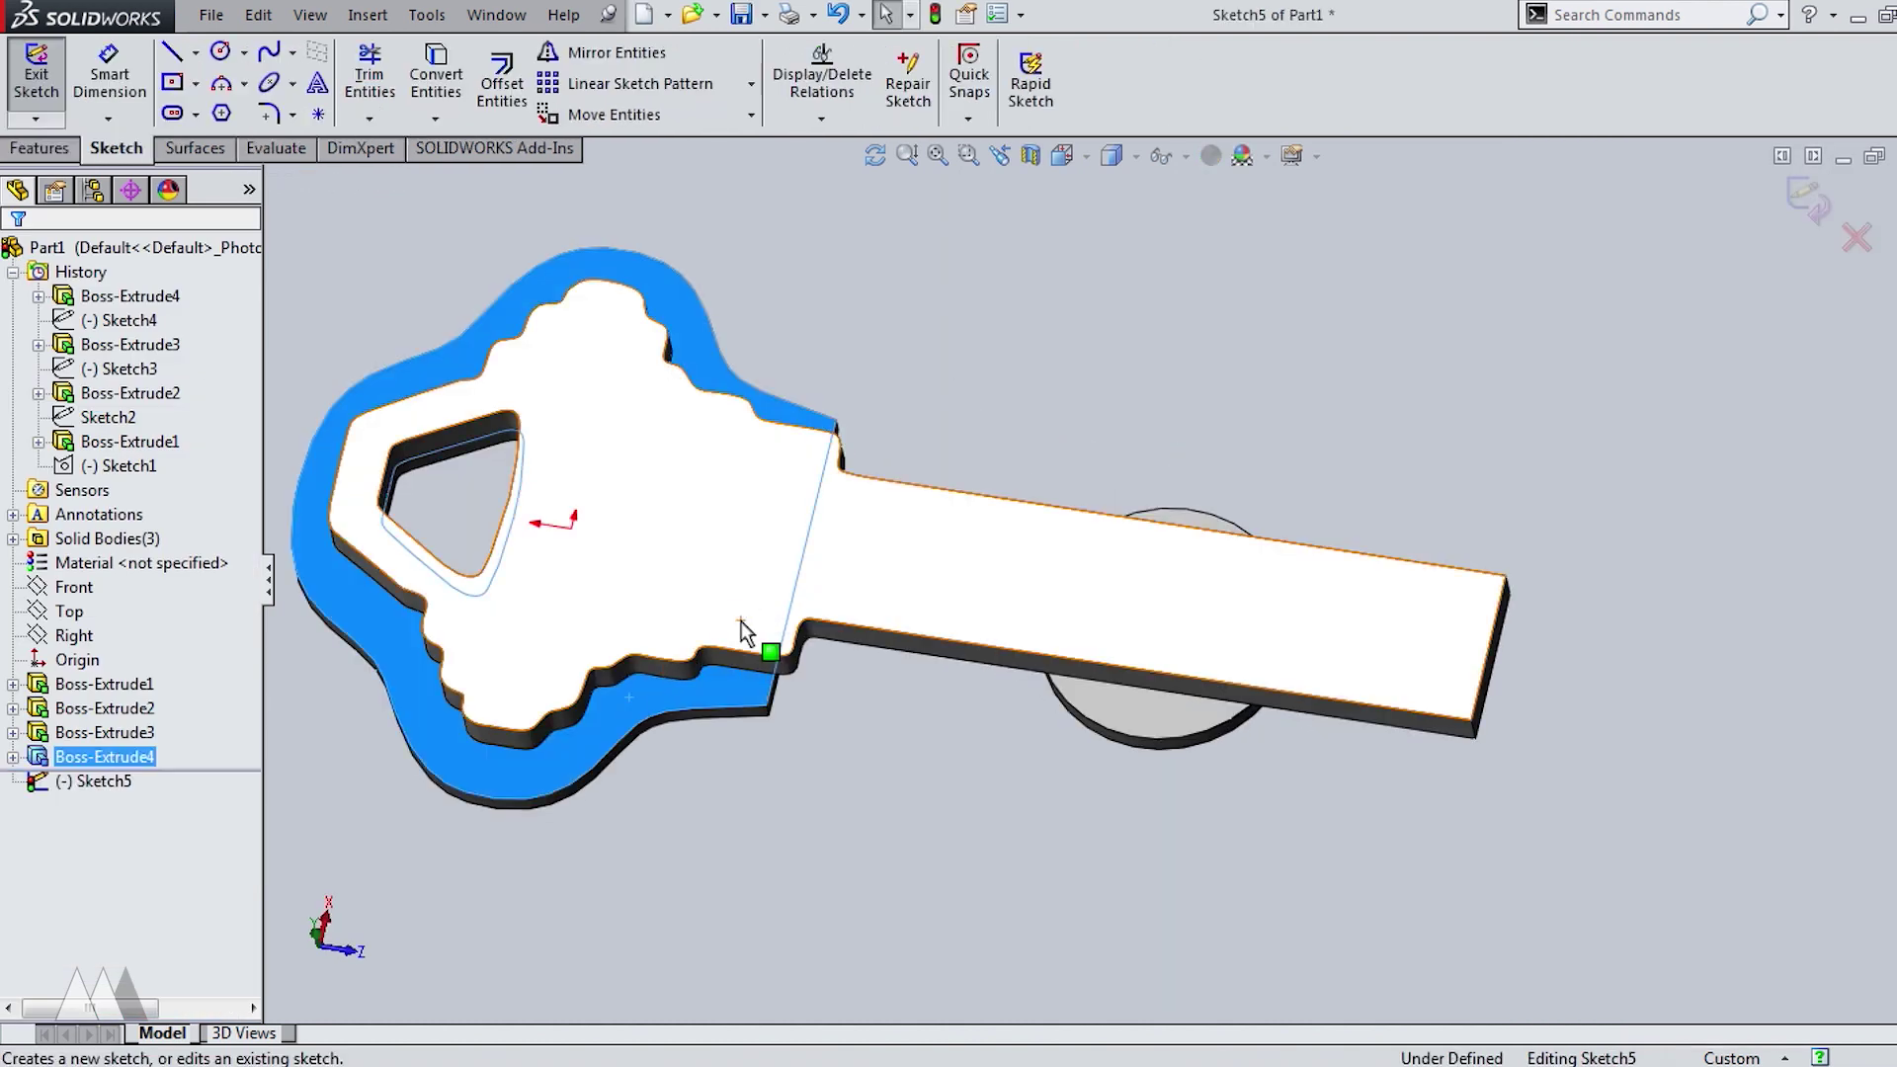
pyautogui.click(14, 683)
pyautogui.click(84, 709)
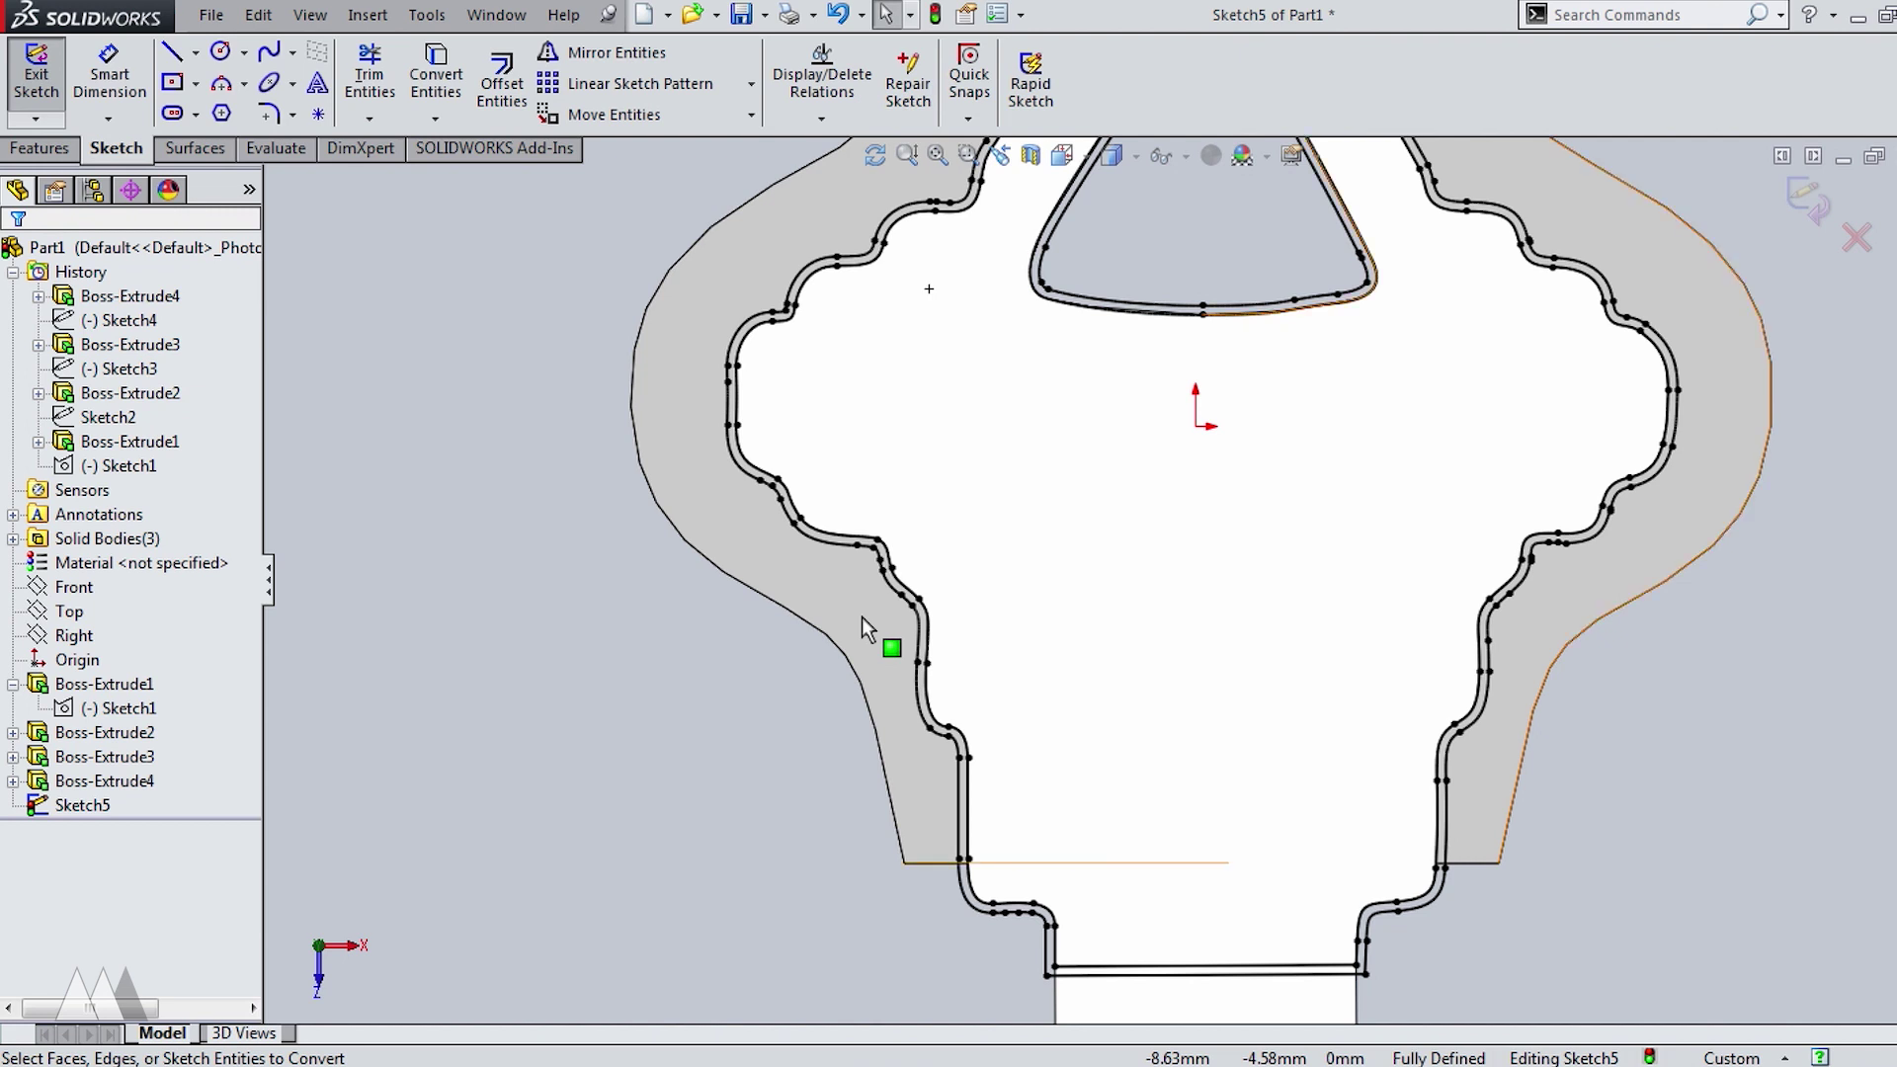
pyautogui.click(862, 617)
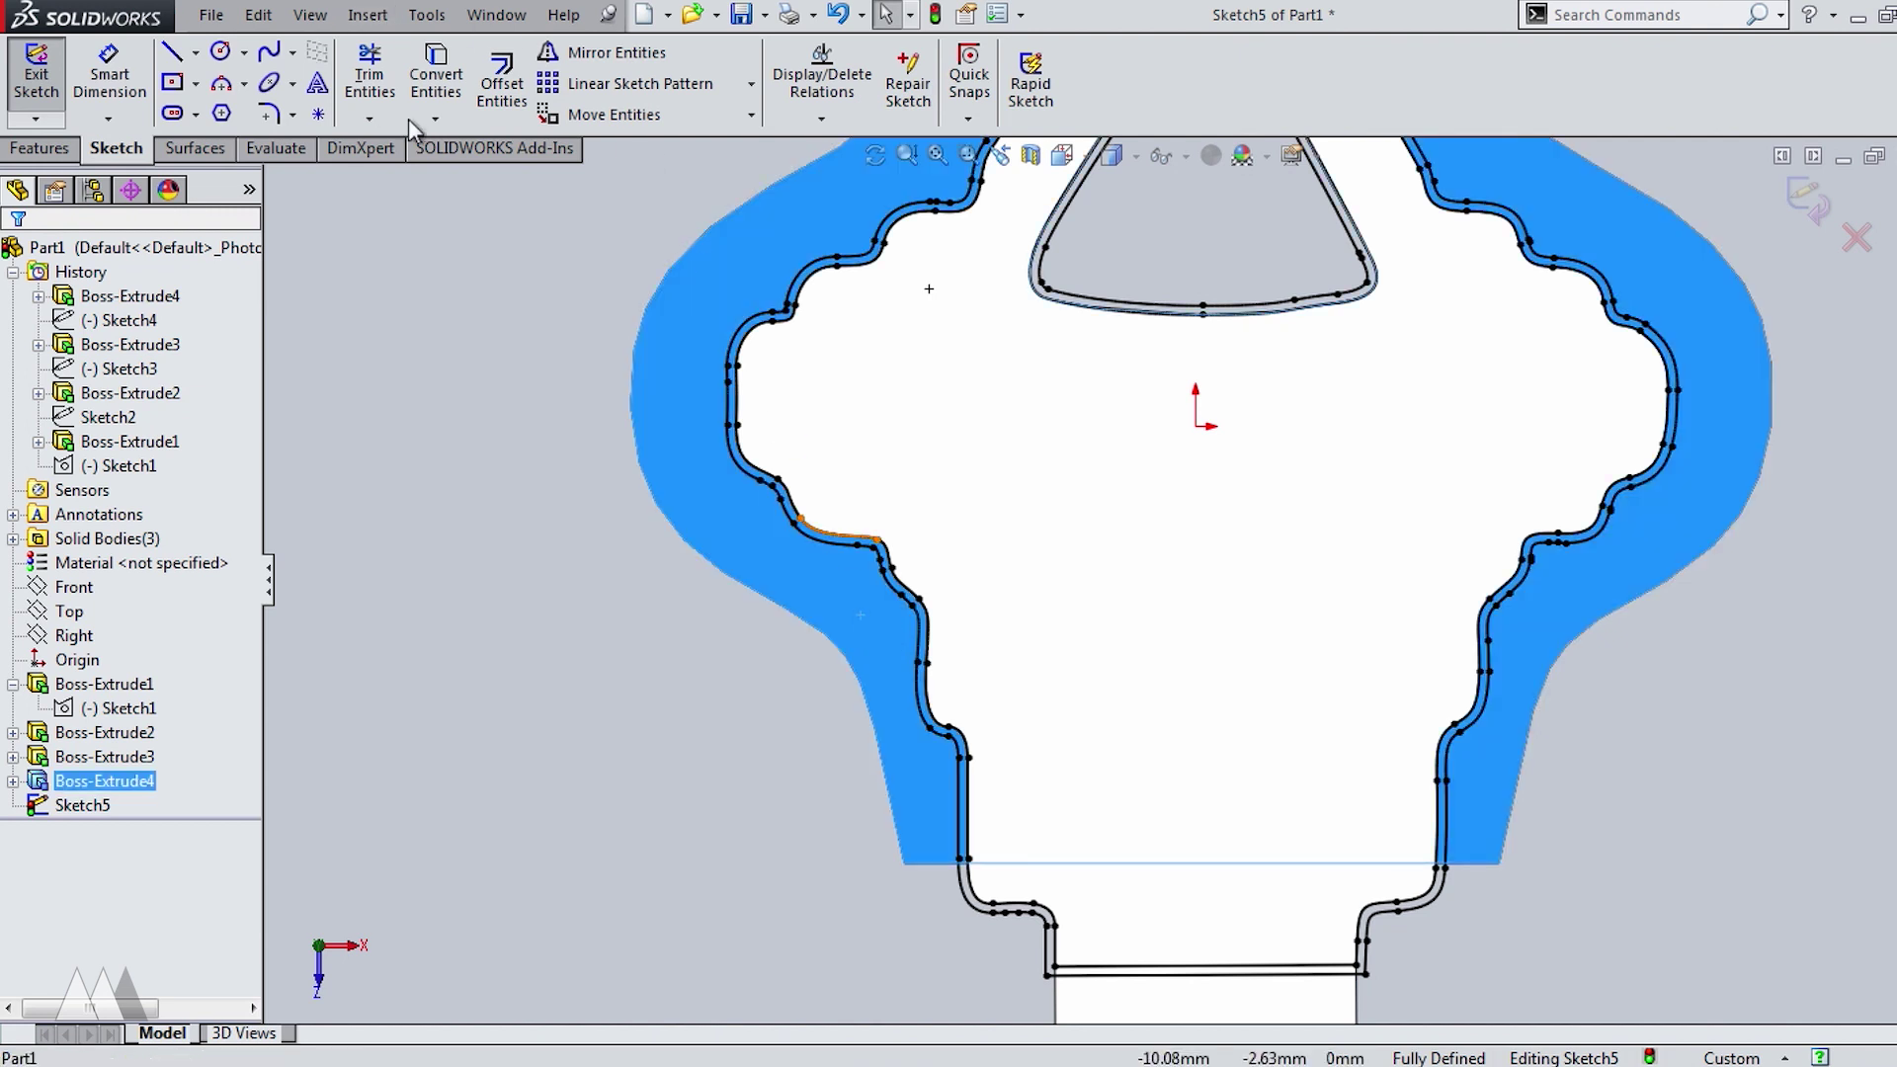
pyautogui.click(495, 525)
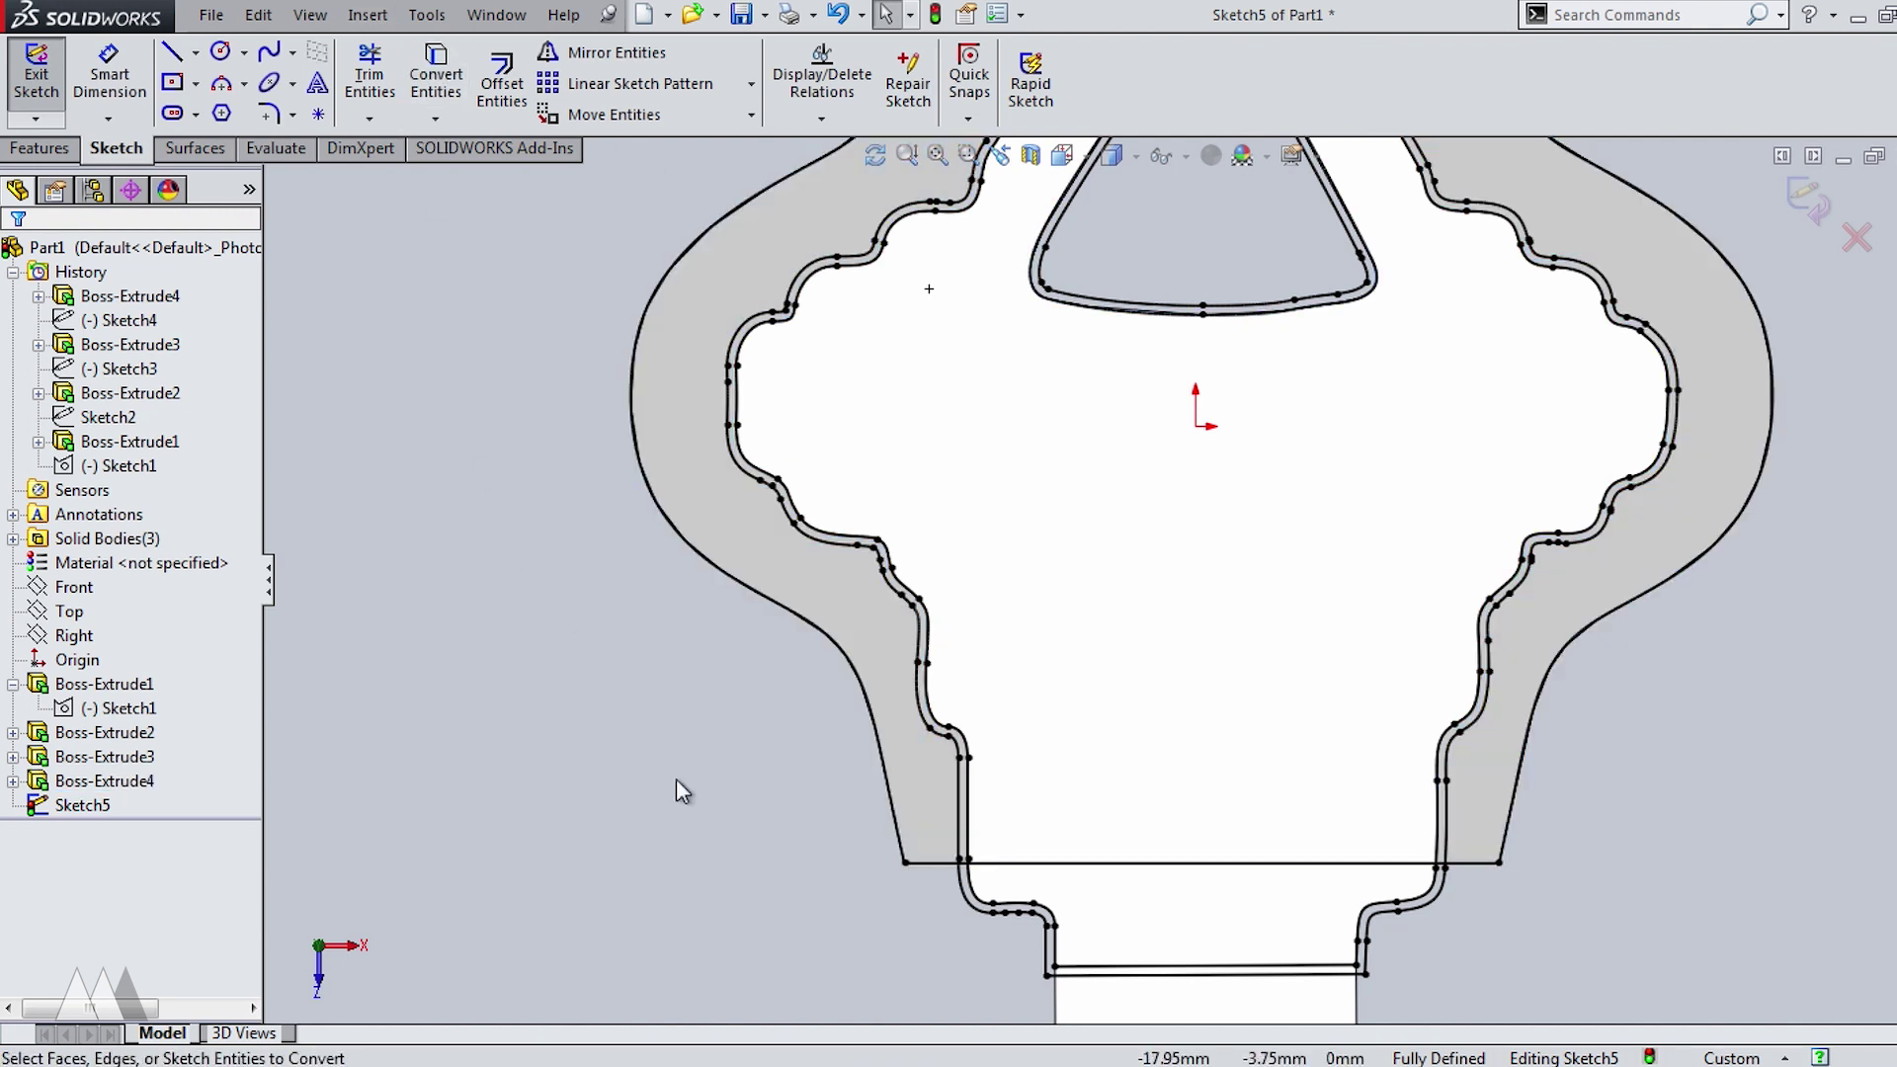
# Extrude the cover region around the key using Offset From Surface, with the key's broad face as reference and a reversed 0.20 mm offset.
pyautogui.click(54, 80)
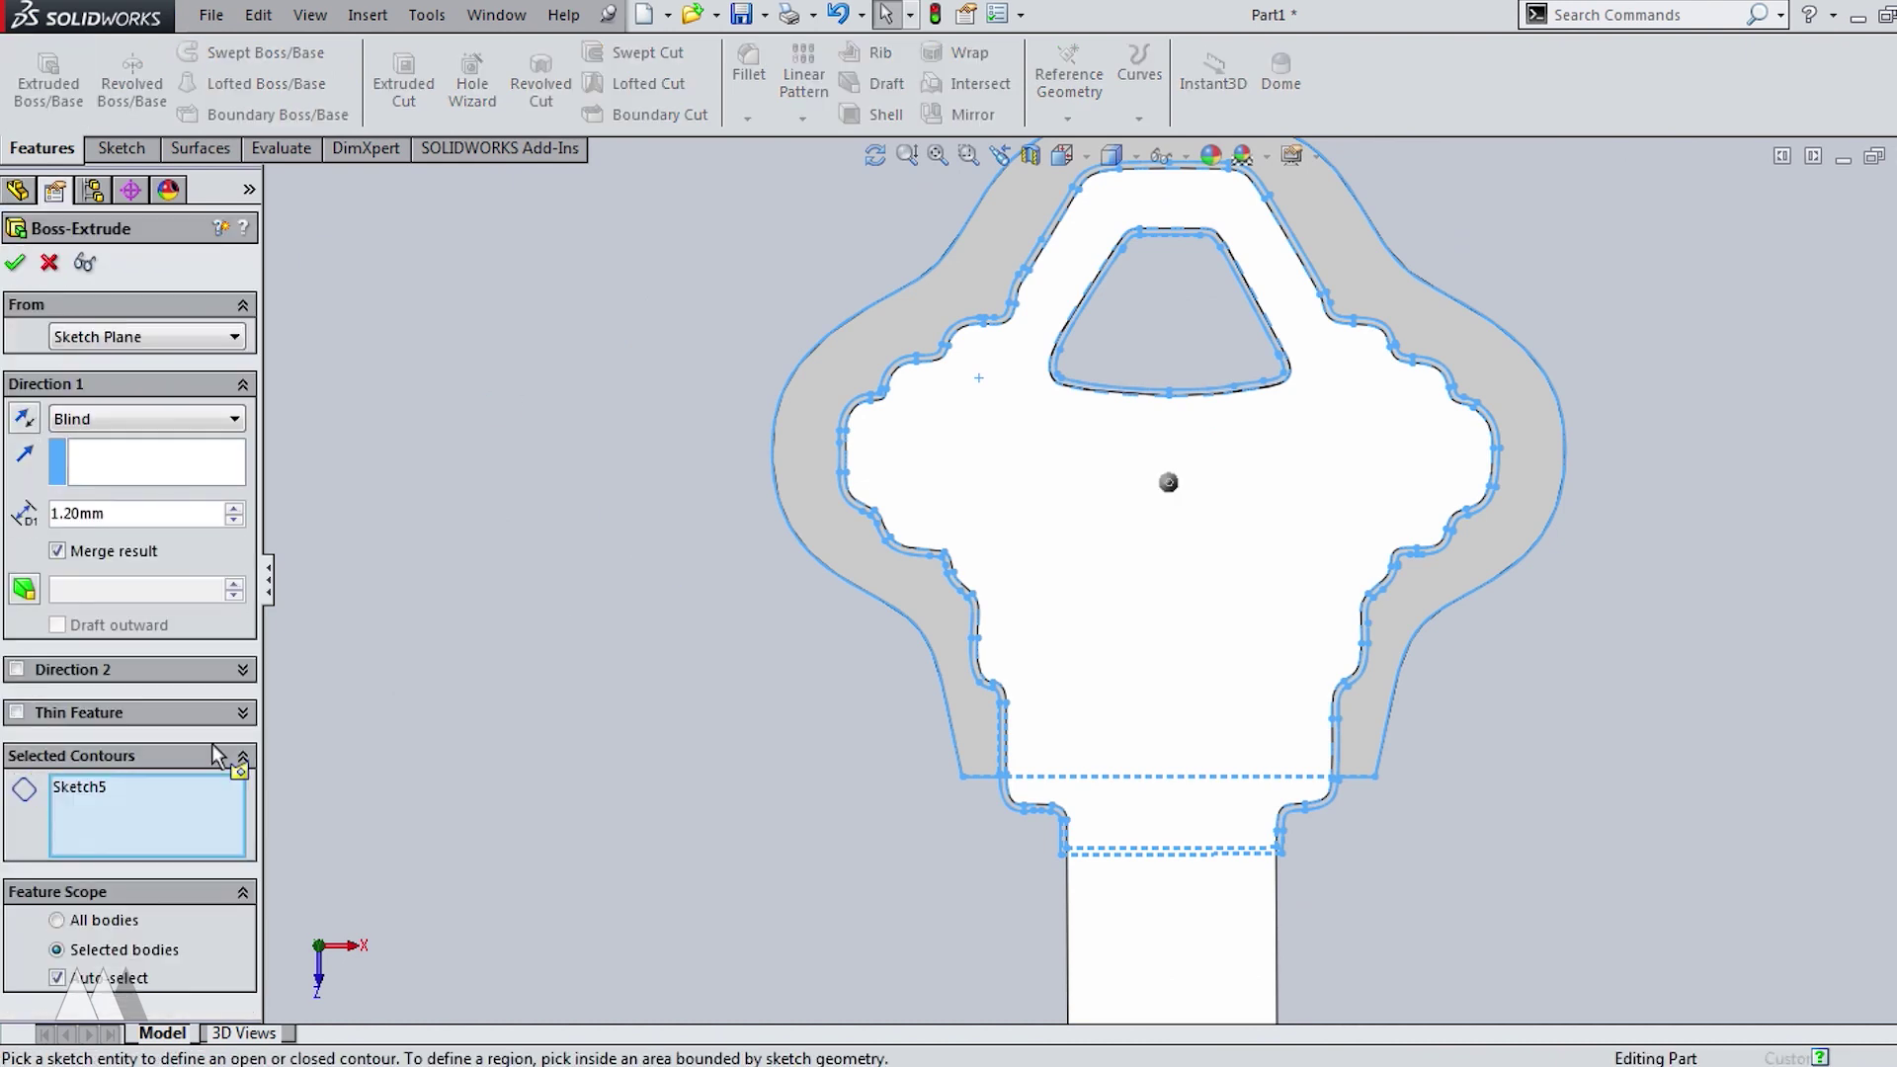
pyautogui.click(825, 482)
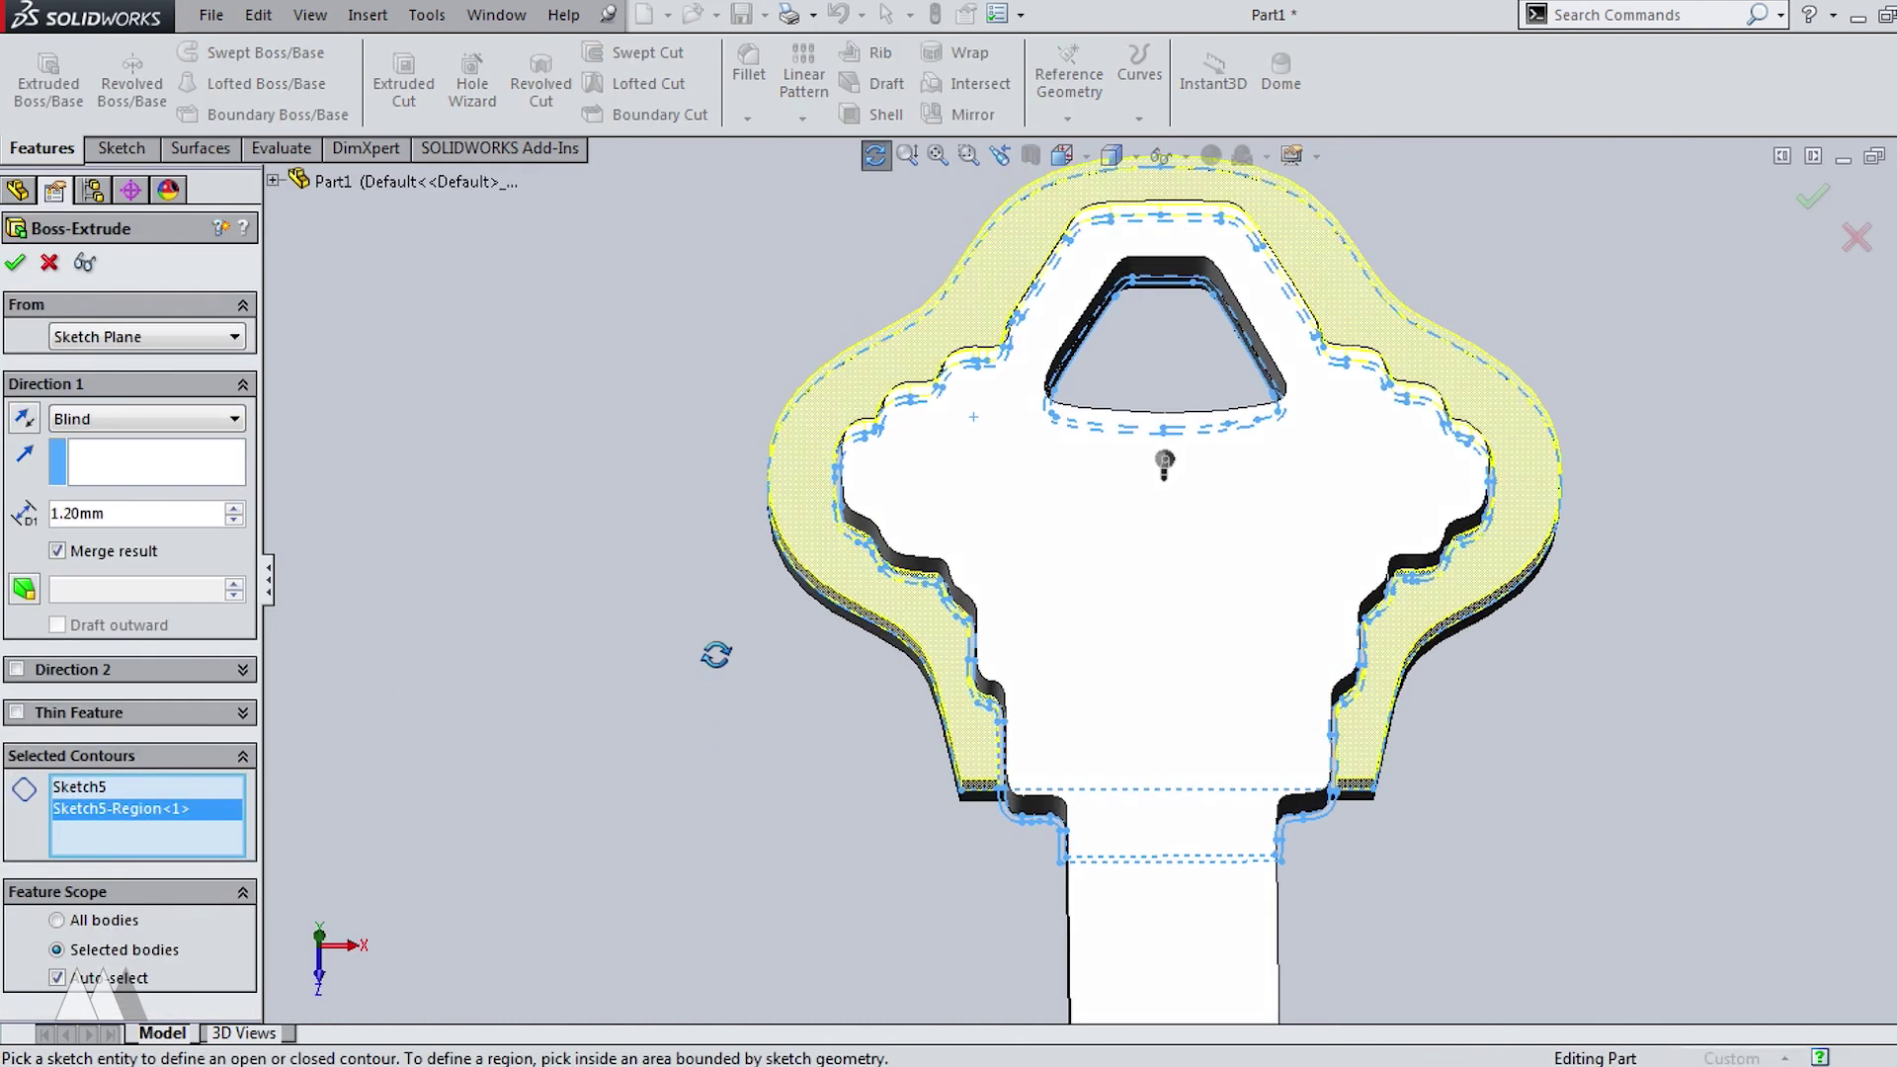
pyautogui.click(179, 427)
pyautogui.click(179, 506)
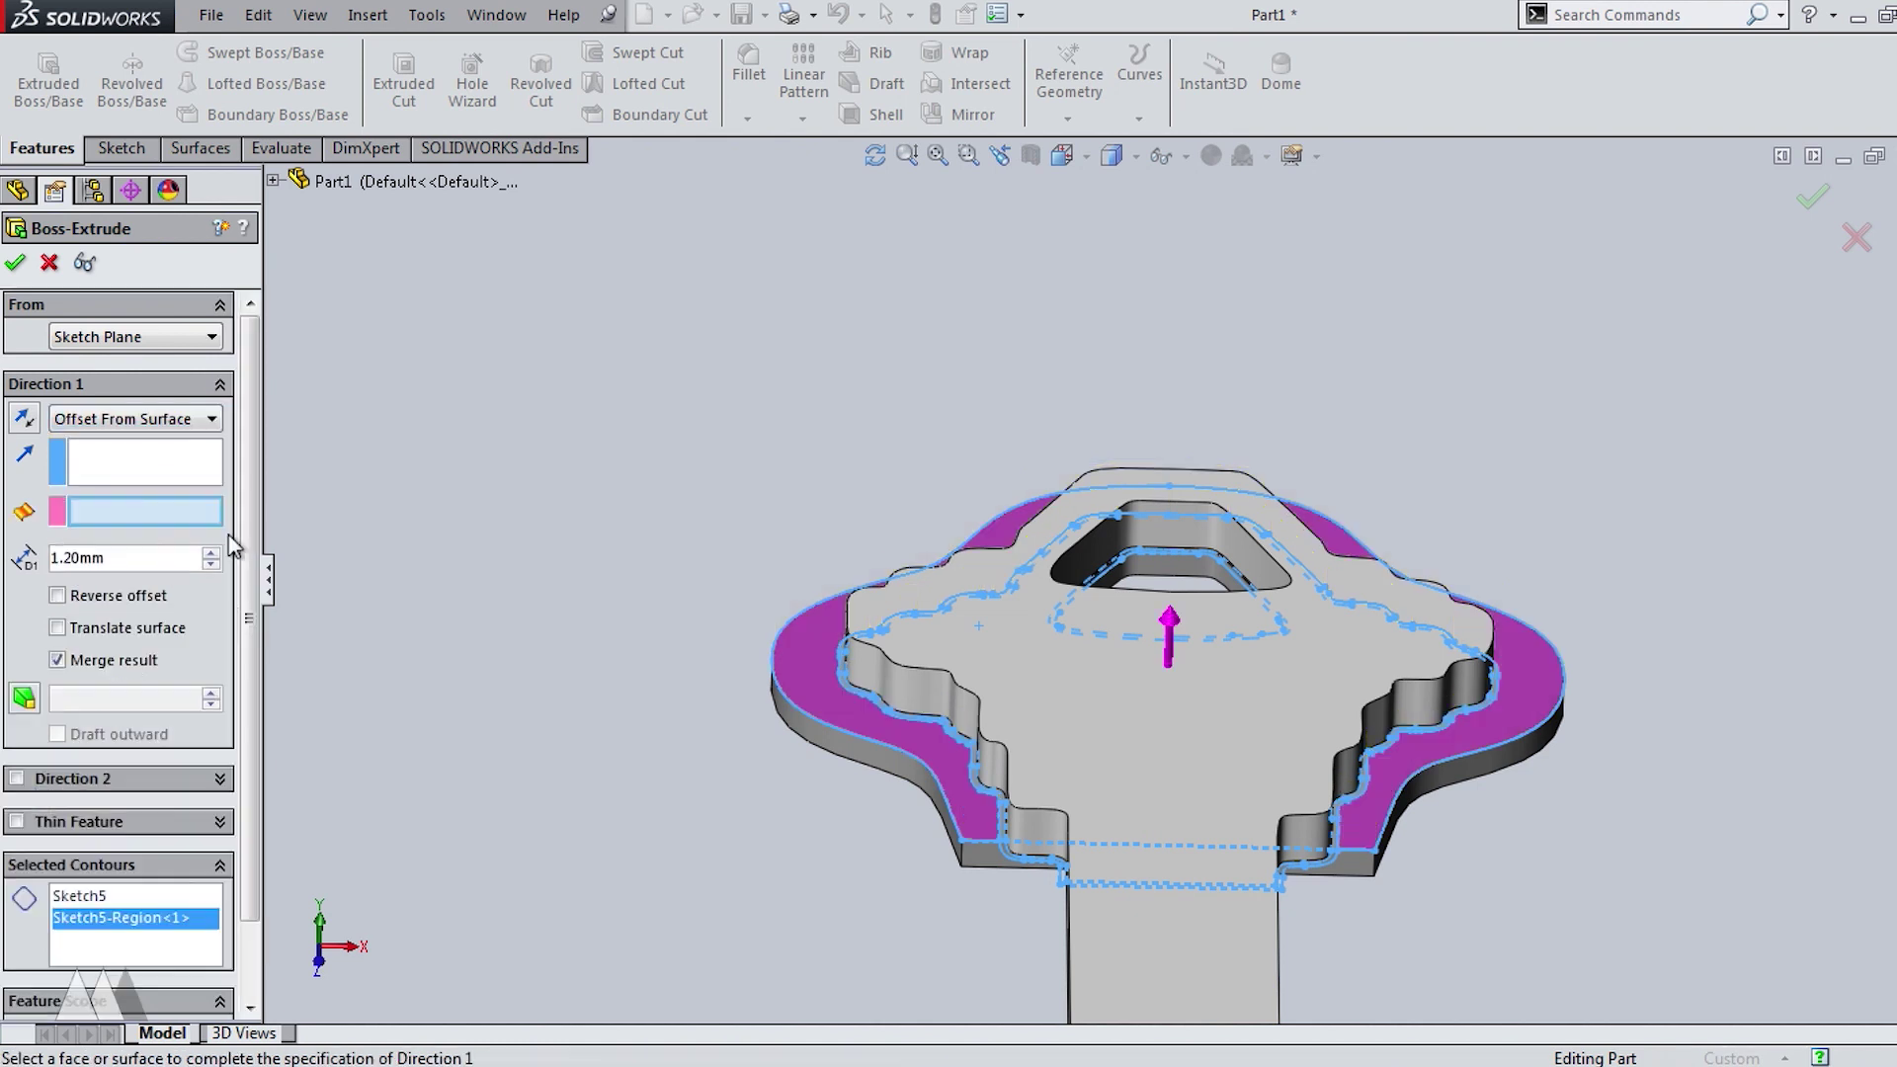
pyautogui.click(1047, 704)
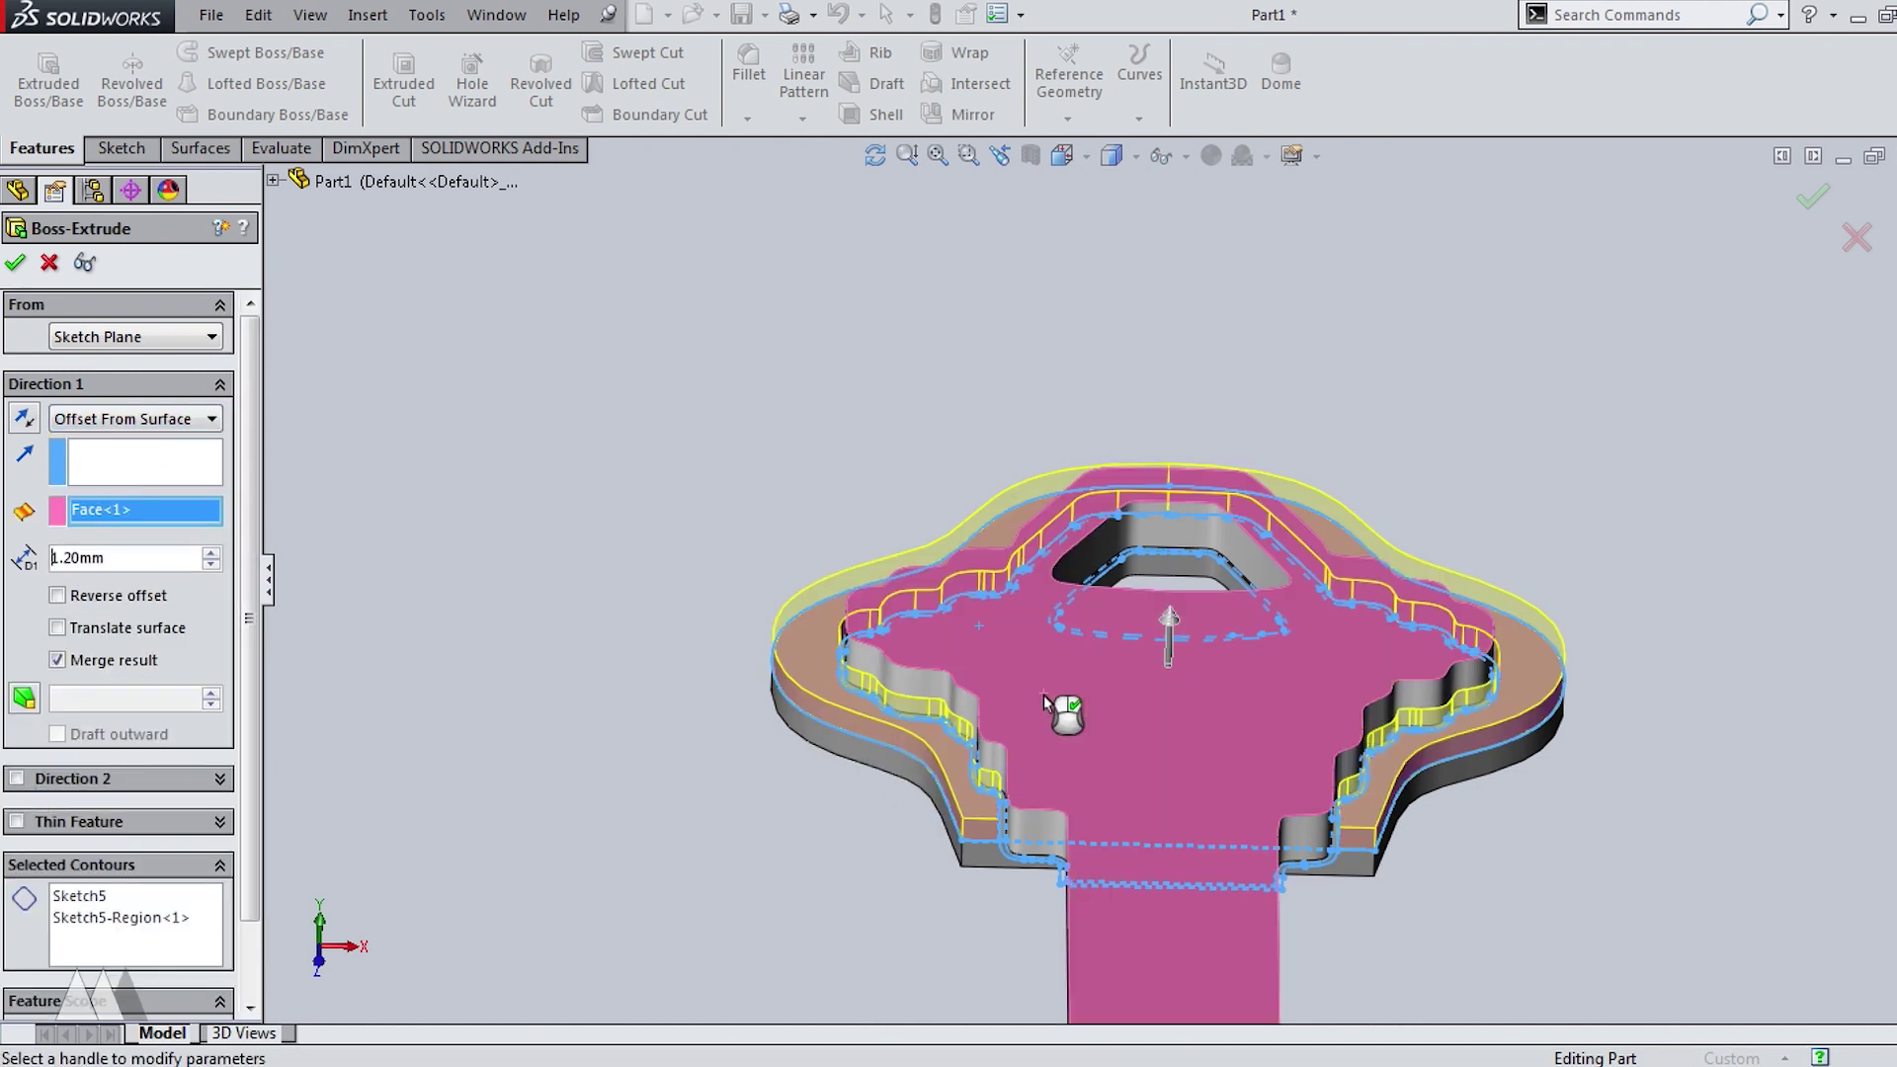
pyautogui.write('.')
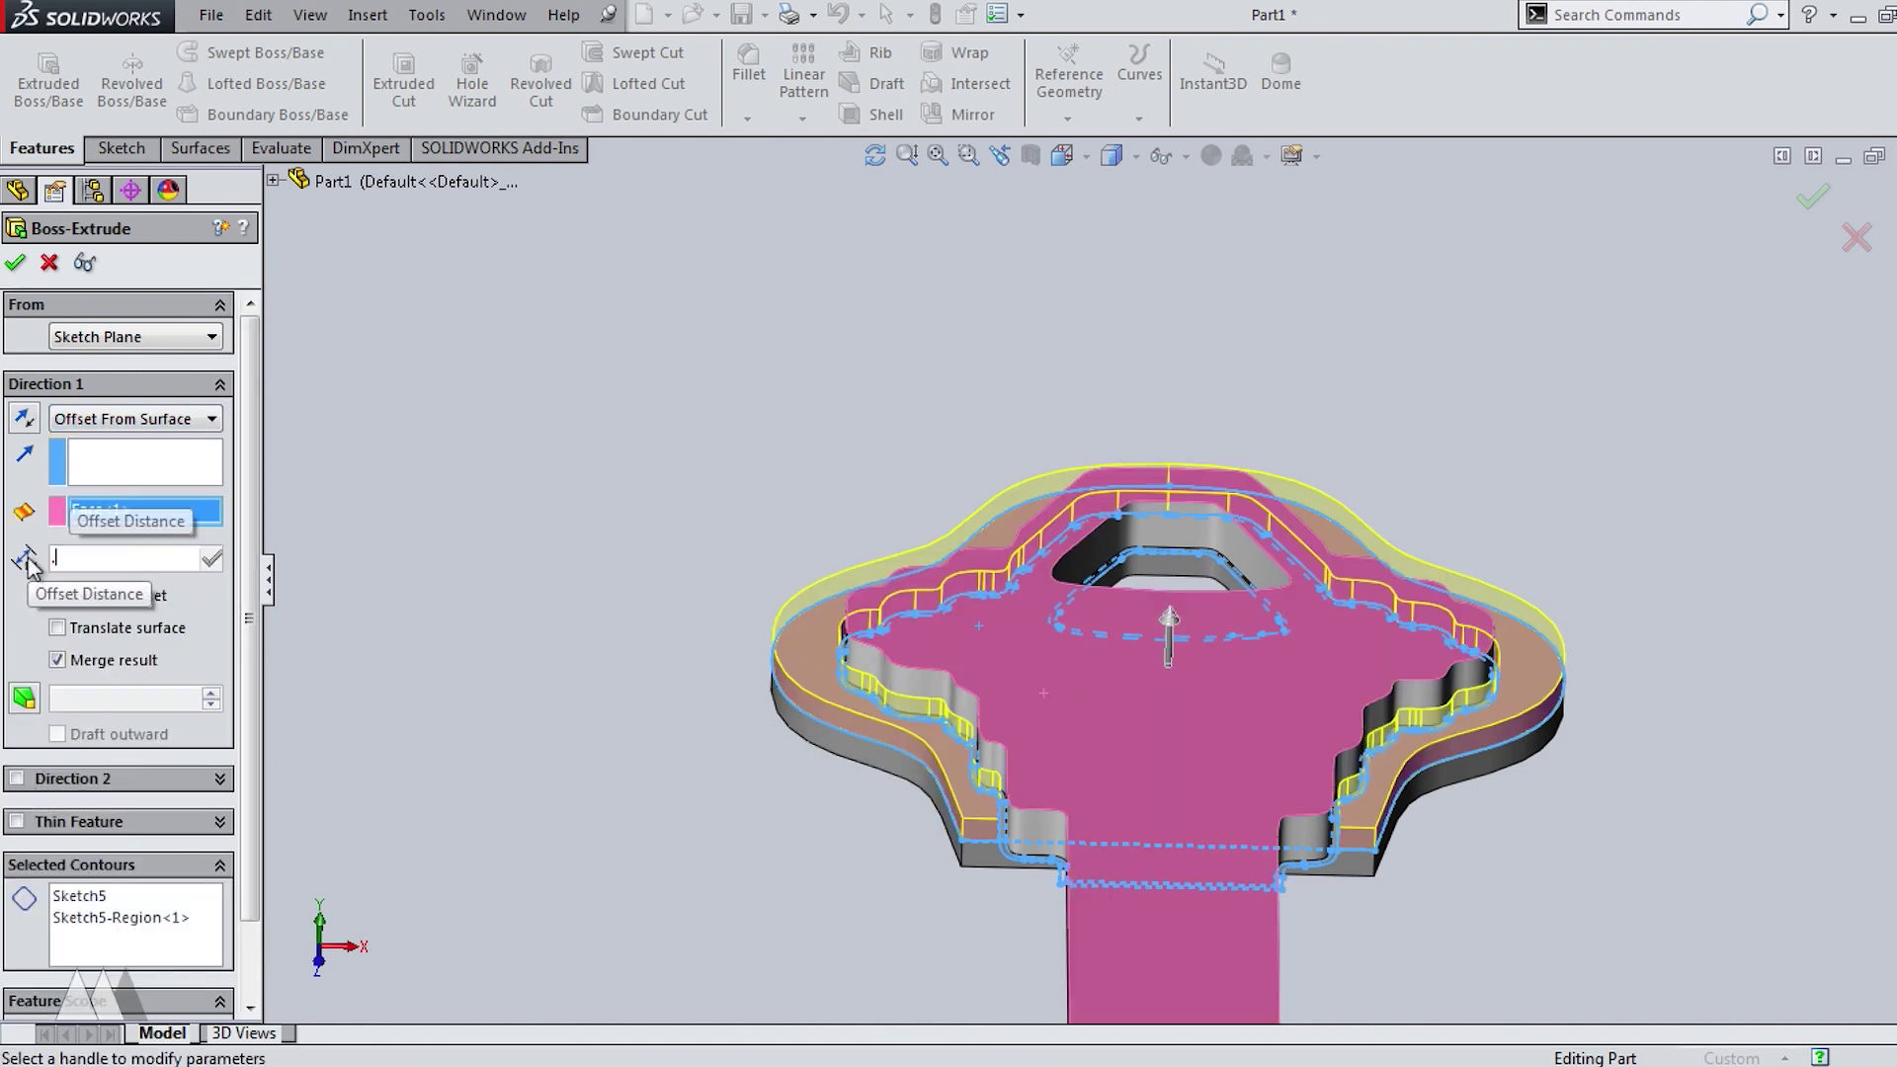
pyautogui.write('2')
pyautogui.press('Return')
pyautogui.moveTo(458, 753); pyautogui.dragTo(453, 694, button='middle')
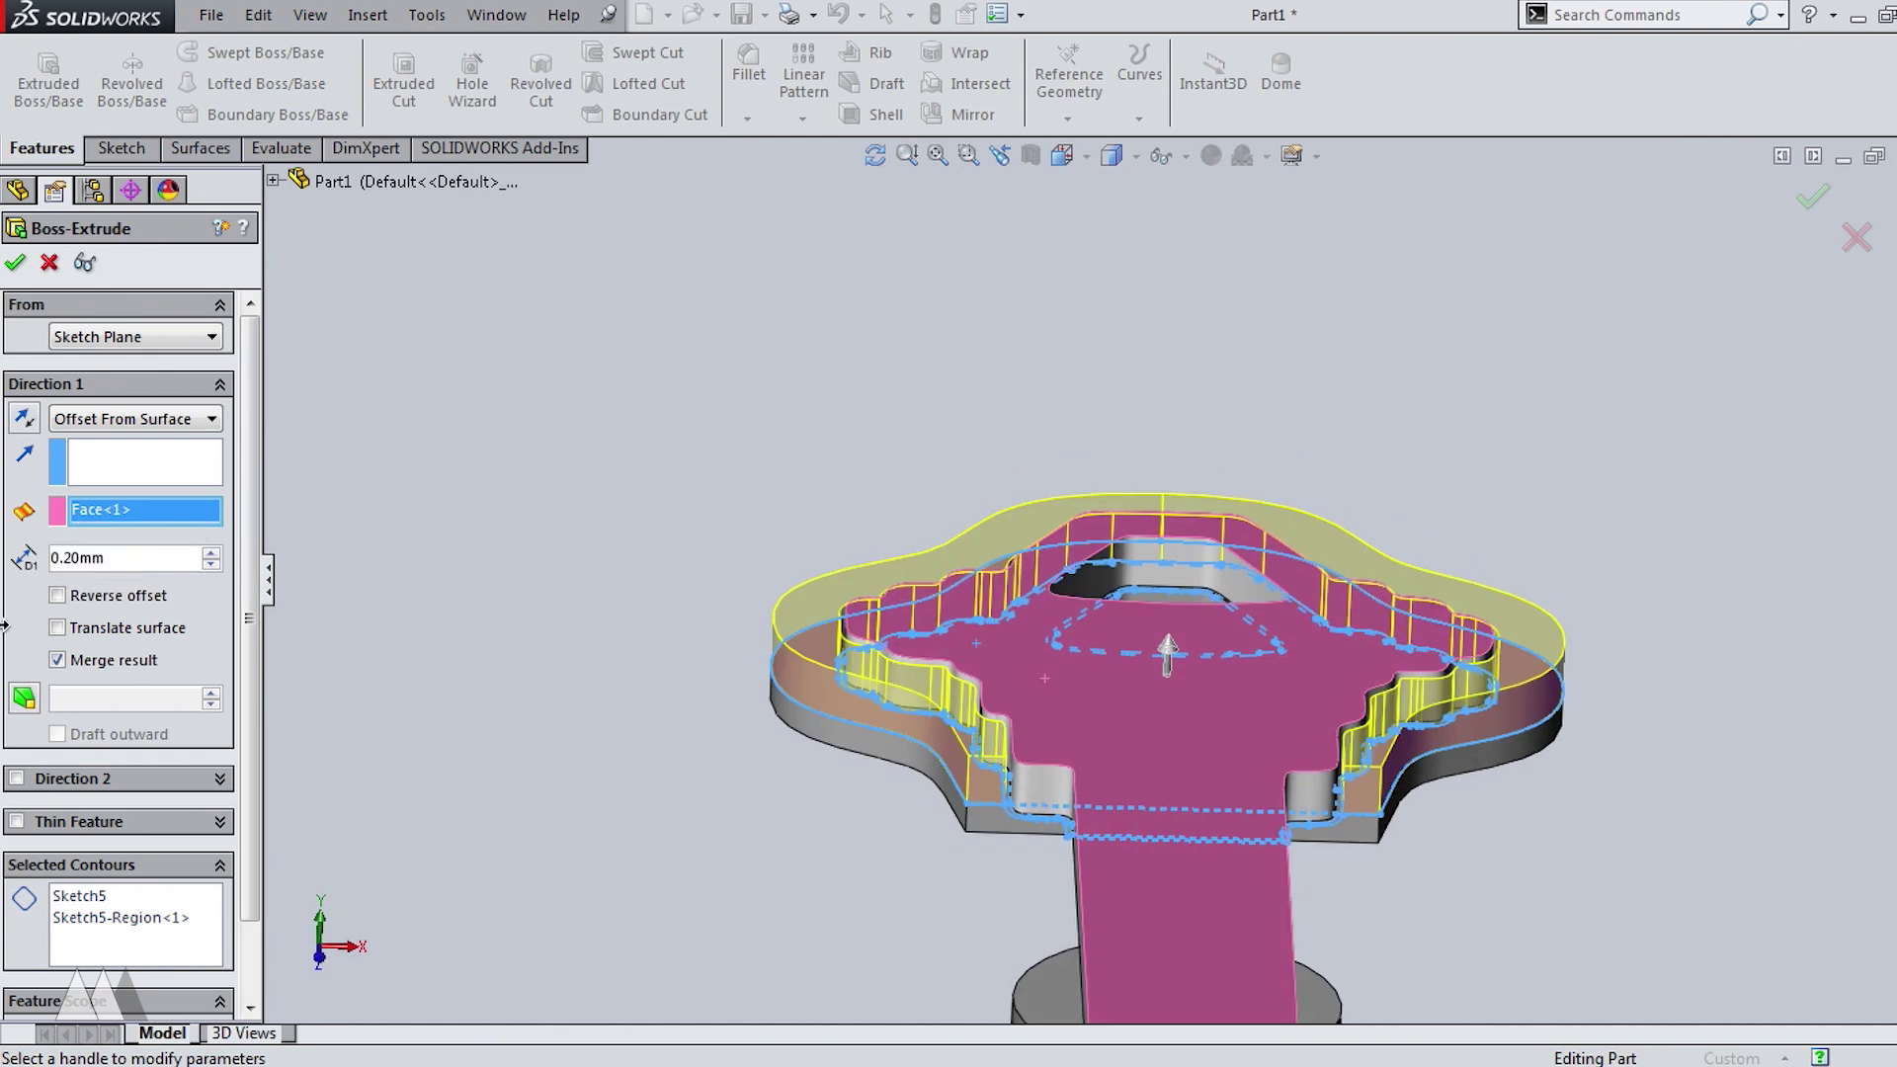
pyautogui.click(56, 594)
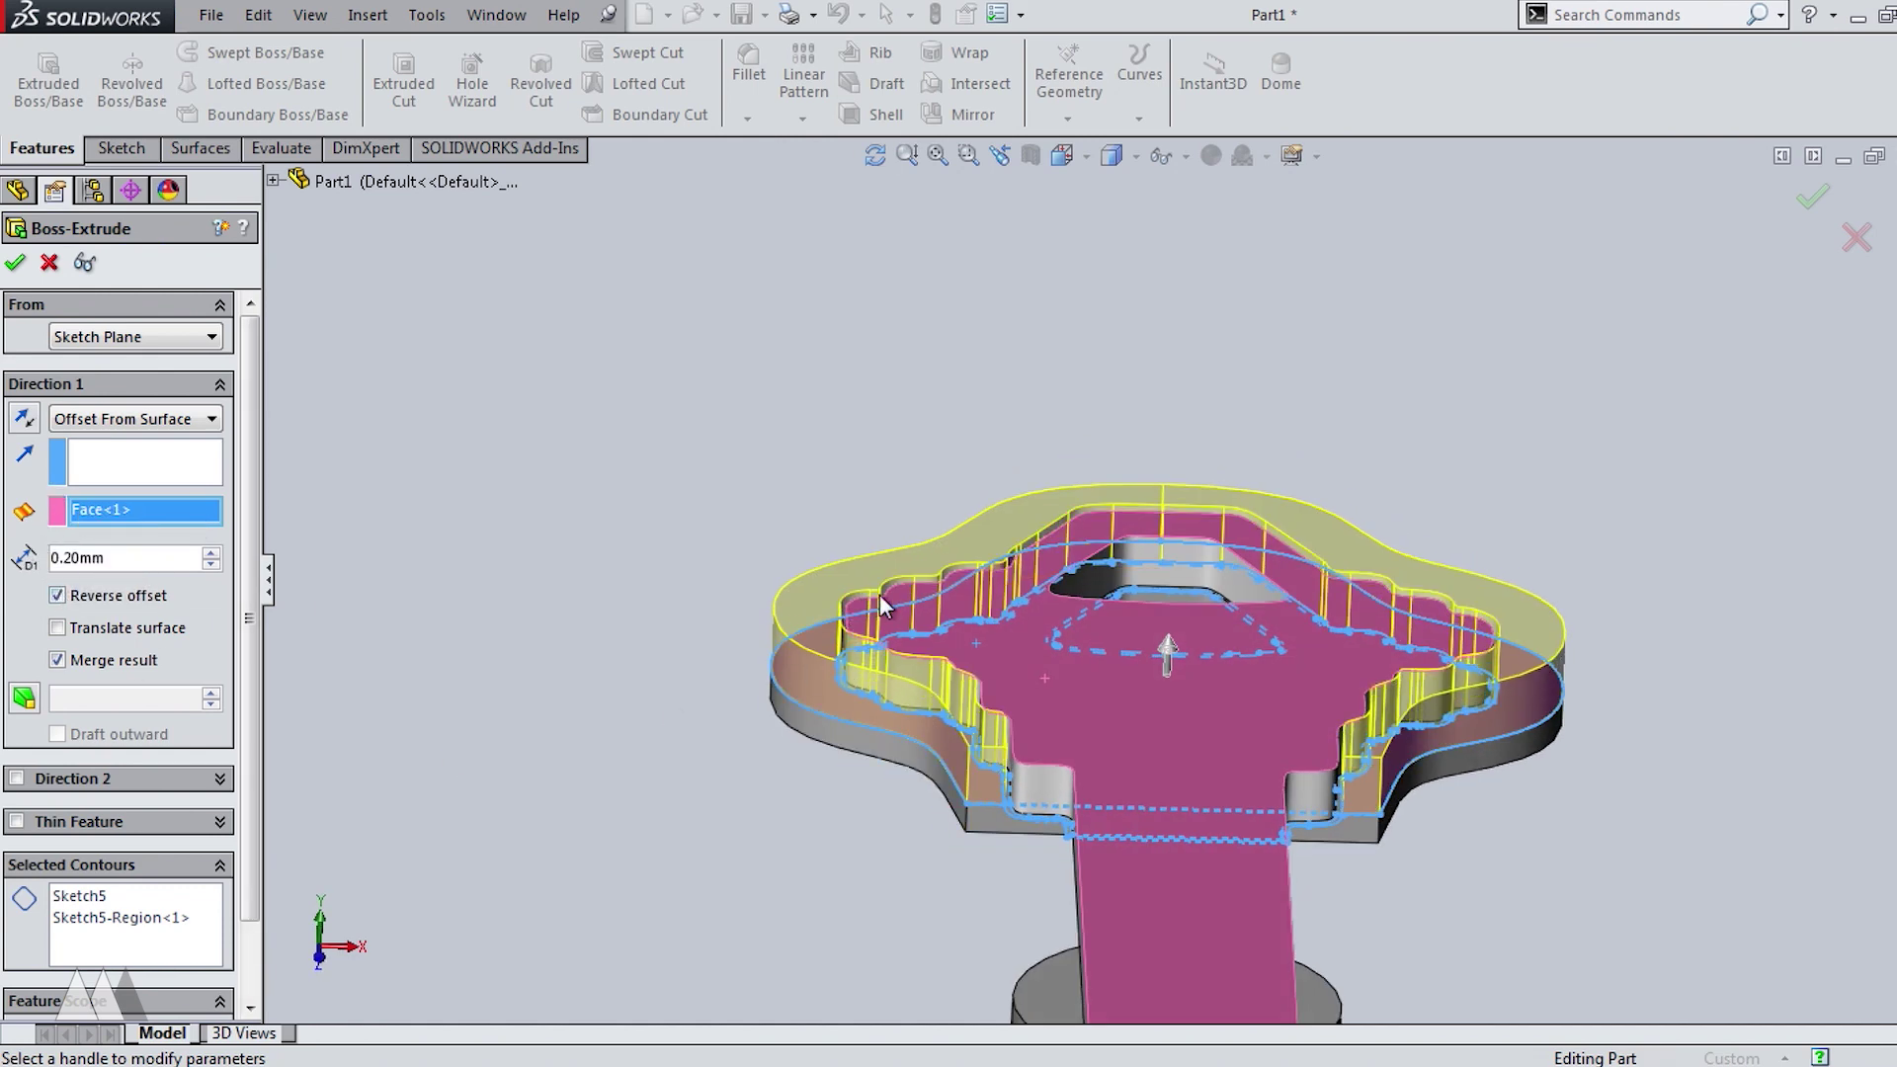
pyautogui.click(15, 261)
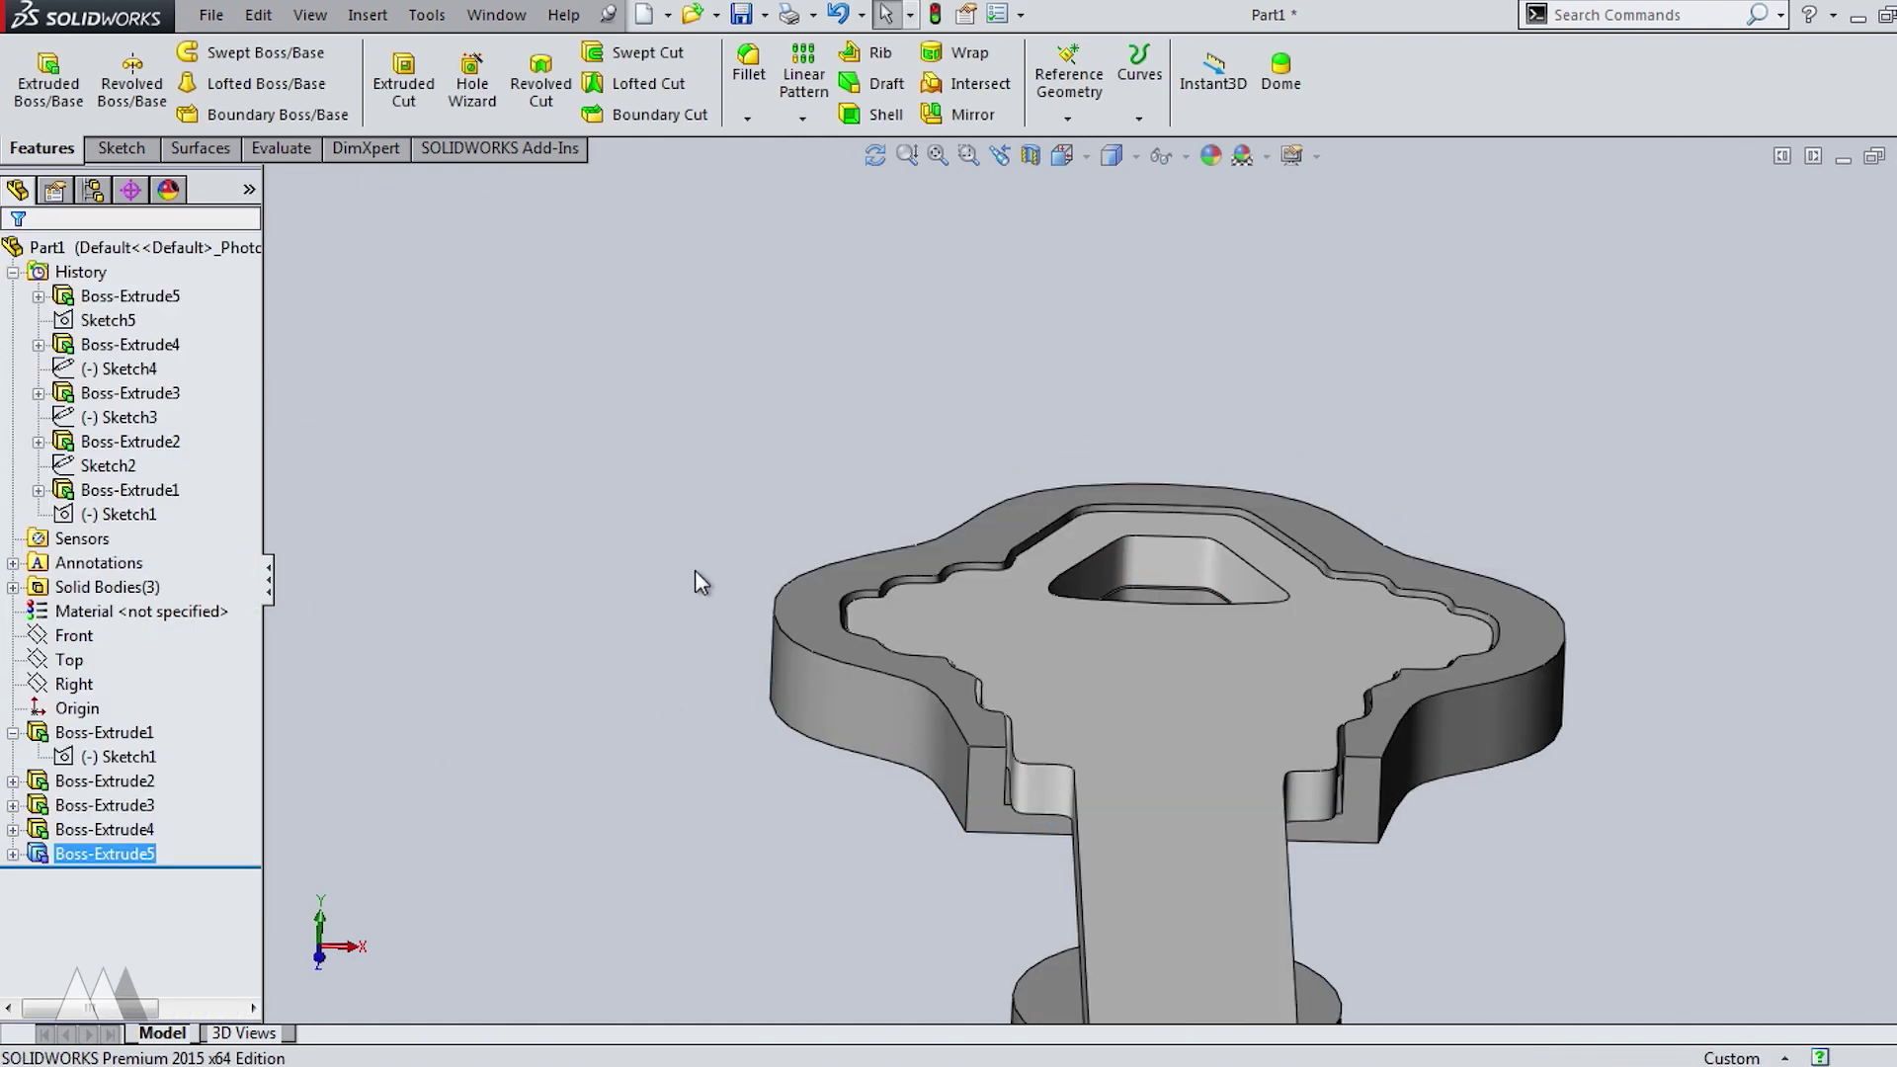
# Edit the cover's base sketch, adding a circle of about 2.54 mm radius on the centerline inside the keyring hole.
pyautogui.moveTo(698, 580); pyautogui.dragTo(788, 683, button='middle')
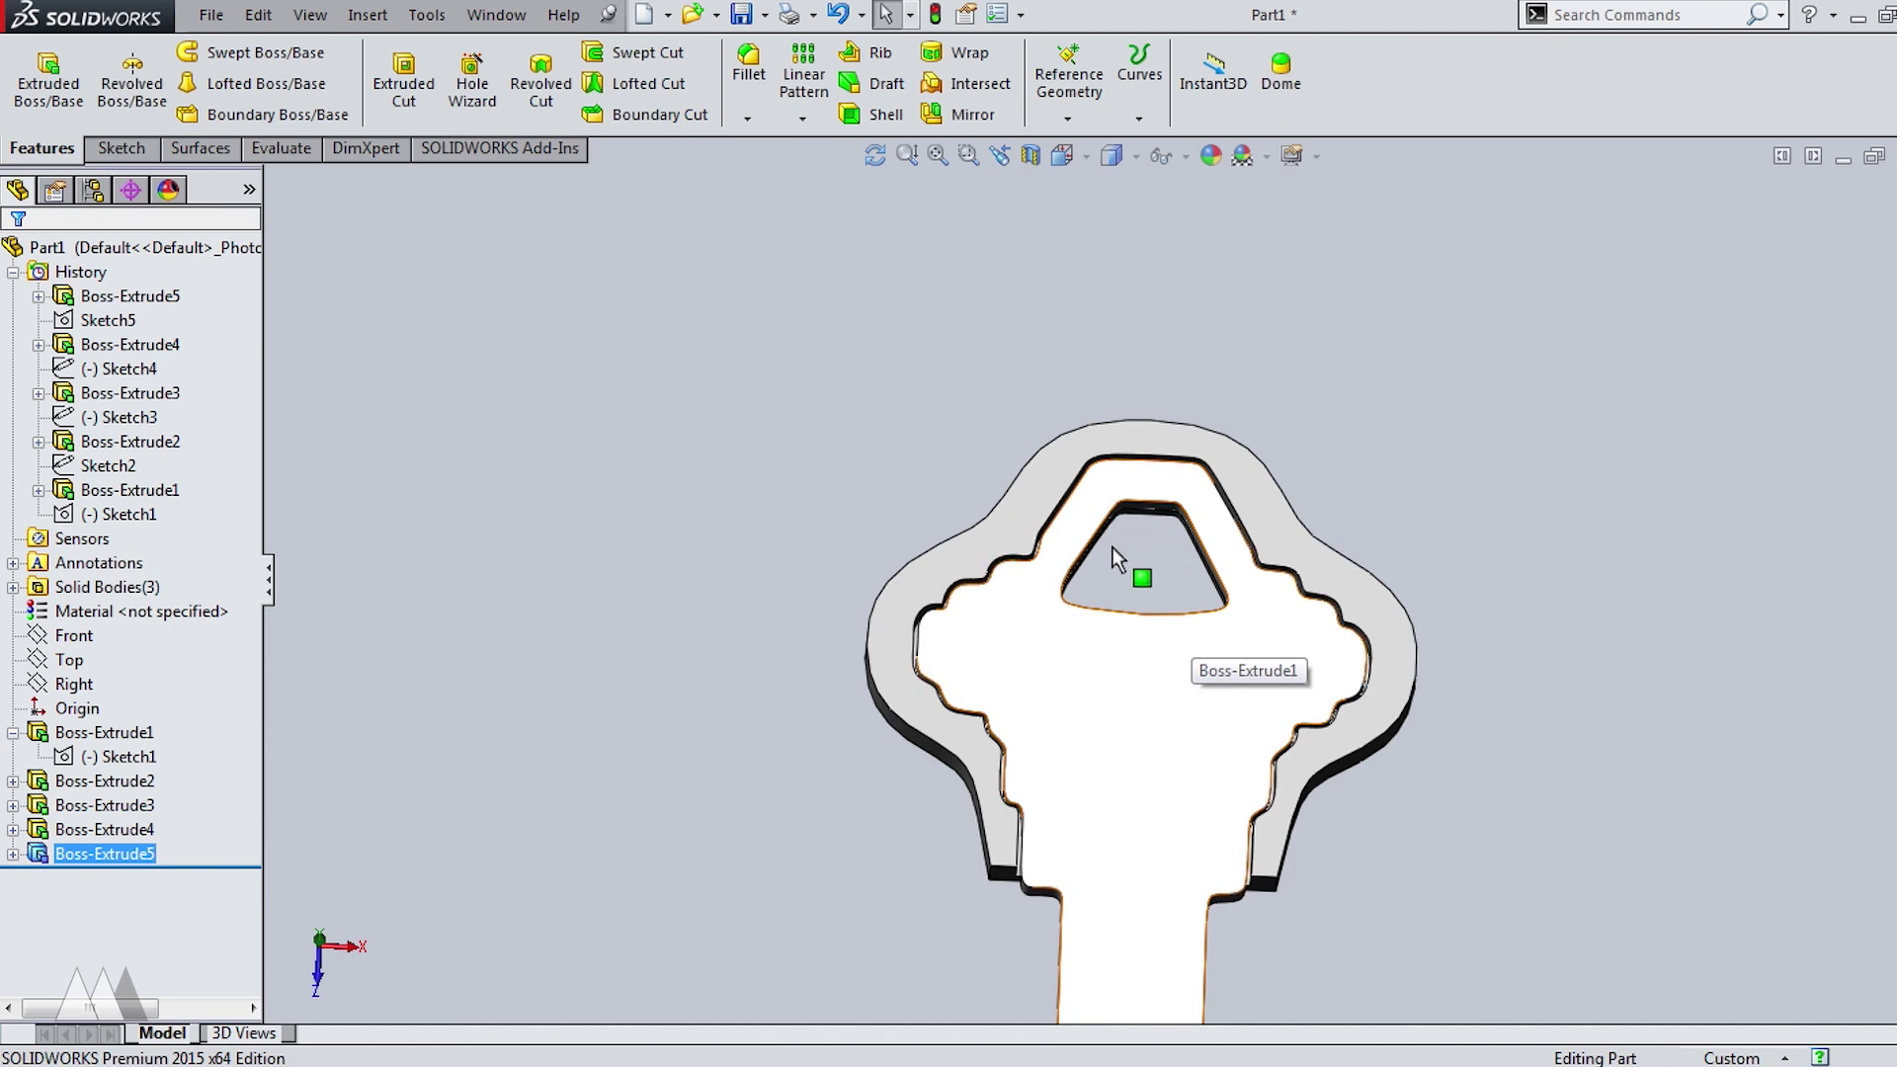
pyautogui.scroll(-1, 1112, 549)
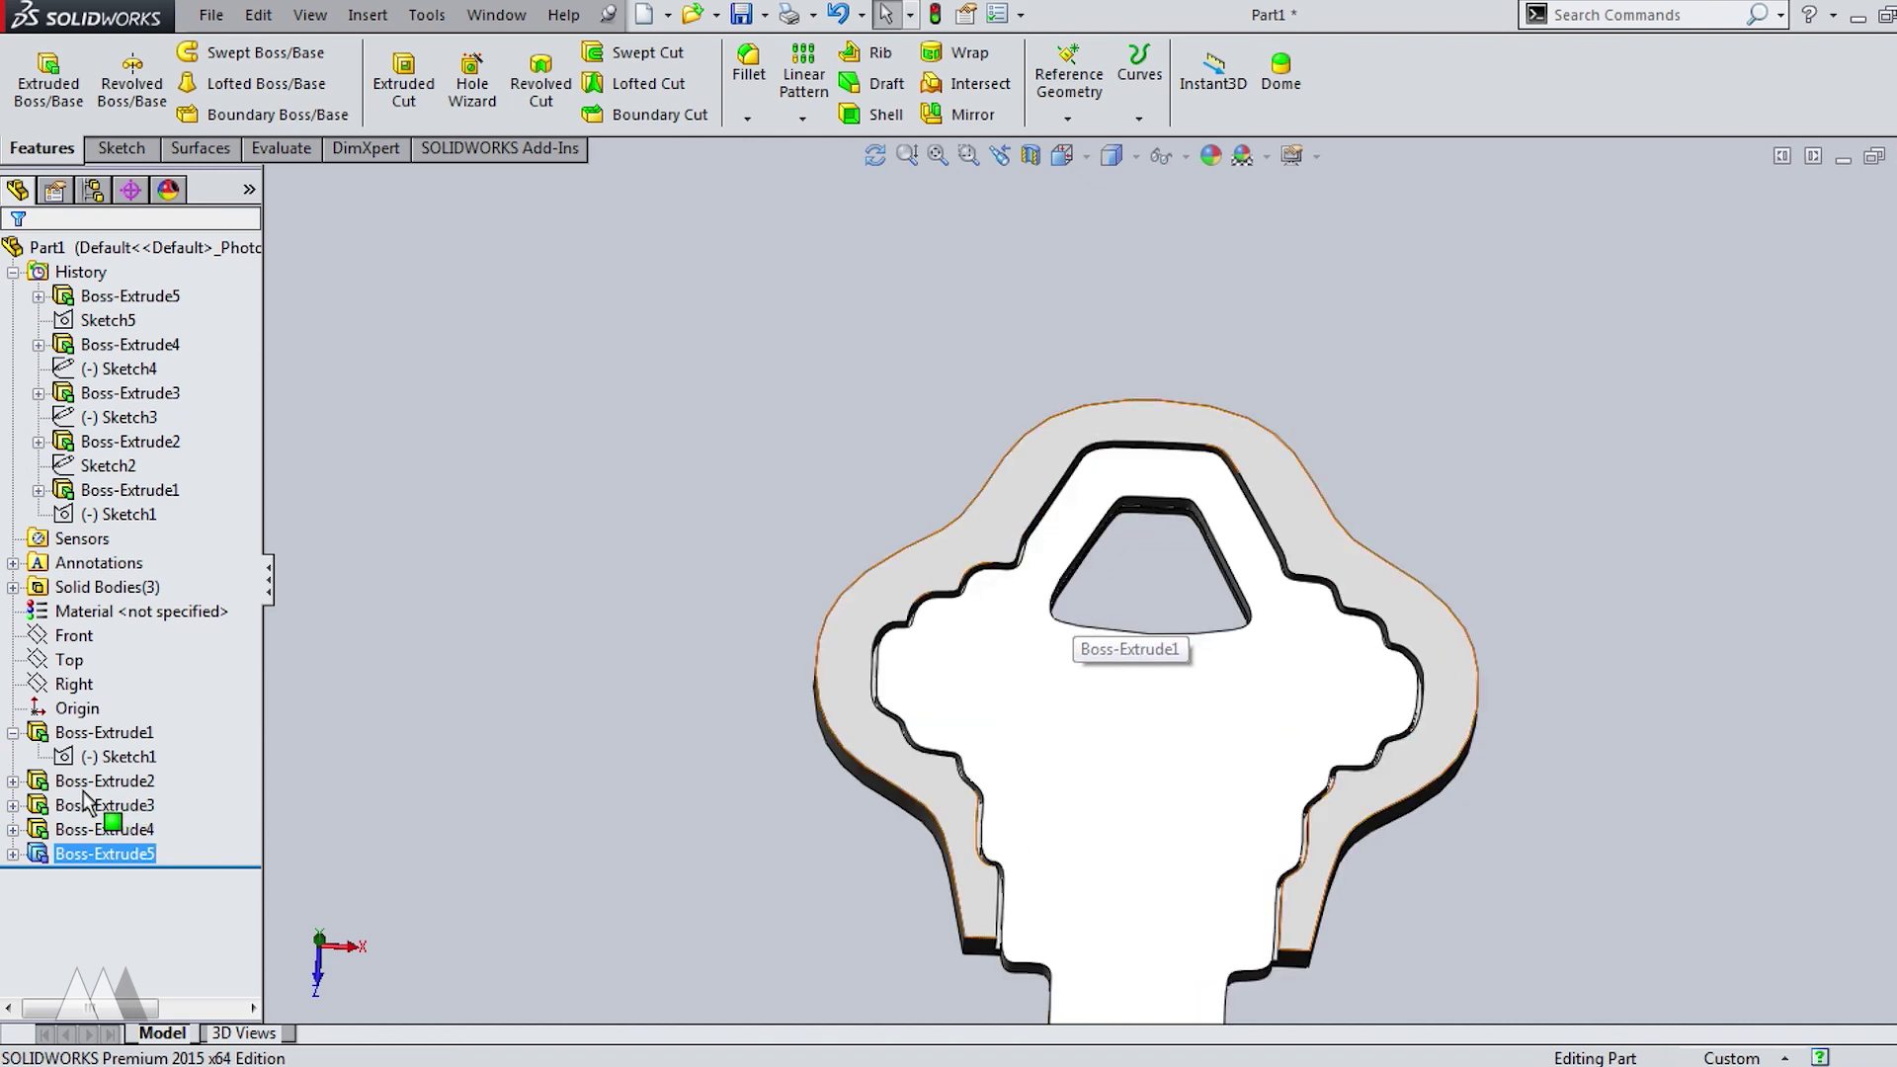
pyautogui.click(79, 830)
pyautogui.click(119, 780)
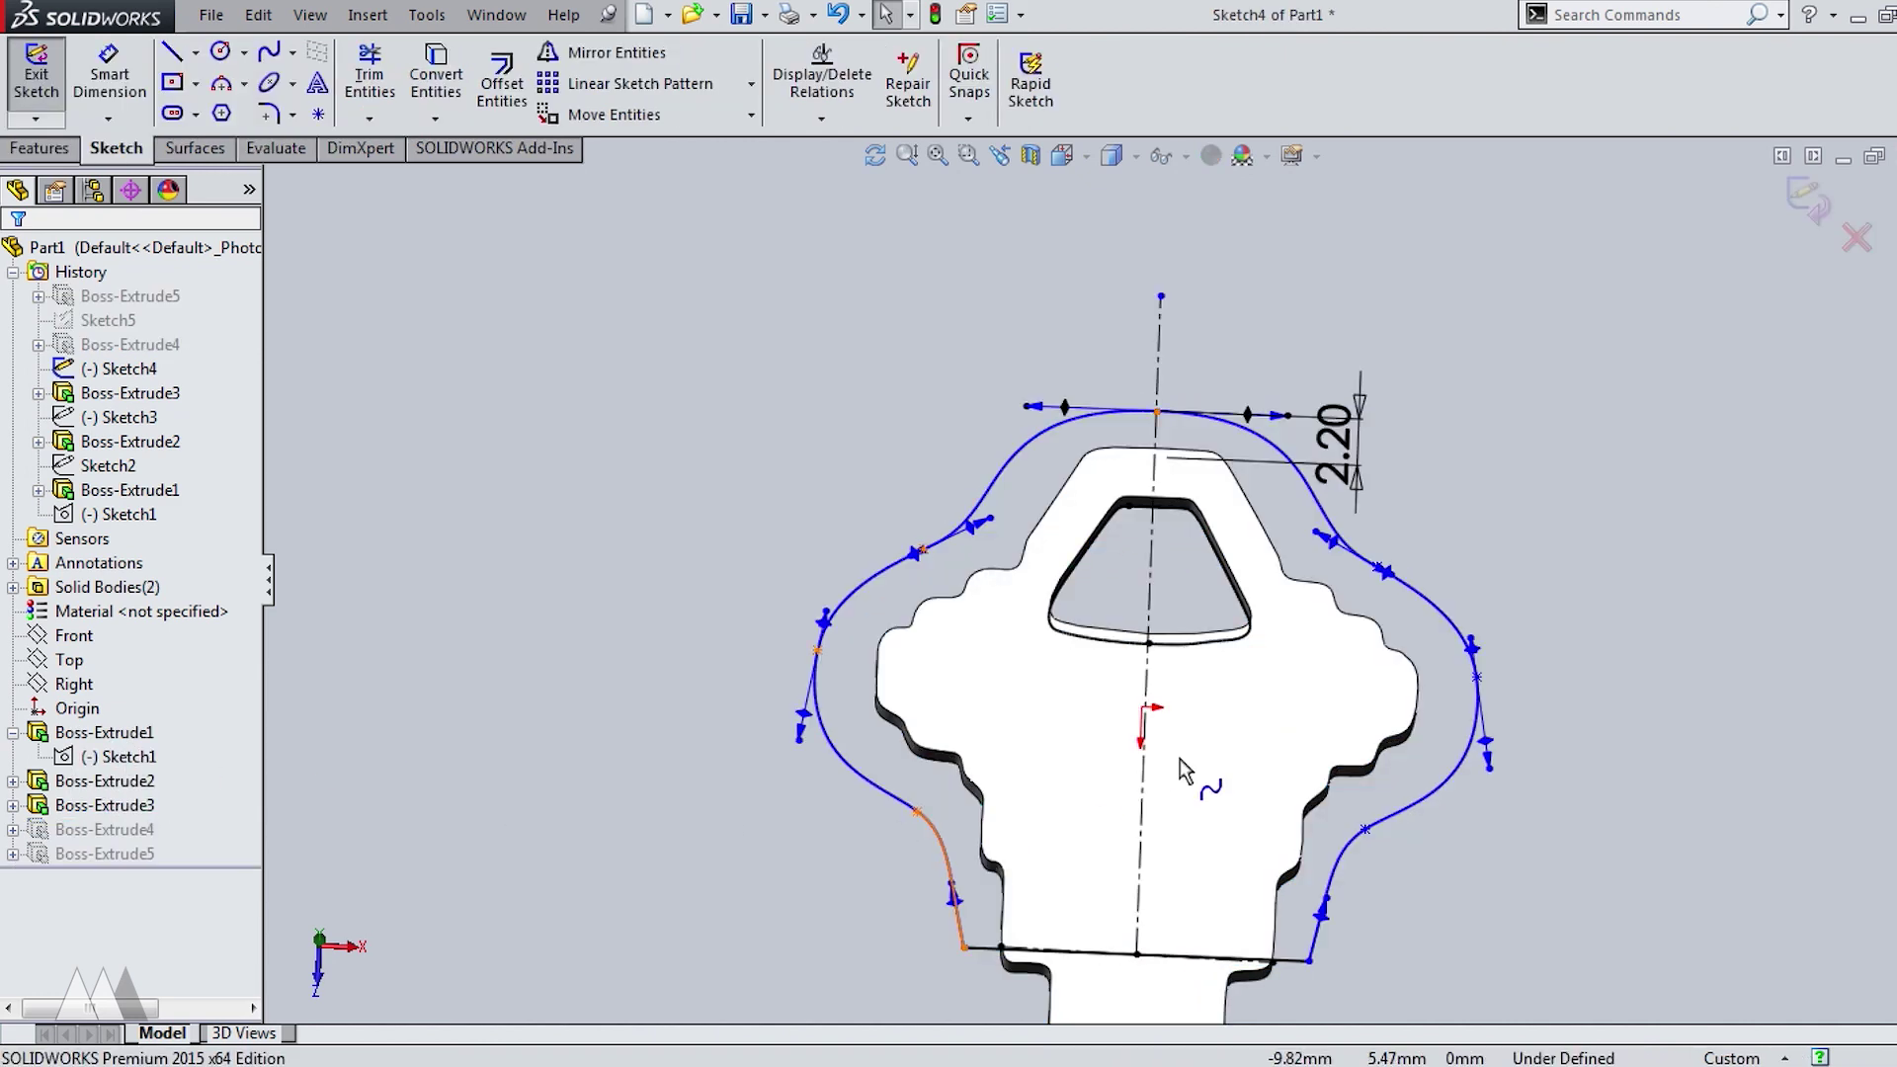
pyautogui.hotkey('ctrl', '8')
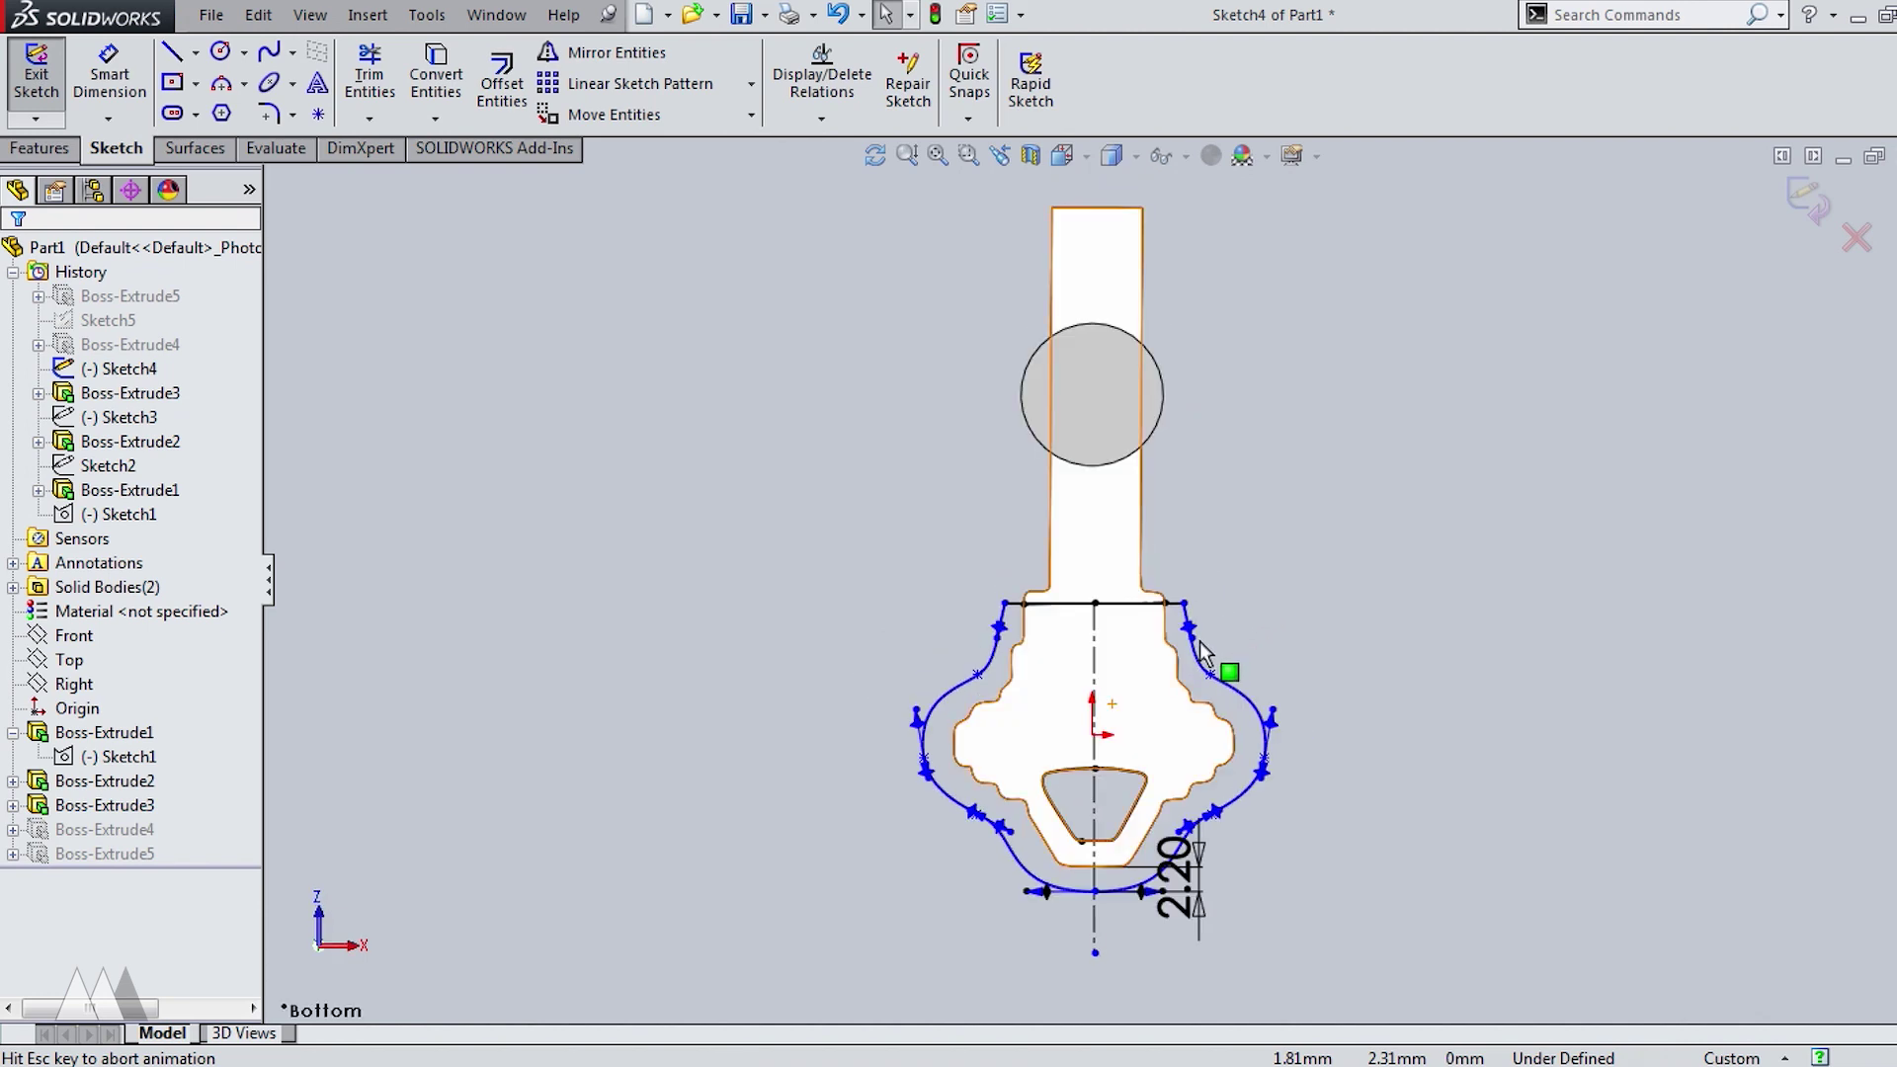
pyautogui.scroll(-5, 1121, 791)
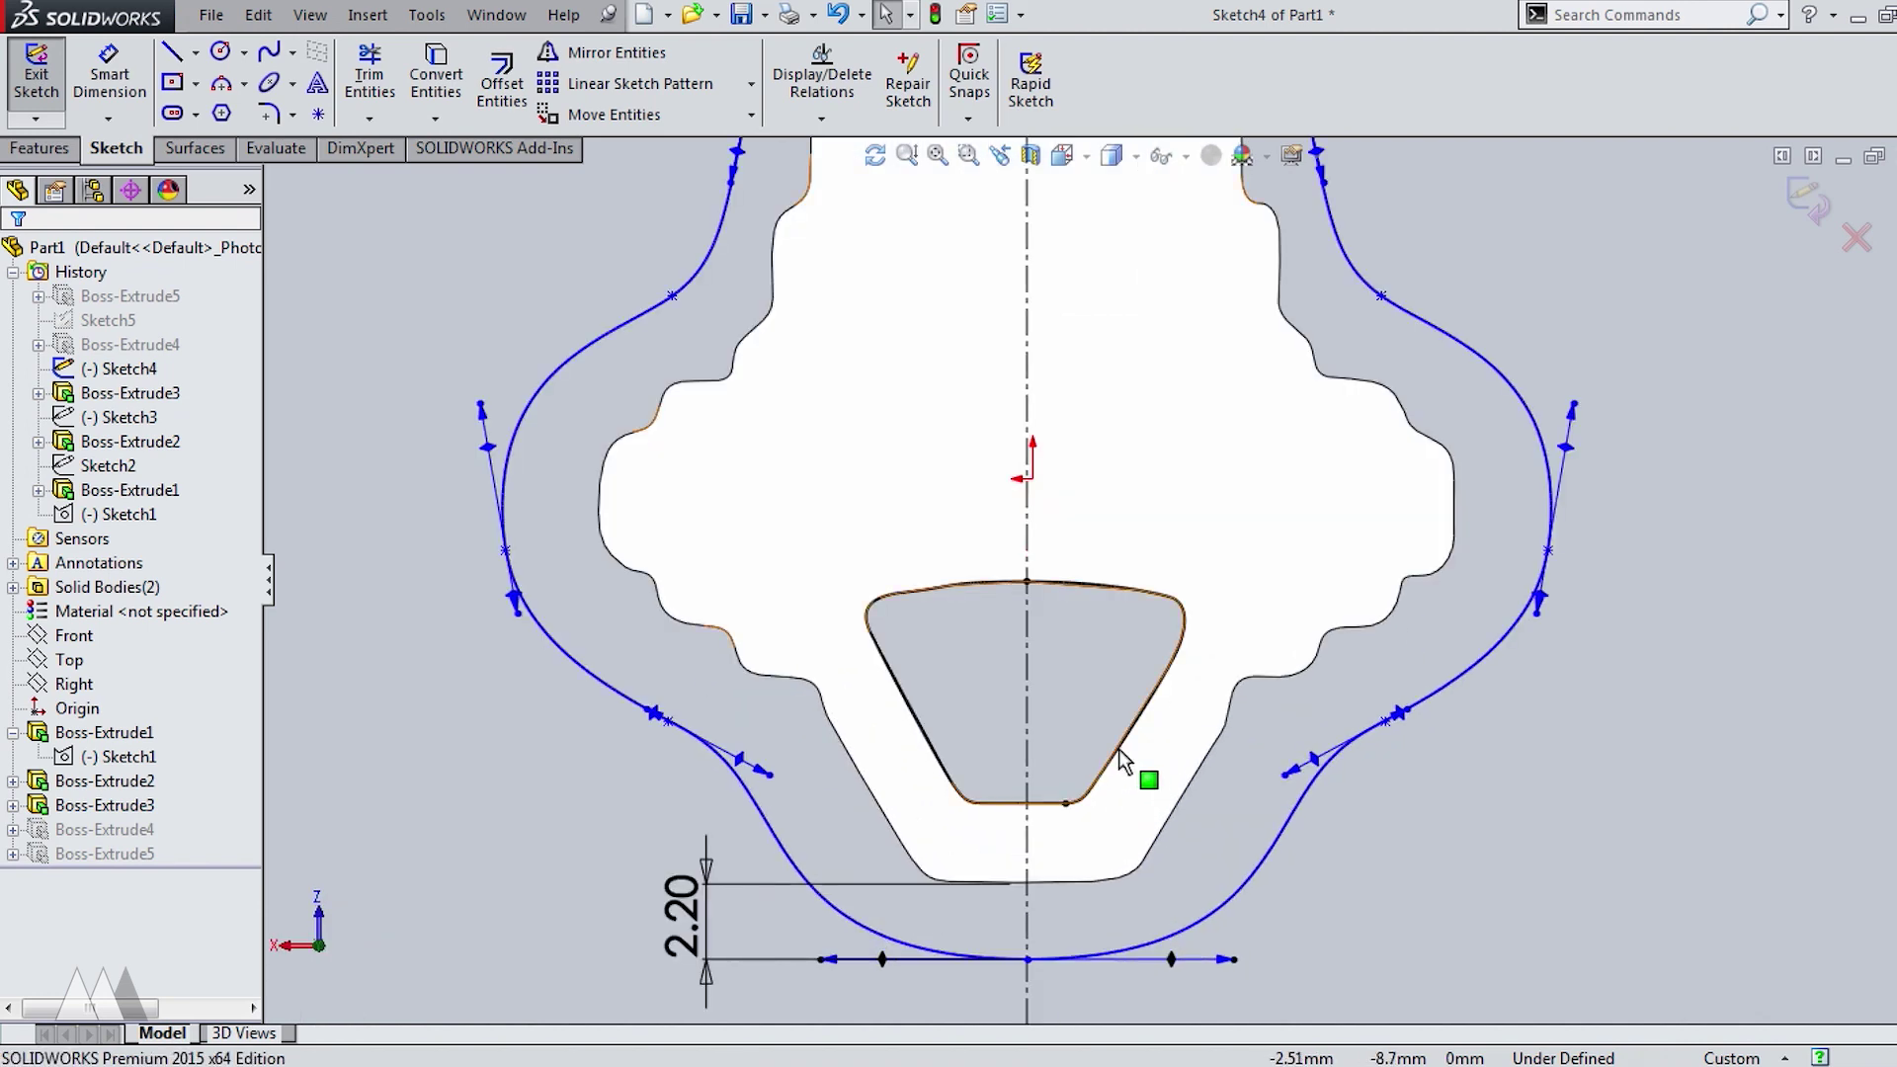
pyautogui.click(221, 51)
pyautogui.click(1027, 684)
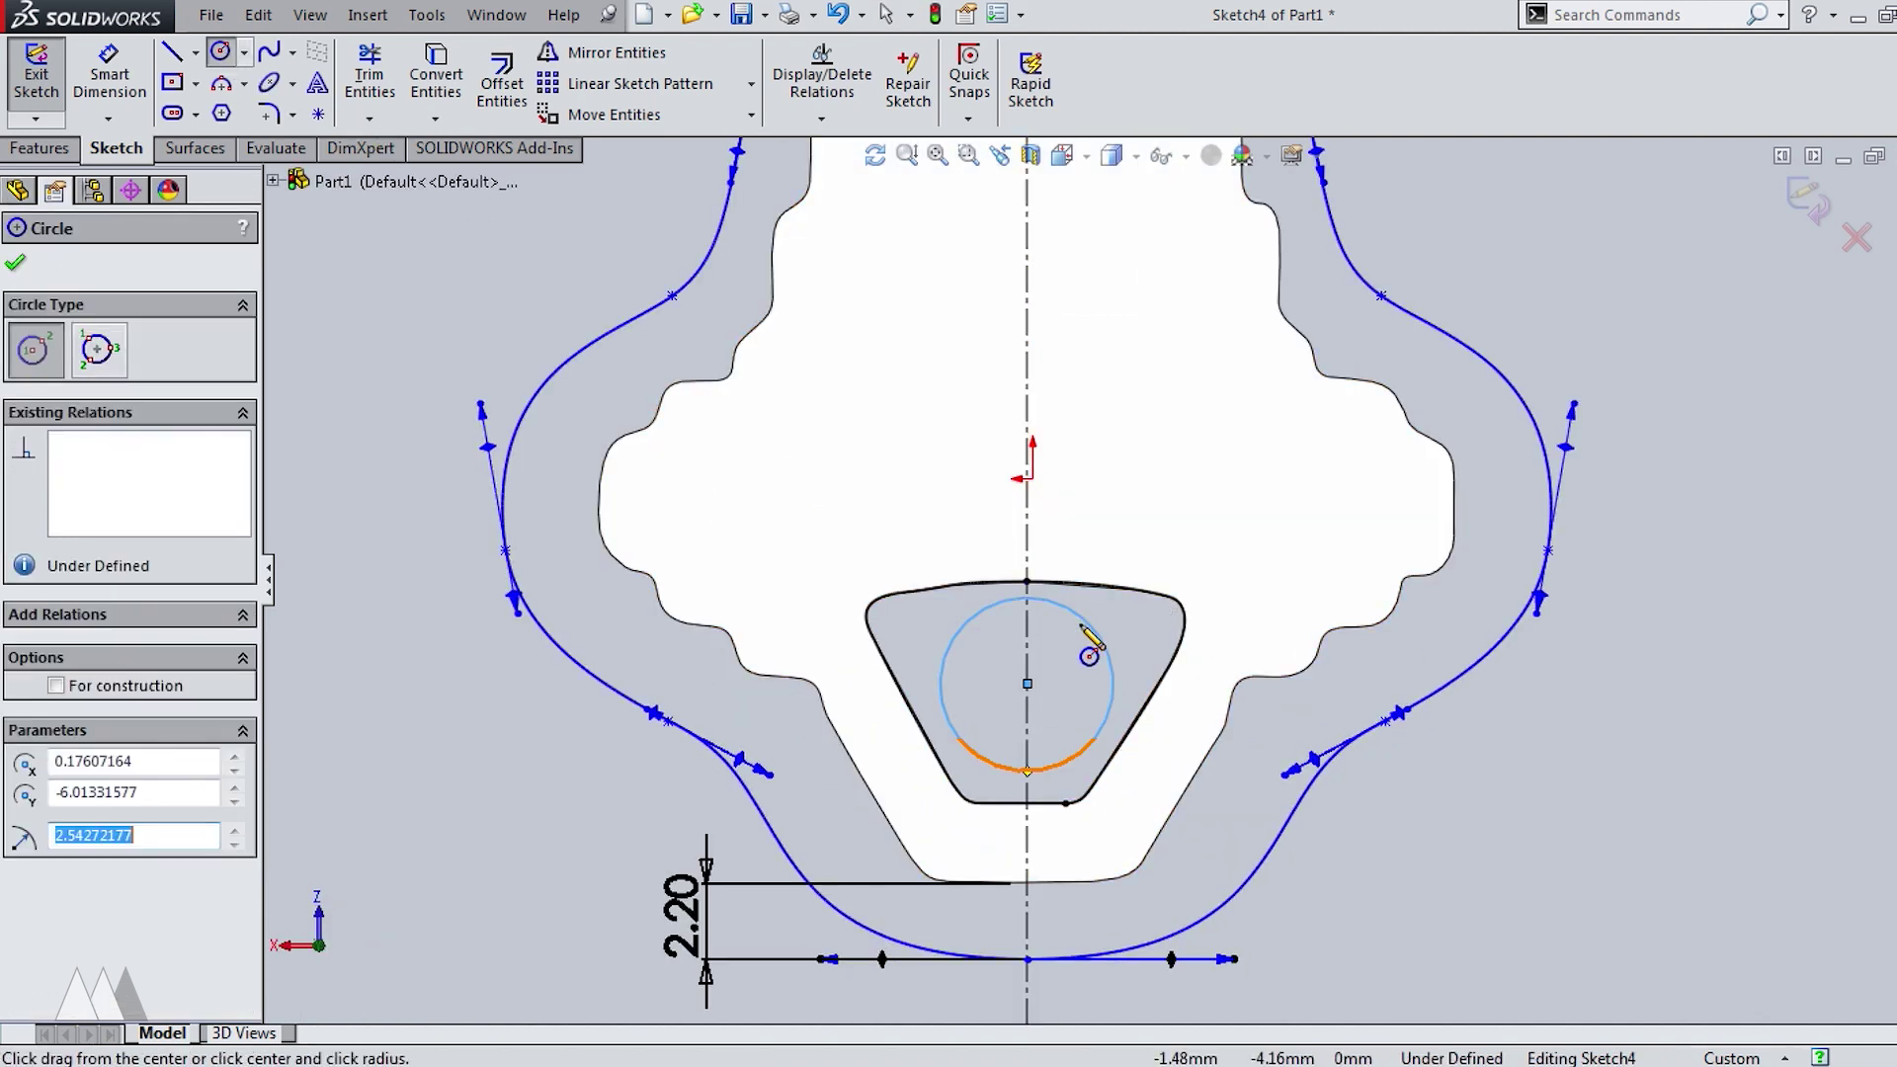
pyautogui.press('Escape')
pyautogui.moveTo(1028, 684); pyautogui.dragTo(1027, 691)
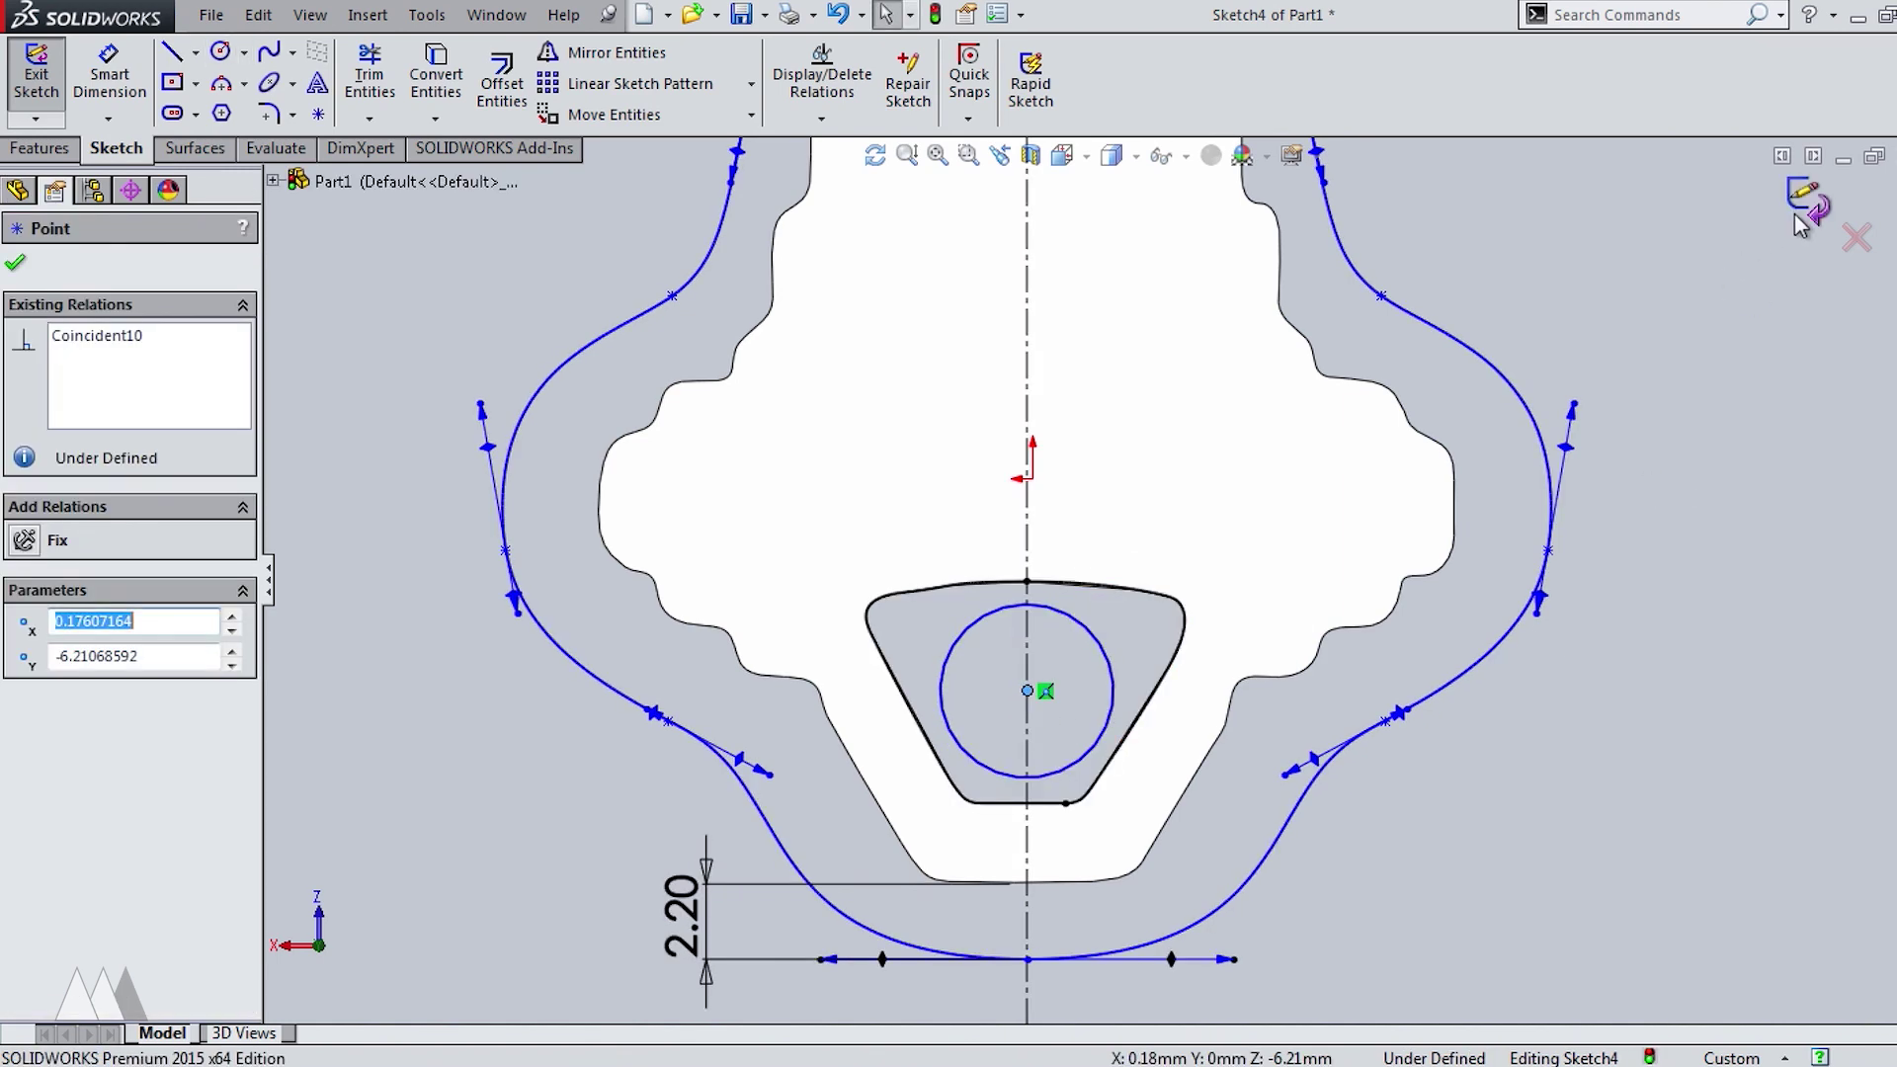
pyautogui.click(1802, 202)
pyautogui.click(952, 678)
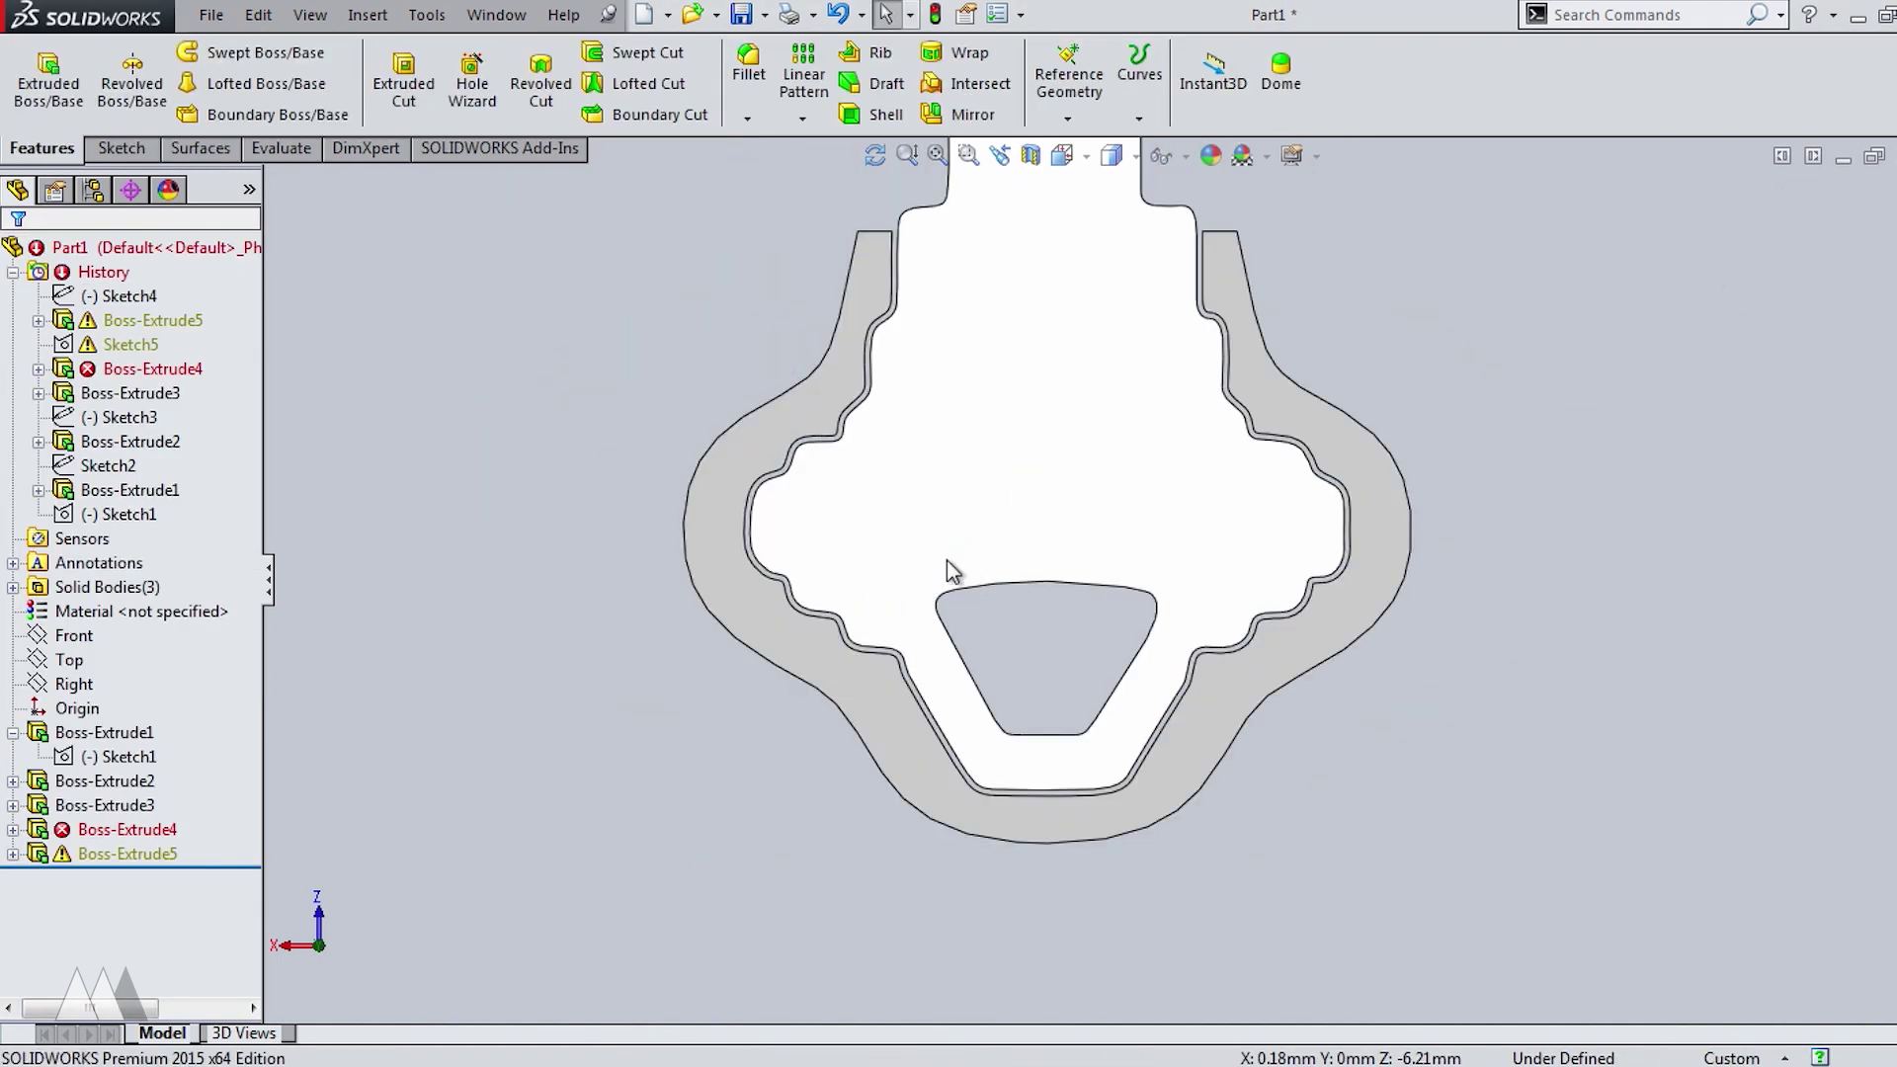
# Redefine the cover's base extrusion with three contours: the outer band, the key-head area, and the triangular keyring area around the circle.
pyautogui.click(127, 829)
pyautogui.click(108, 756)
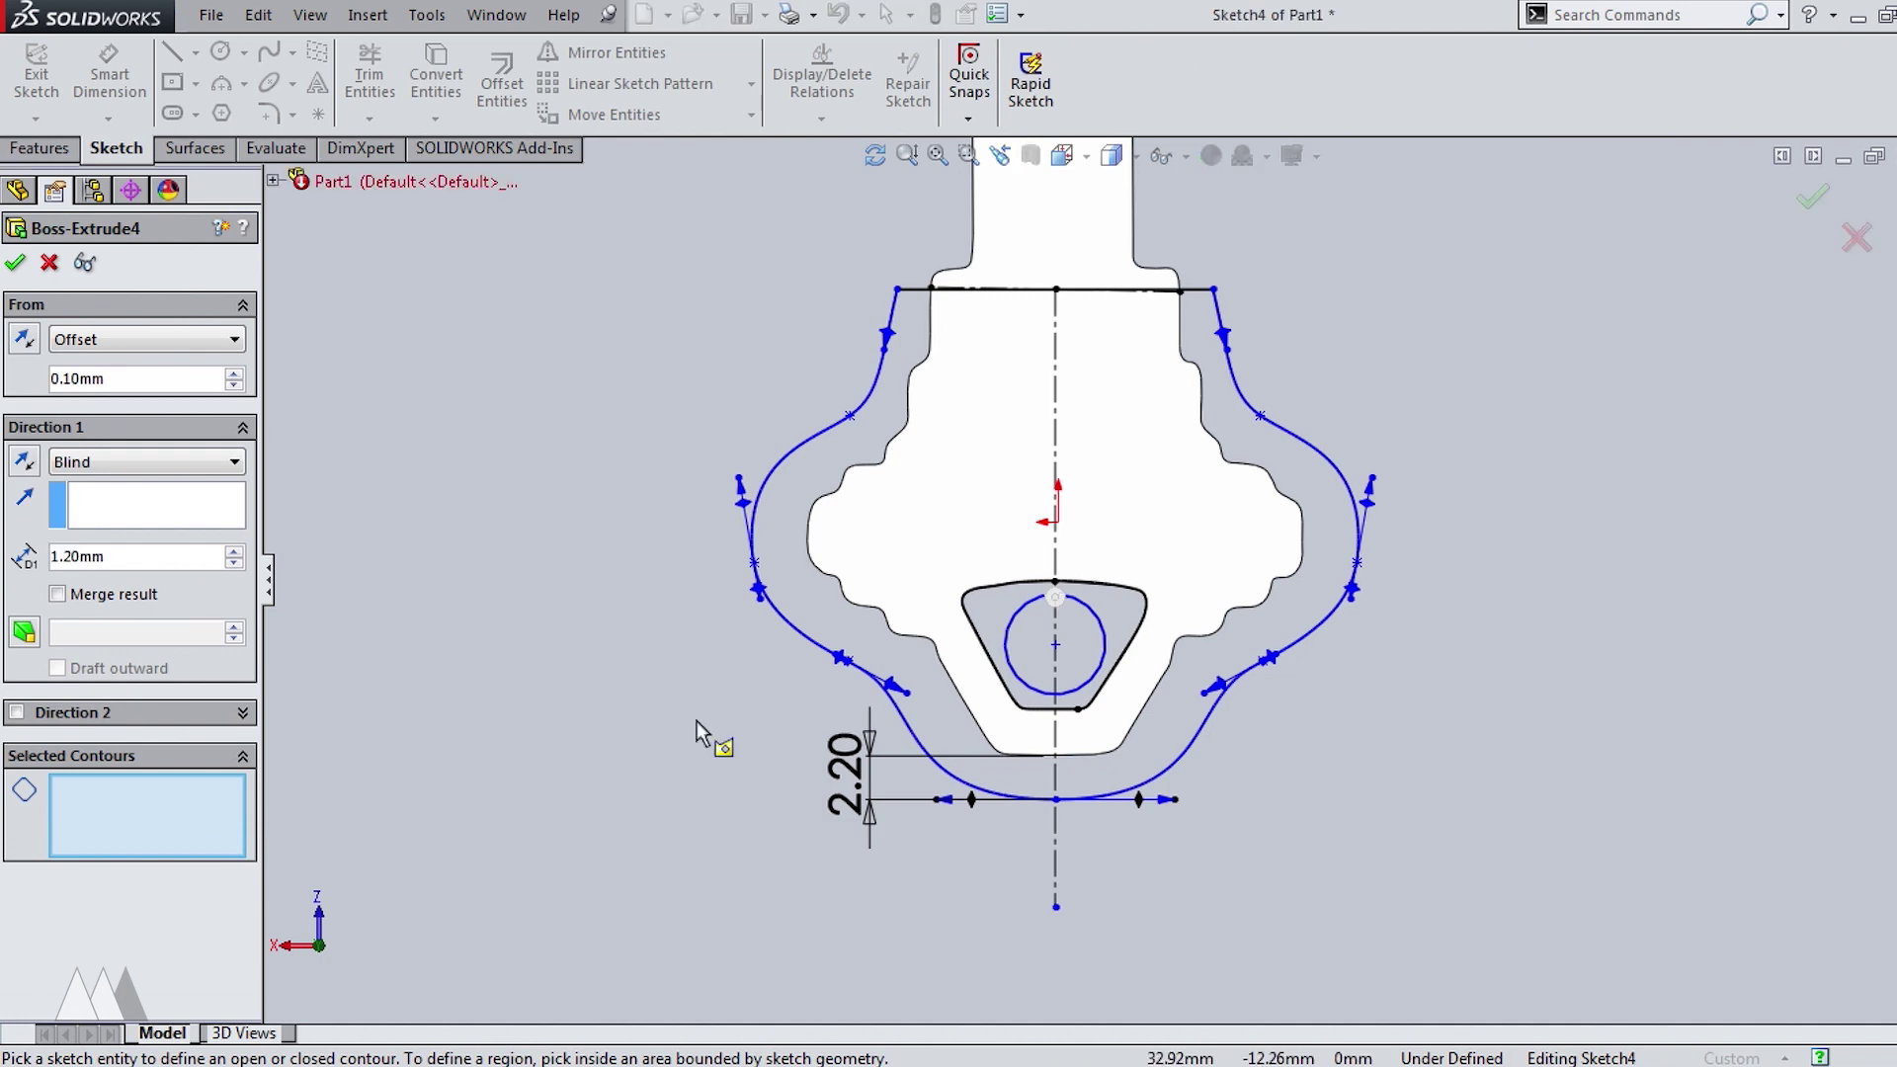
pyautogui.click(1015, 607)
pyautogui.click(904, 664)
pyautogui.moveTo(904, 664); pyautogui.dragTo(1246, 492, button='middle')
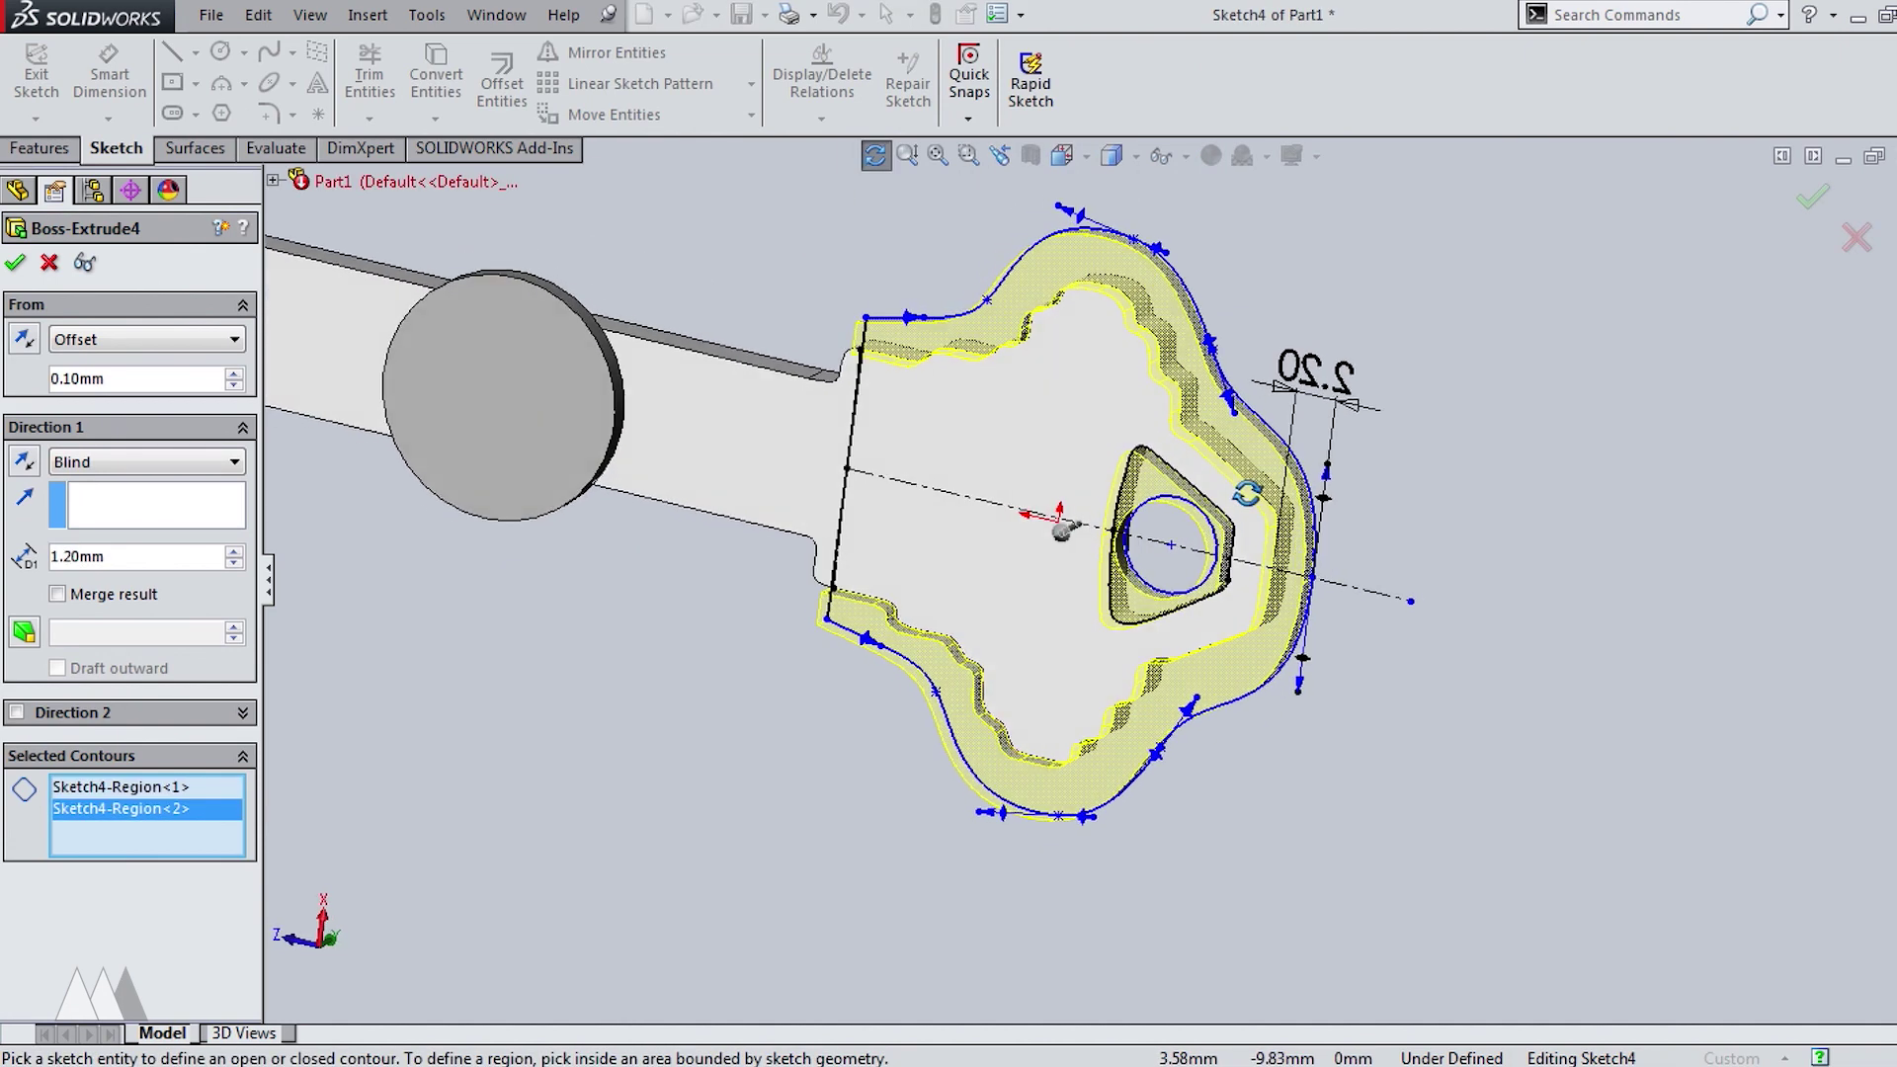
pyautogui.click(1024, 399)
pyautogui.moveTo(1028, 402); pyautogui.dragTo(1093, 721, button='middle')
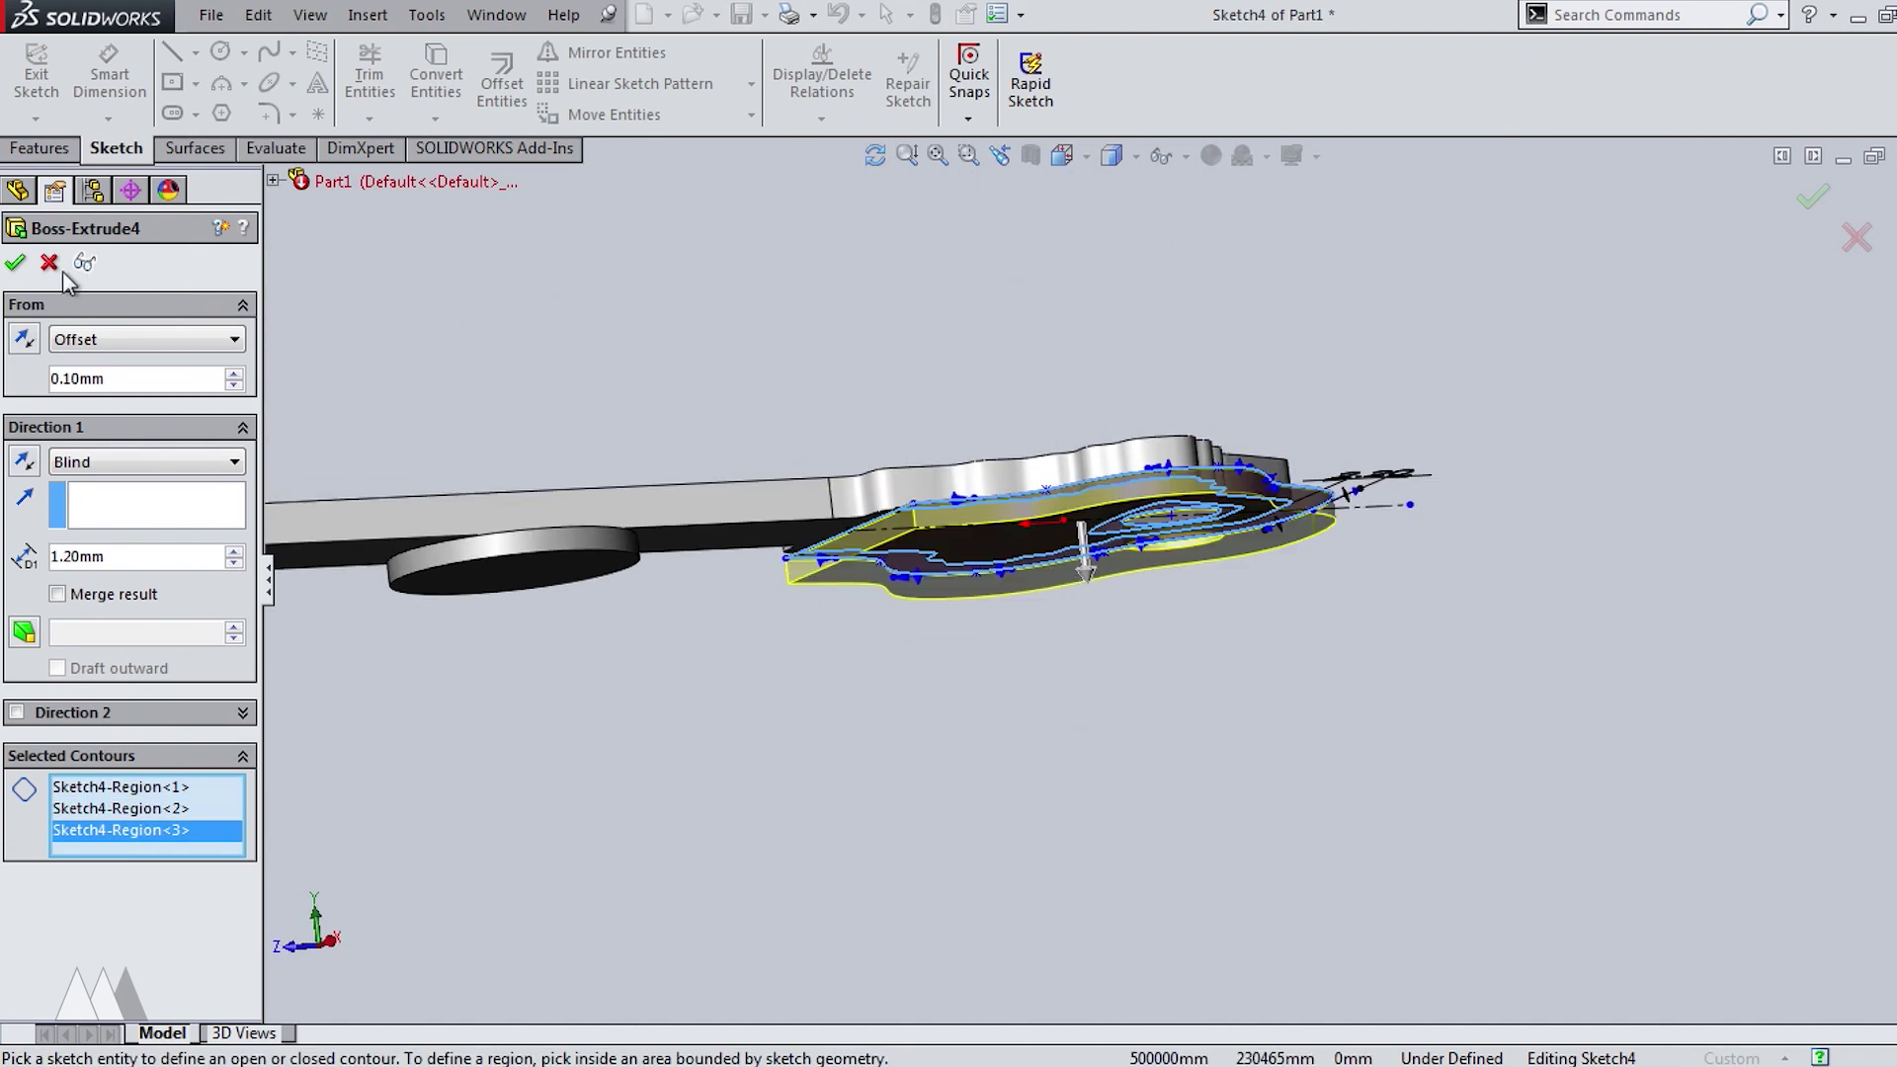
pyautogui.click(15, 262)
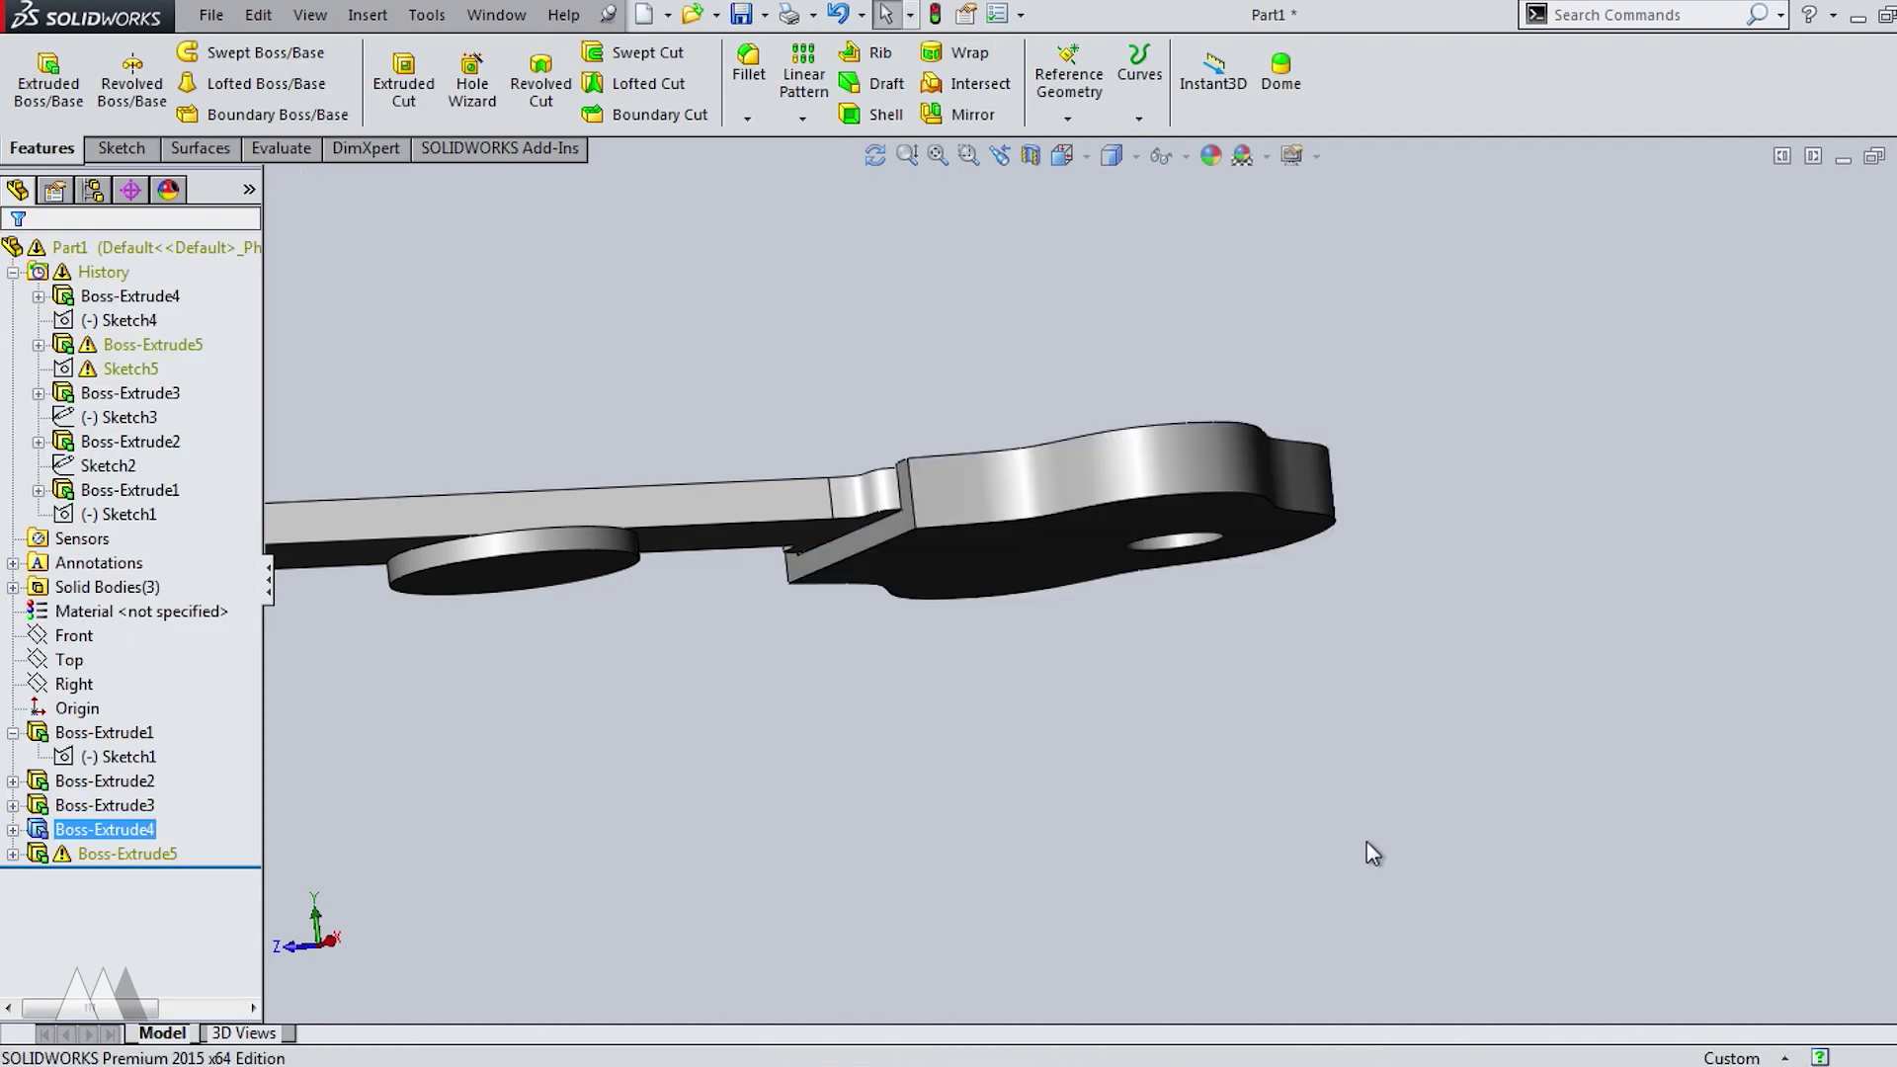
pyautogui.moveTo(1367, 845); pyautogui.dragTo(1385, 899, button='middle')
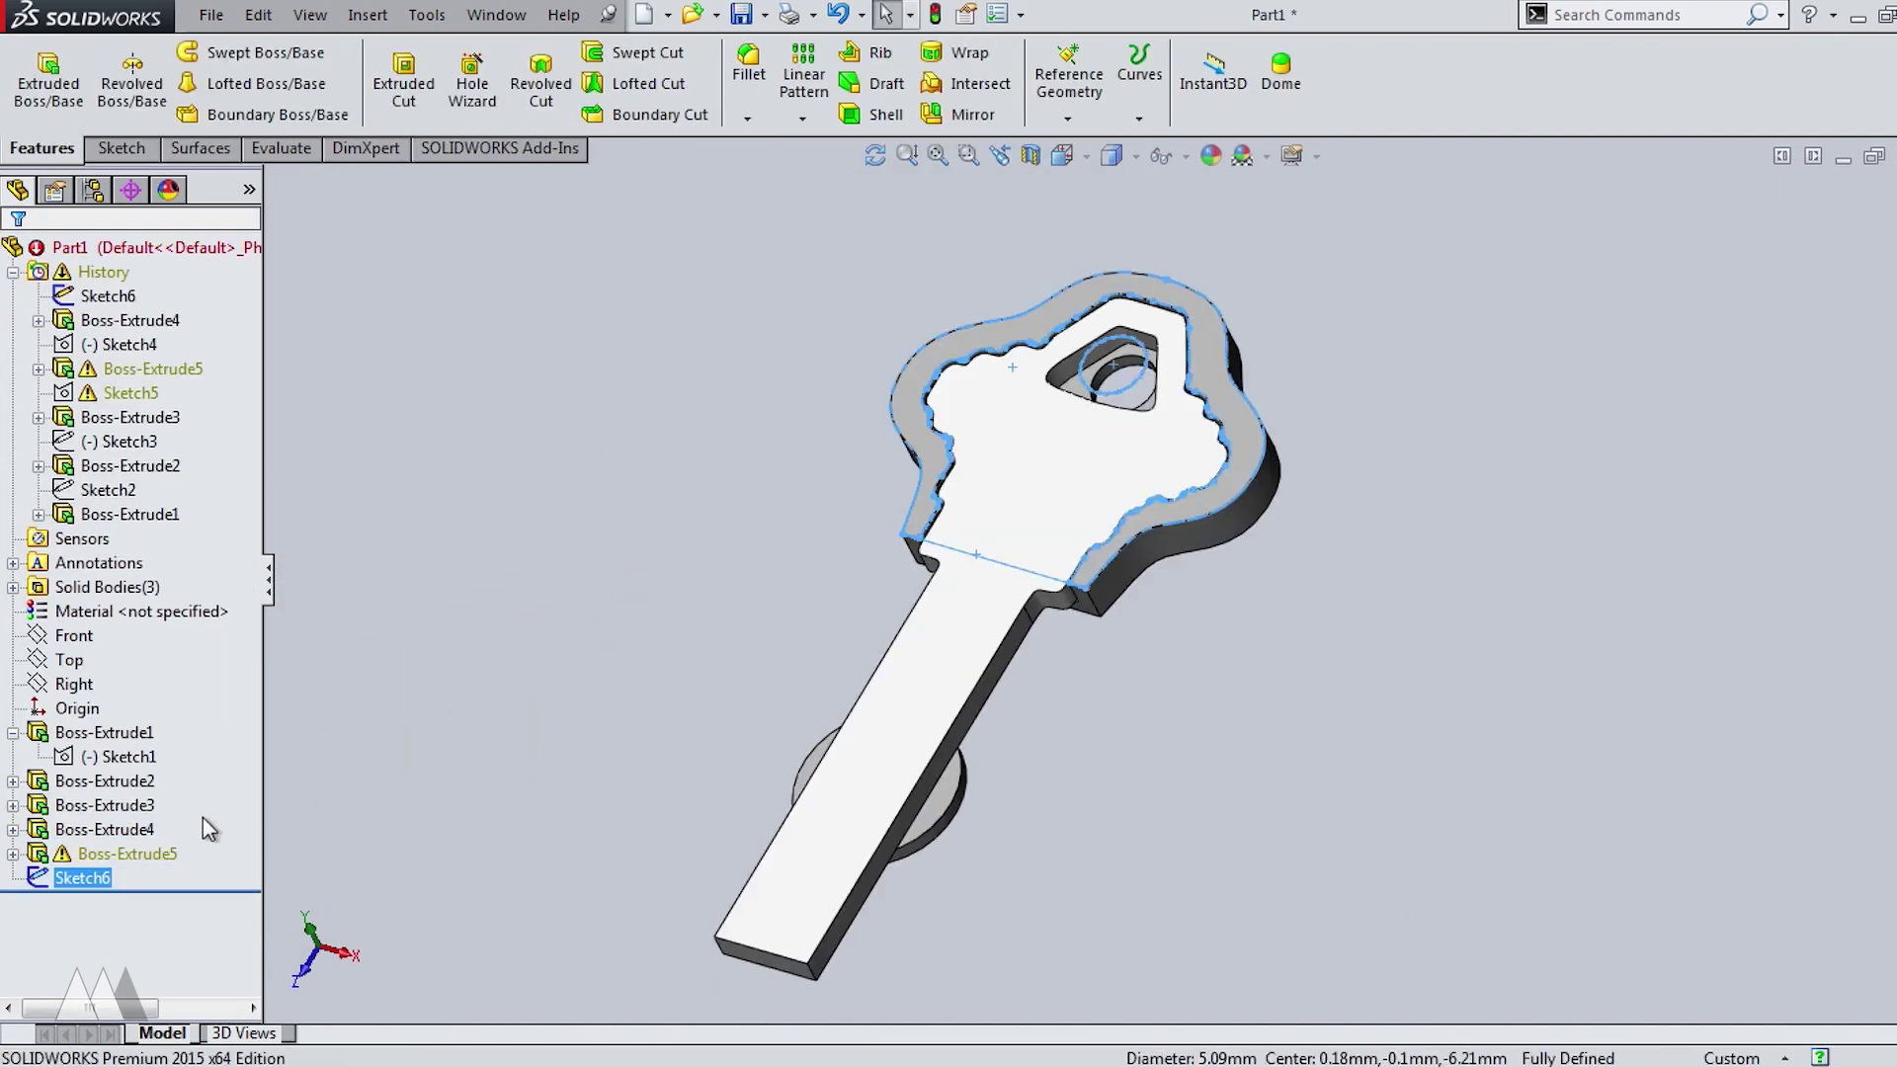
# Edit the cover wall's sketch and convert the edge of the base's circular hole into it.
pyautogui.rightClick(111, 853)
pyautogui.click(155, 620)
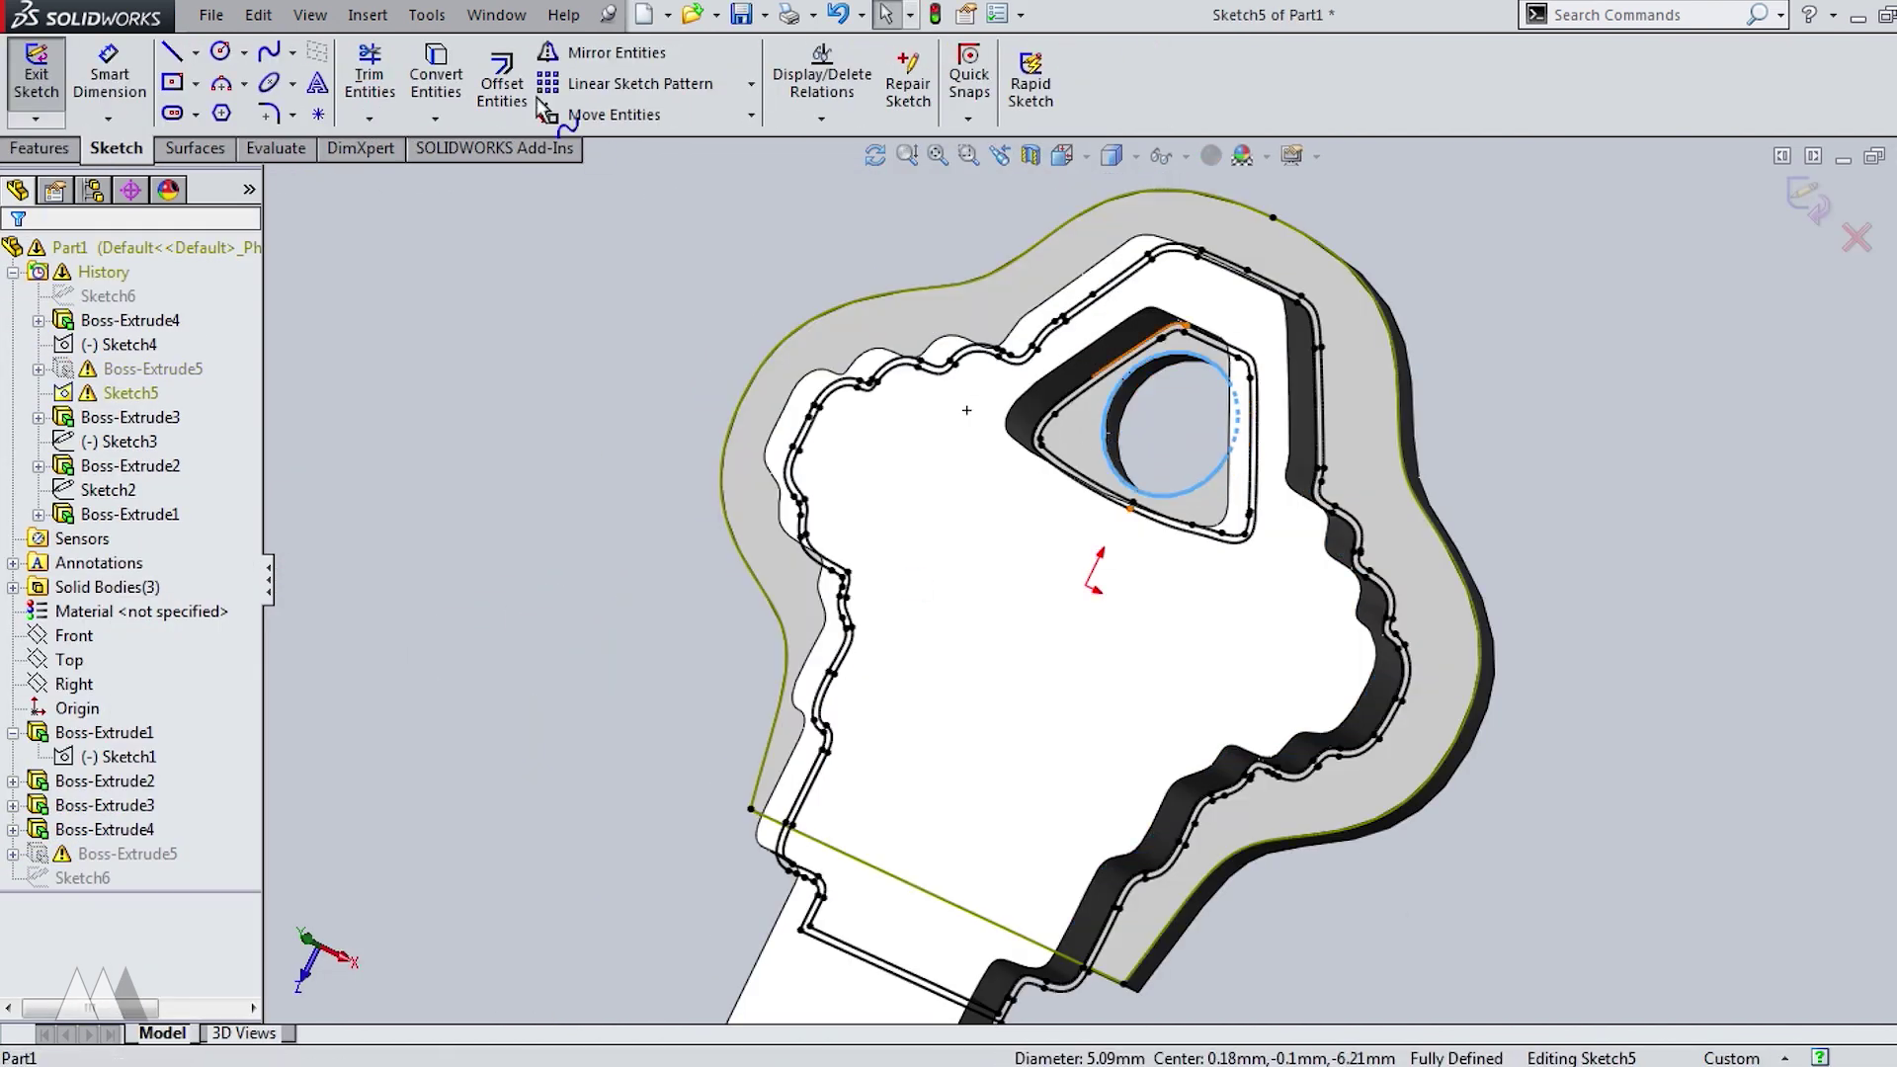
pyautogui.click(435, 74)
pyautogui.click(37, 74)
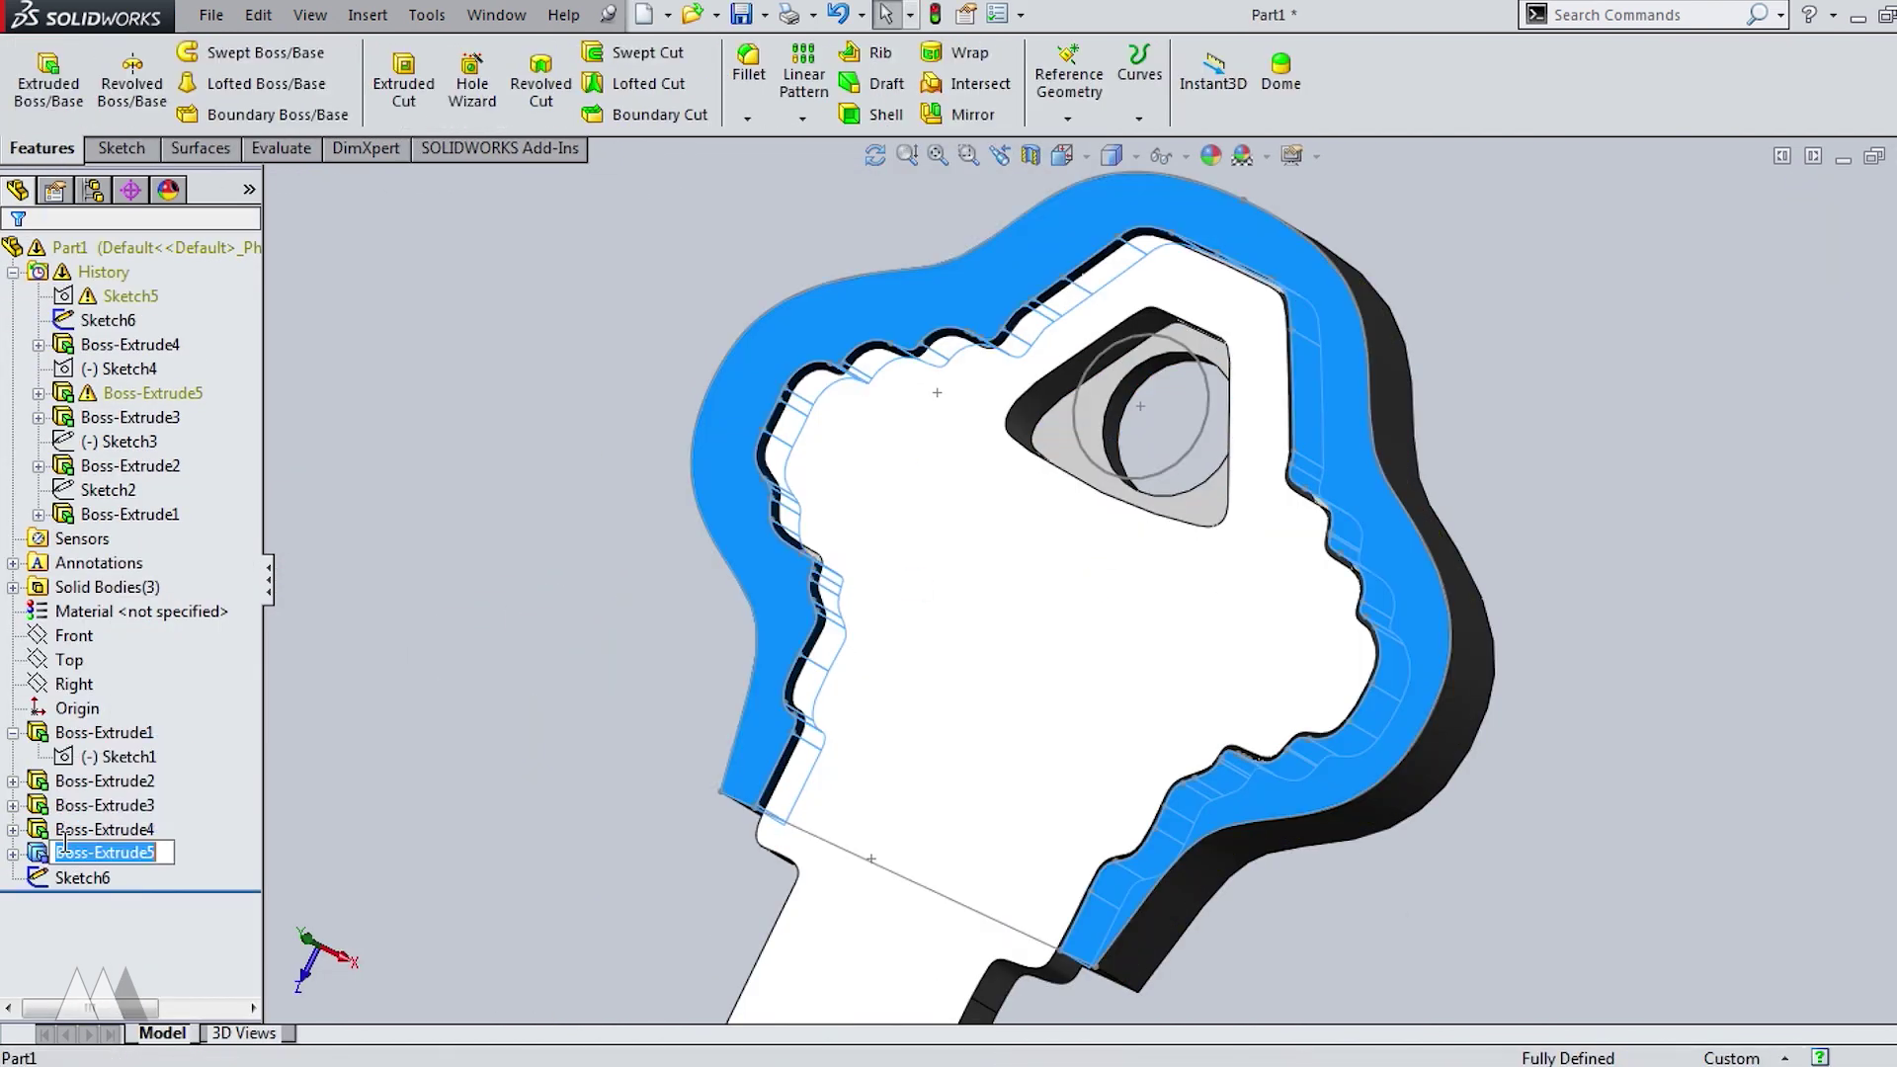
# Edit the cover wall extrusion to include the region between the key's triangular opening and the circular hole.
pyautogui.rightClick(55, 854)
pyautogui.click(58, 619)
pyautogui.click(1087, 435)
pyautogui.click(15, 262)
# Extrude Sketch6's border and interior regions 1.20 mm to close the cover over the key head, leaving the circular hole open.
pyautogui.click(63, 877)
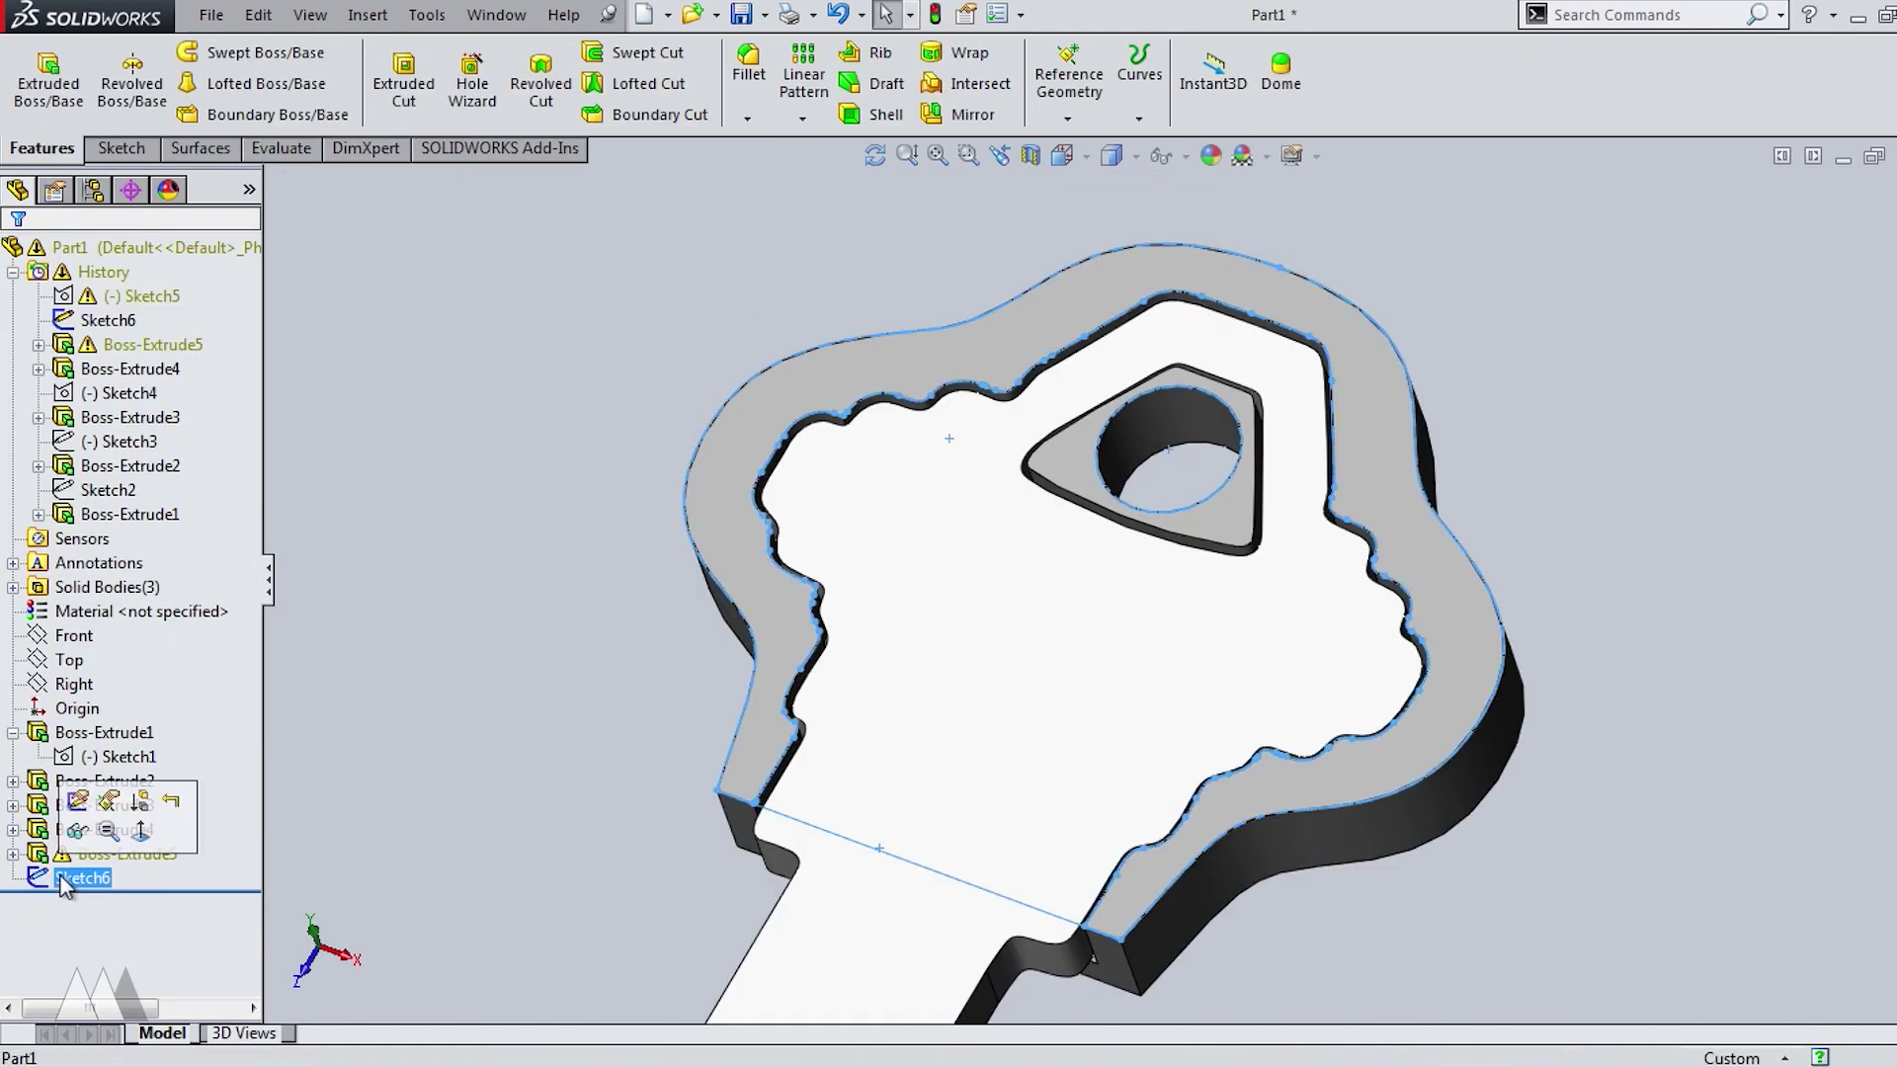
pyautogui.click(43, 96)
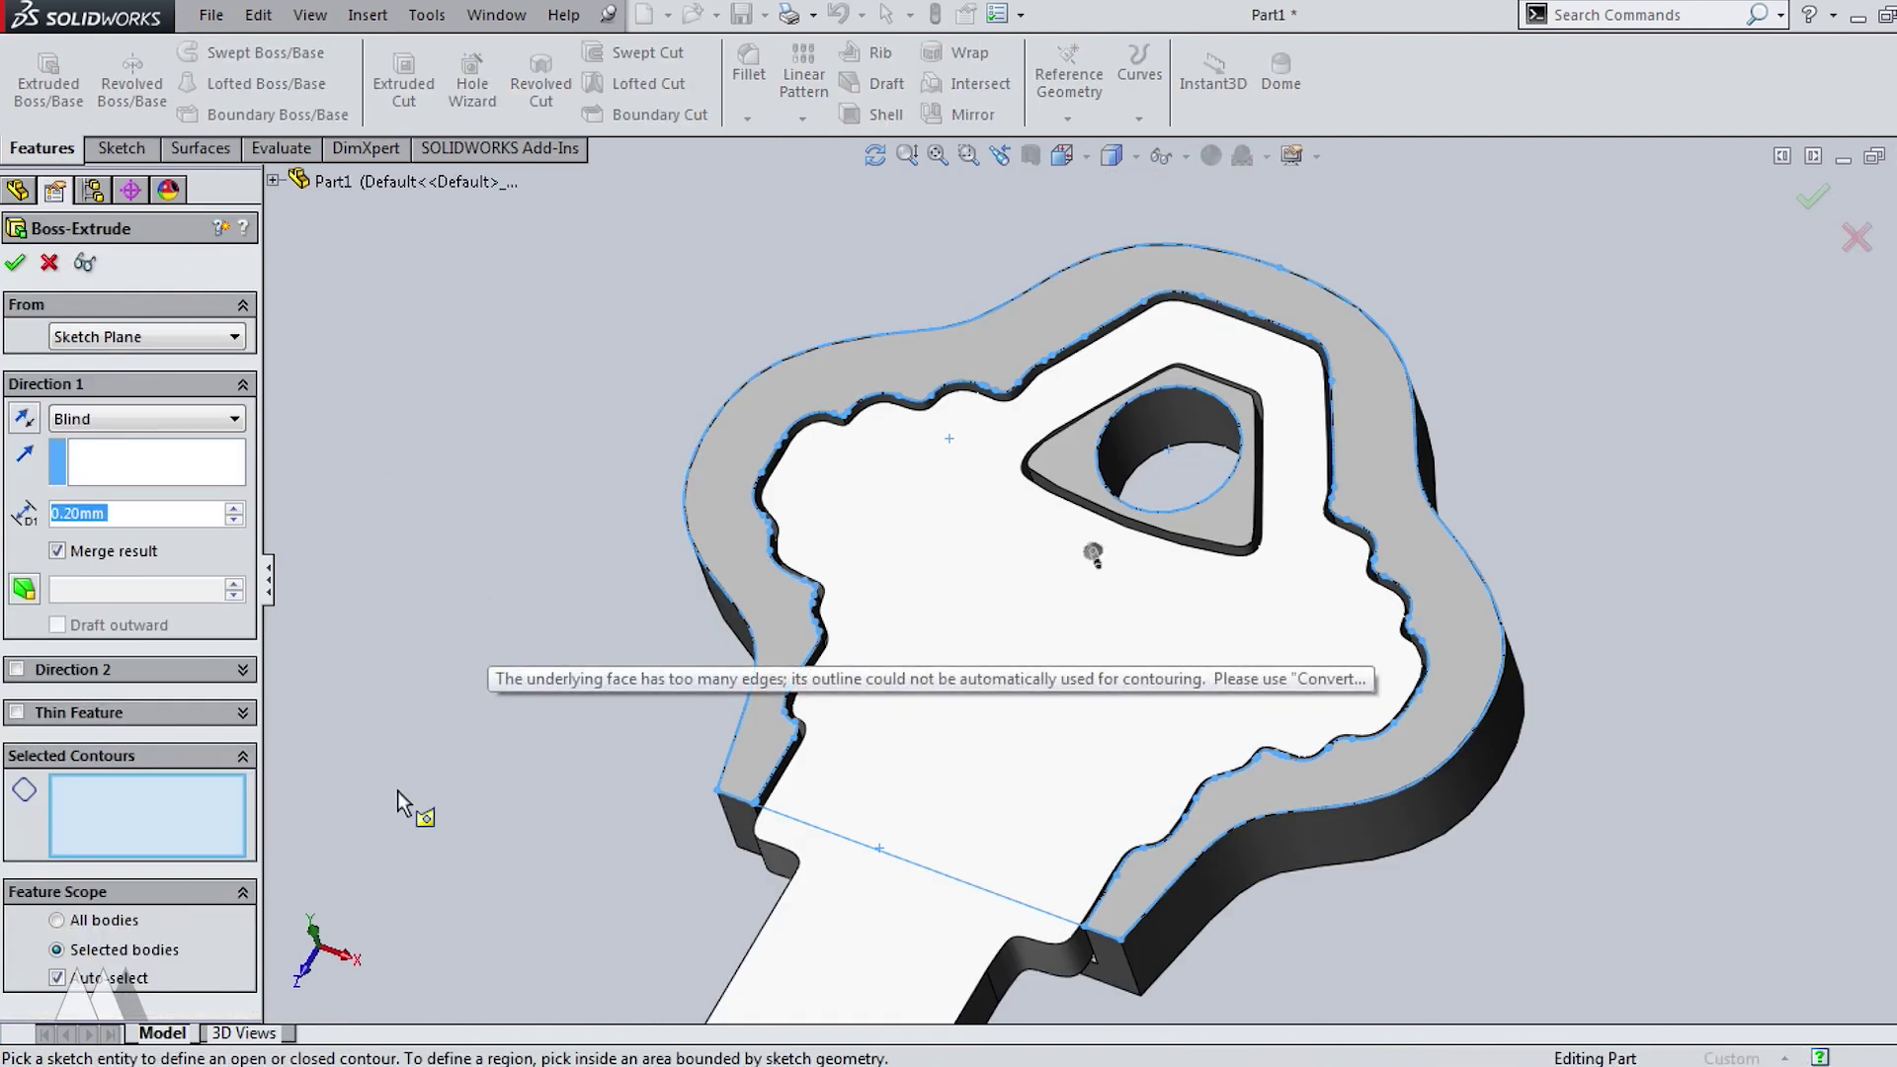
pyautogui.click(780, 745)
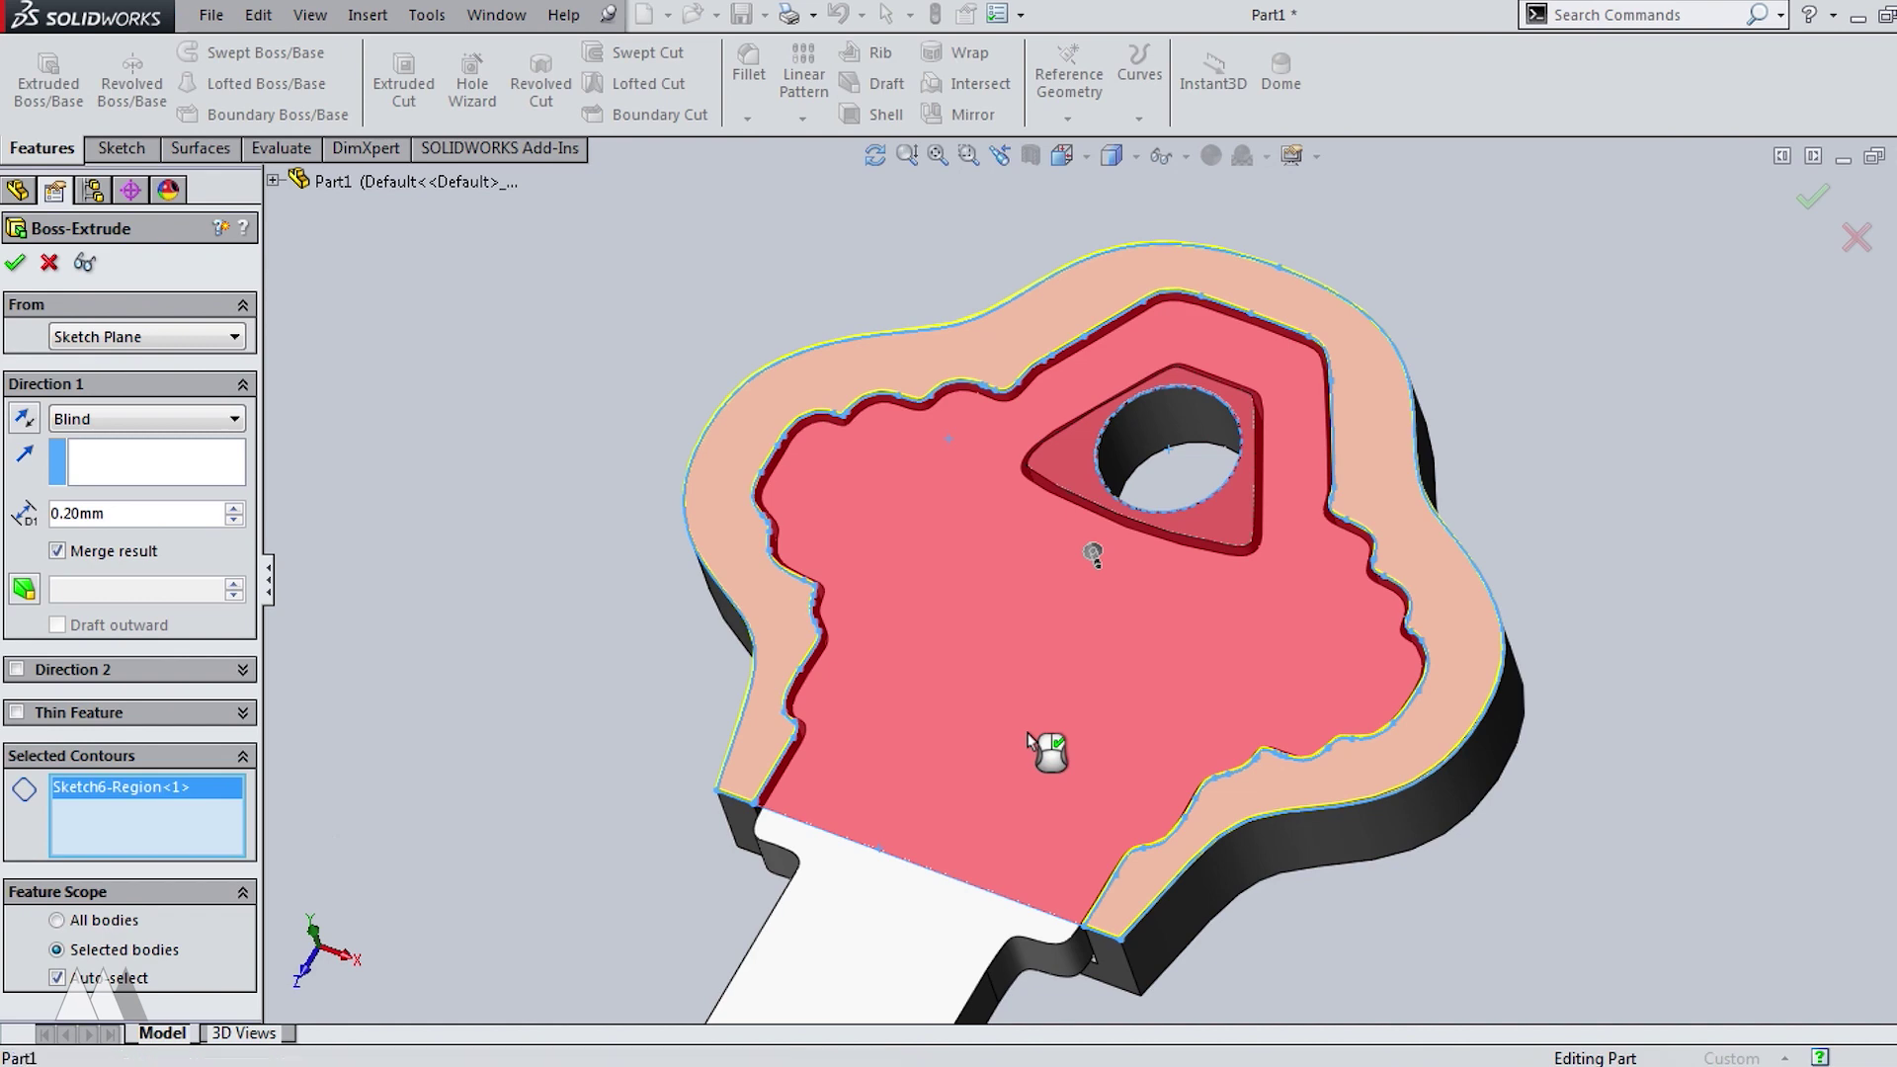
pyautogui.click(1038, 753)
pyautogui.moveTo(495, 773); pyautogui.dragTo(487, 668, button='middle')
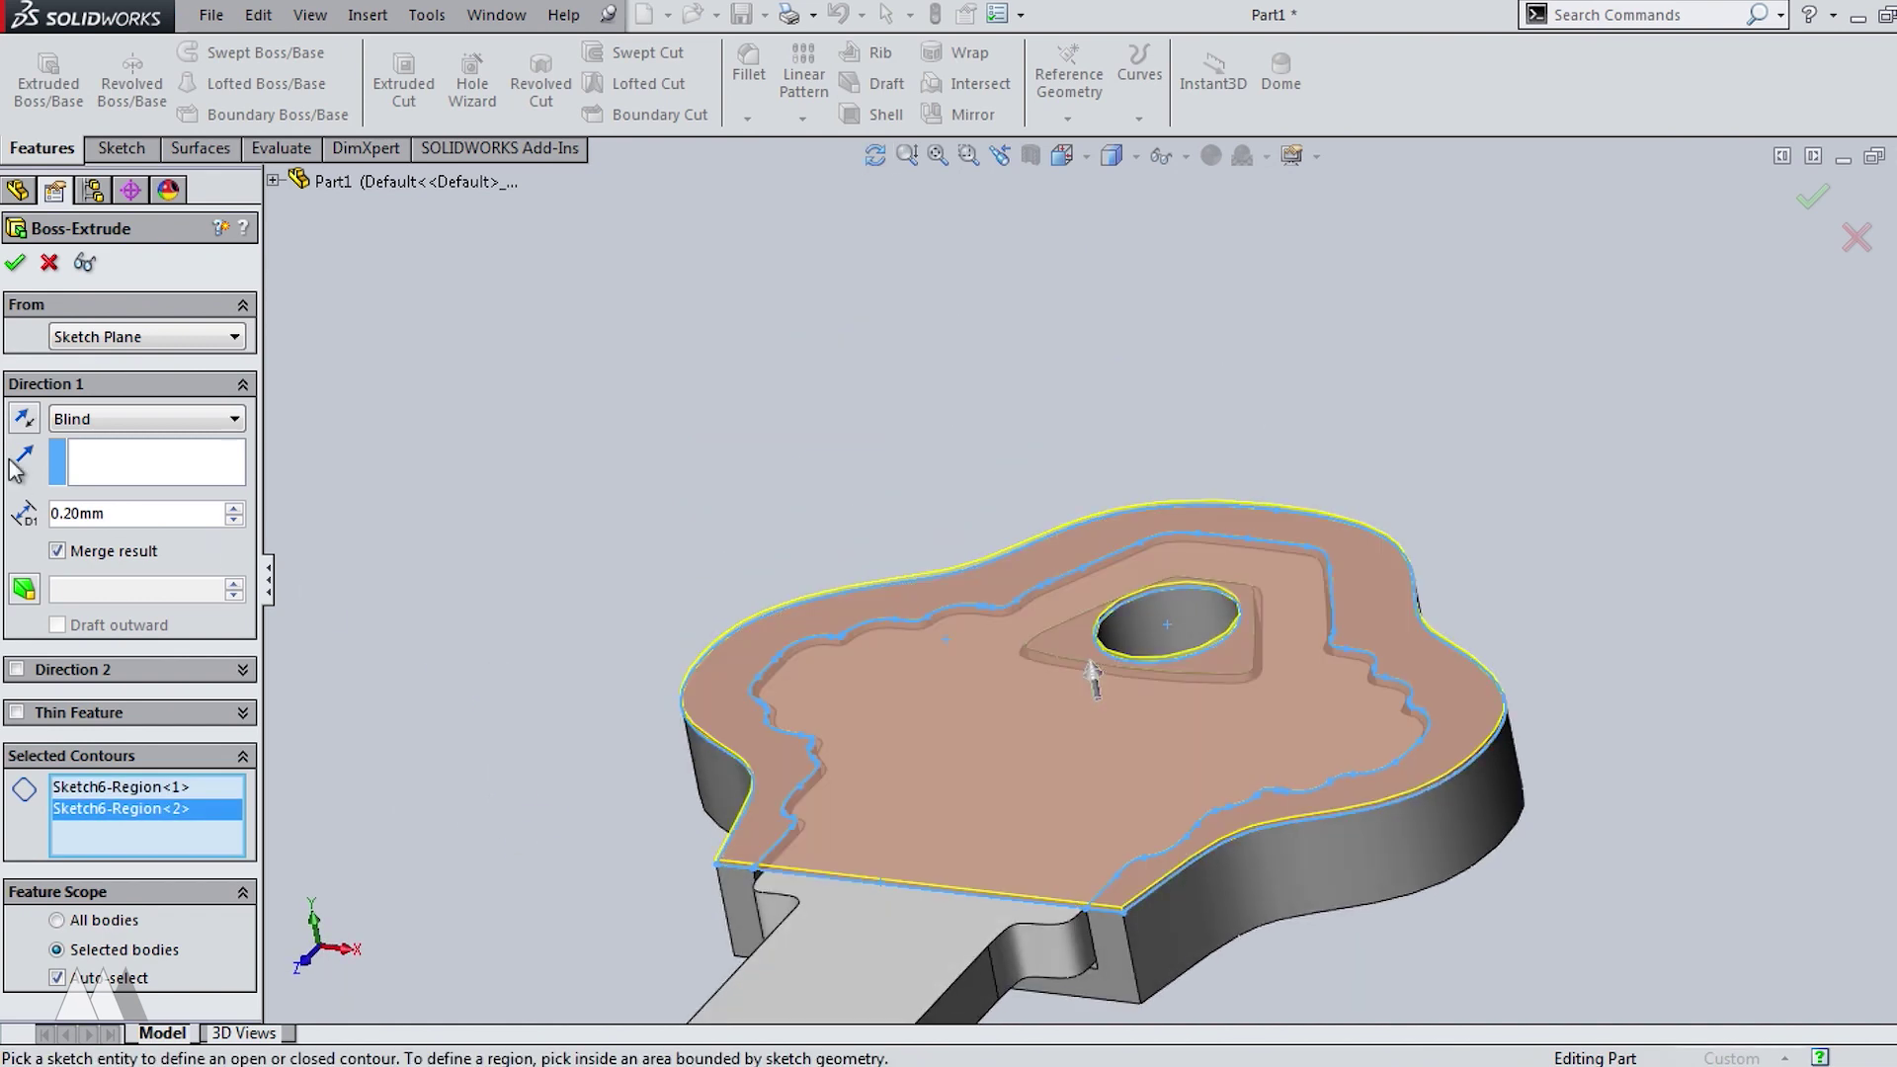
pyautogui.write('1.2')
pyautogui.press('Return')
pyautogui.click(15, 265)
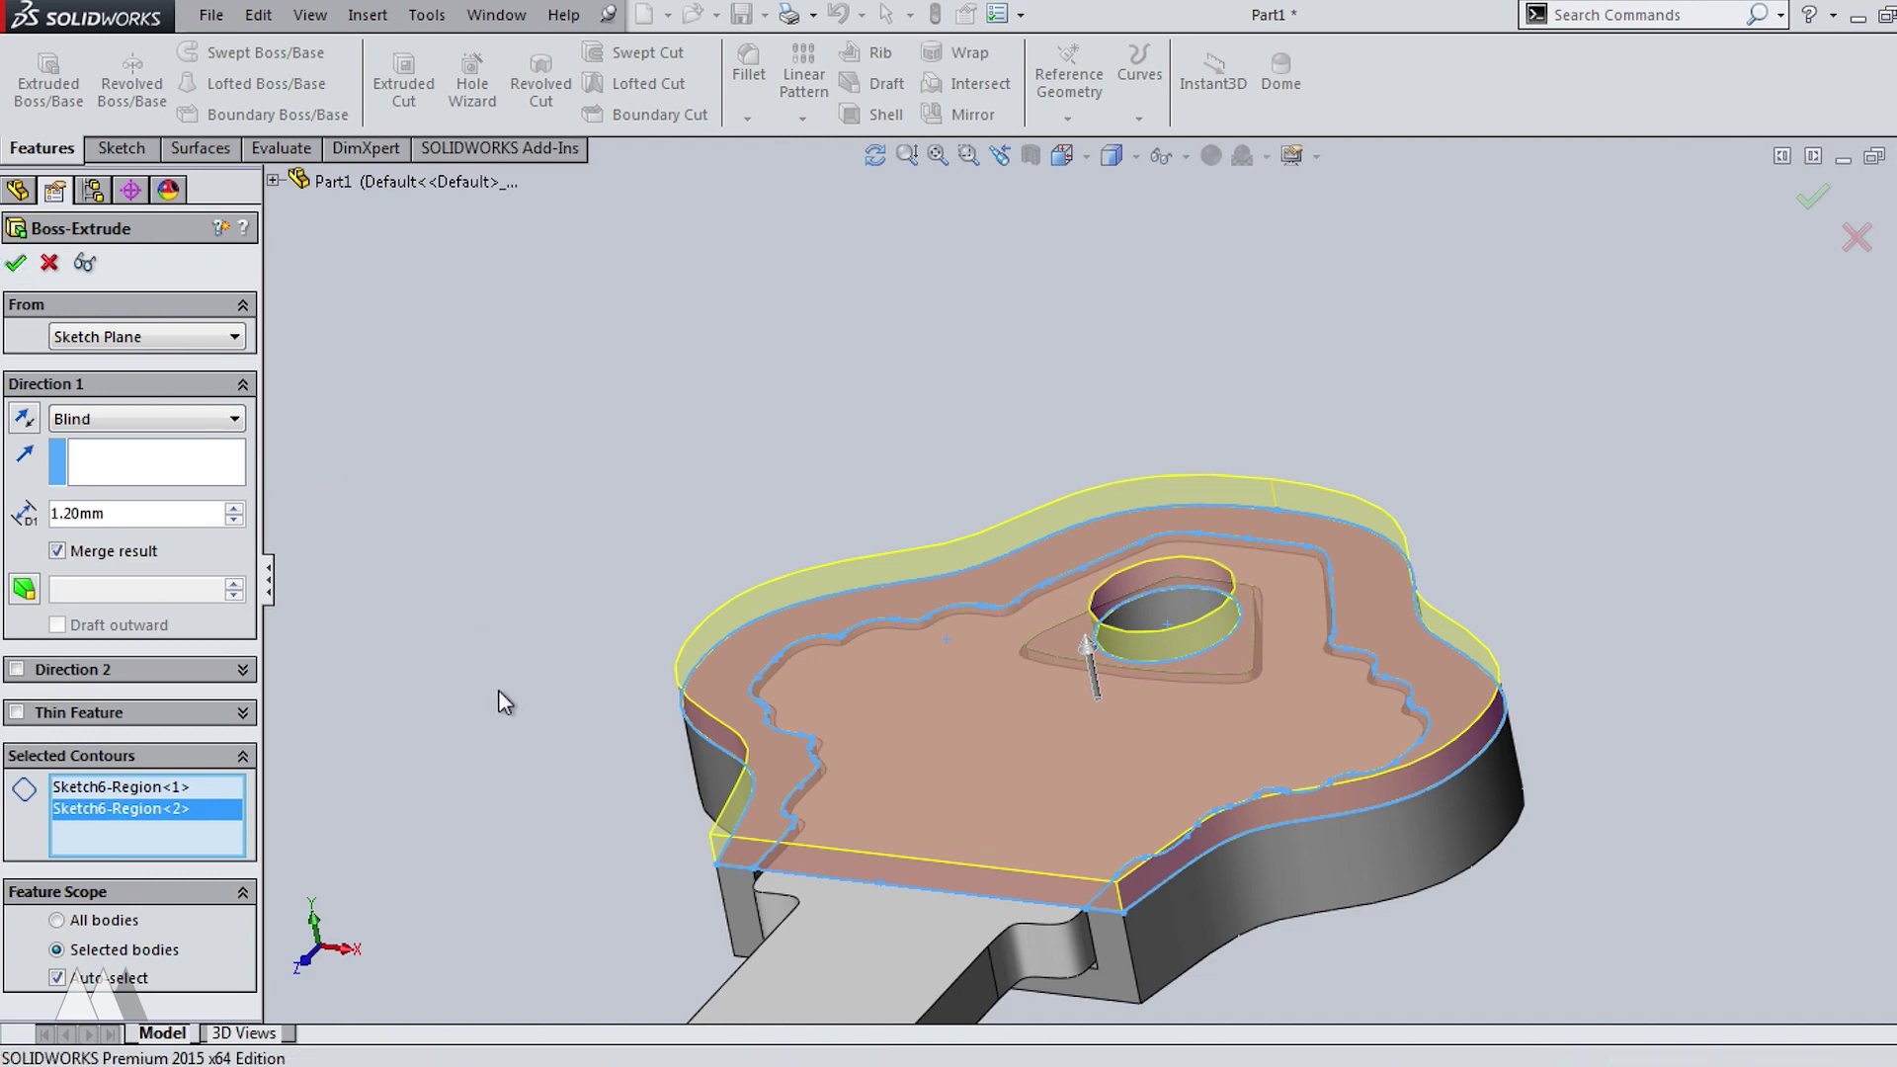
# Chamfer the cover's outer outline edges and the hole's rims on both broad sides at 1 mm and 45 degrees.
pyautogui.moveTo(627, 846); pyautogui.dragTo(744, 813, button='middle')
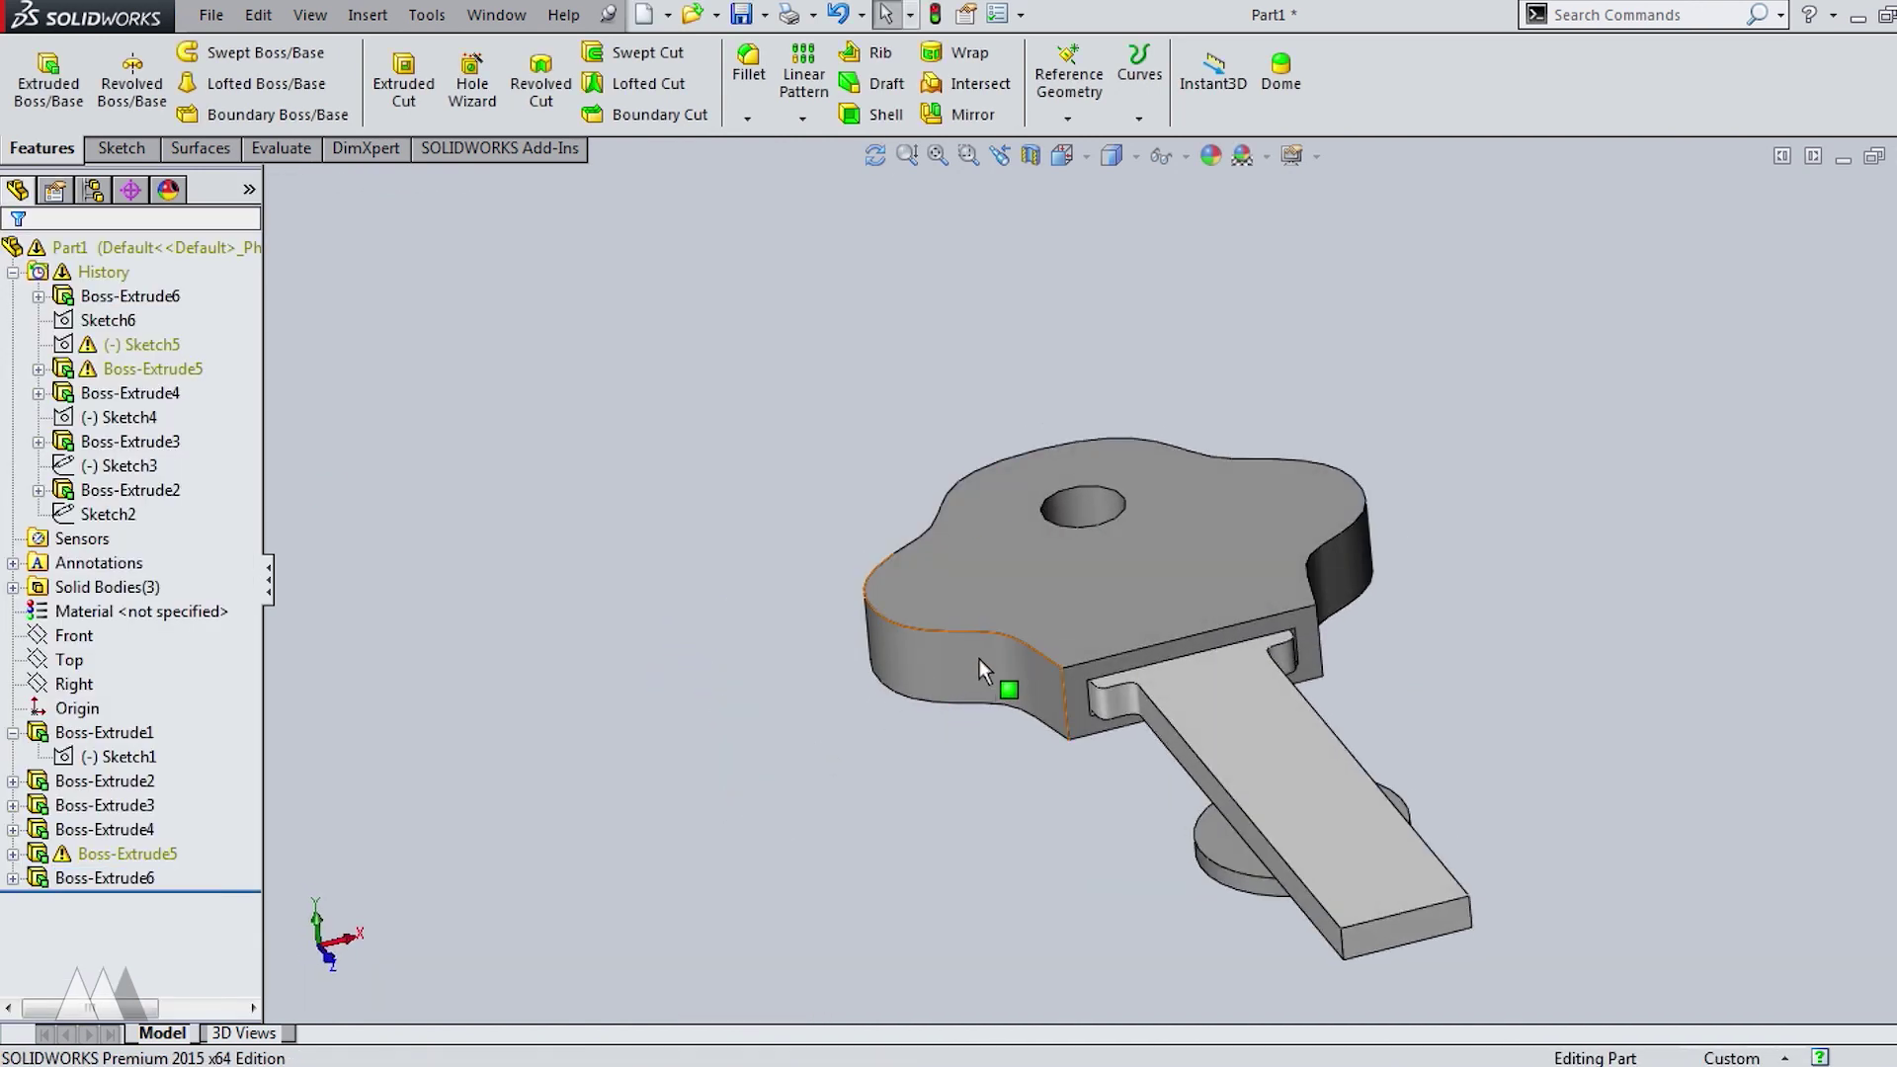
pyautogui.click(1005, 632)
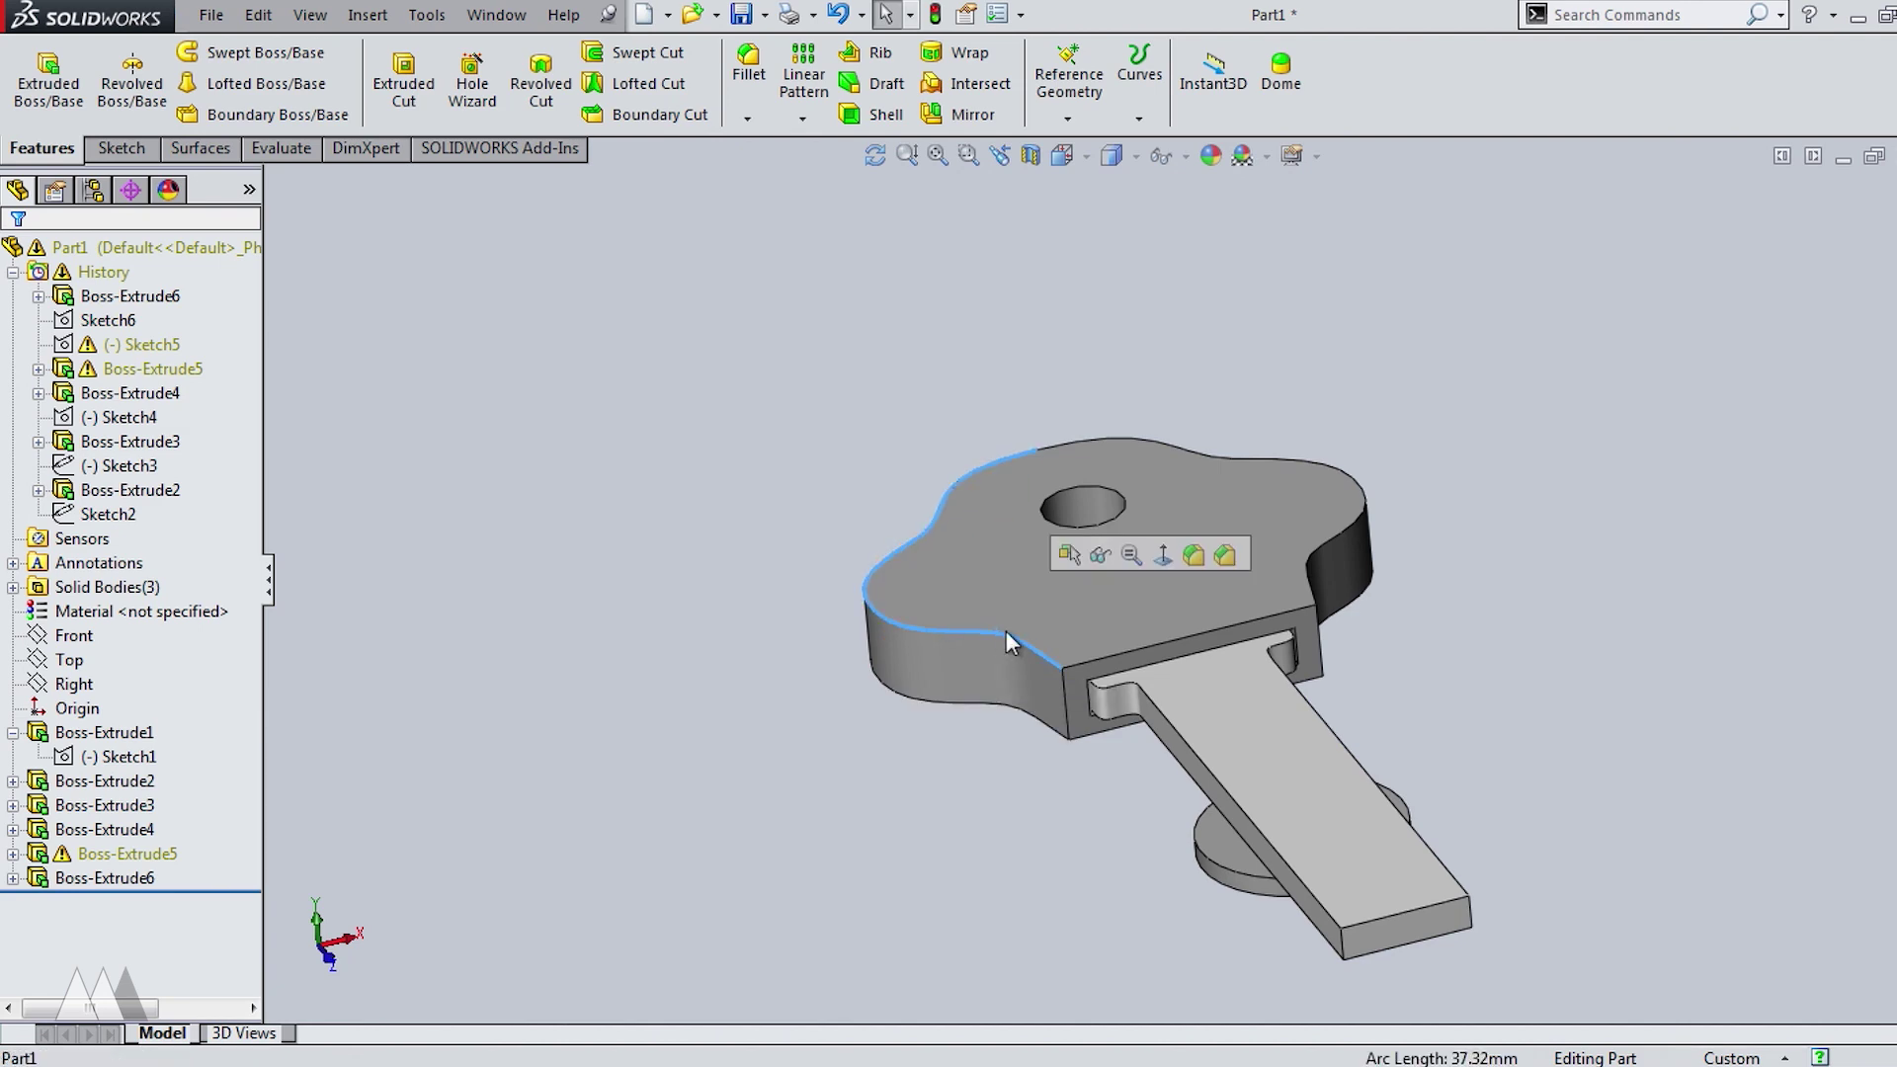
pyautogui.click(1225, 555)
pyautogui.click(1035, 713)
pyautogui.moveTo(1035, 713); pyautogui.dragTo(991, 745, button='middle')
pyautogui.click(1136, 538)
pyautogui.moveTo(1136, 538); pyautogui.dragTo(1168, 300, button='middle')
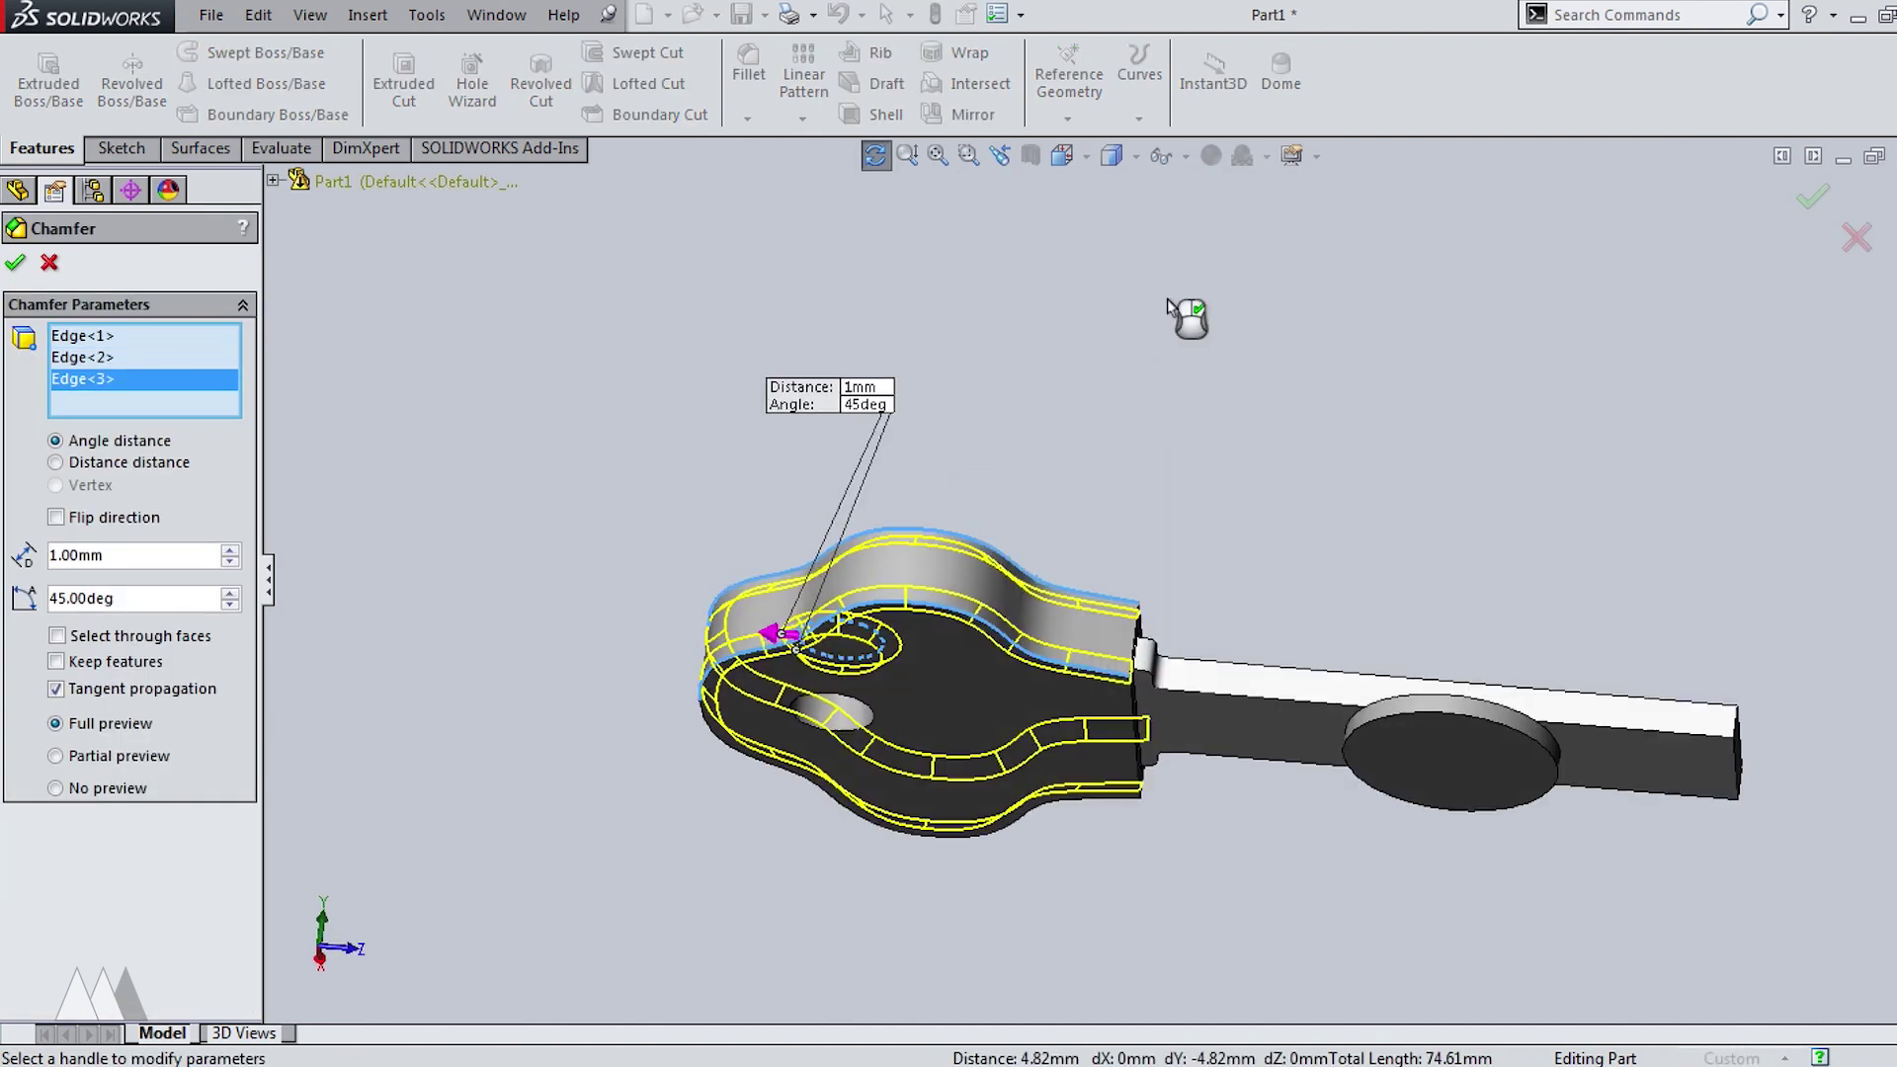
pyautogui.click(871, 716)
pyautogui.moveTo(1311, 471)
pyautogui.mouseDown(button='middle')
pyautogui.moveTo(1430, 549)
pyautogui.moveTo(1361, 453)
pyautogui.moveTo(1467, 508)
pyautogui.mouseUp(button='middle')
pyautogui.rightClick(1438, 551)
# Sketch on the cover's upper face, converting its outline and hole edge and offsetting the hole circle outward by 0.70 mm.
pyautogui.click(977, 581)
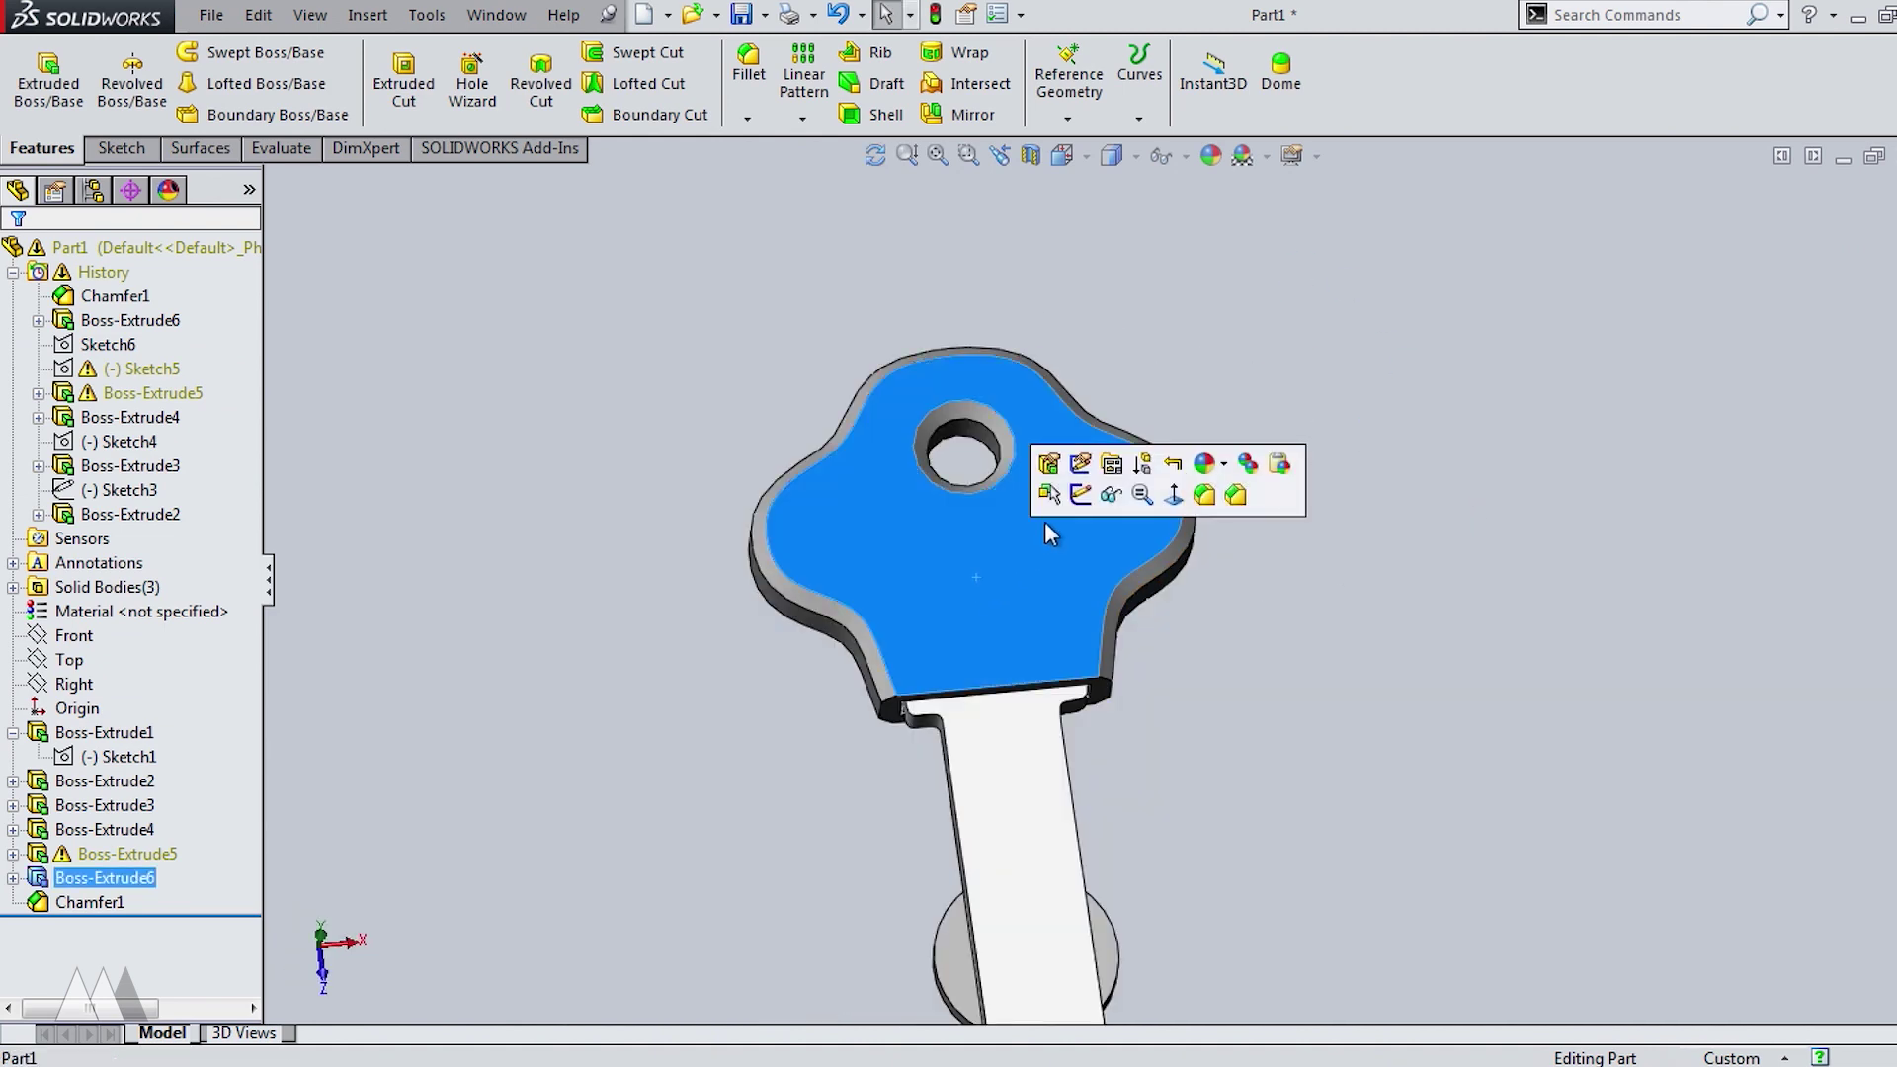
pyautogui.click(1073, 494)
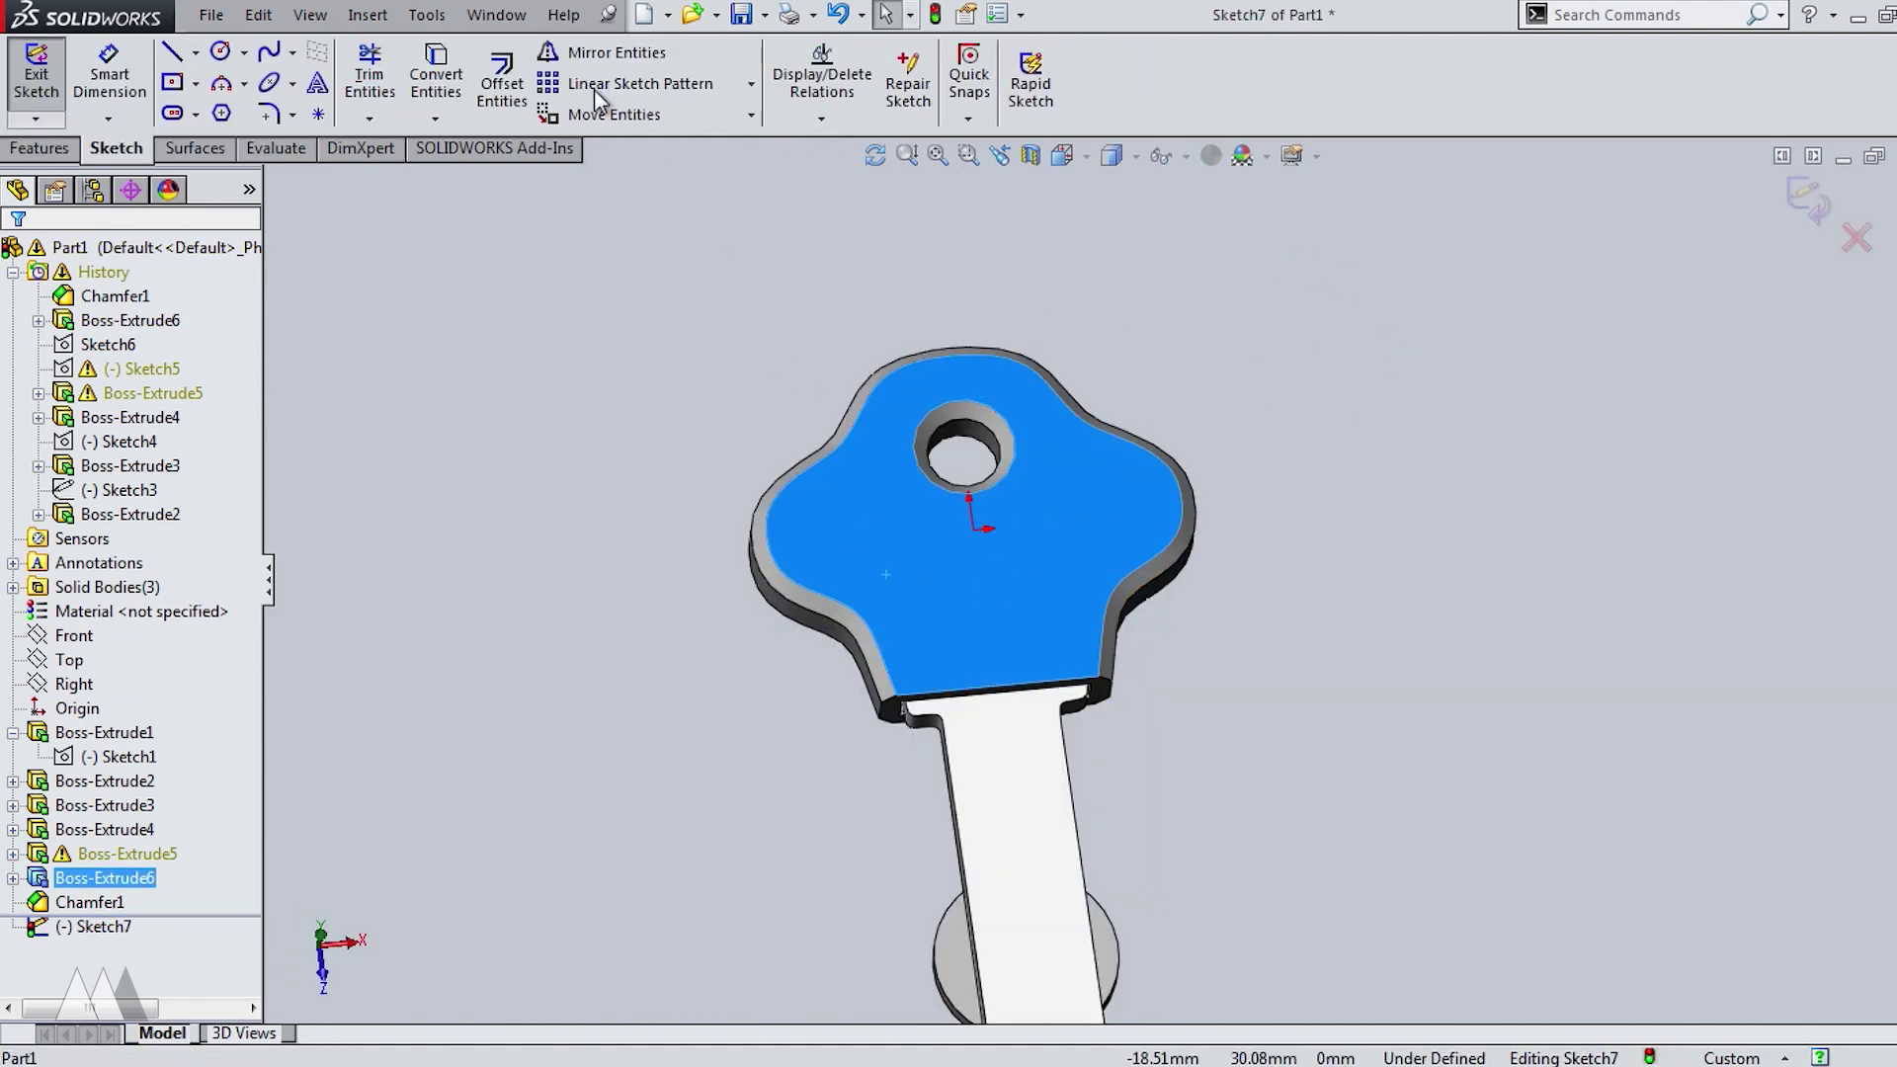
pyautogui.click(436, 79)
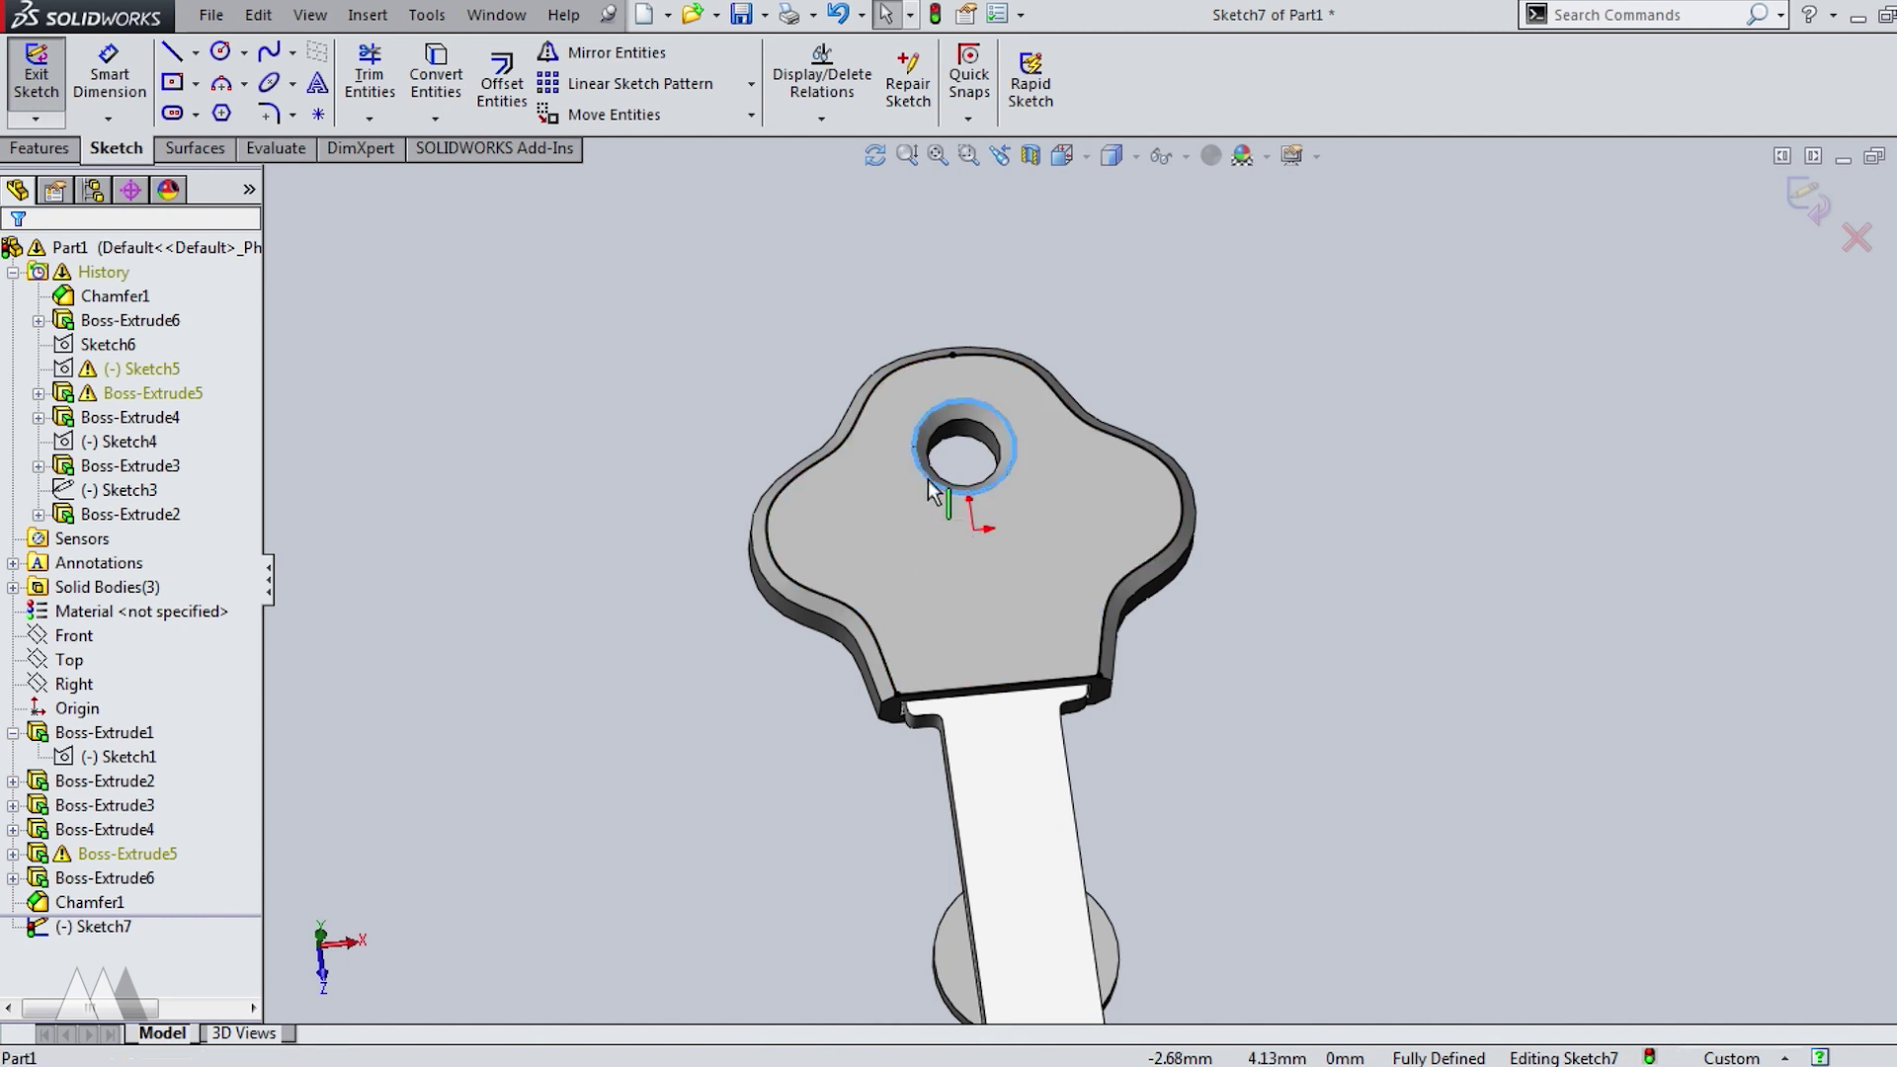
pyautogui.click(437, 75)
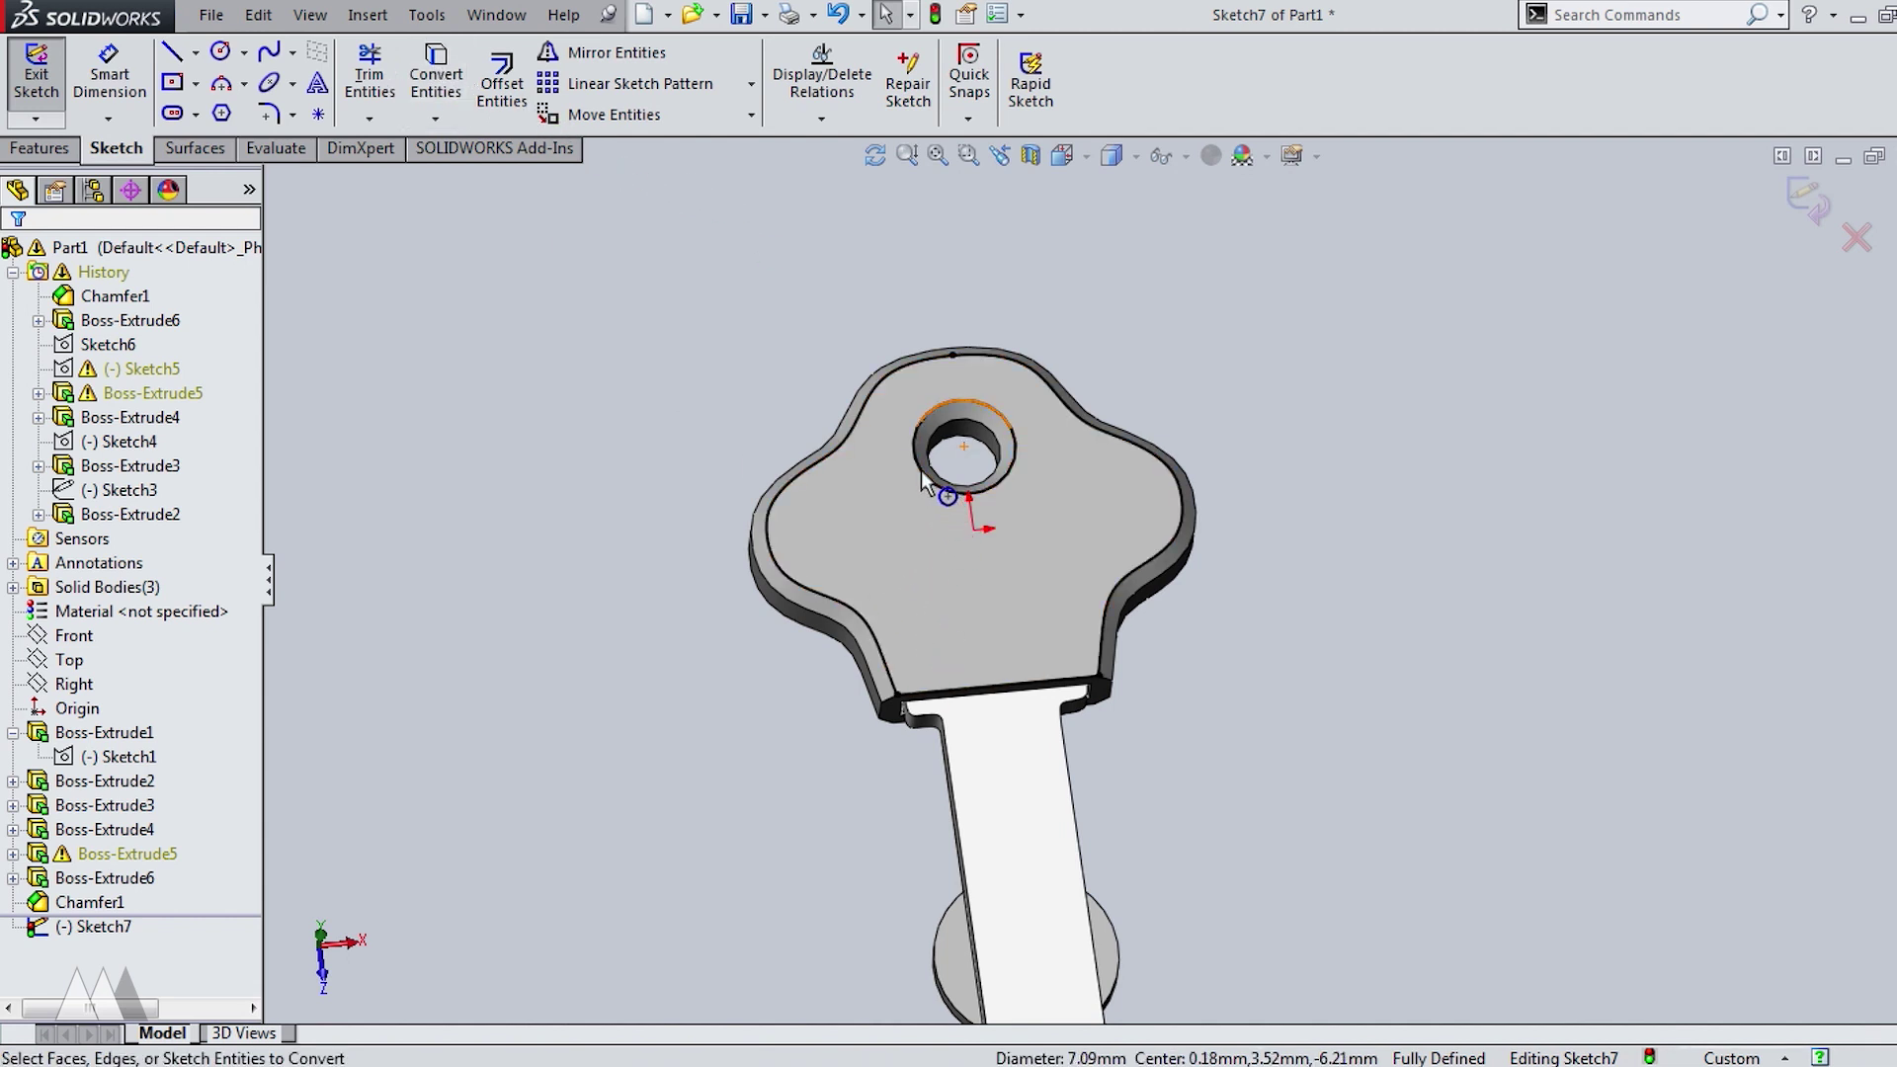
pyautogui.click(501, 84)
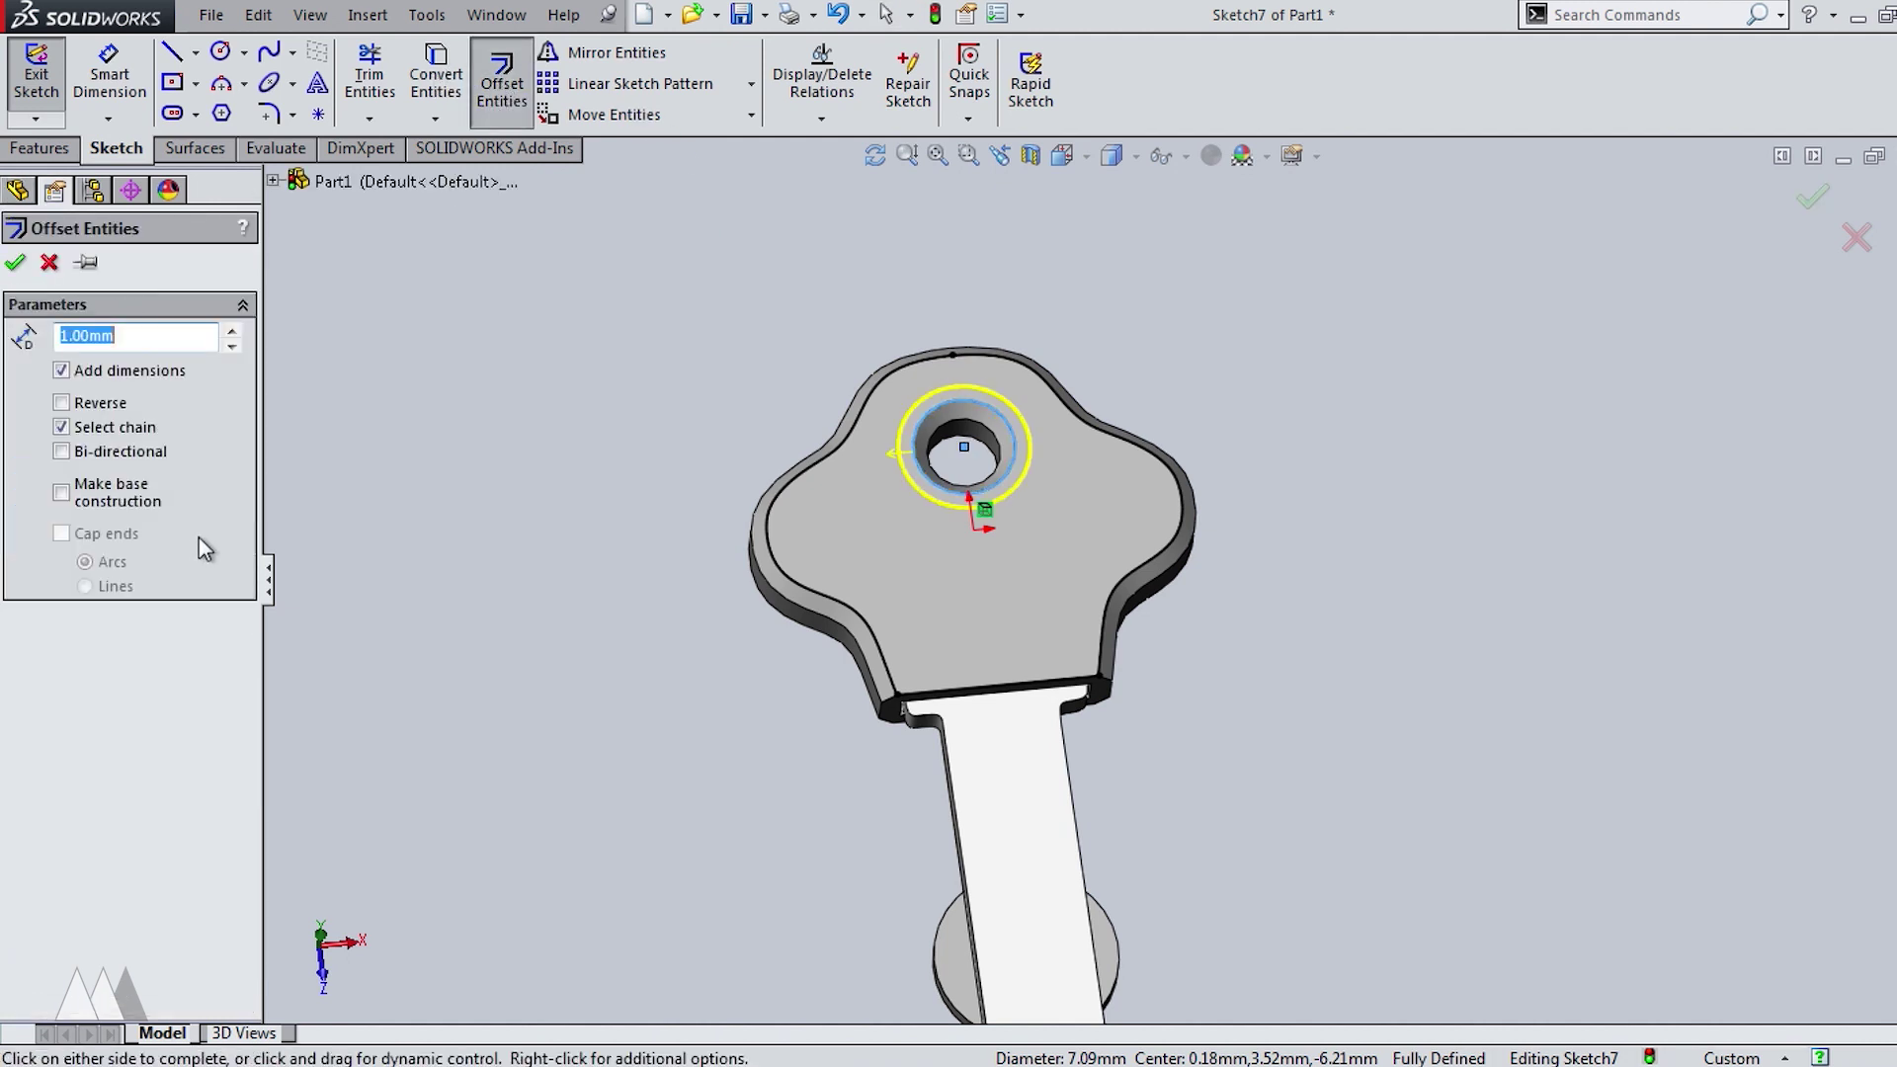
pyautogui.write('.')
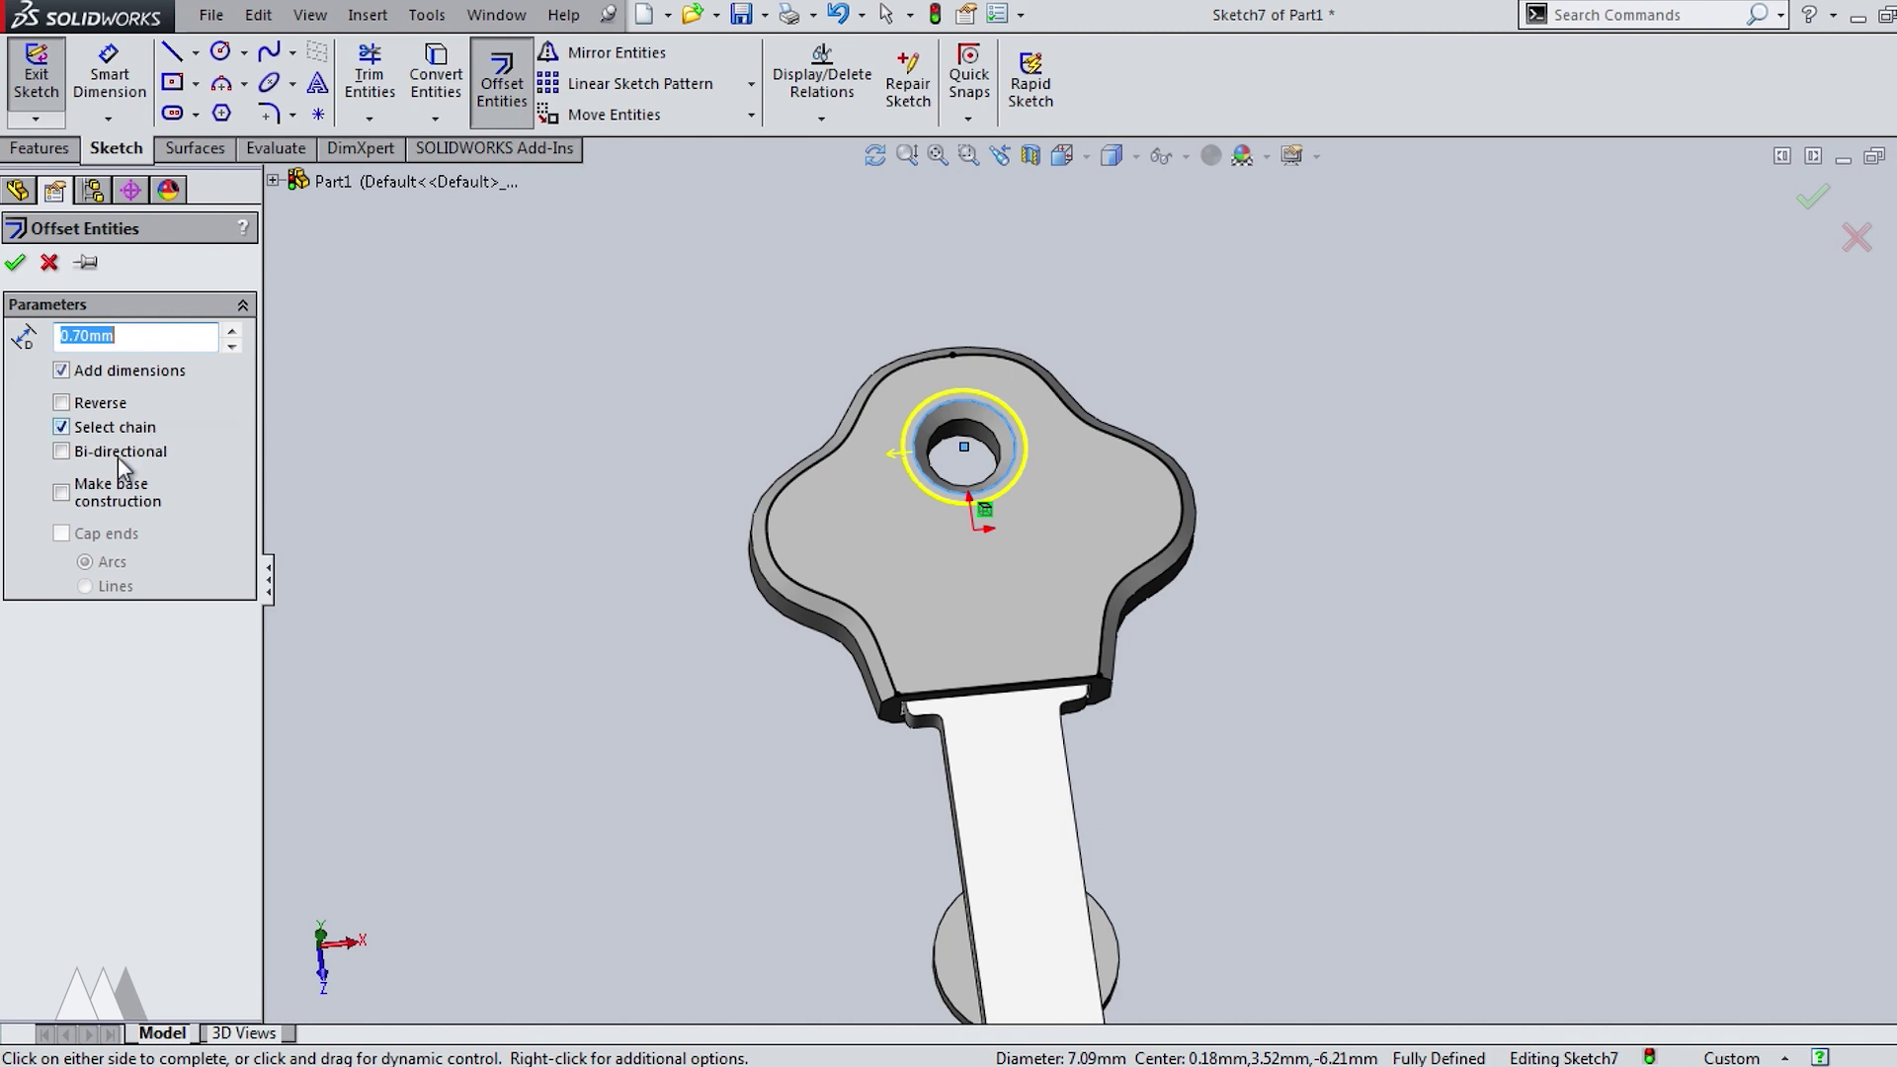
pyautogui.press('Return')
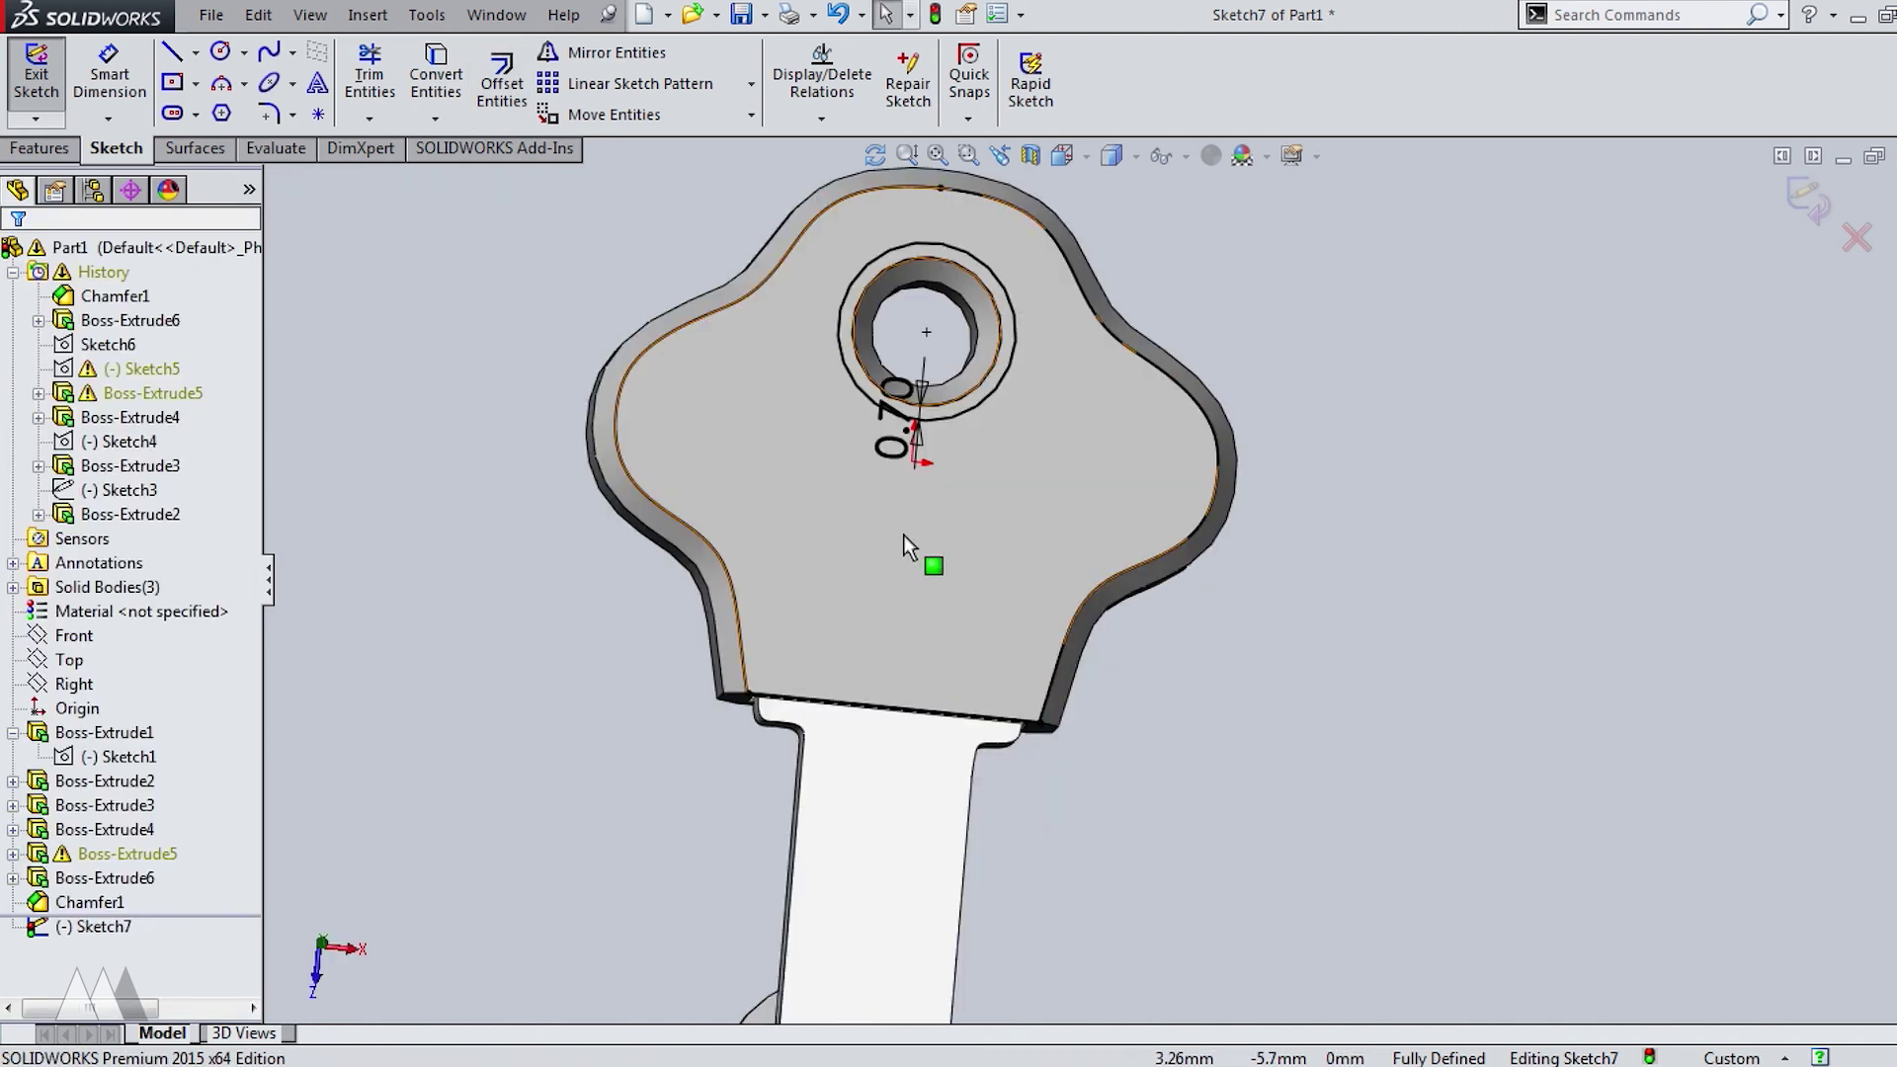
# Offset the cover face's outline inward by 0.70 mm.
pyautogui.click(968, 586)
pyautogui.click(491, 81)
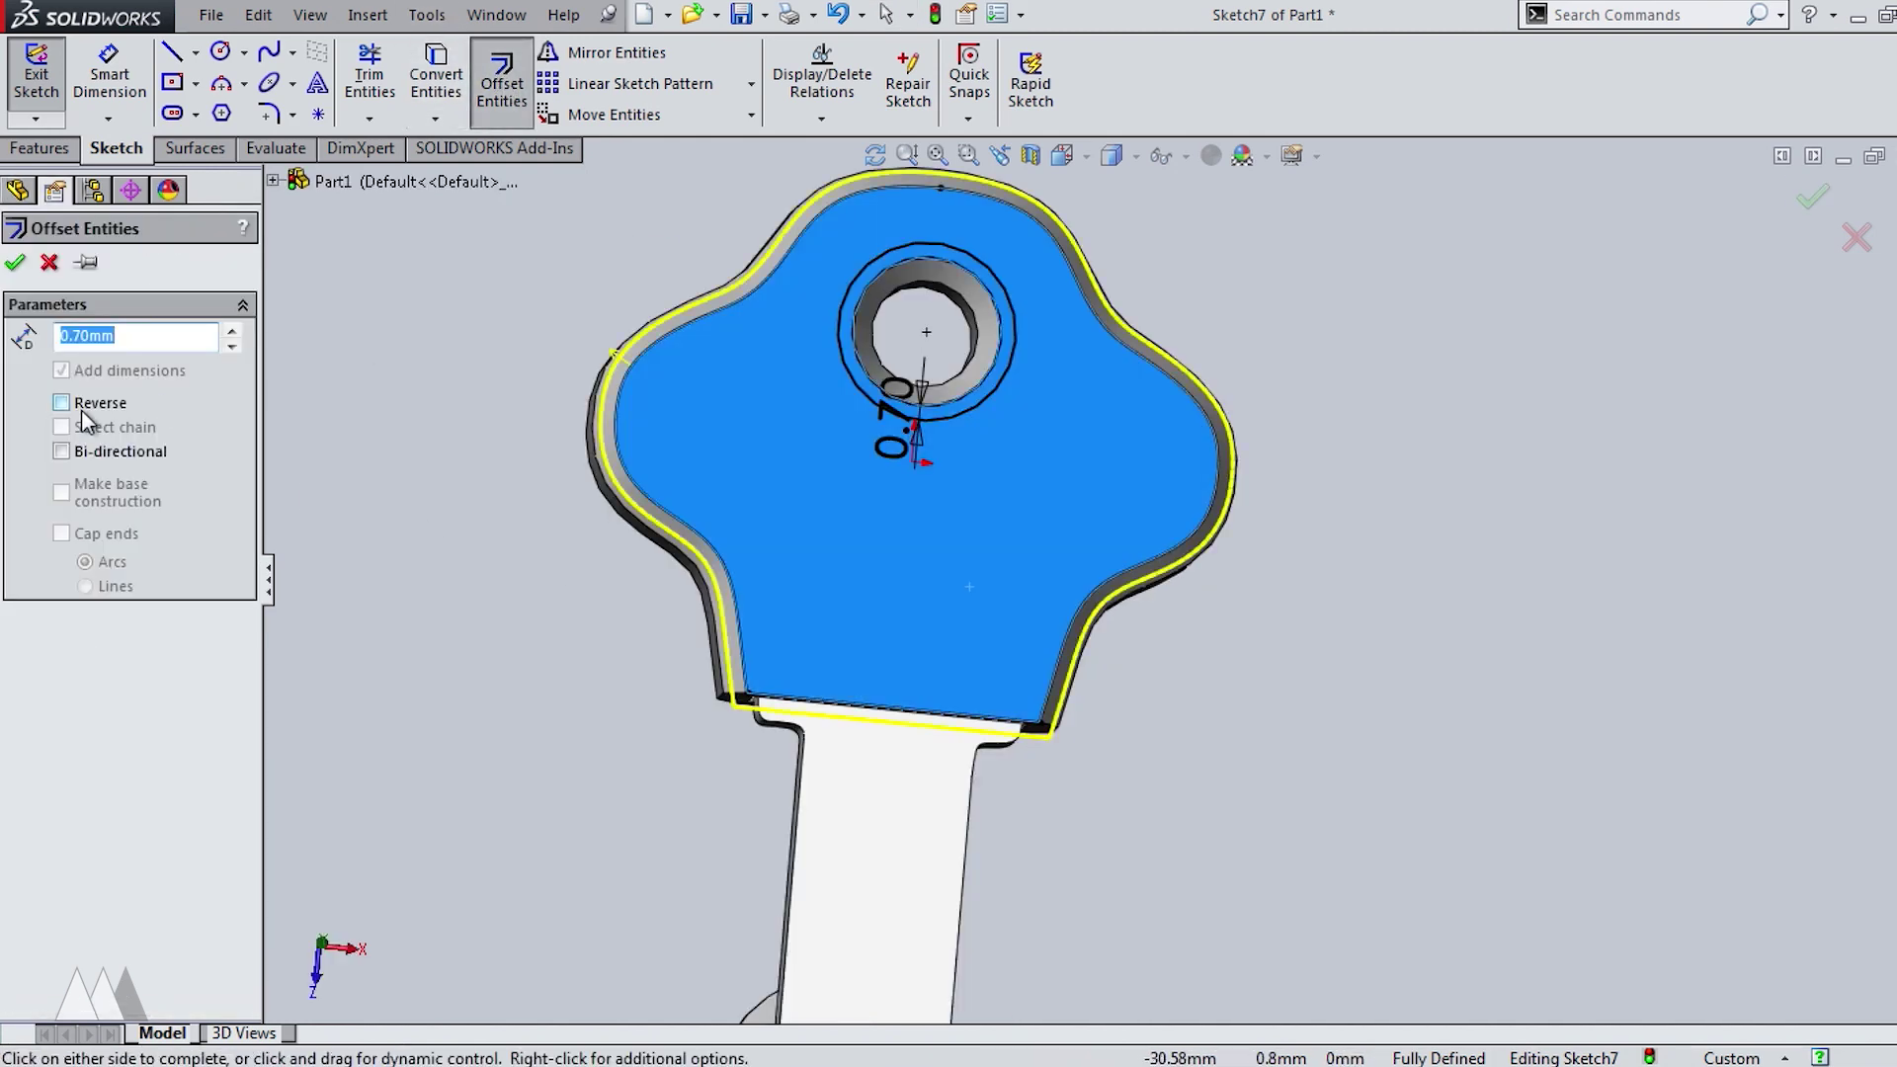
pyautogui.click(61, 402)
pyautogui.press('Return')
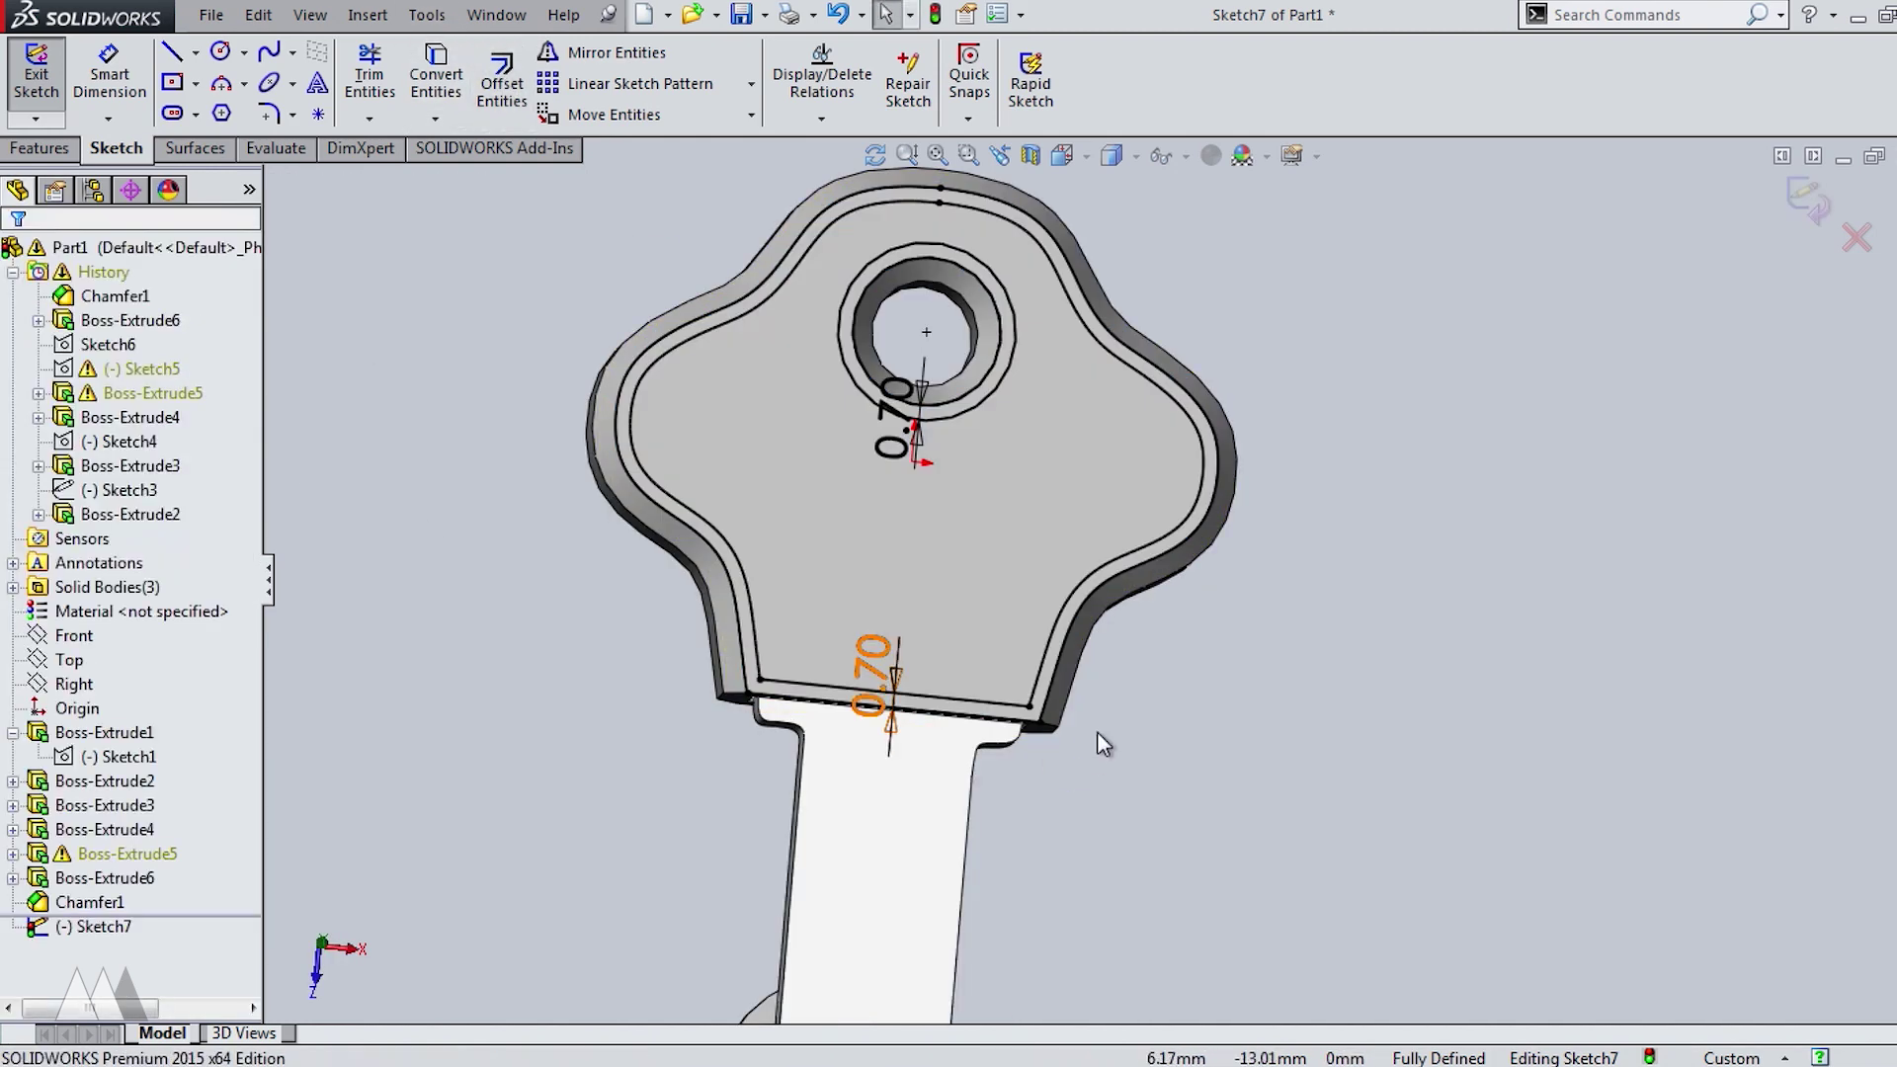
# Repeatedly offset the outermost circle by 0.70 mm until concentric rings span the cover face, and finish the sketch.
pyautogui.click(854, 278)
pyautogui.click(501, 84)
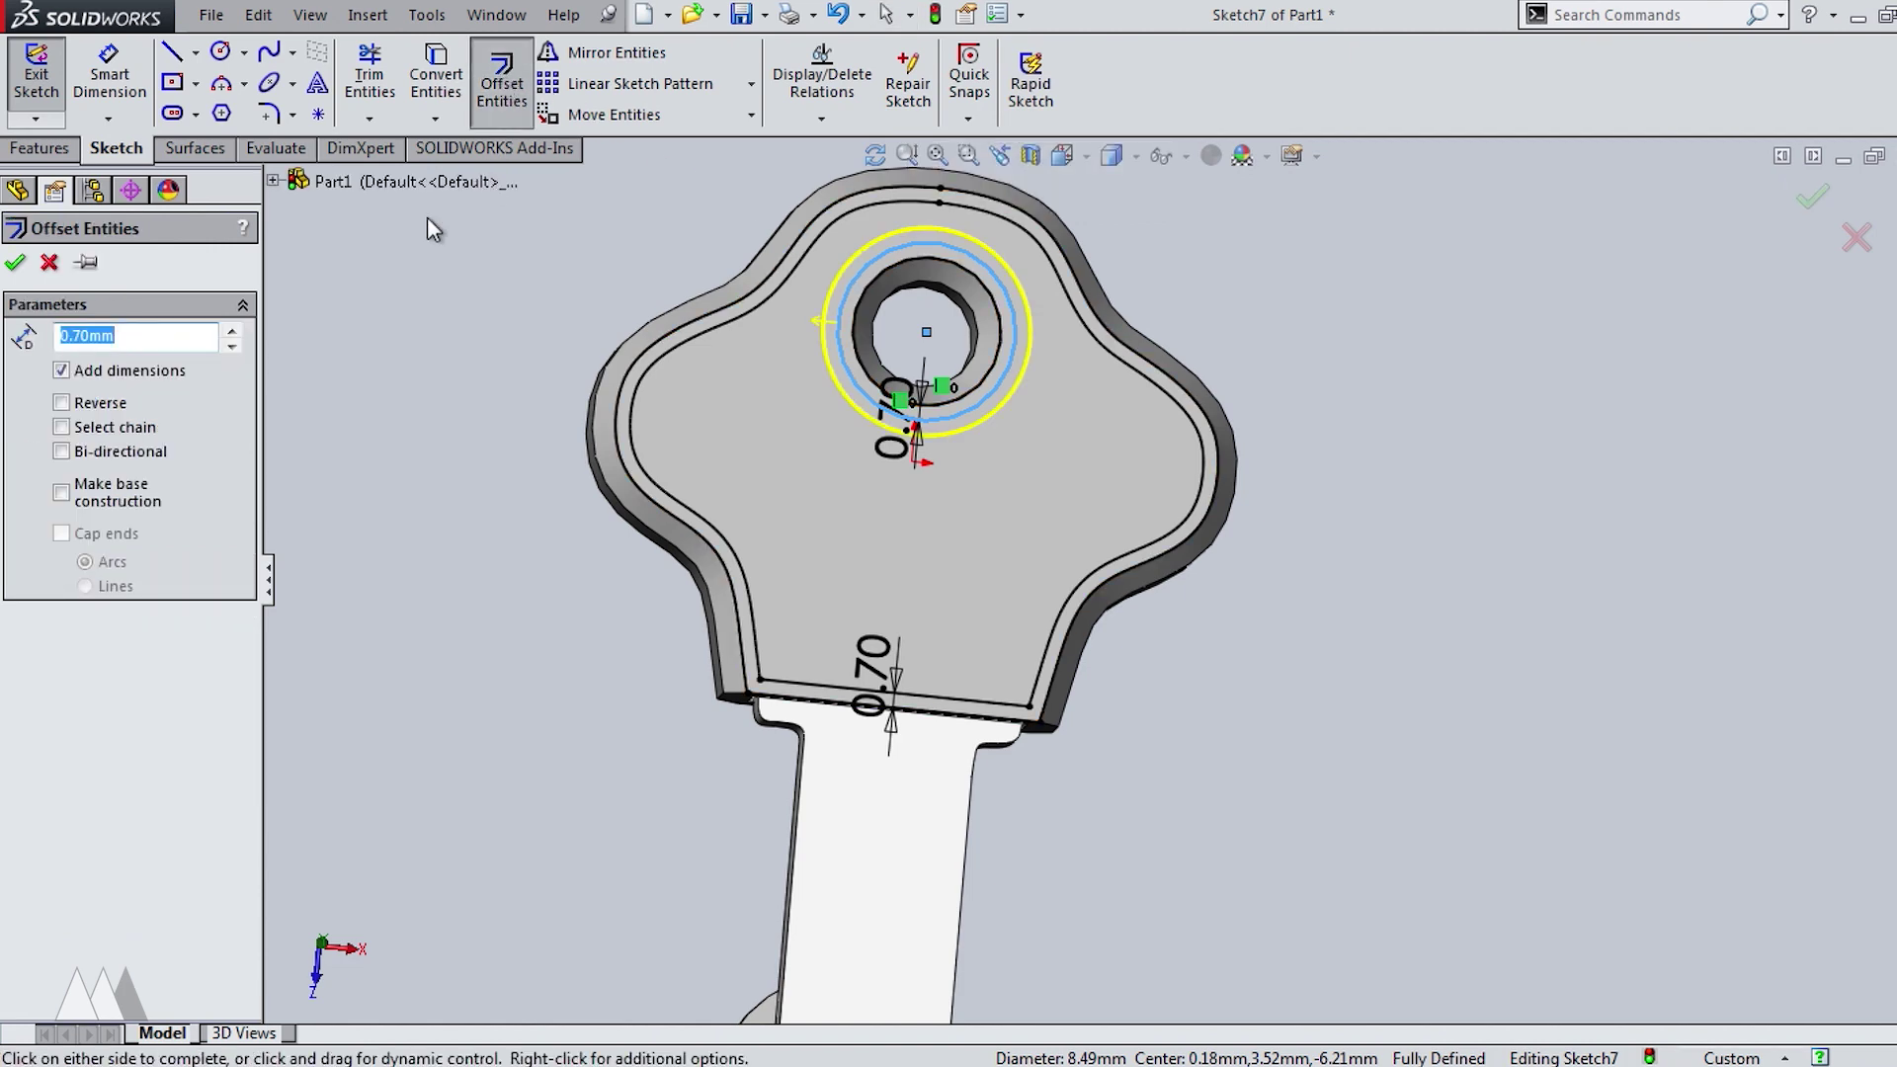
pyautogui.press('Return')
pyautogui.click(869, 248)
pyautogui.click(499, 81)
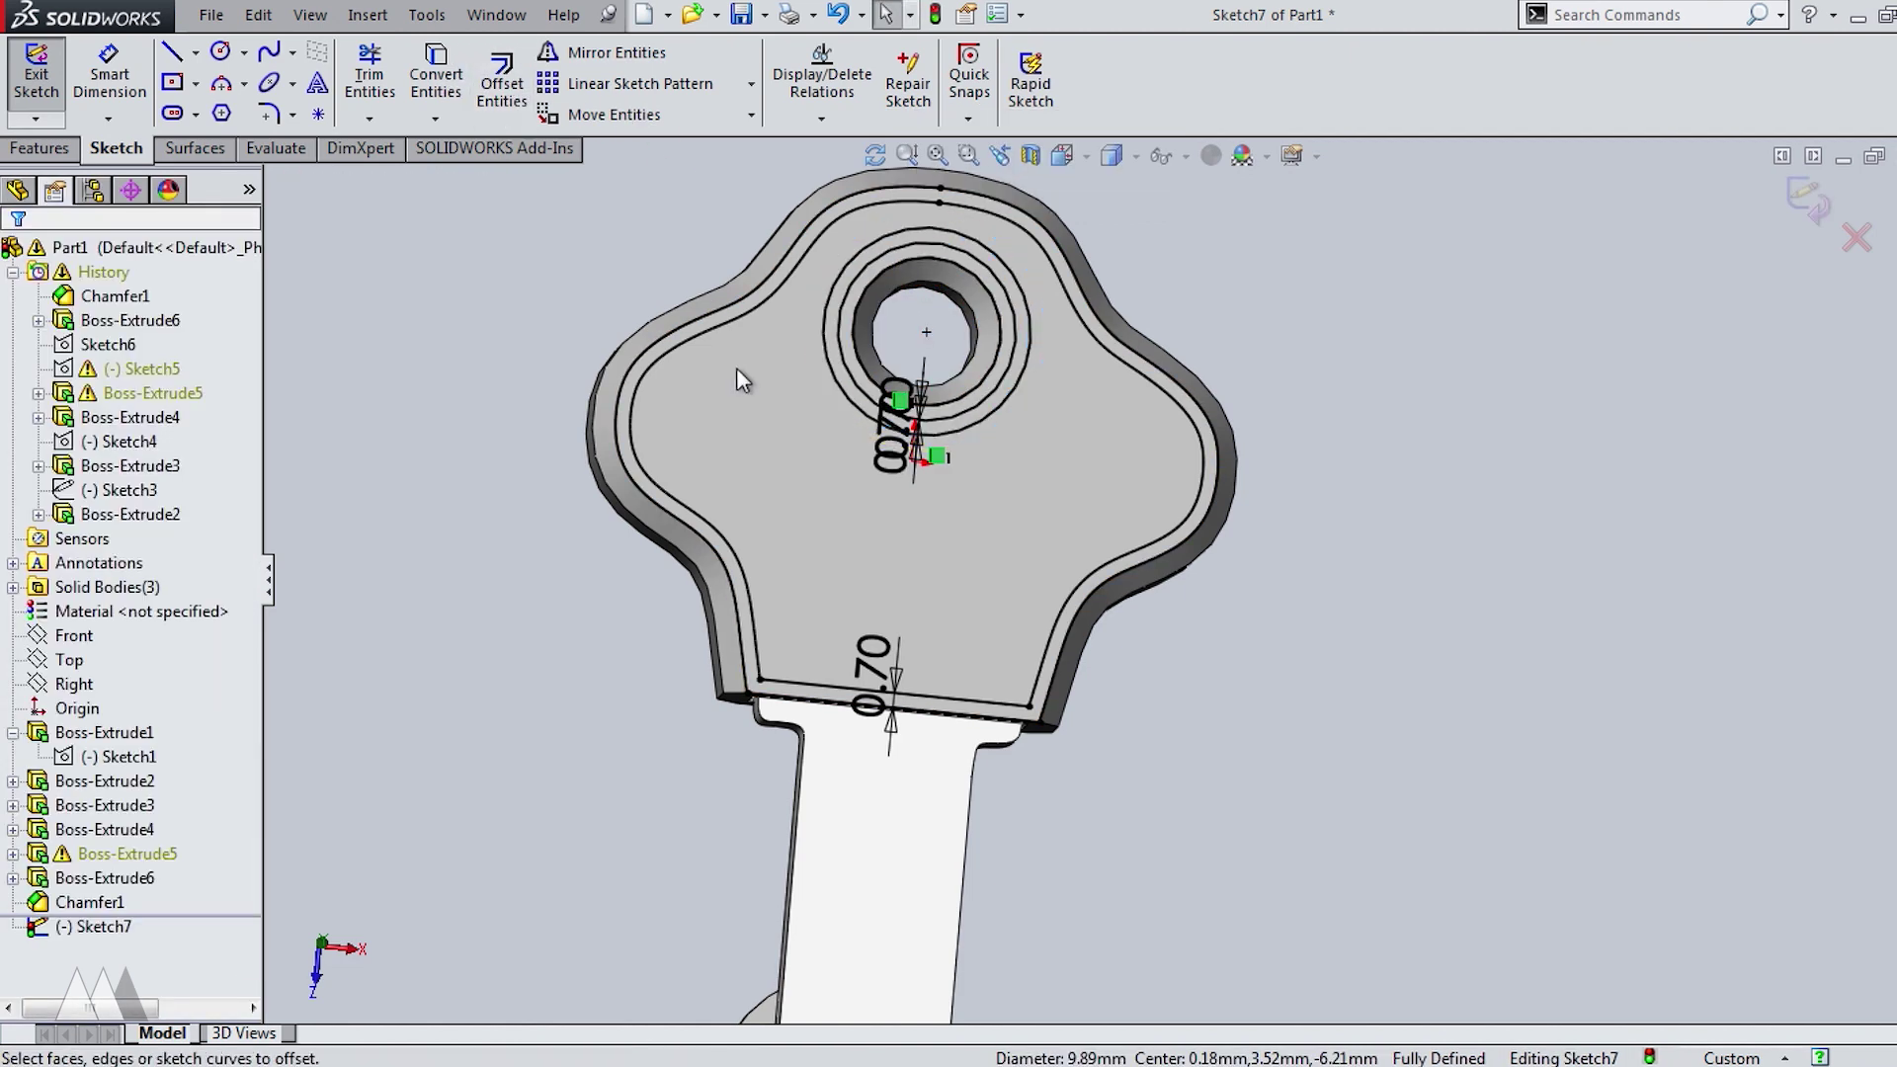
pyautogui.click(832, 294)
pyautogui.click(831, 295)
pyautogui.click(812, 314)
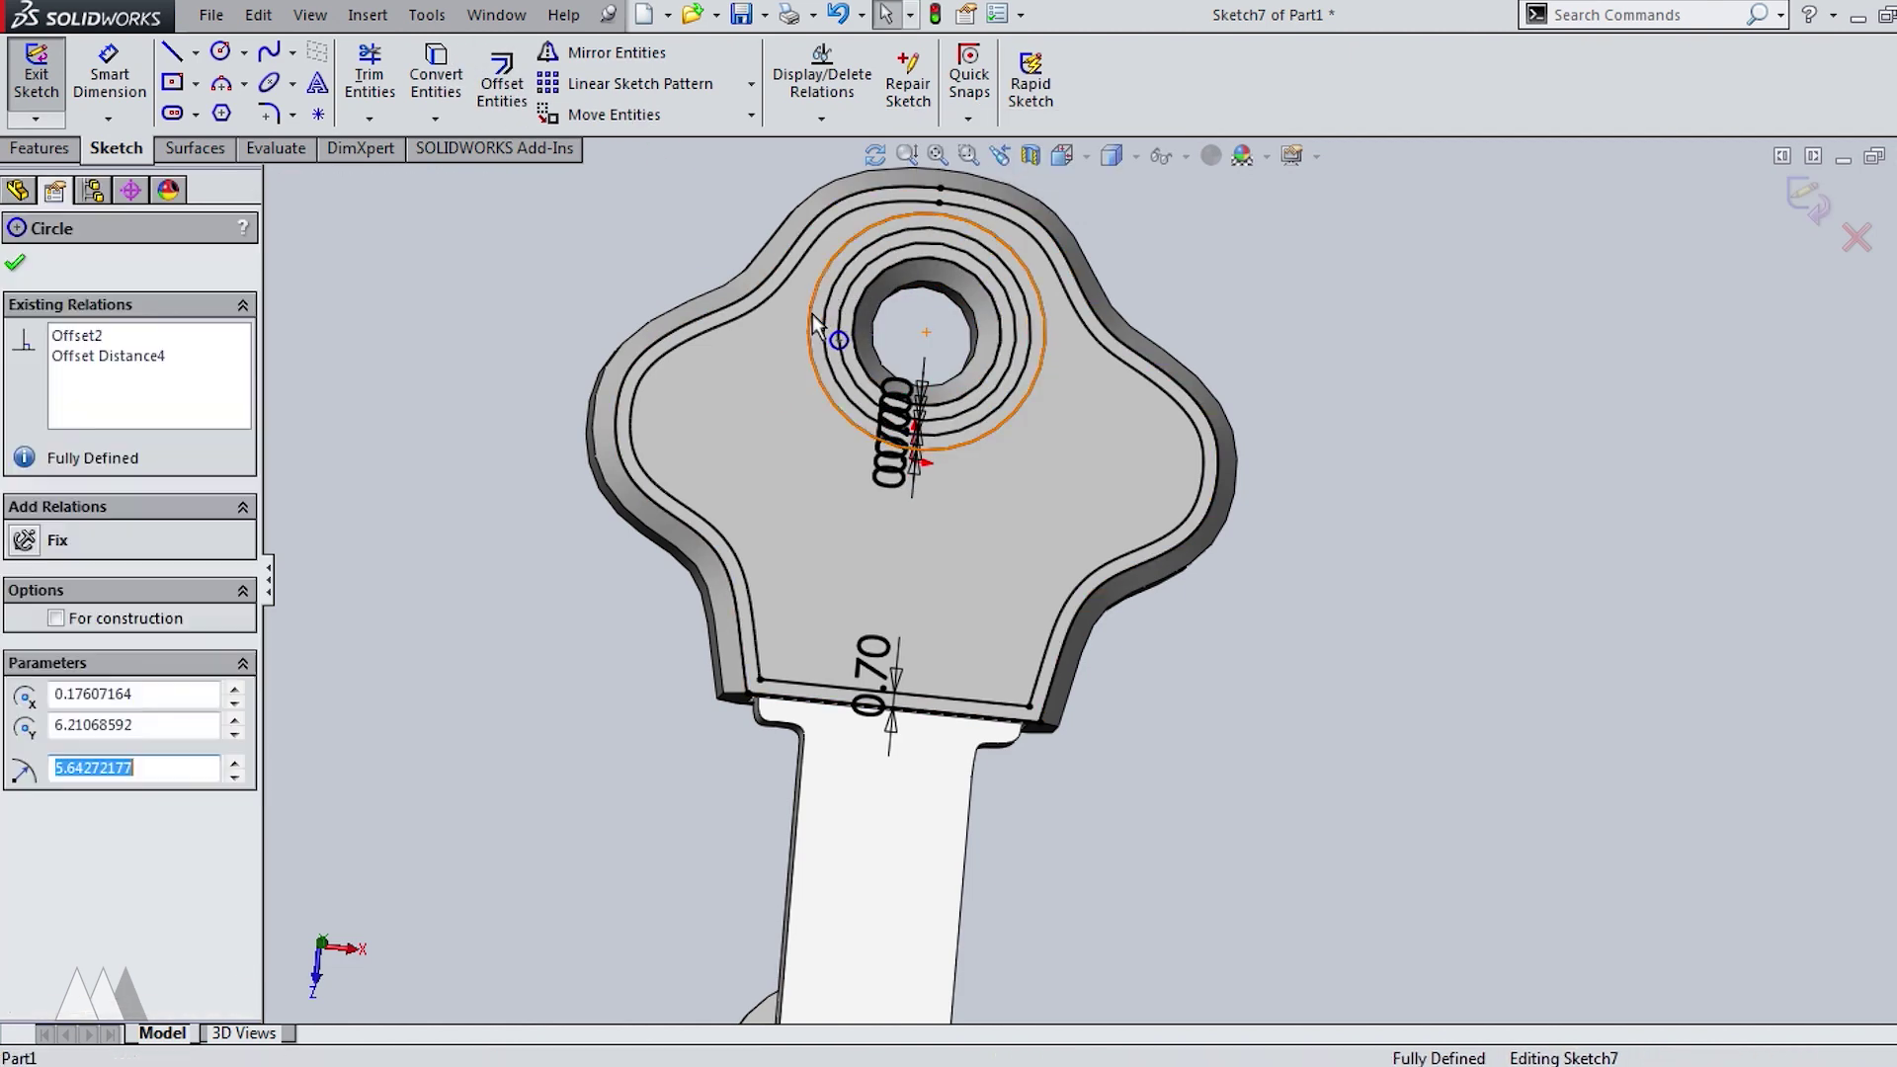
pyautogui.click(435, 84)
pyautogui.click(501, 84)
pyautogui.click(674, 429)
pyautogui.click(501, 83)
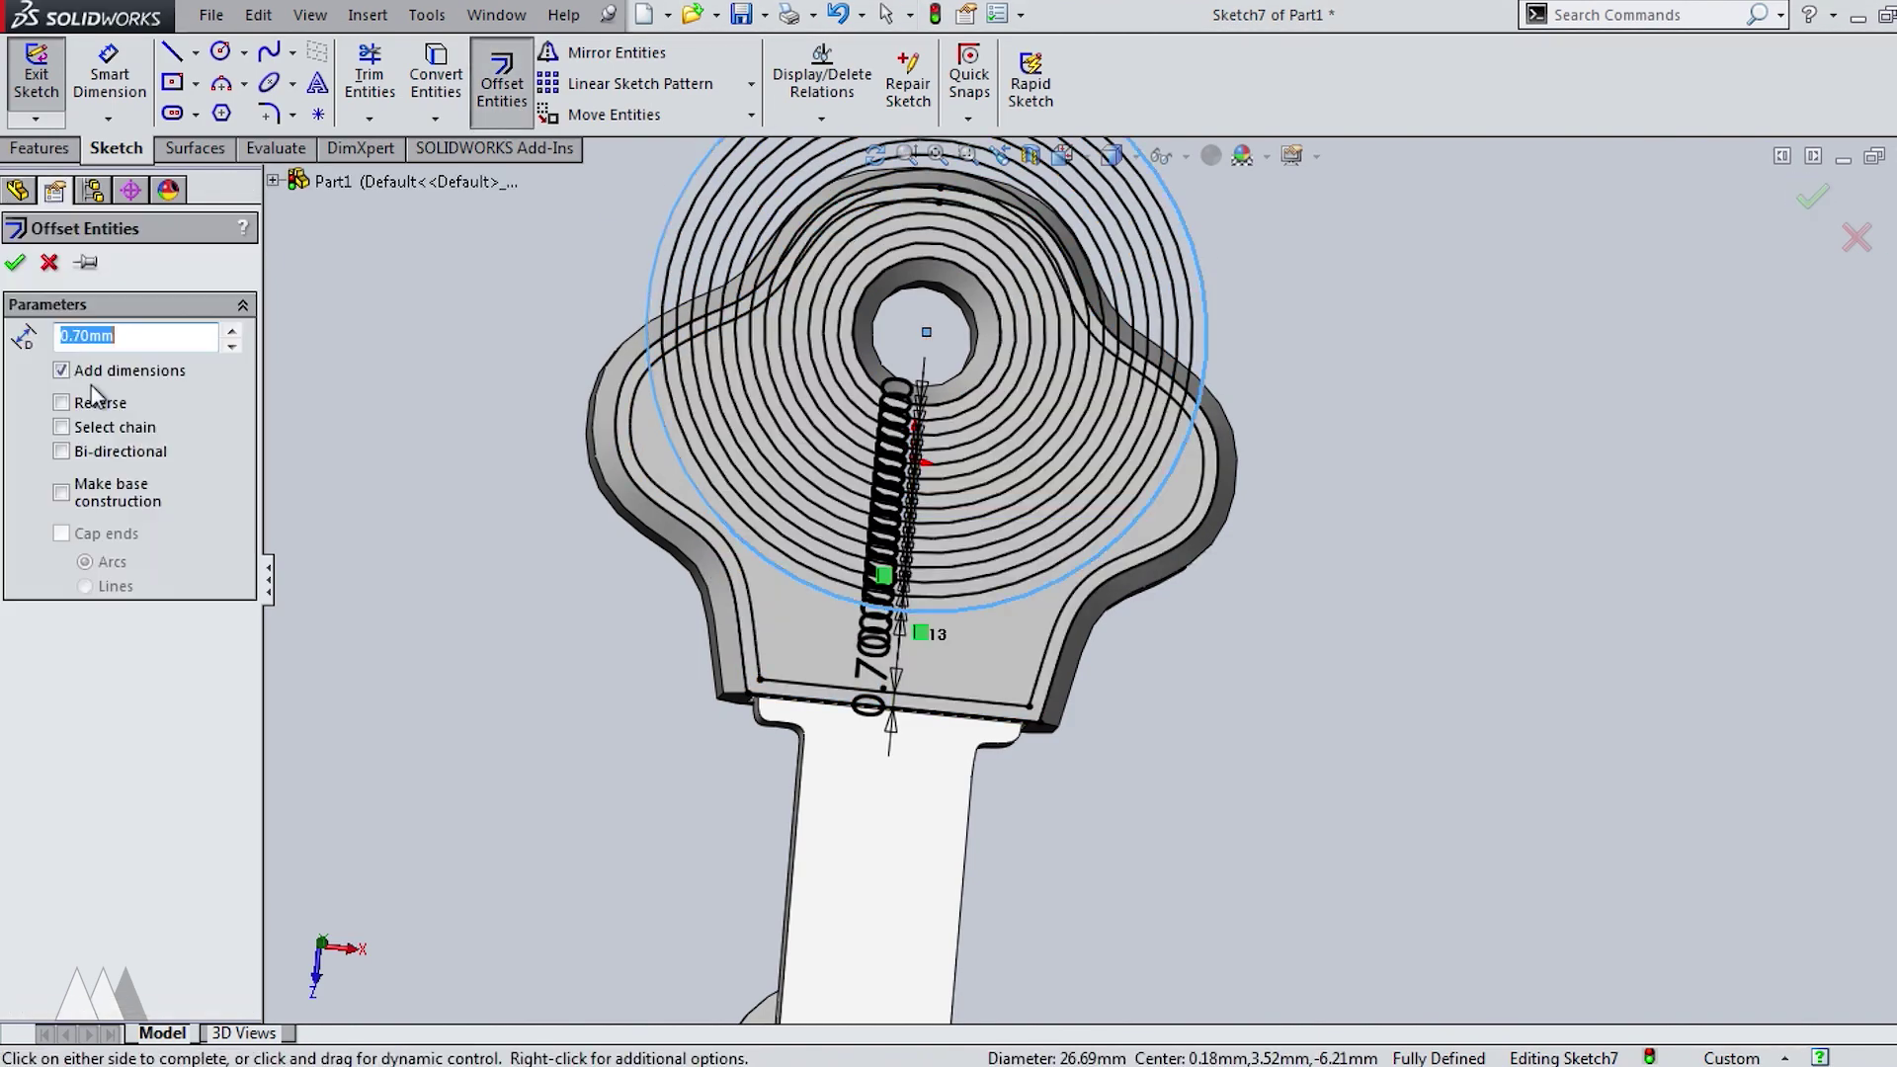
pyautogui.click(501, 83)
pyautogui.click(1031, 719)
pyautogui.click(1800, 203)
pyautogui.hotkey('ctrl', 'b')
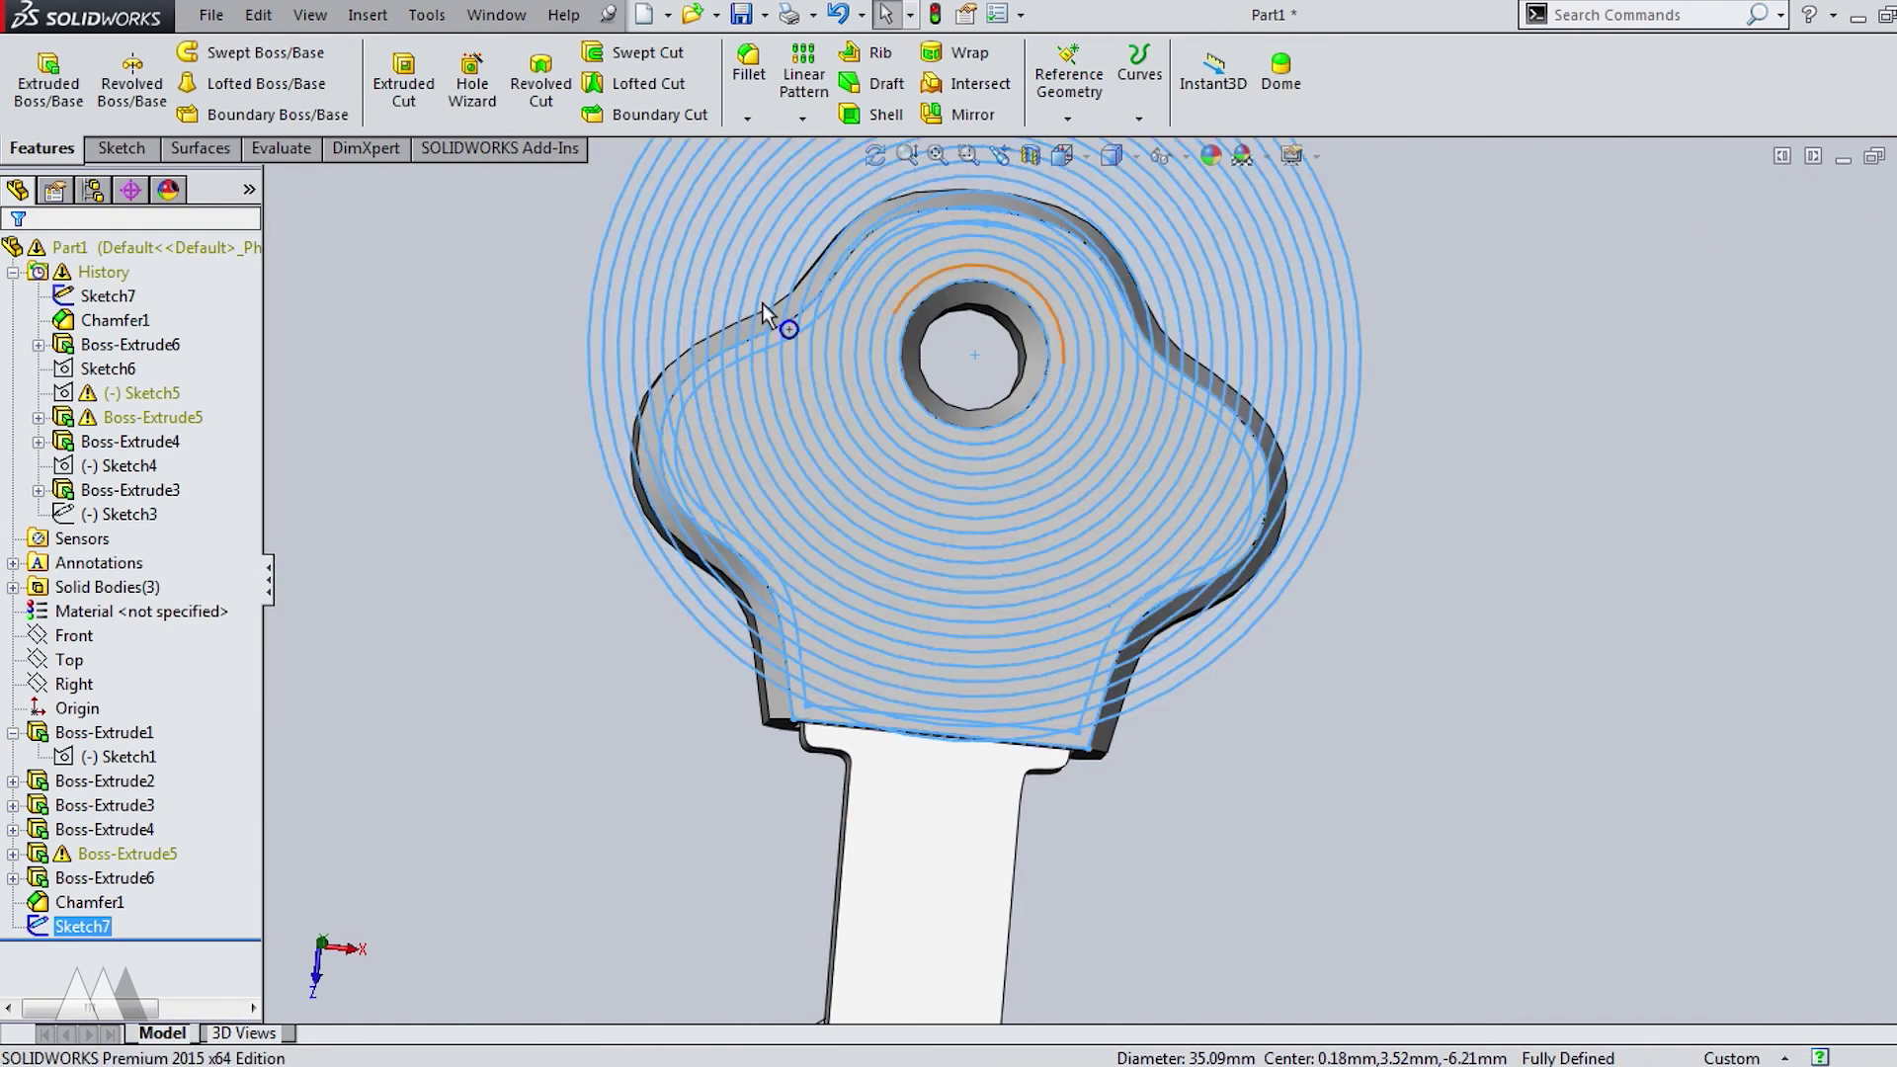
# Extrude the border band and alternating ring regions of the concentric-circle sketch as a raised pattern on the cover's upper face.
pyautogui.click(47, 84)
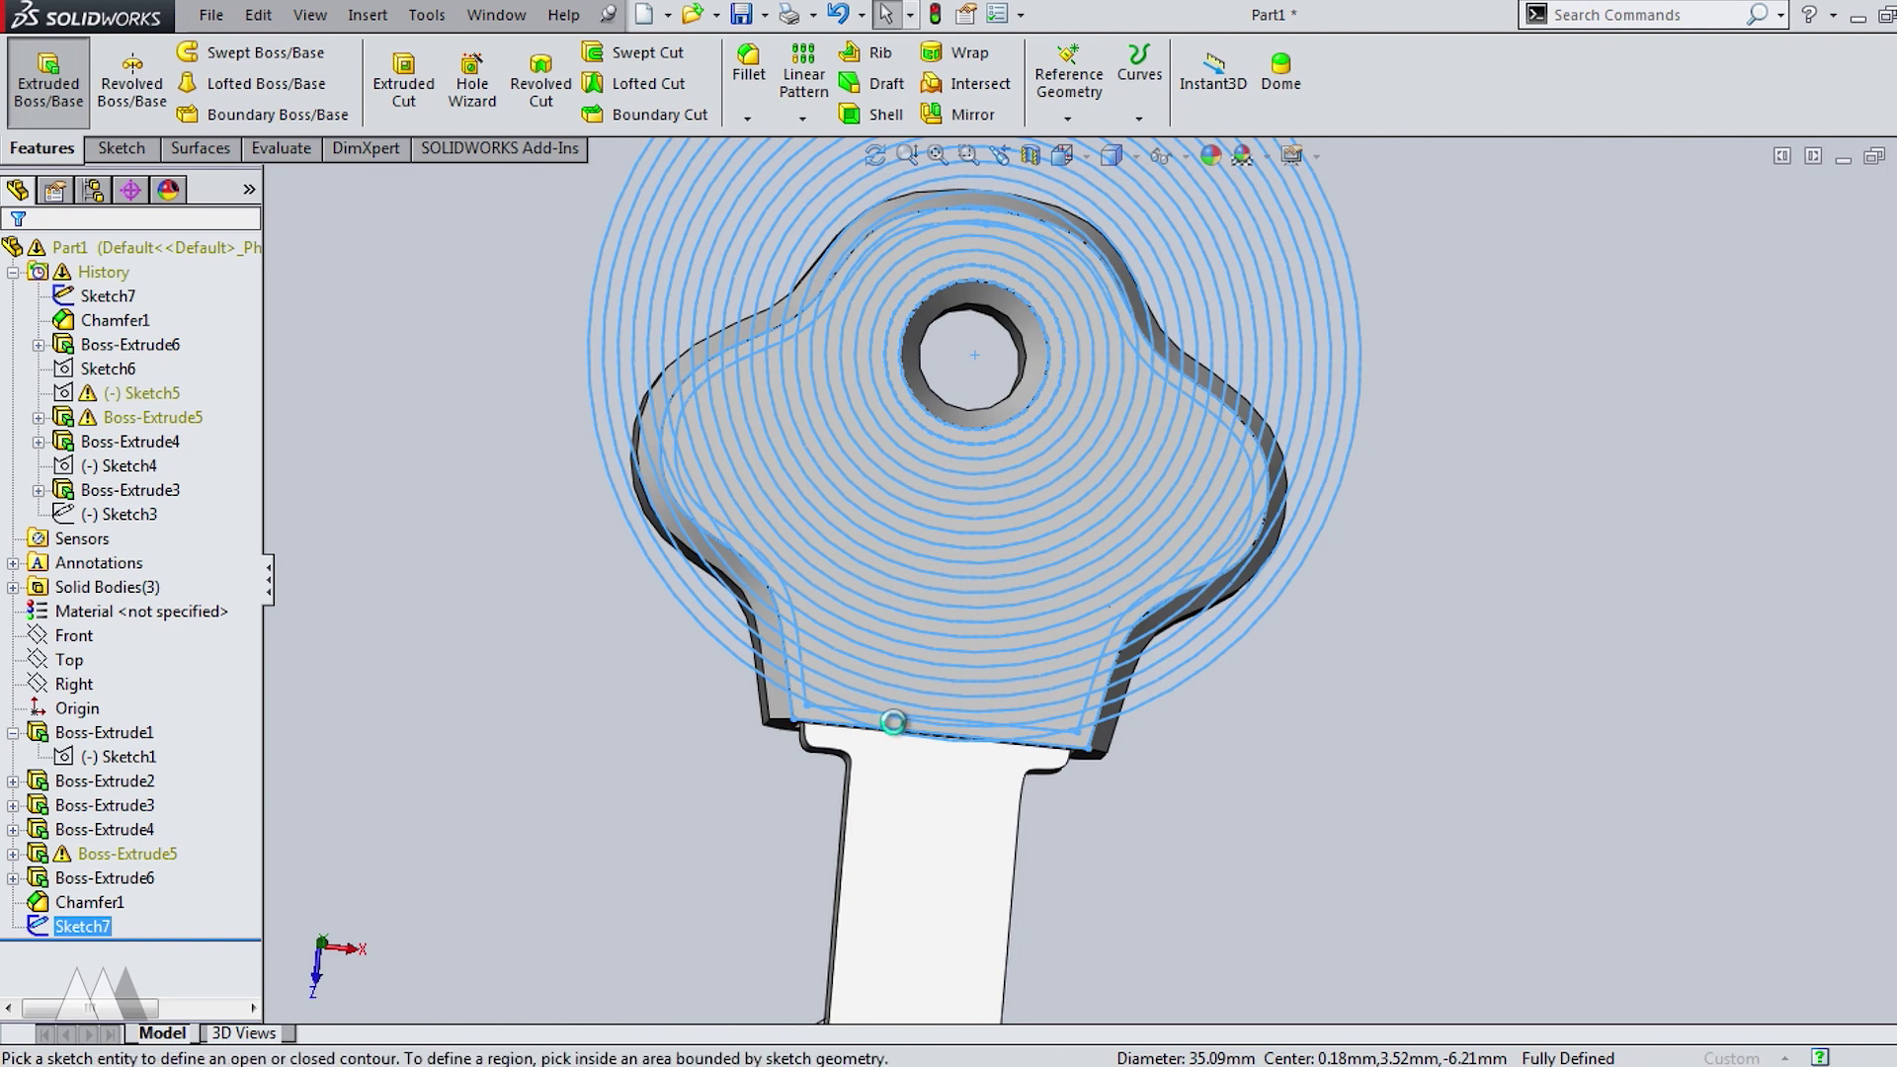
pyautogui.scroll(-5, 886, 731)
pyautogui.click(835, 671)
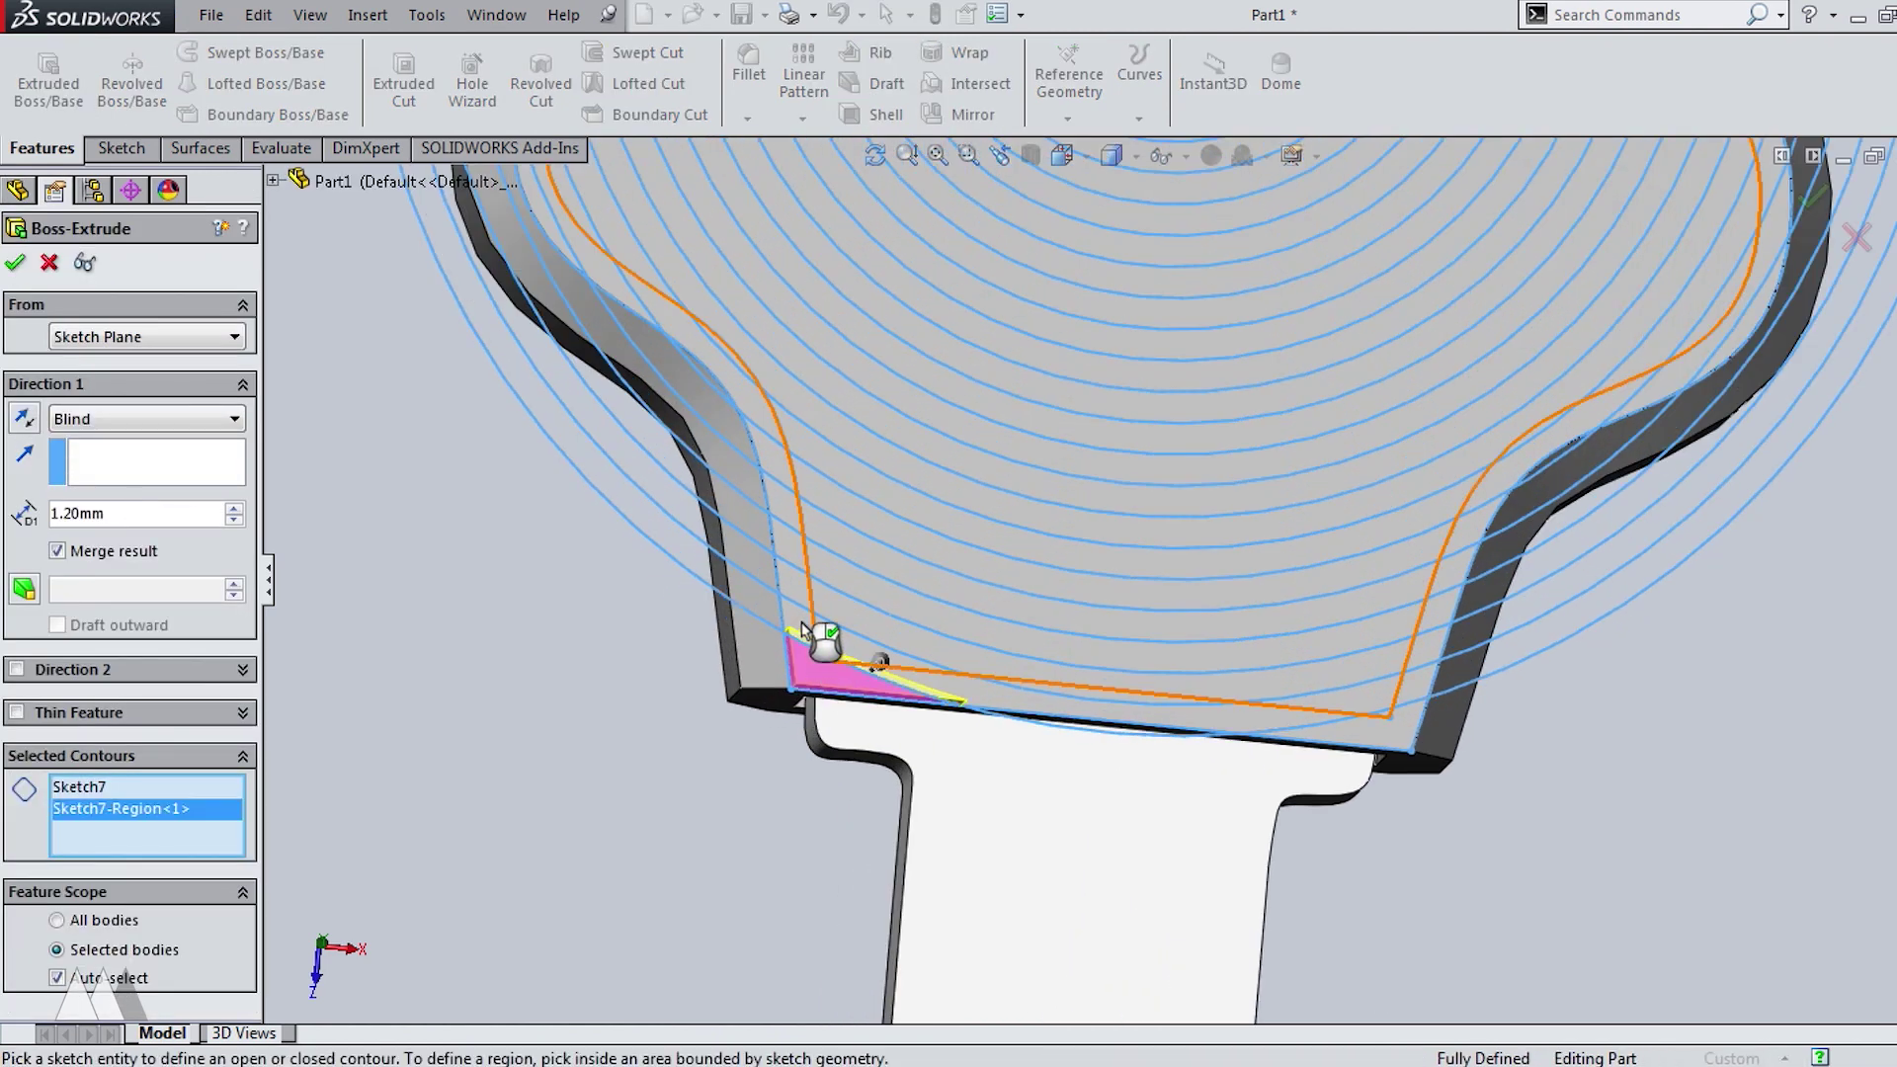
pyautogui.click(798, 590)
pyautogui.click(797, 579)
pyautogui.click(788, 531)
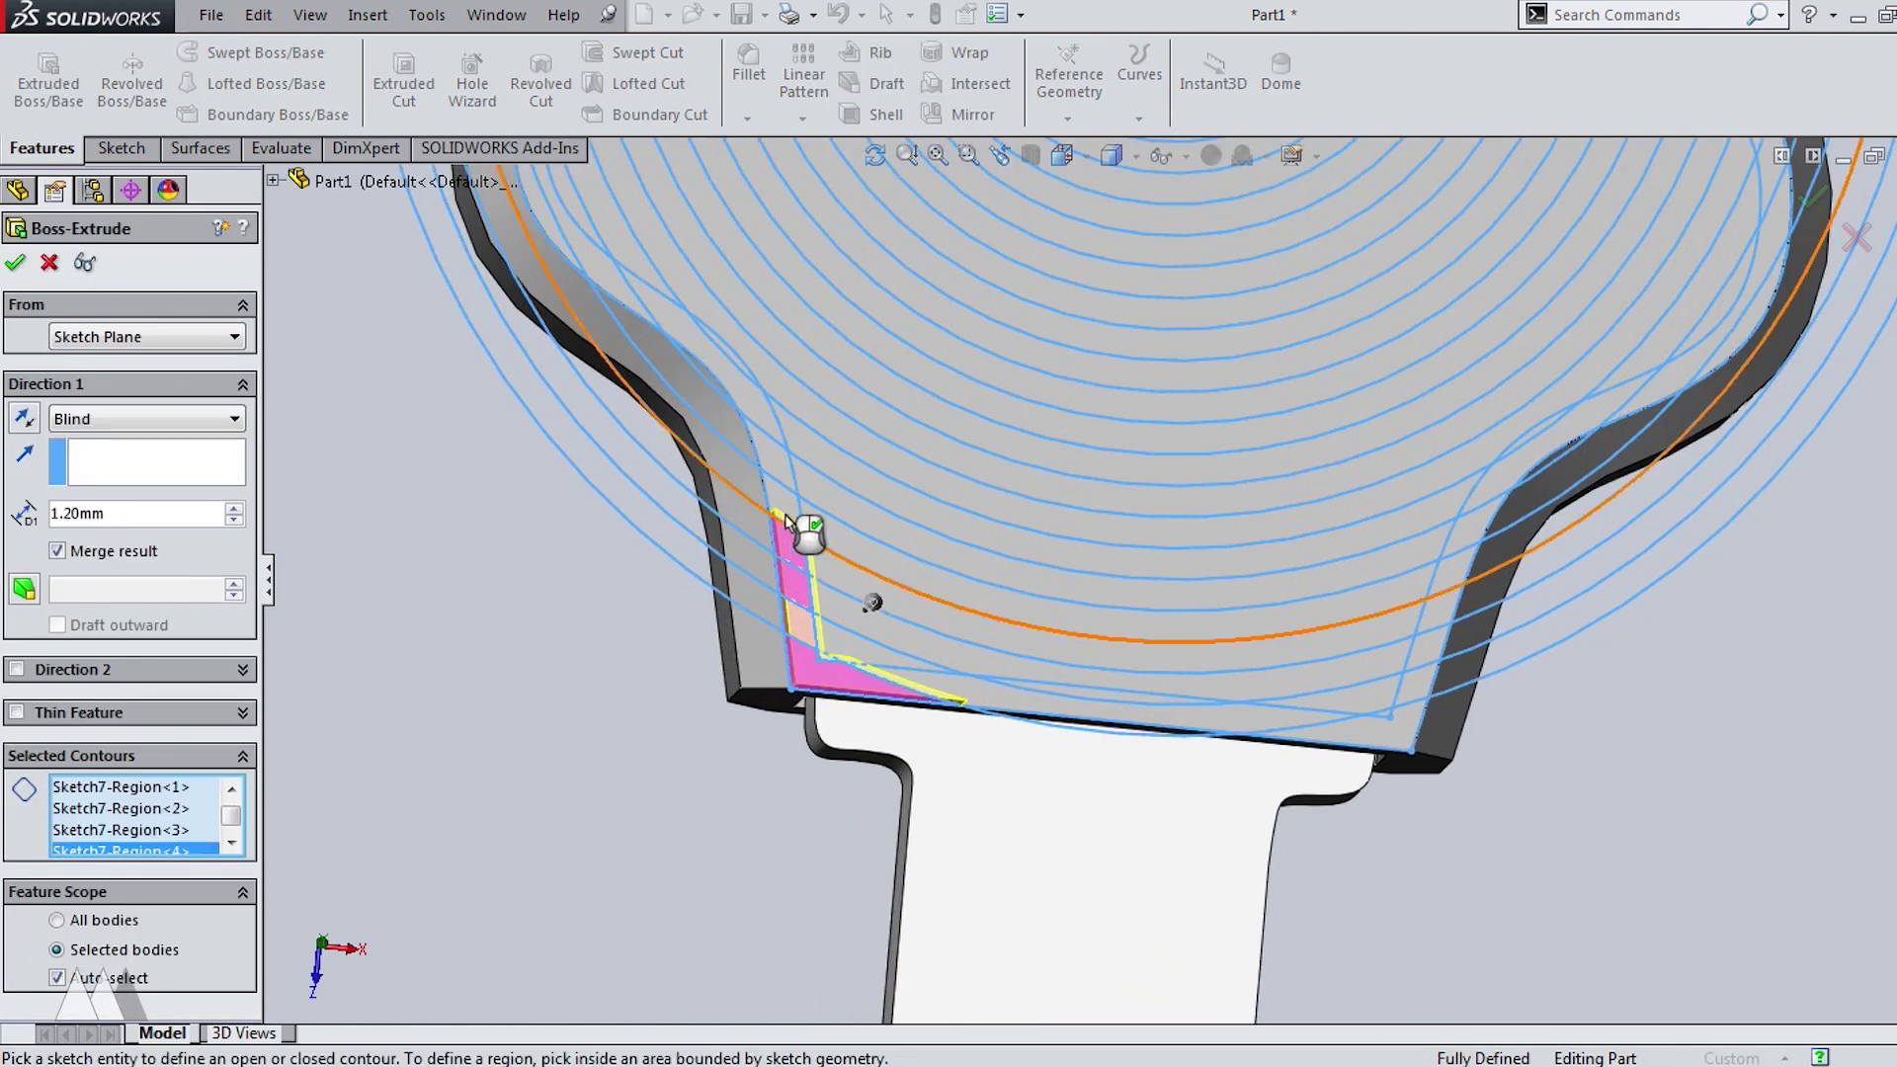
pyautogui.click(779, 482)
pyautogui.click(762, 435)
pyautogui.scroll(-6, 681, 326)
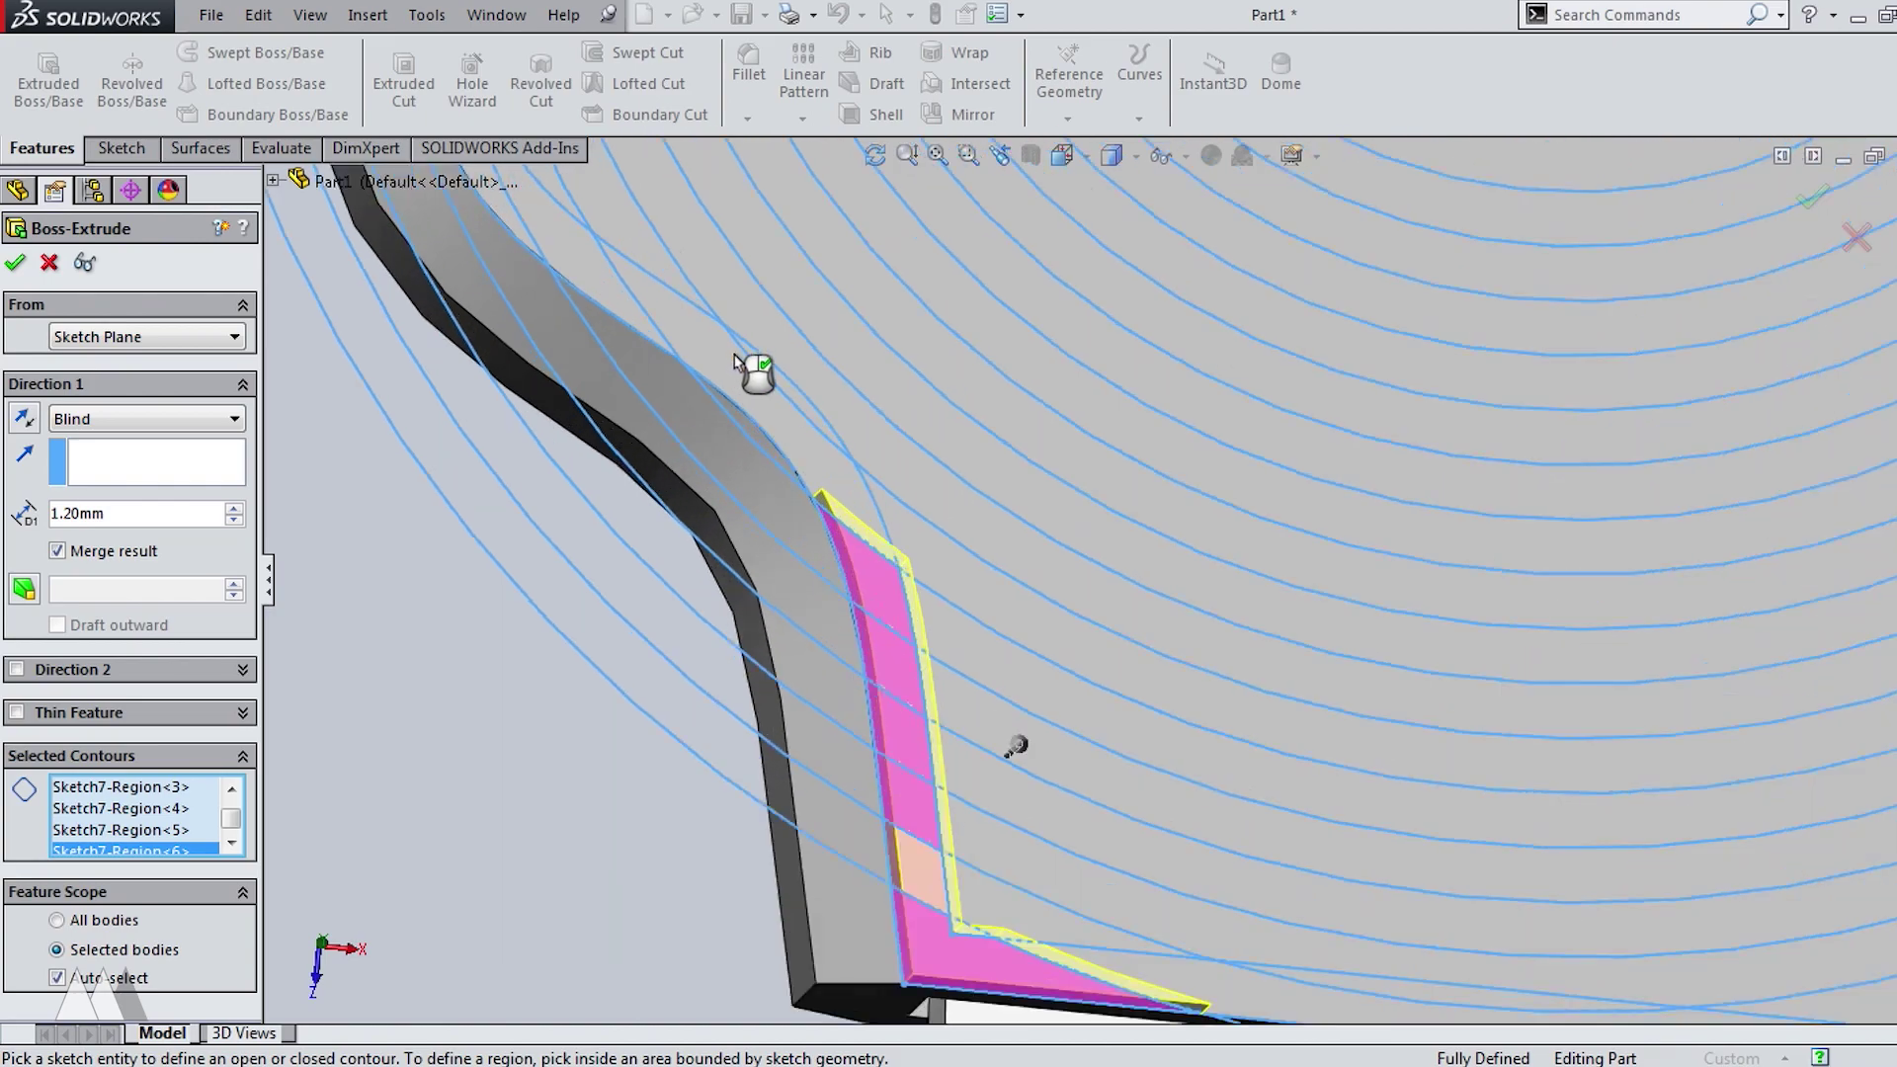
pyautogui.click(798, 403)
pyautogui.click(887, 469)
pyautogui.click(608, 294)
pyautogui.scroll(10, 545, 245)
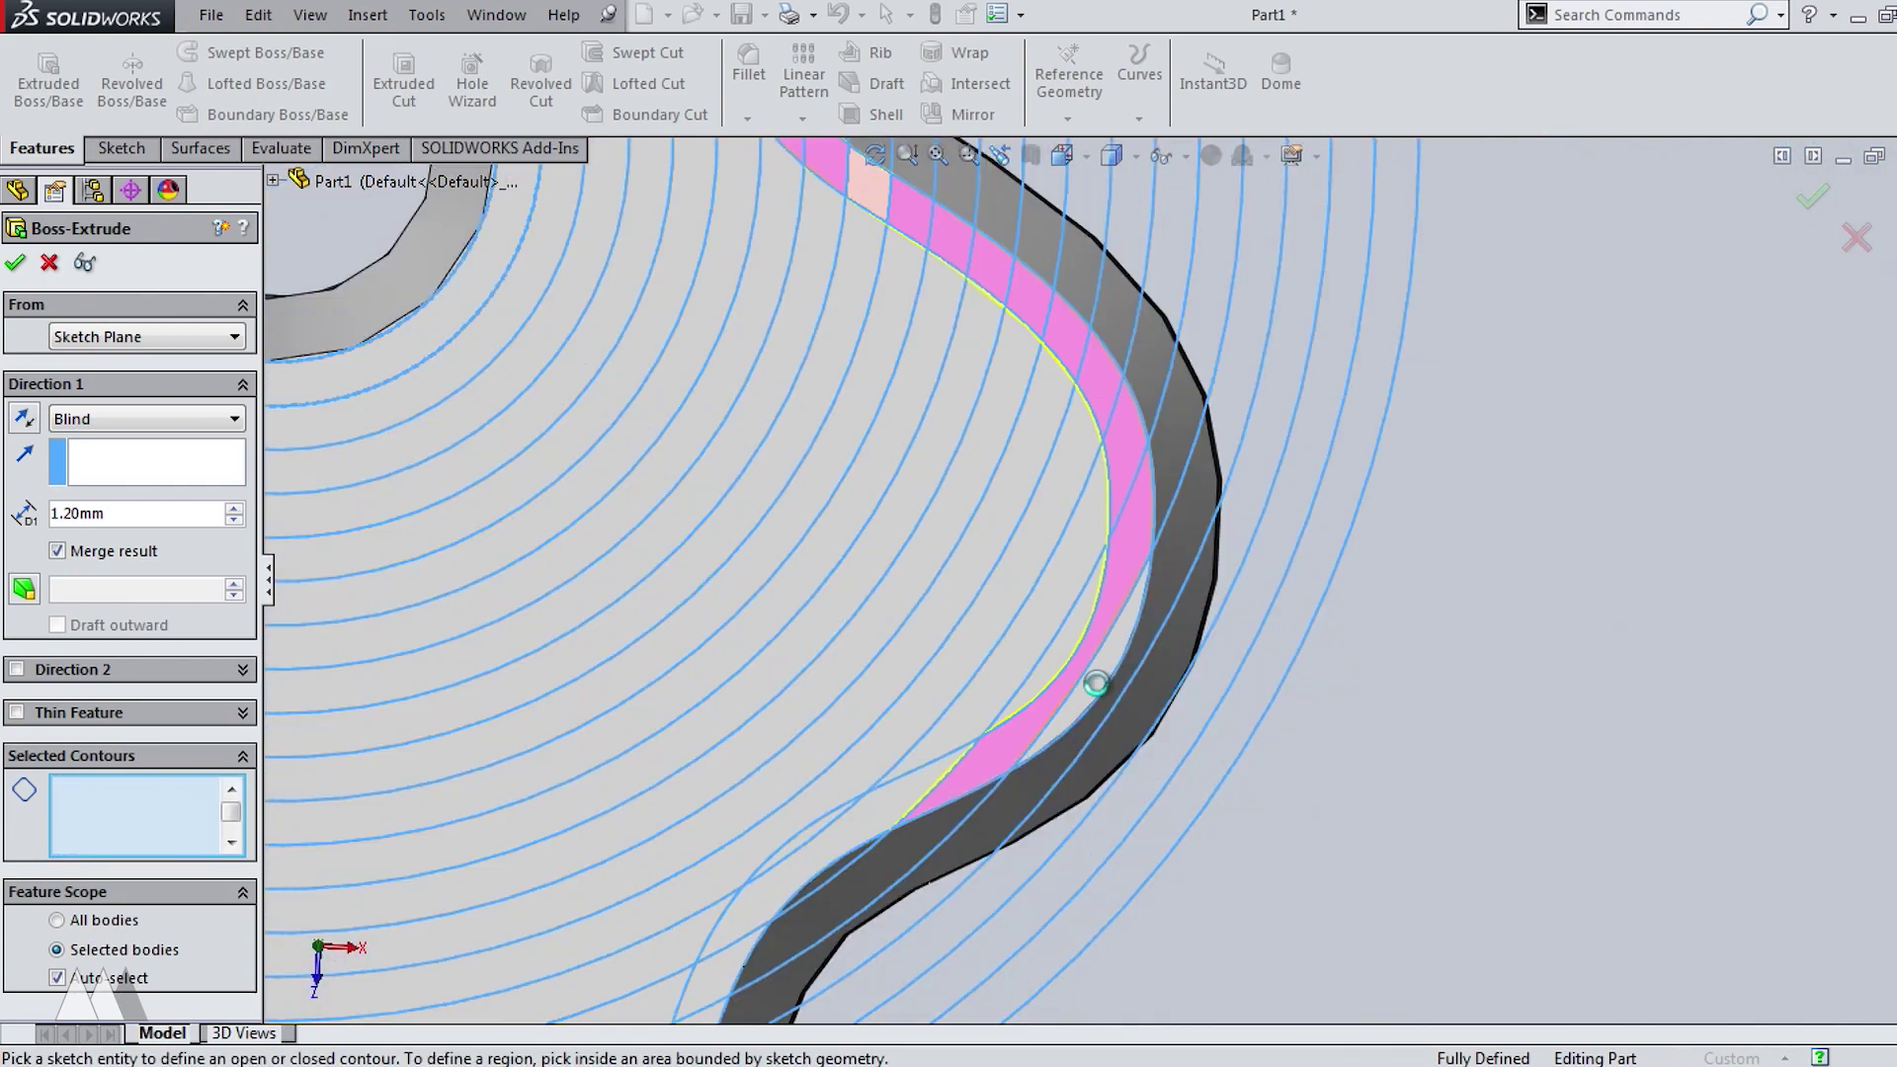
pyautogui.scroll(-2, 1055, 834)
pyautogui.scroll(3, 1338, 854)
pyautogui.scroll(5, 1017, 326)
pyautogui.rightClick(1218, 705)
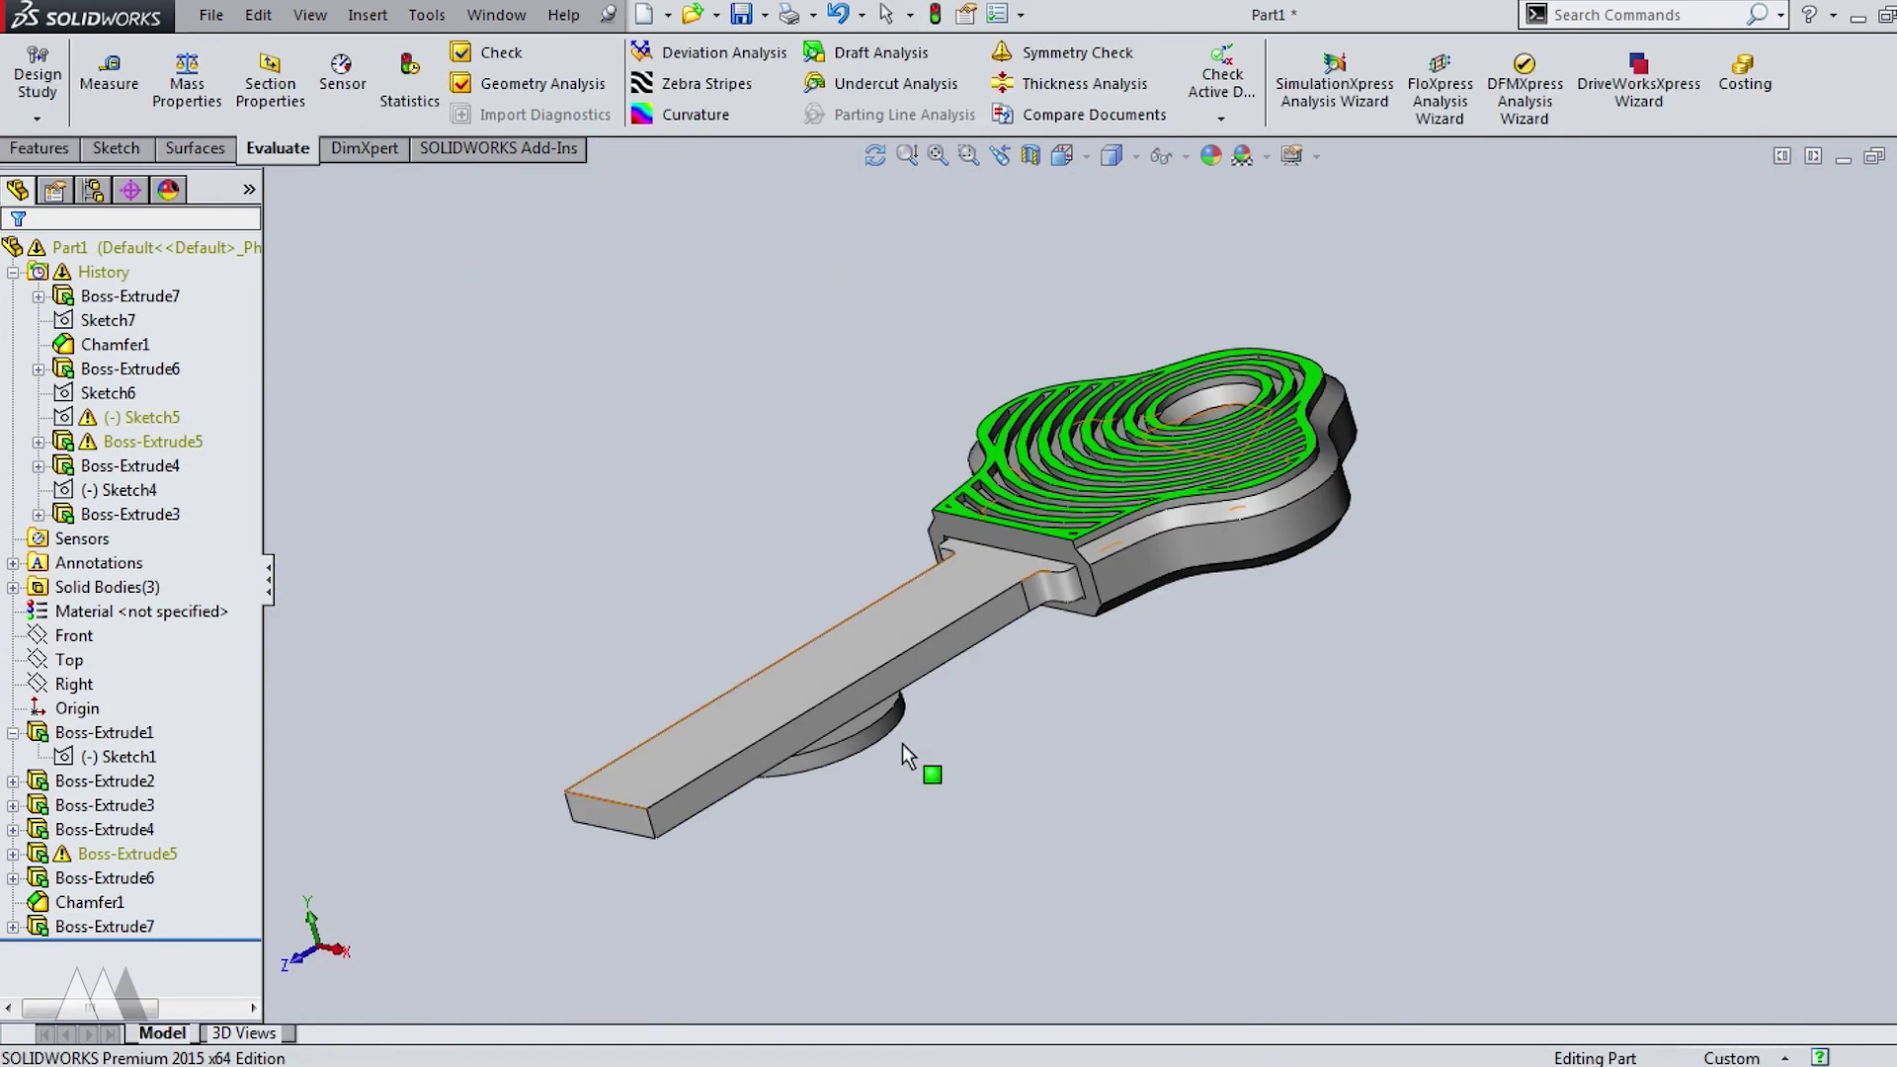
# Export only the round disc and the key cover bodies with the selected bodies option.
pyautogui.click(852, 726)
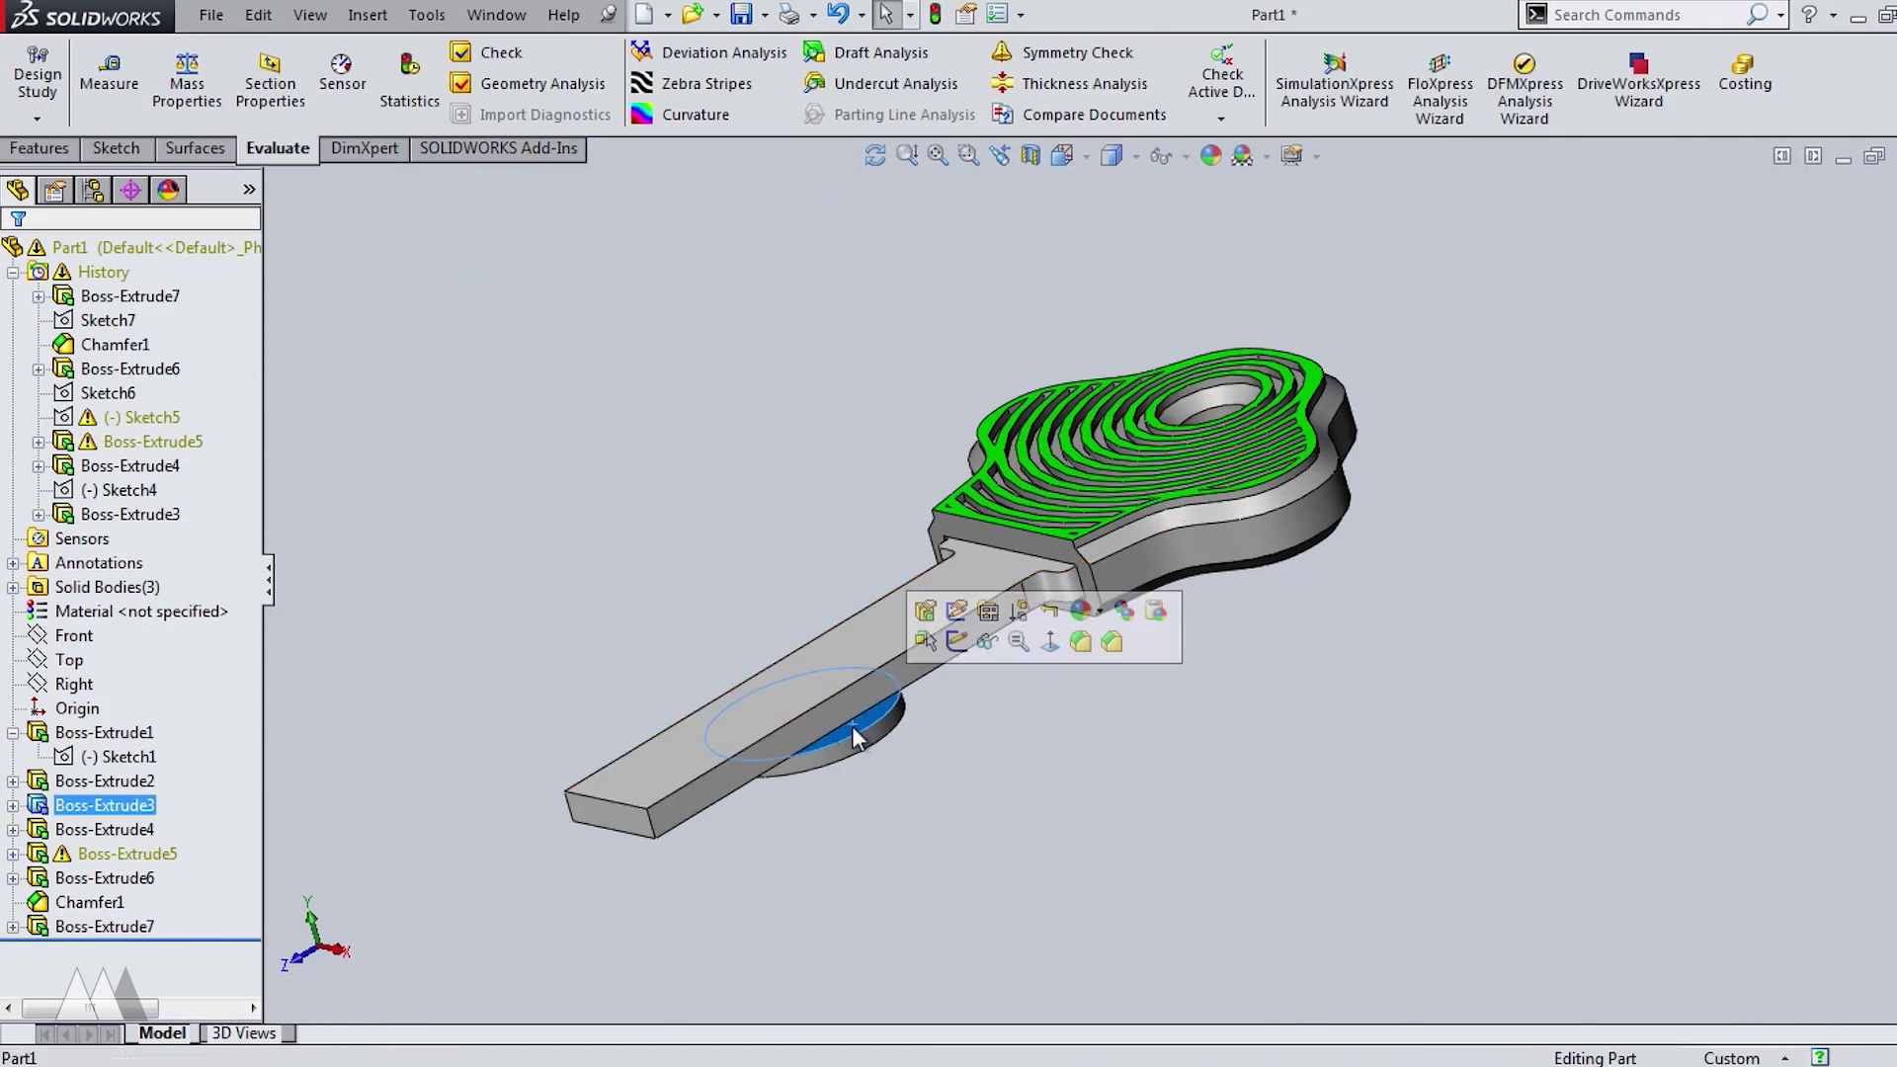
pyautogui.keyDown('ctrl'); pyautogui.click(1233, 555); pyautogui.keyUp('ctrl')
pyautogui.click(210, 14)
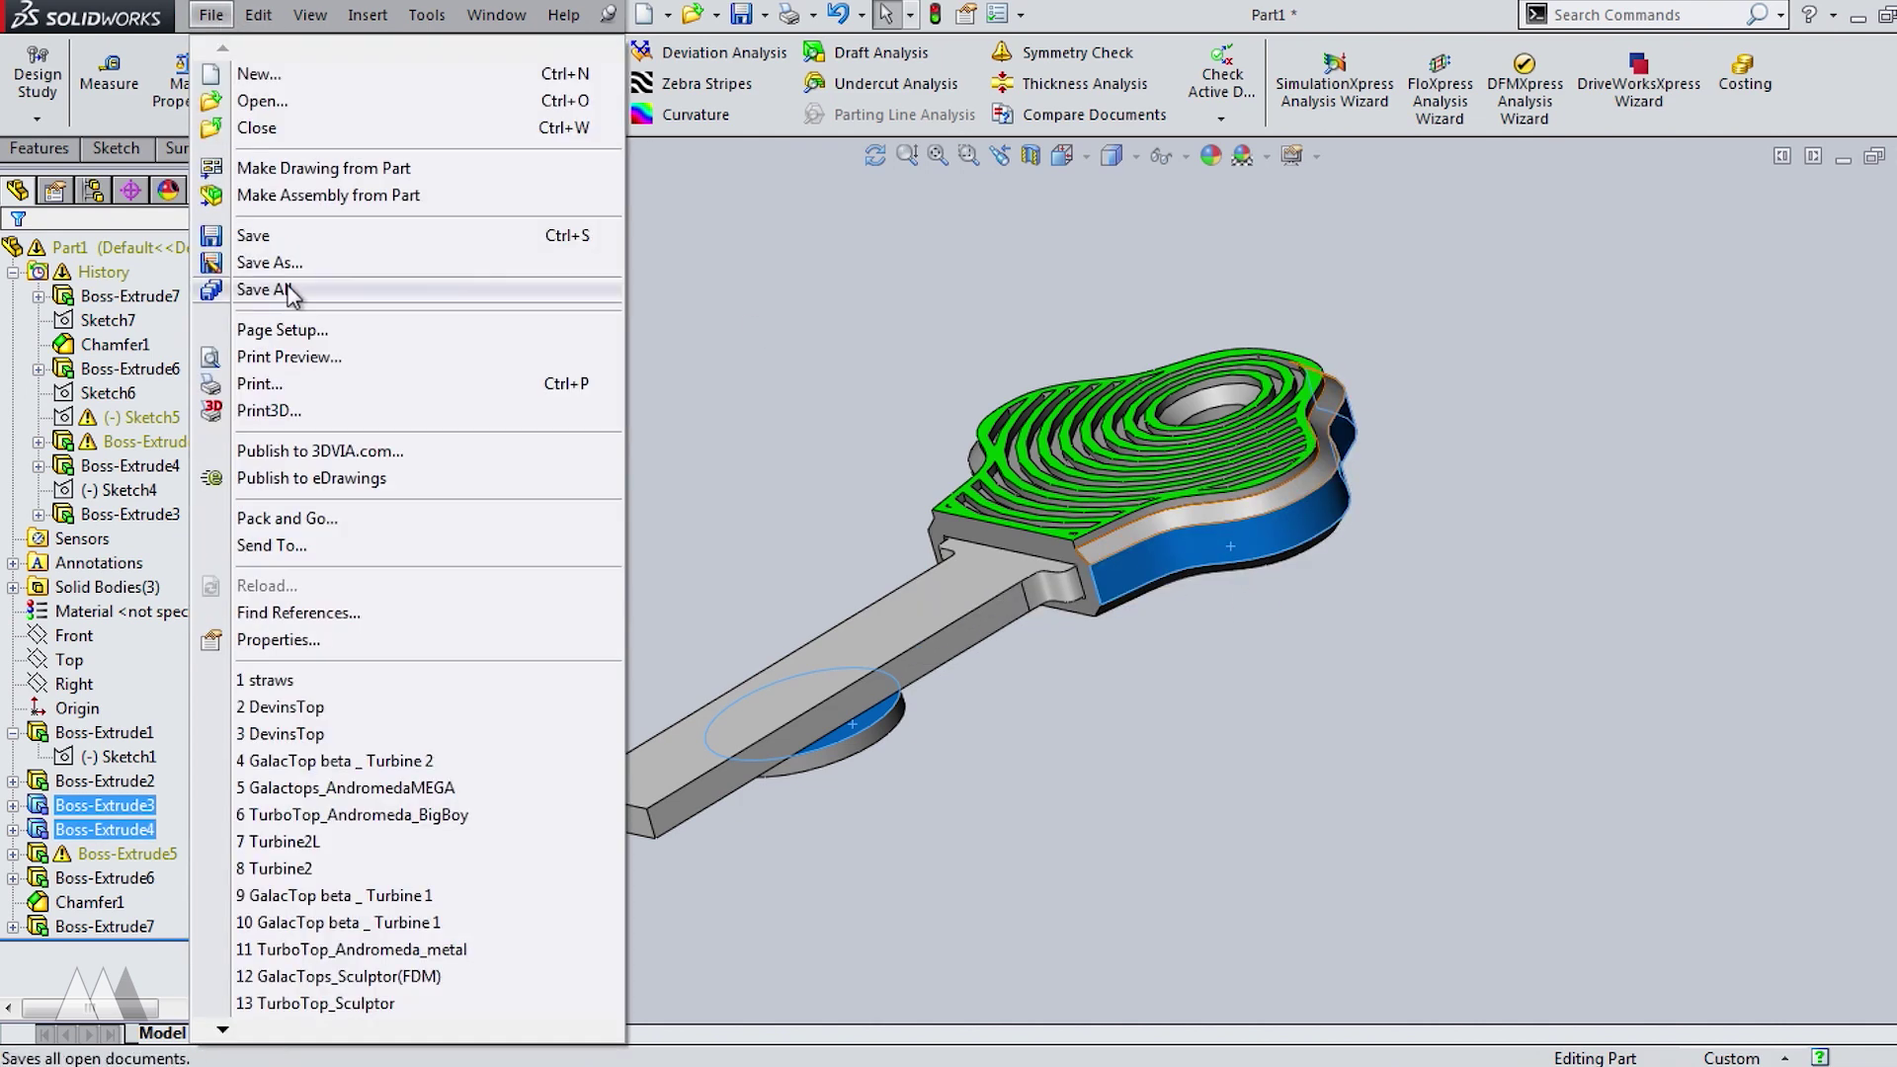
pyautogui.click(281, 262)
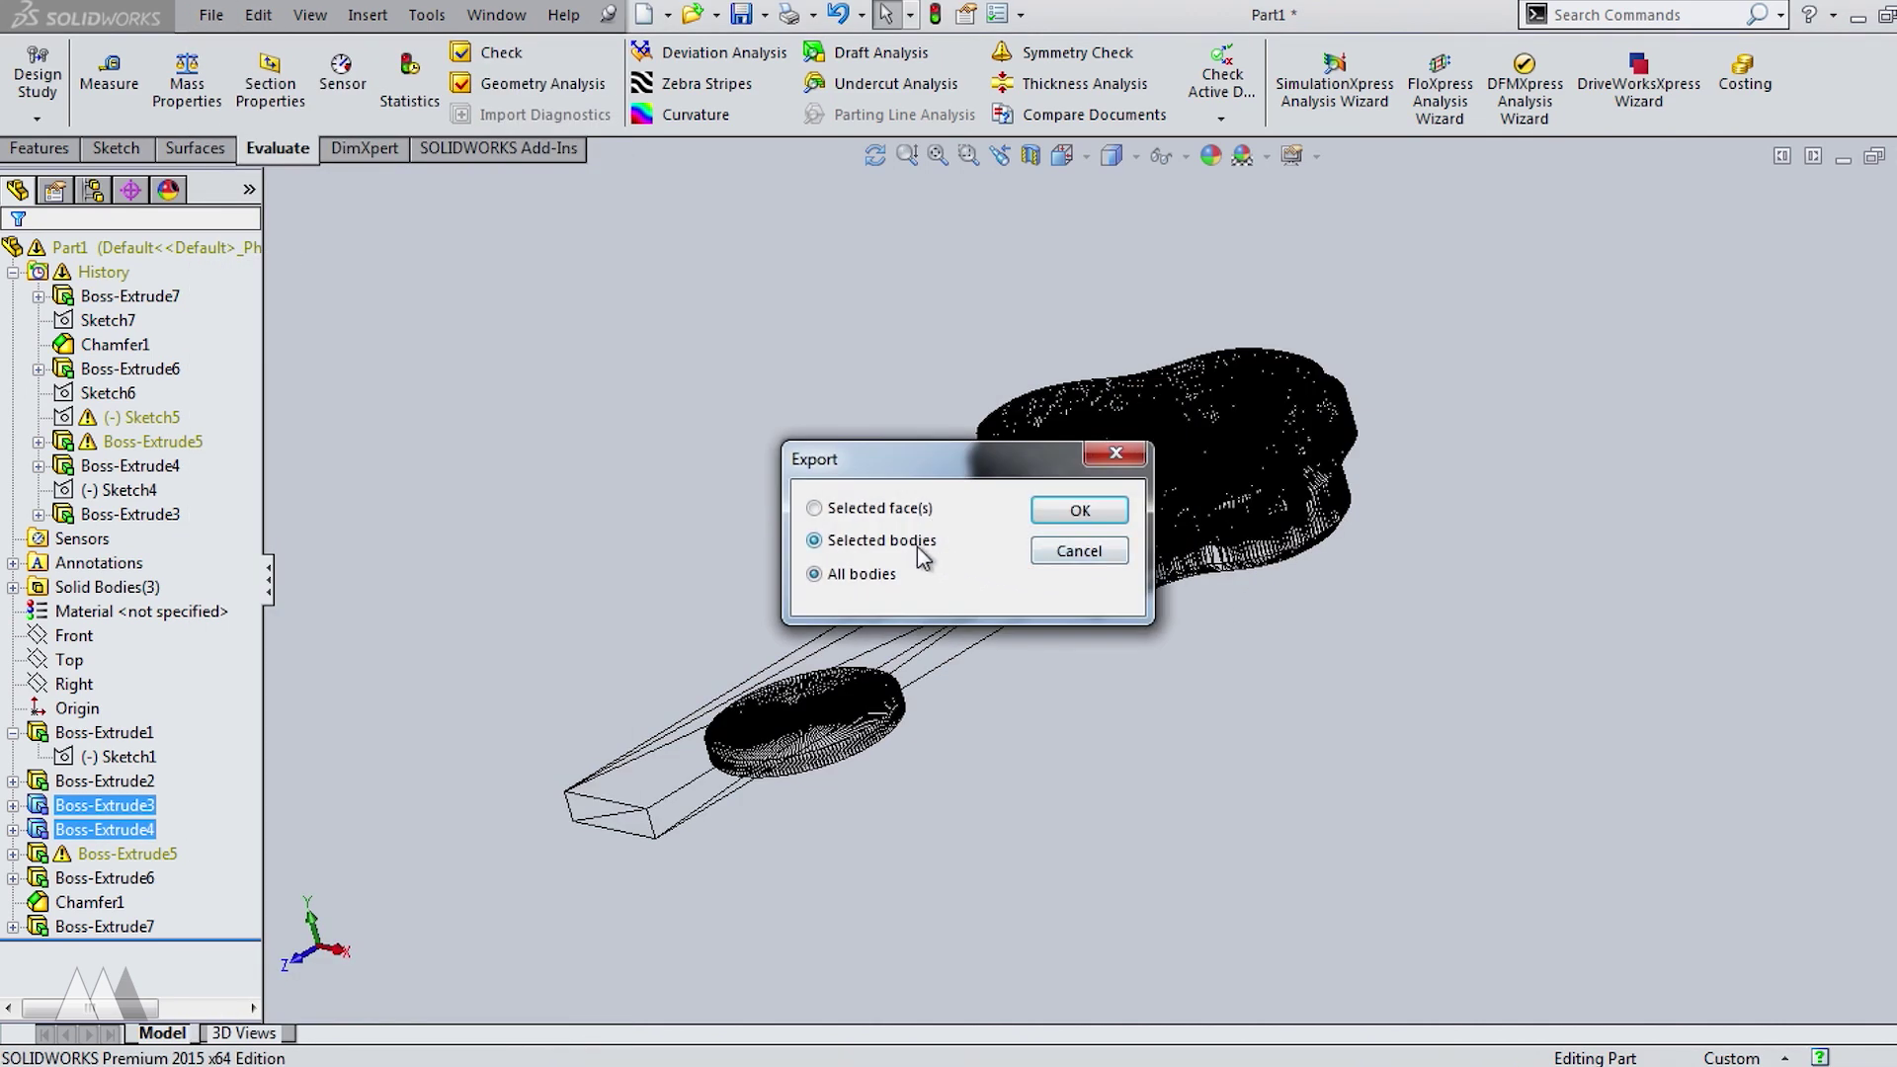
pyautogui.click(1063, 512)
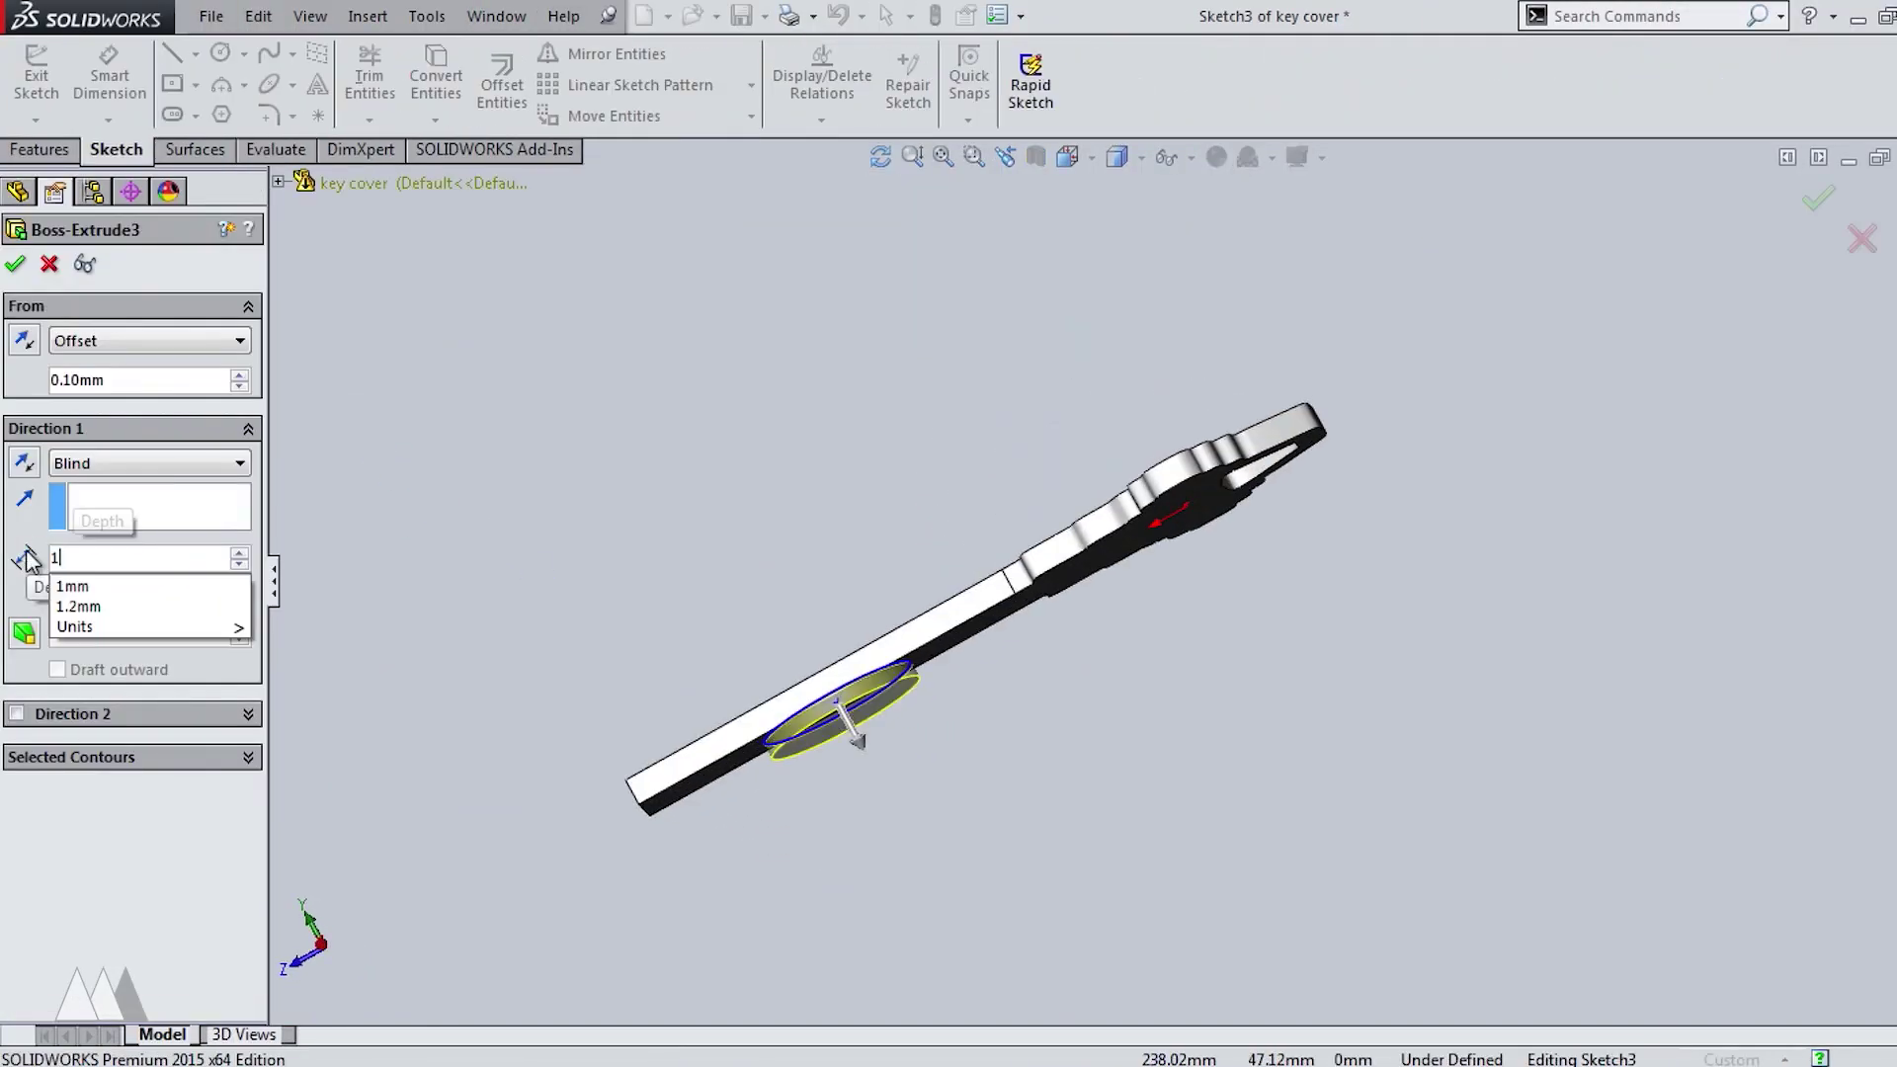
# Set the extrusion depths of the round disc, the cover's base layer and the cover's top layer to 1 mm.
pyautogui.press('Return')
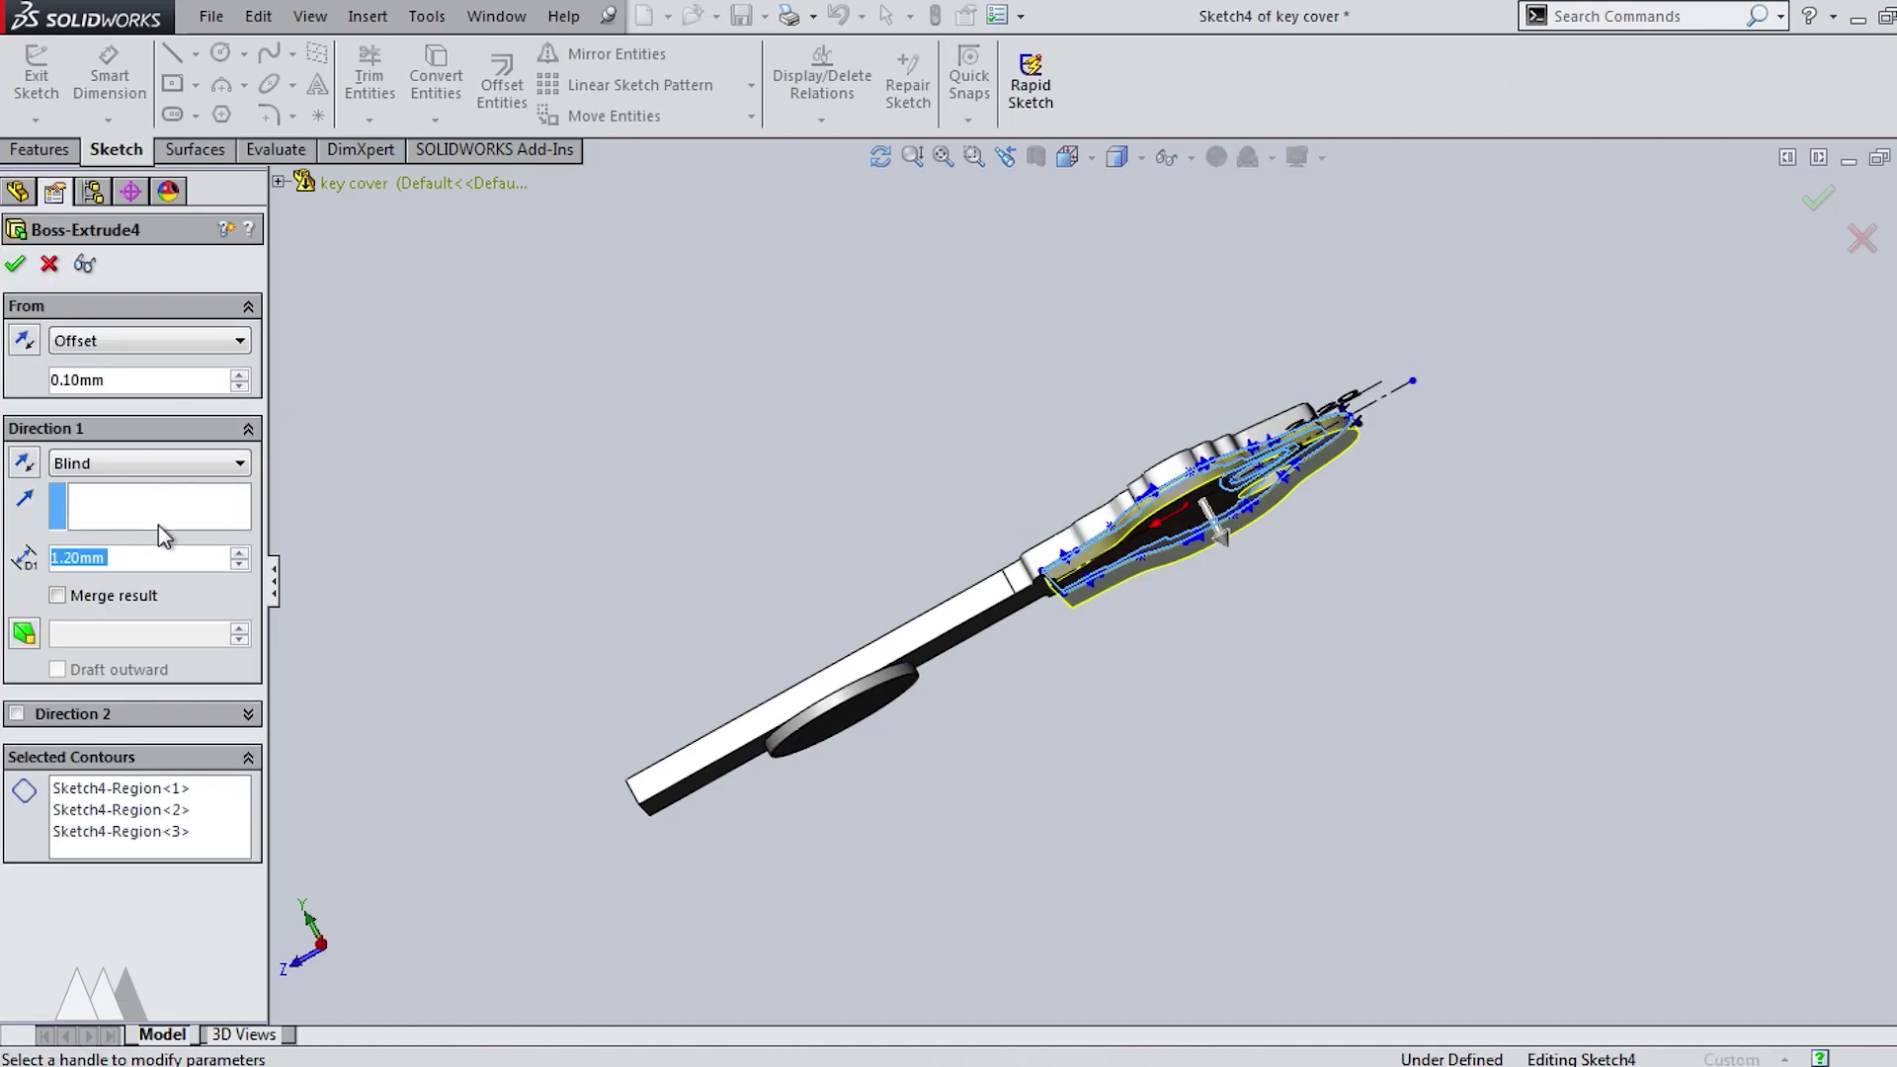
pyautogui.write('1')
pyautogui.press('Return')
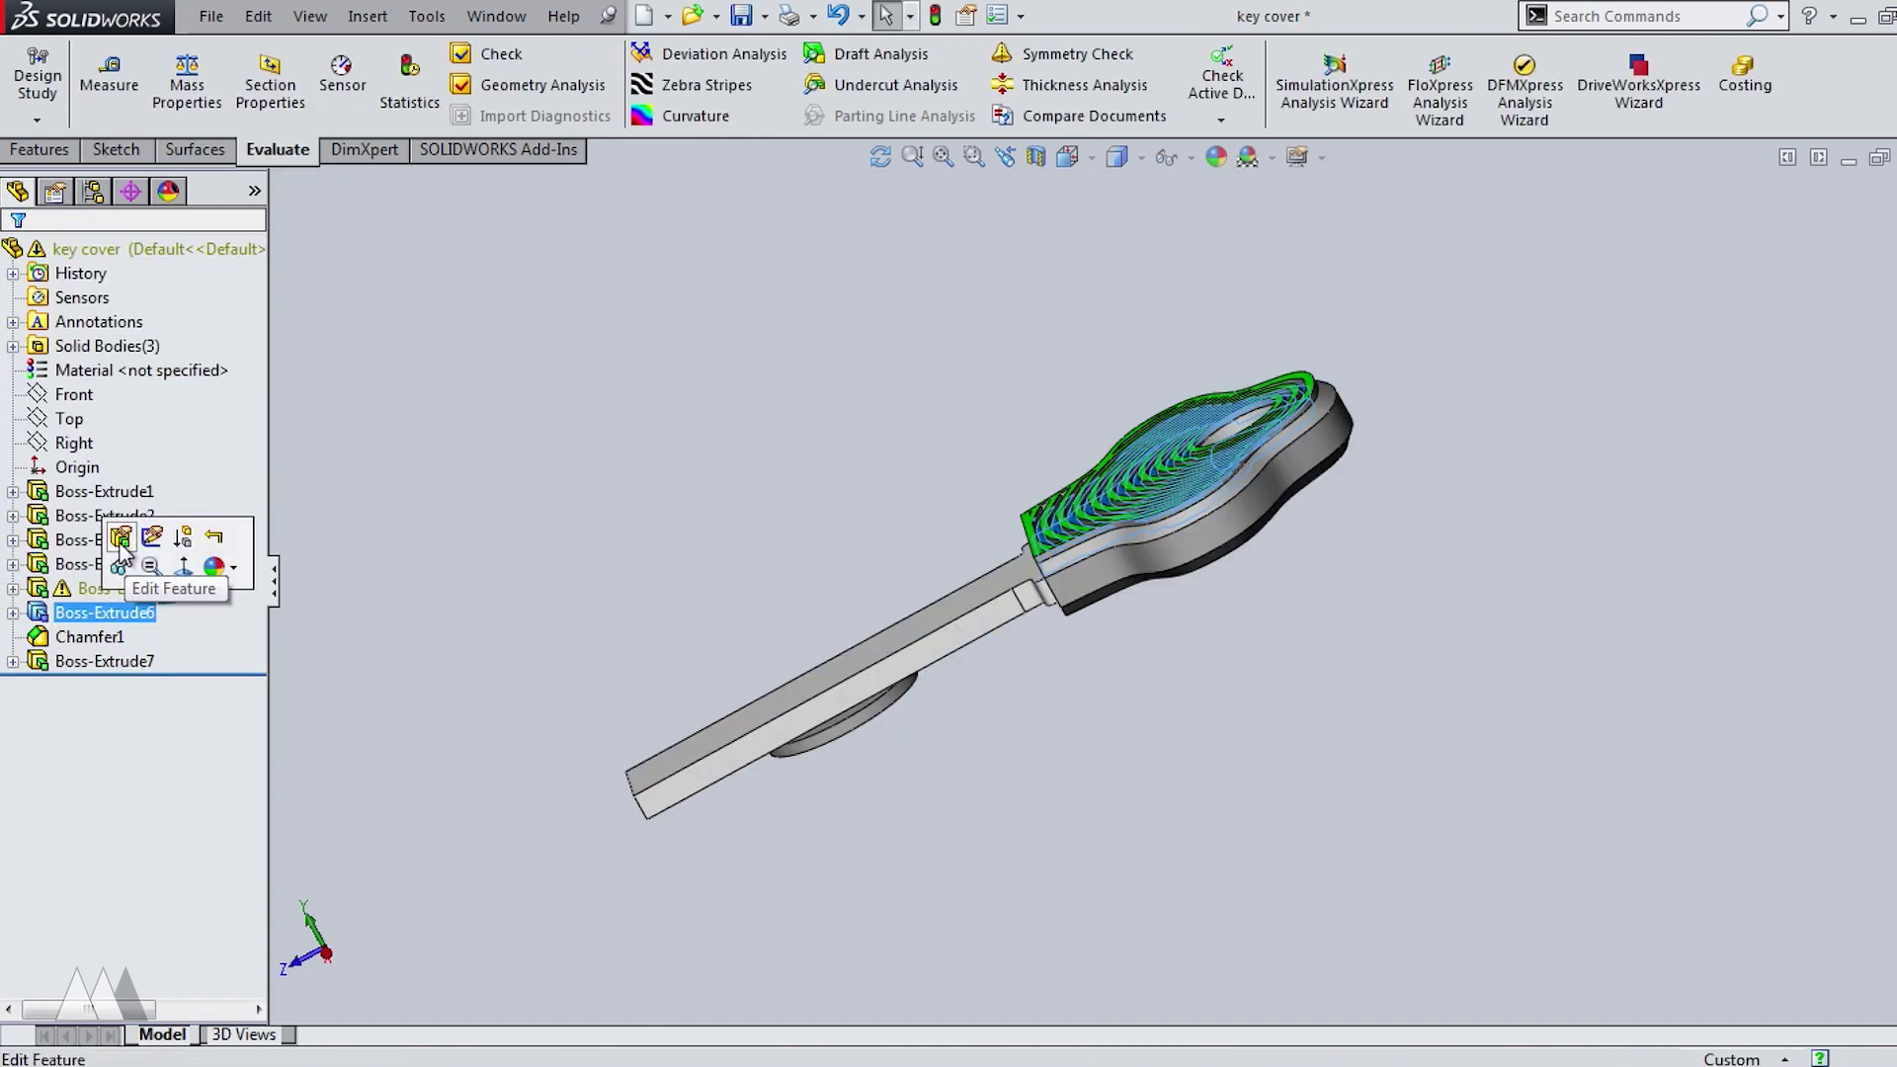
pyautogui.click(121, 538)
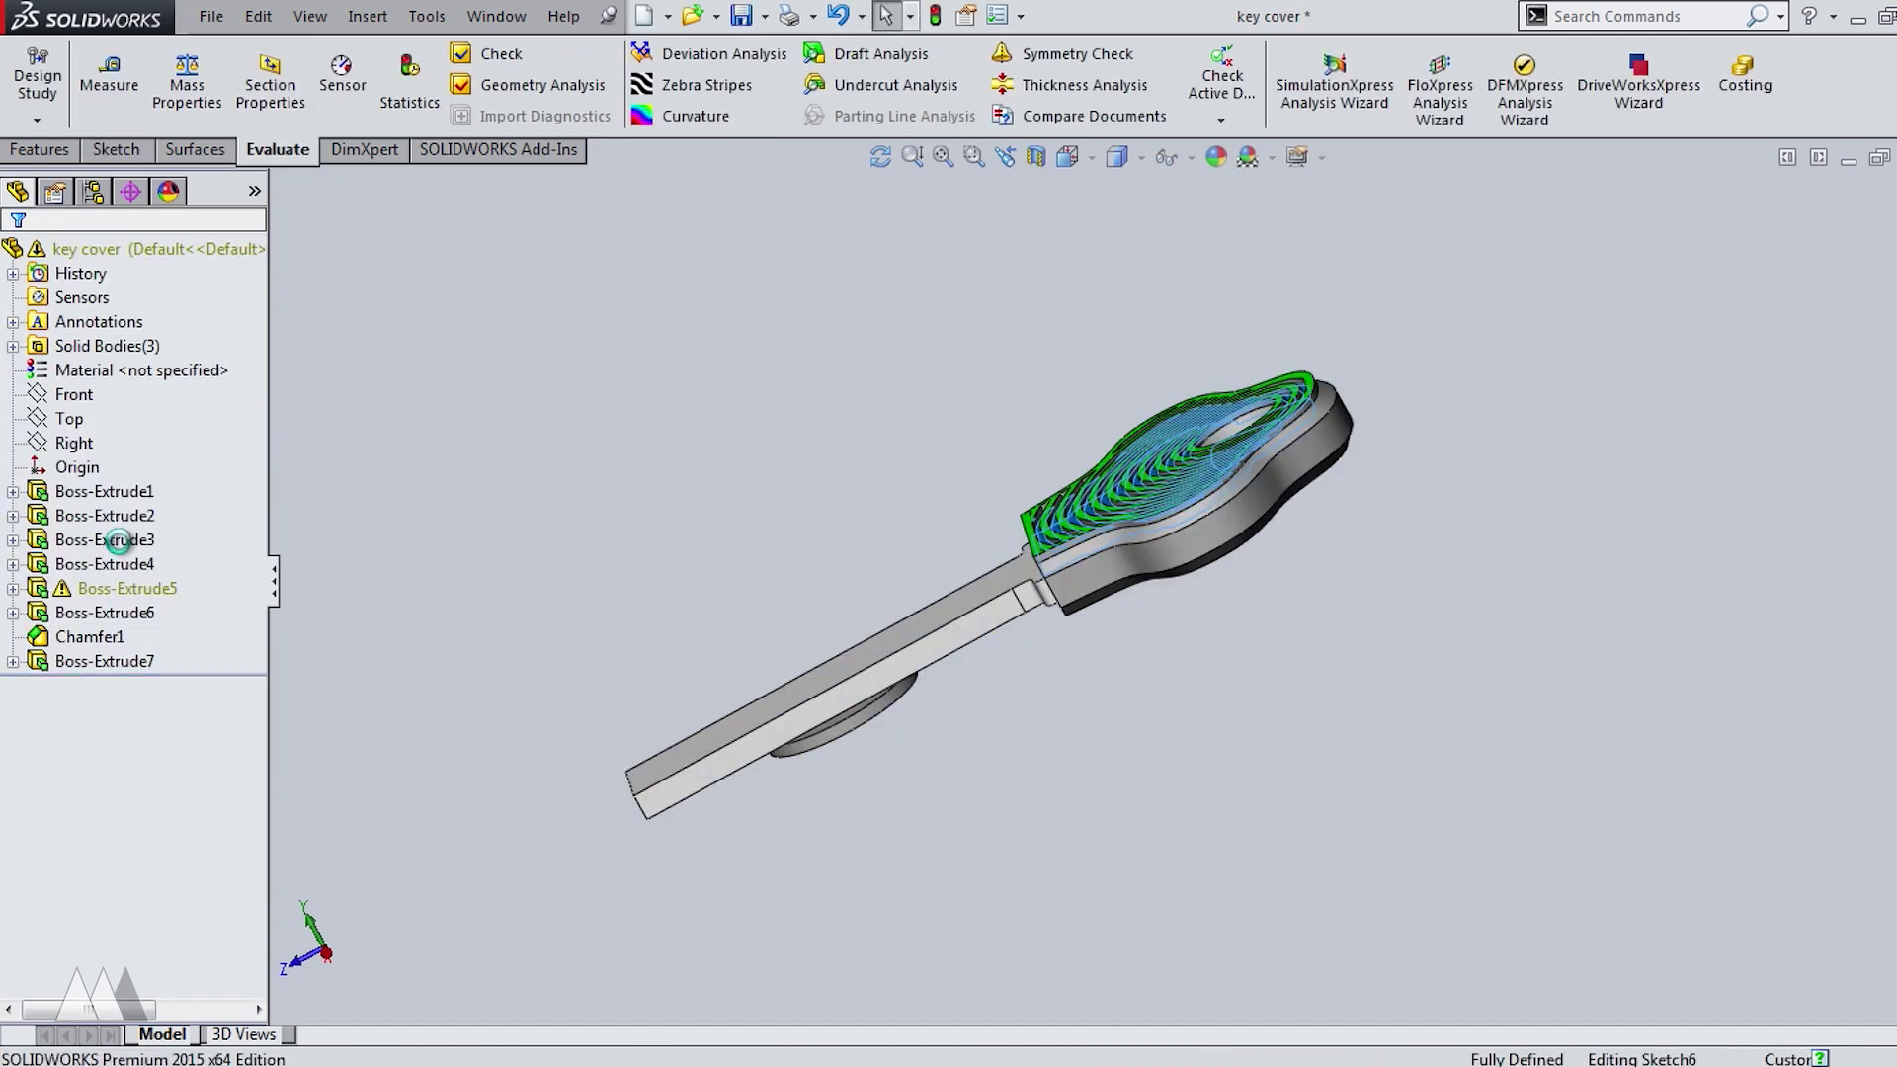
pyautogui.press('Return')
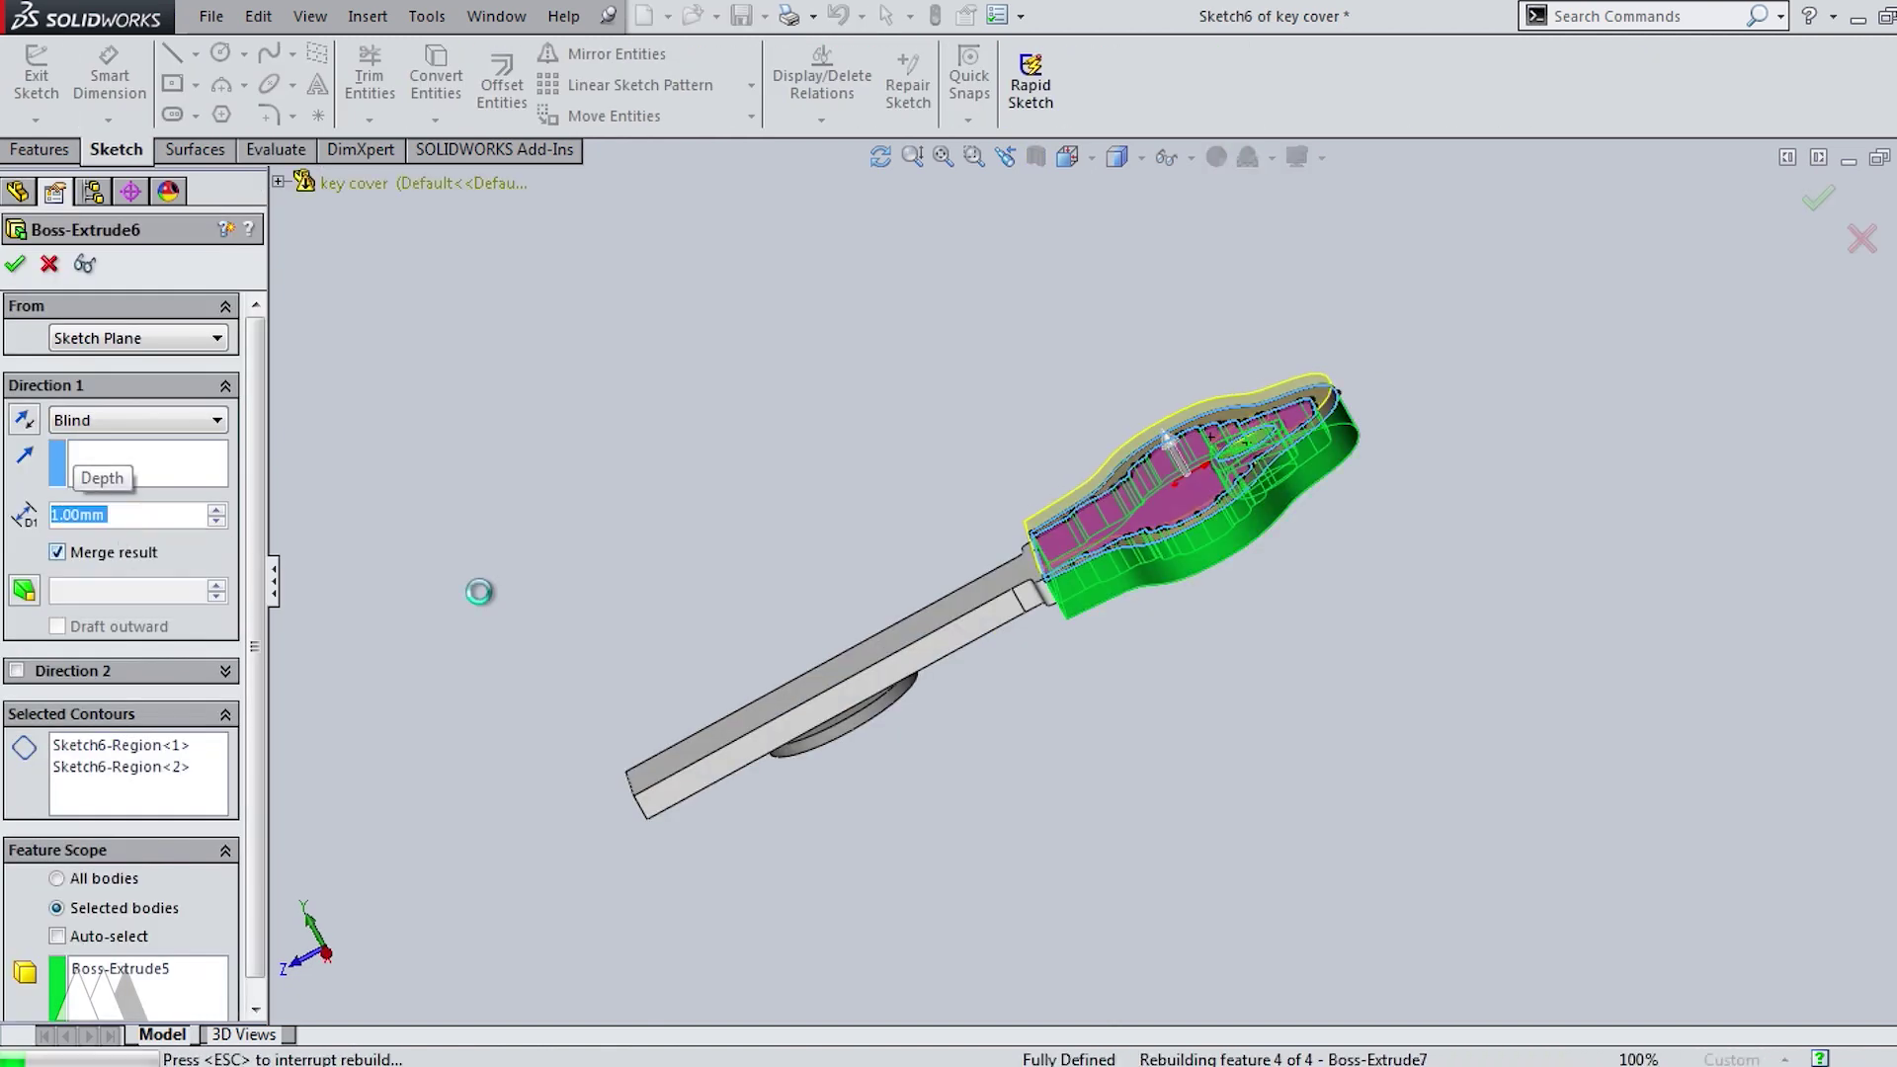
# Delete the raised ring pattern extrusion from the cover together with its concentric-circle sketch.
pyautogui.click(119, 660)
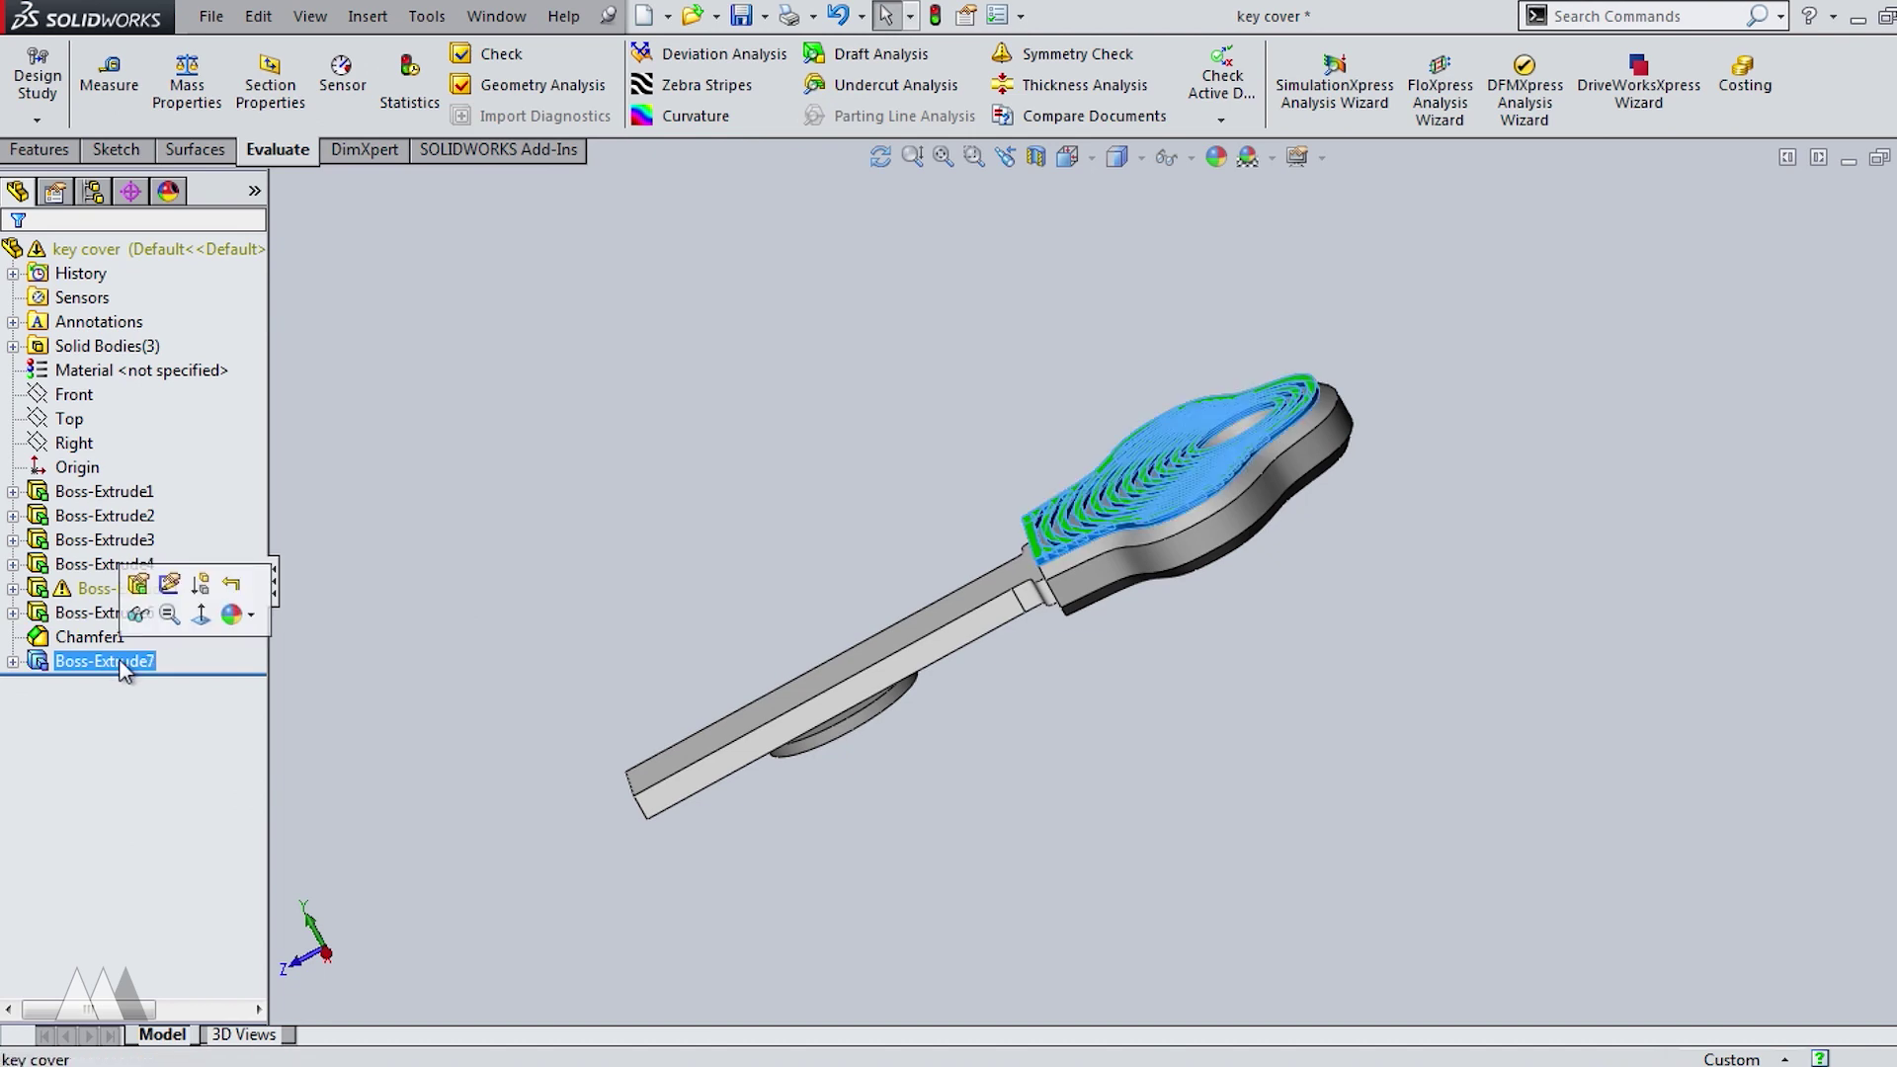
pyautogui.press('Delete')
pyautogui.press('Return')
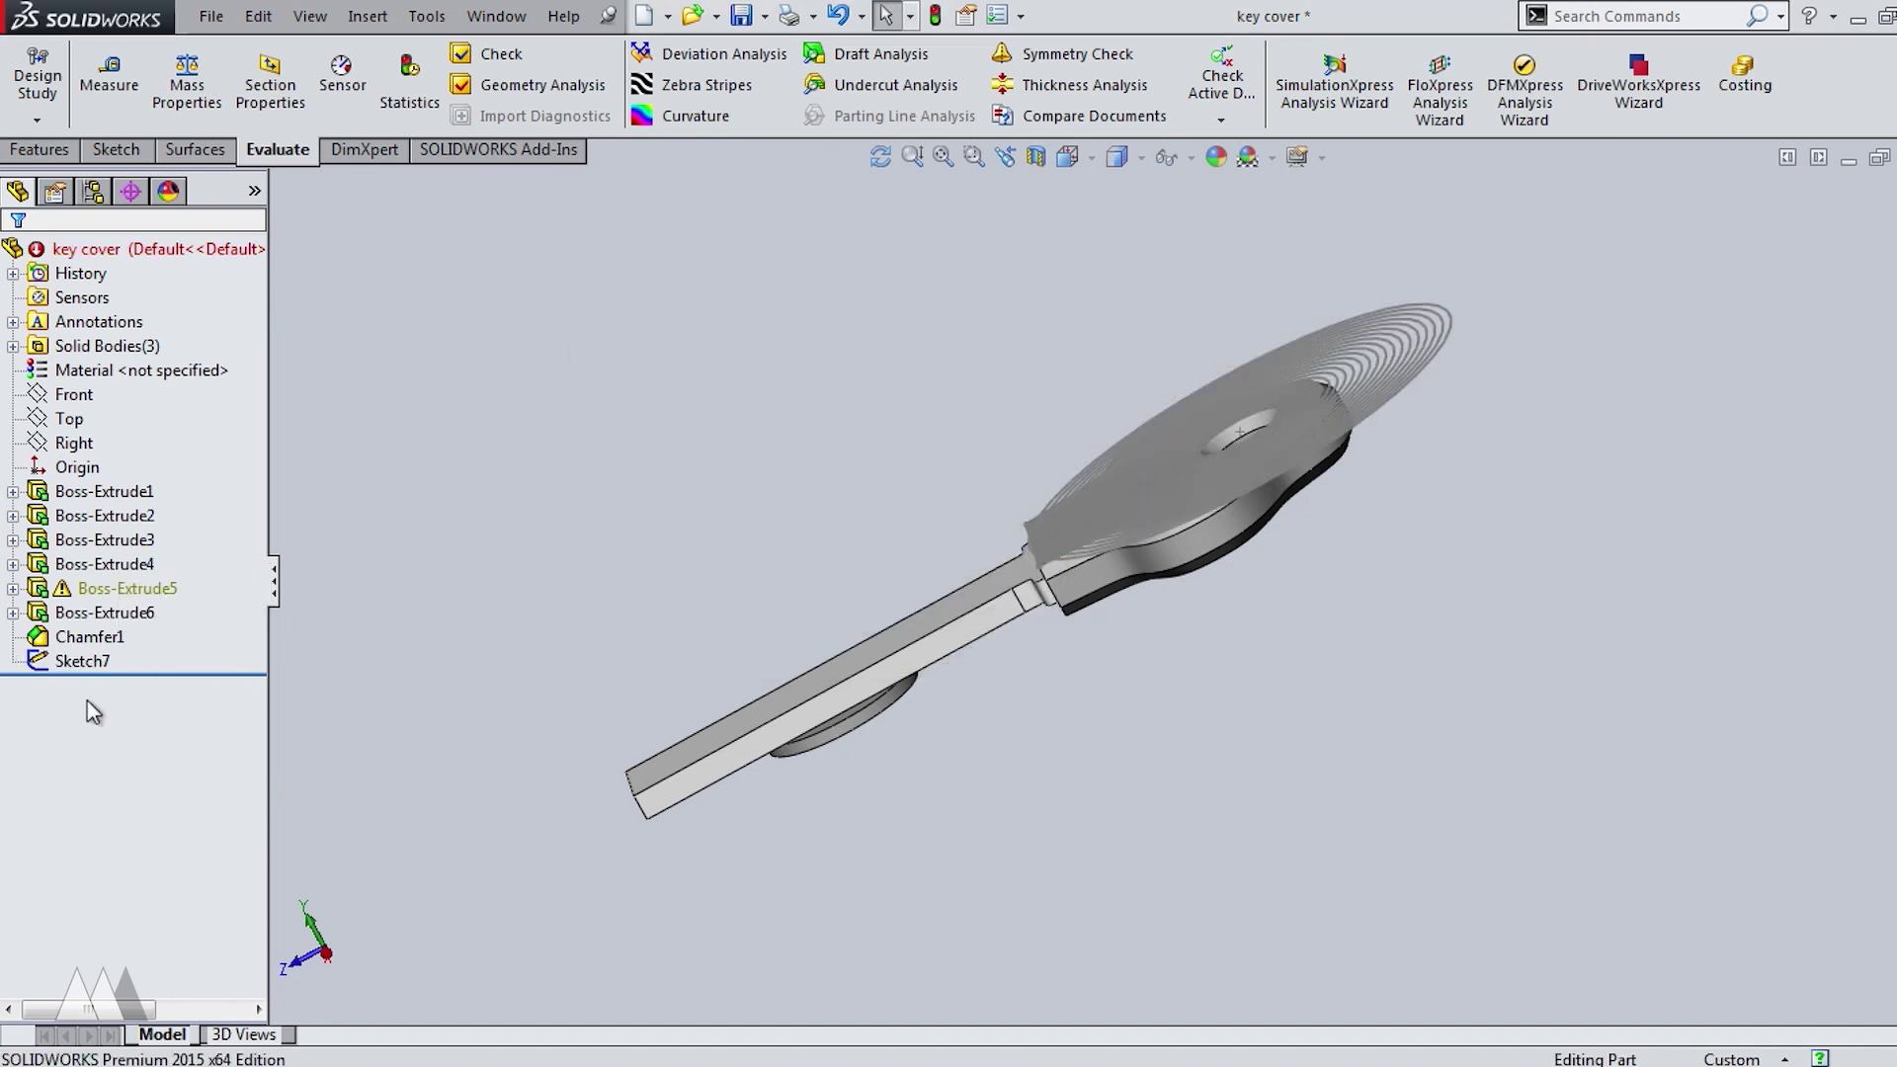
pyautogui.click(107, 663)
pyautogui.press('Delete')
pyautogui.press('Return')
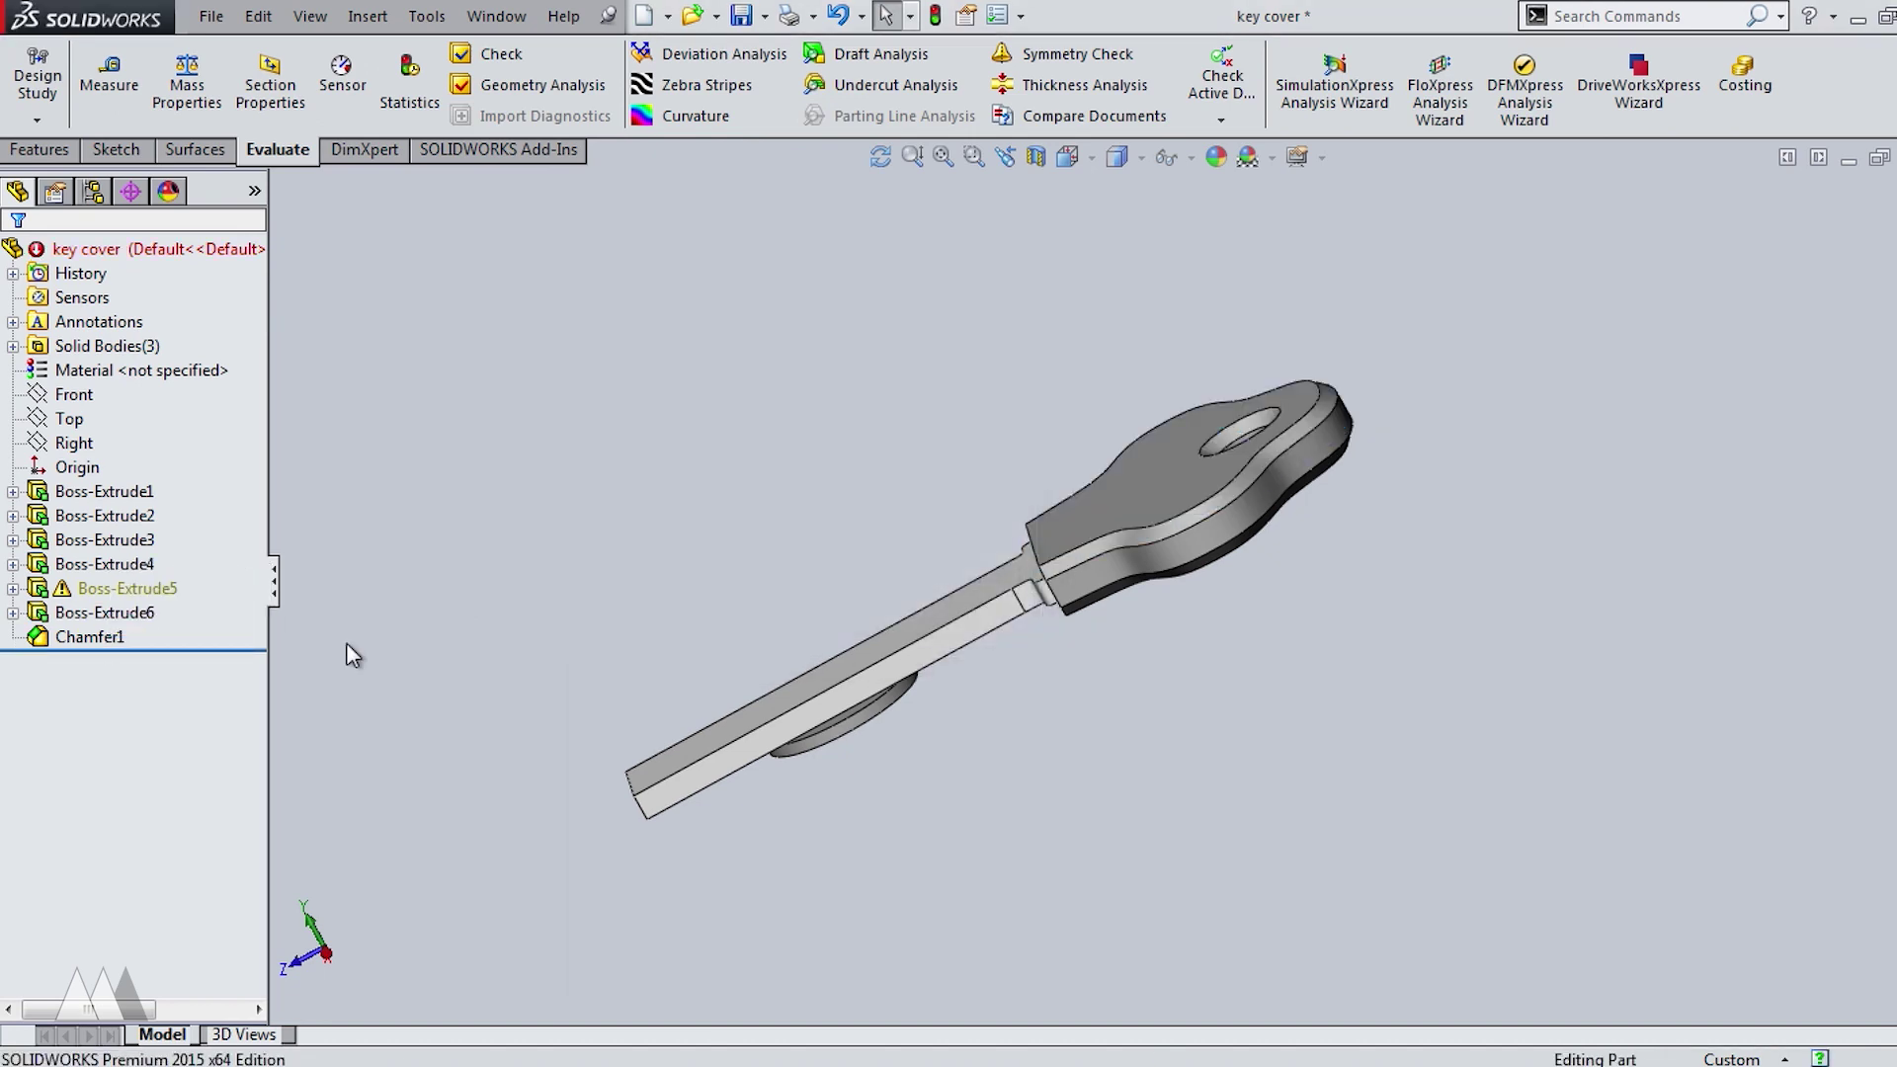
# Sketch on the cover's upper face, converting the hole edge and offsetting its circle outward by 1.20 mm.
pyautogui.click(1141, 512)
pyautogui.click(1217, 423)
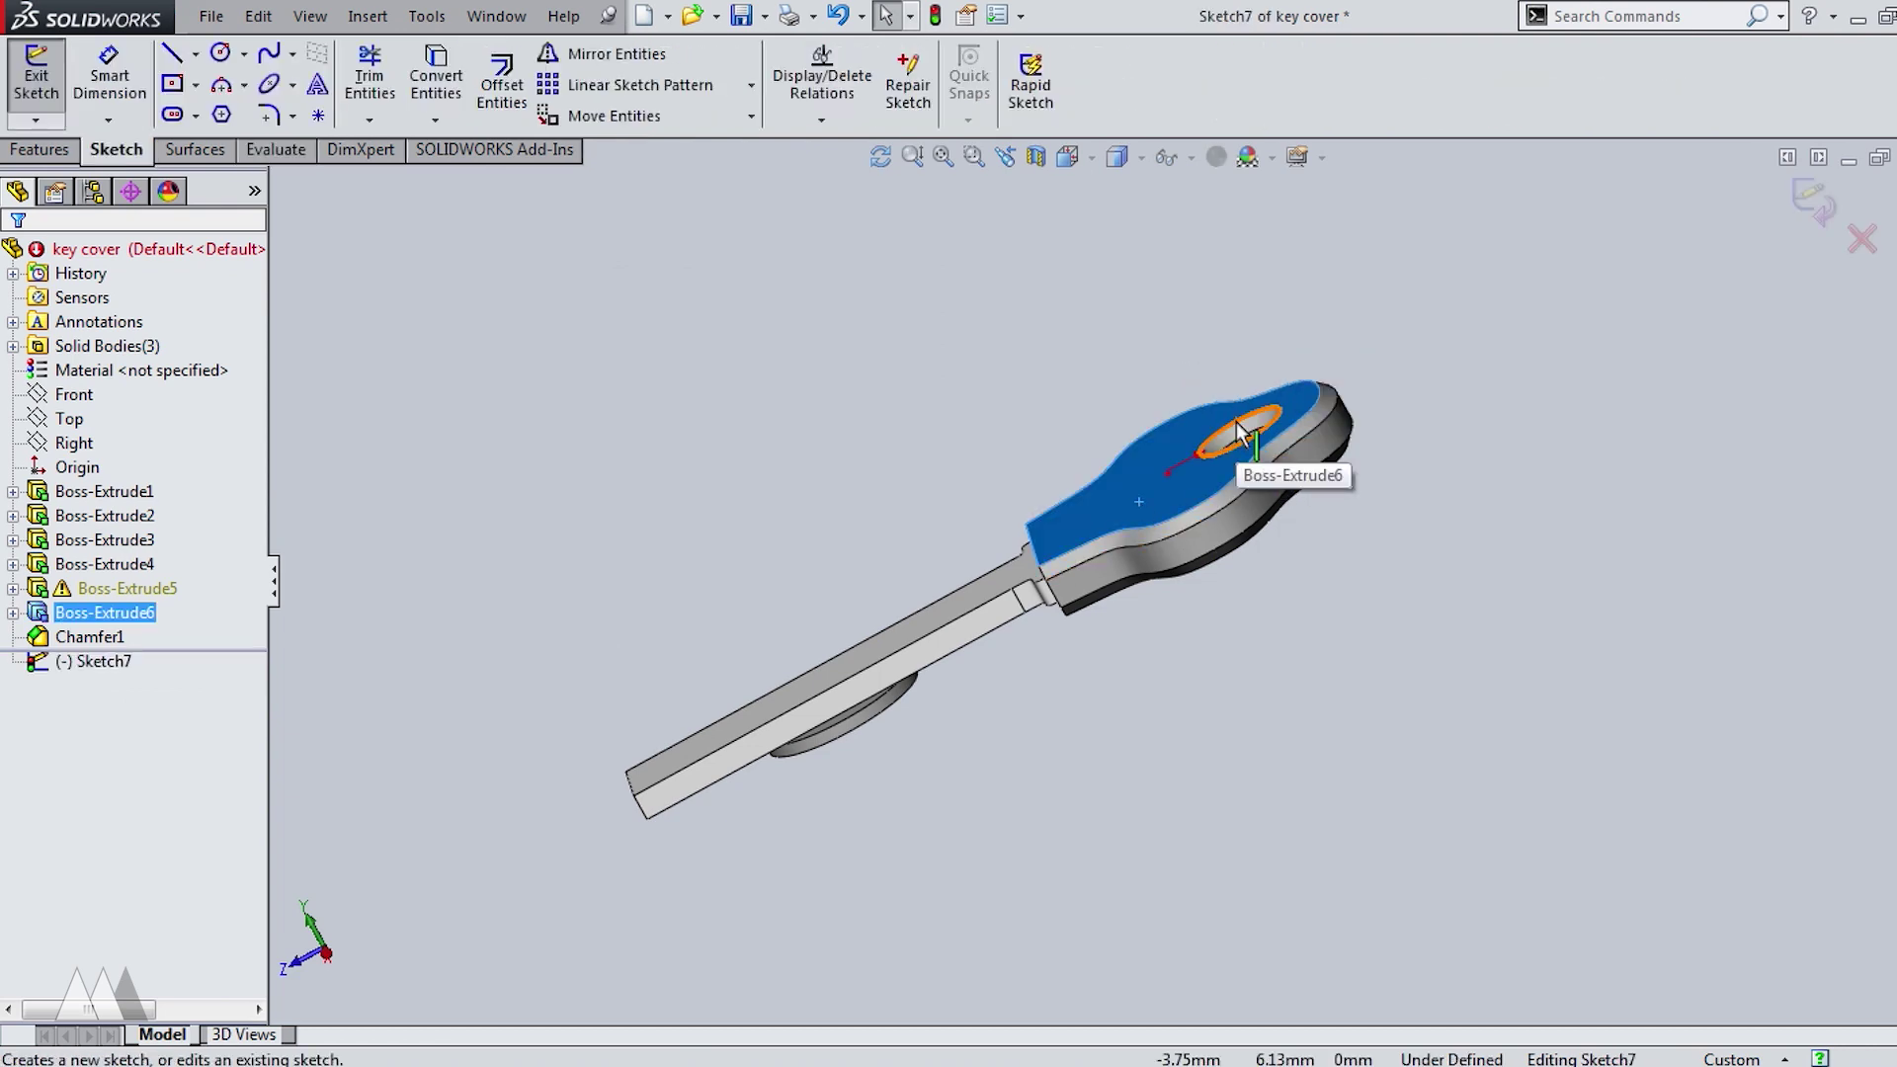
pyautogui.click(451, 83)
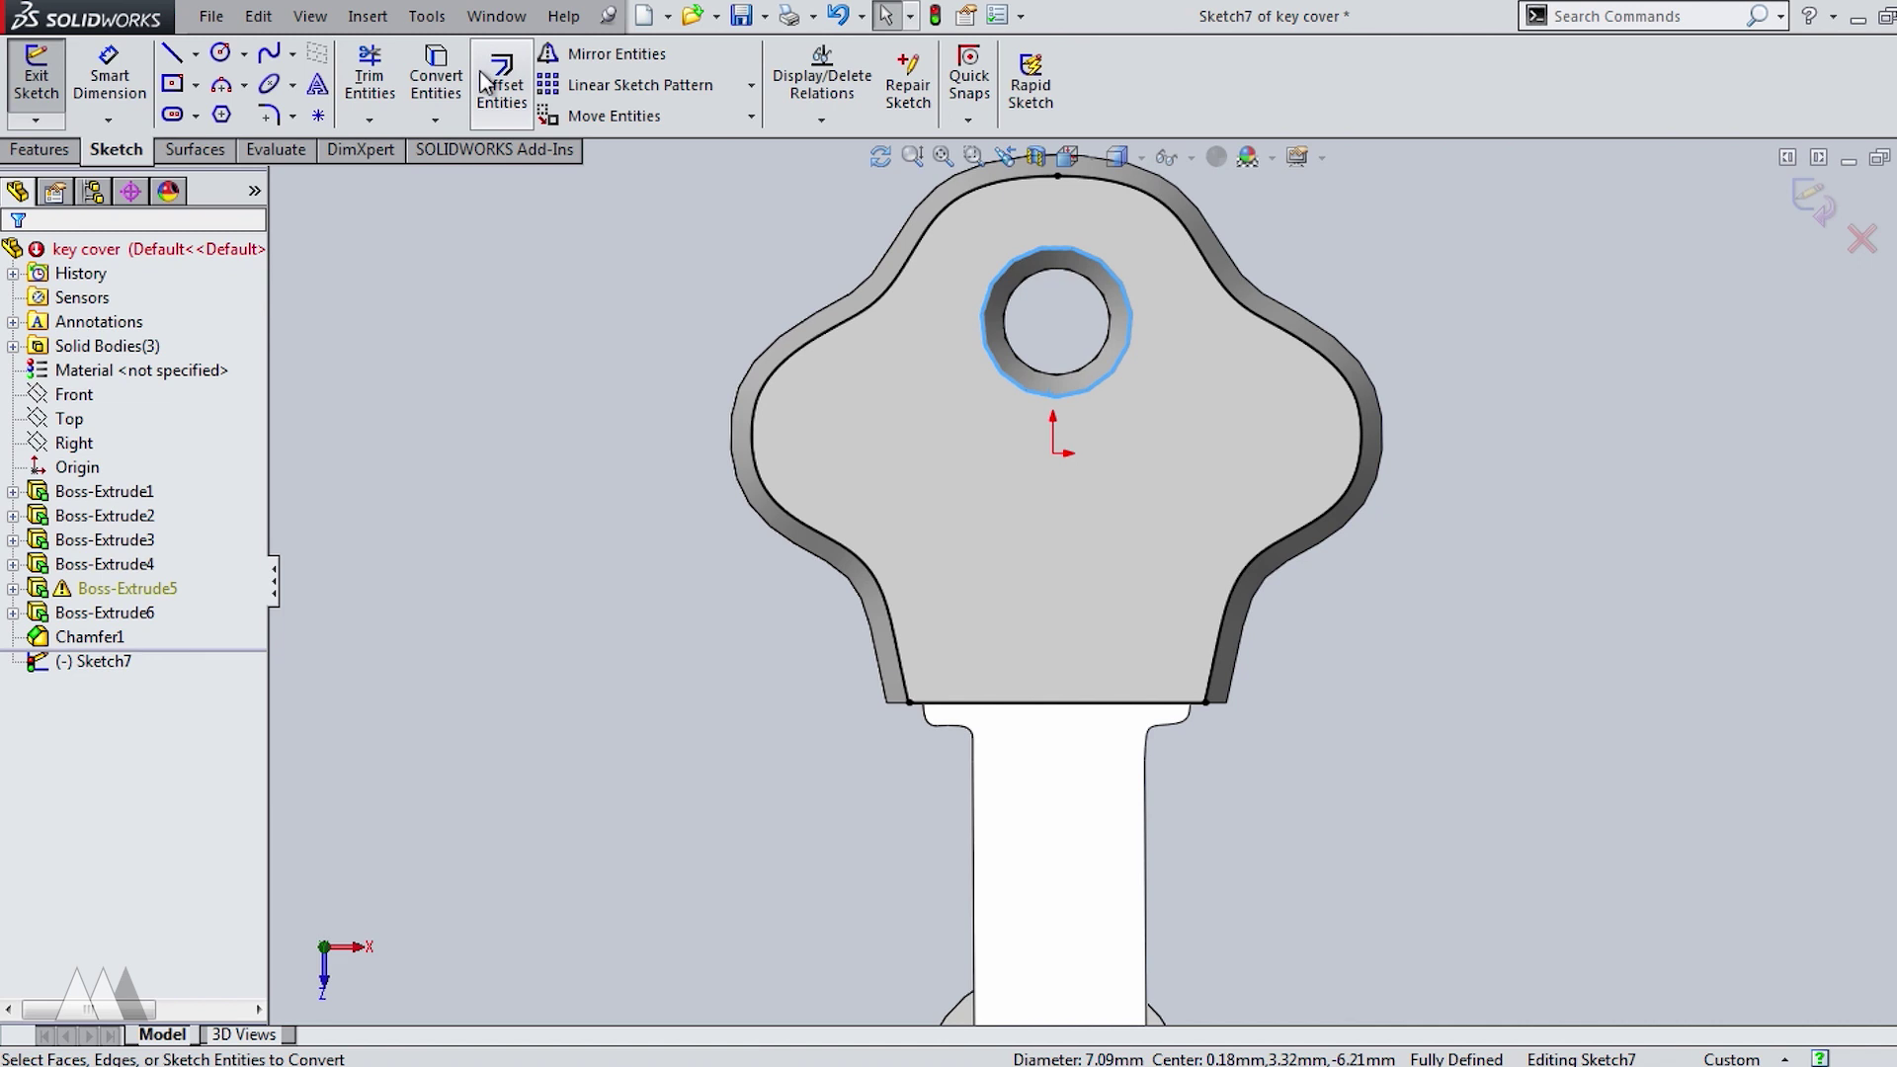
pyautogui.click(1006, 311)
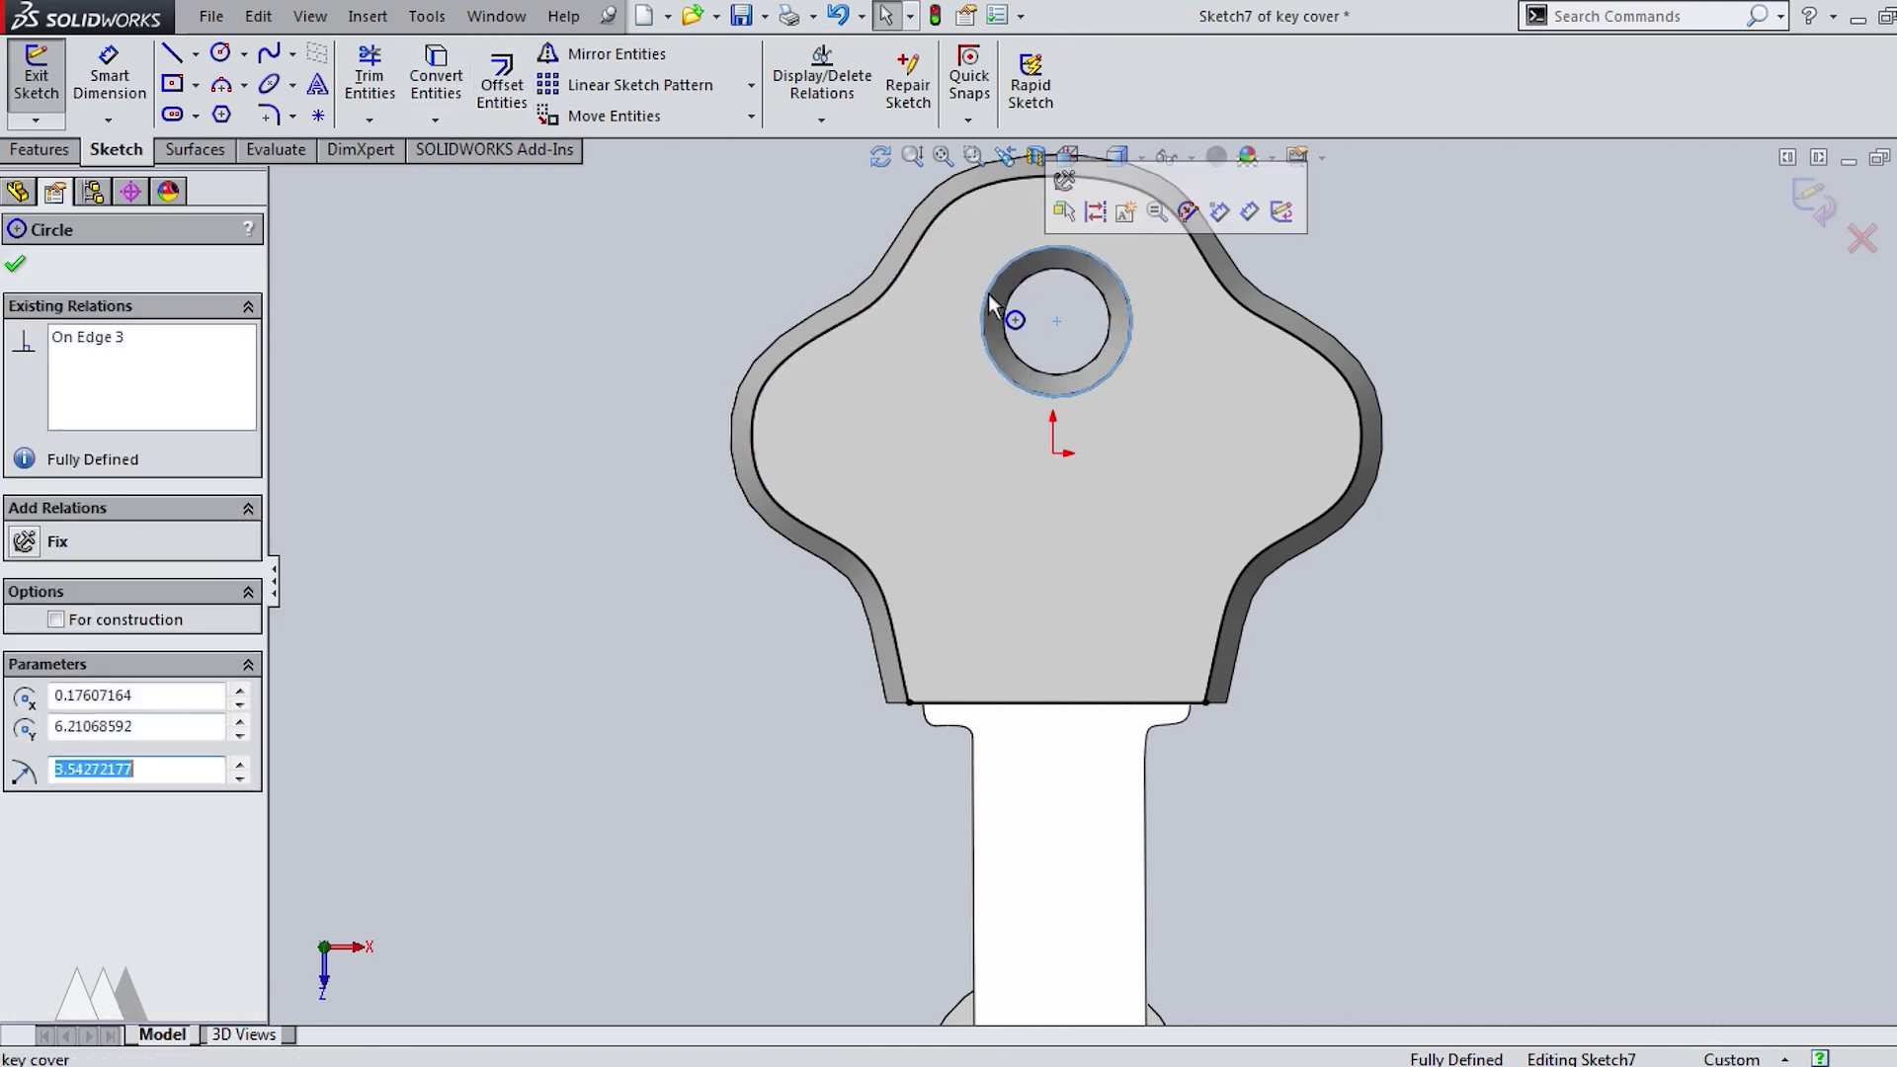
pyautogui.click(502, 84)
# Offset the cover face's outline inward by 1.20 mm.
pyautogui.click(783, 435)
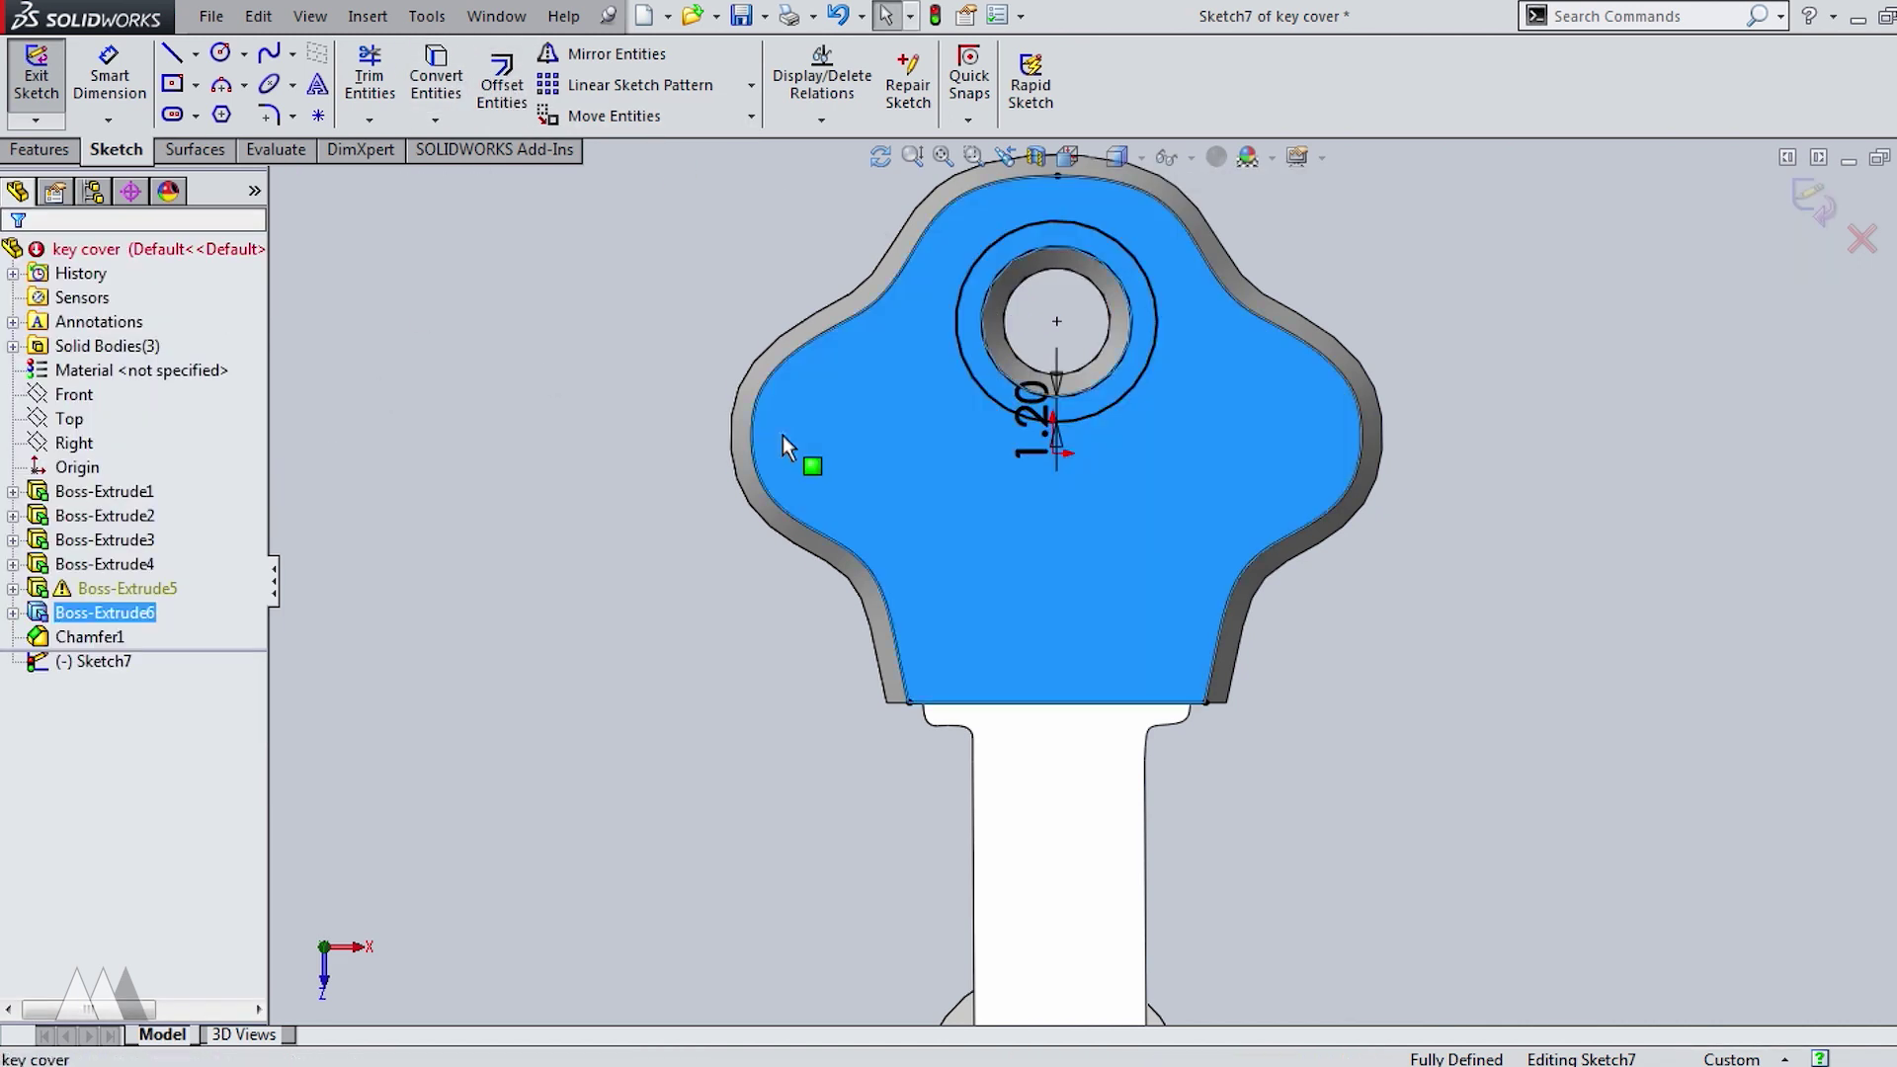
pyautogui.click(502, 81)
pyautogui.click(116, 405)
pyautogui.press('Return')
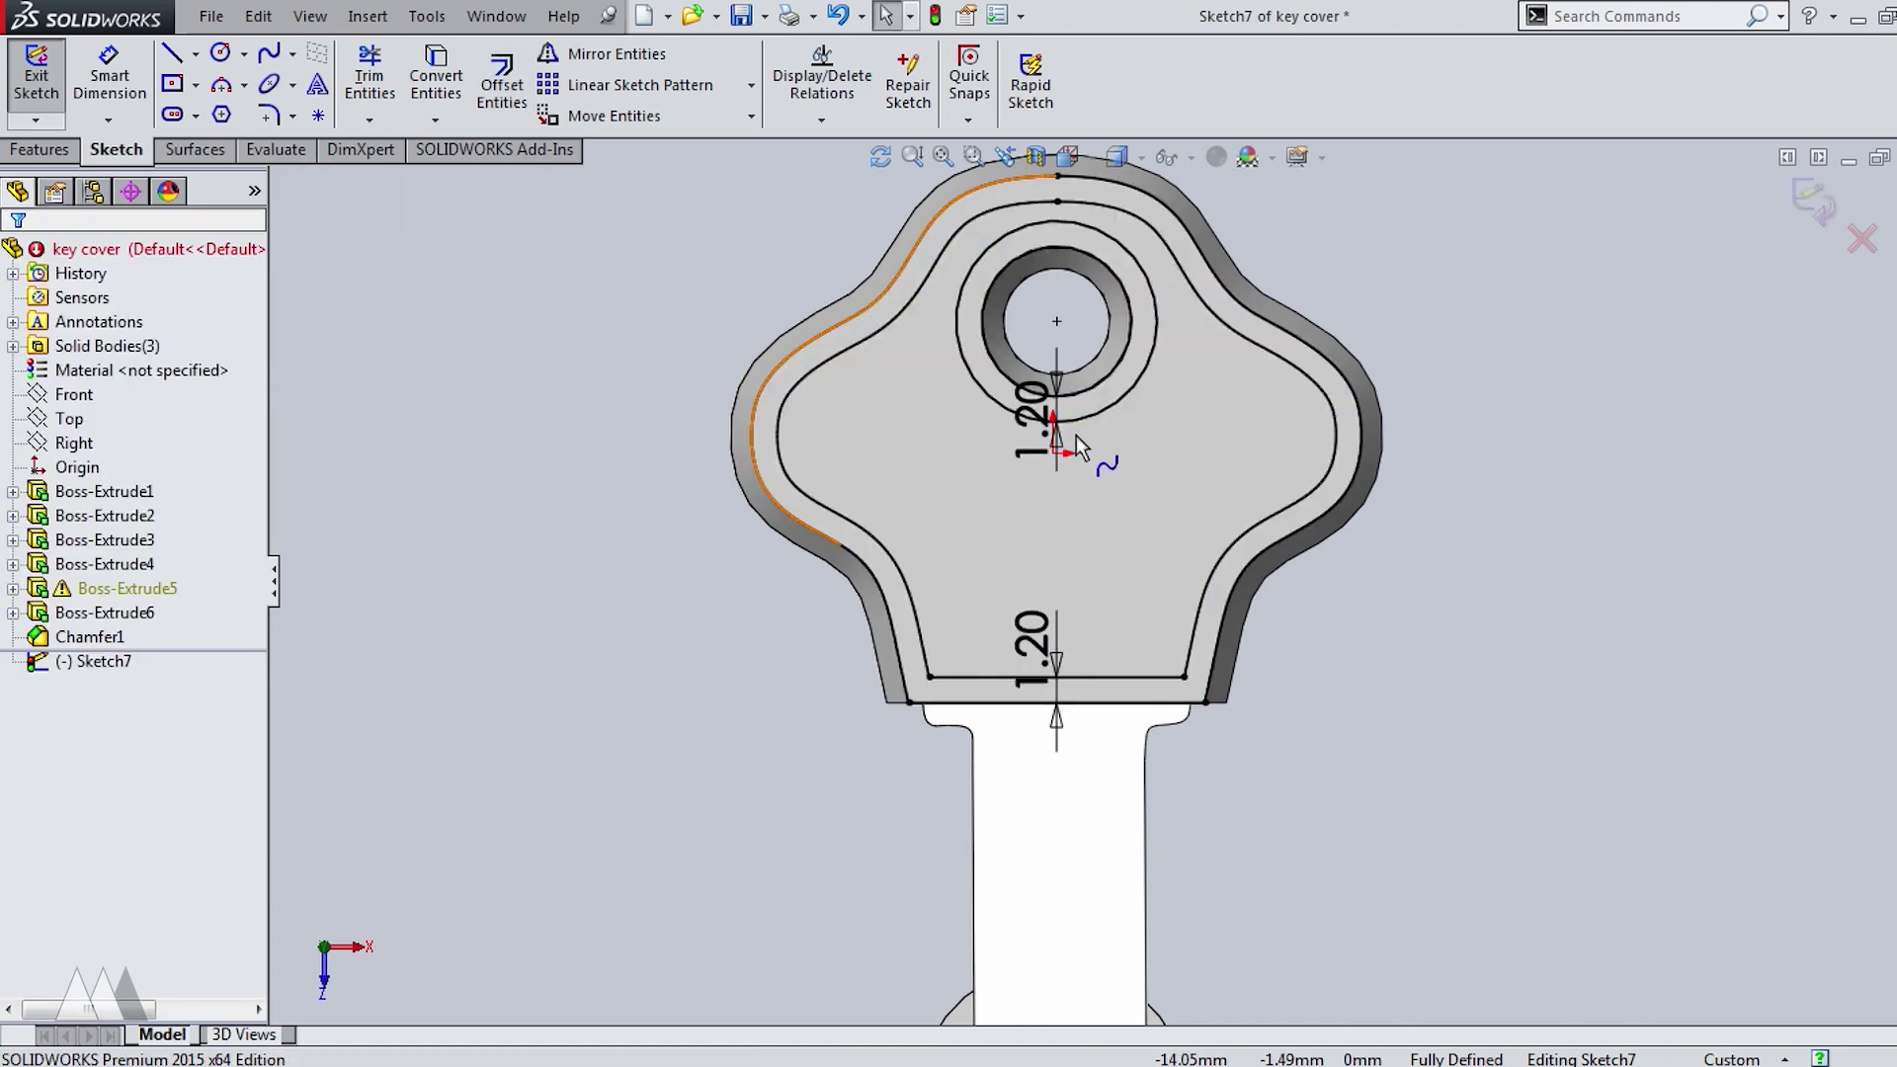
# Offset the outermost circle further outward to add concentric rings, entering 2.4 mm as a wider offset distance.
pyautogui.click(1021, 415)
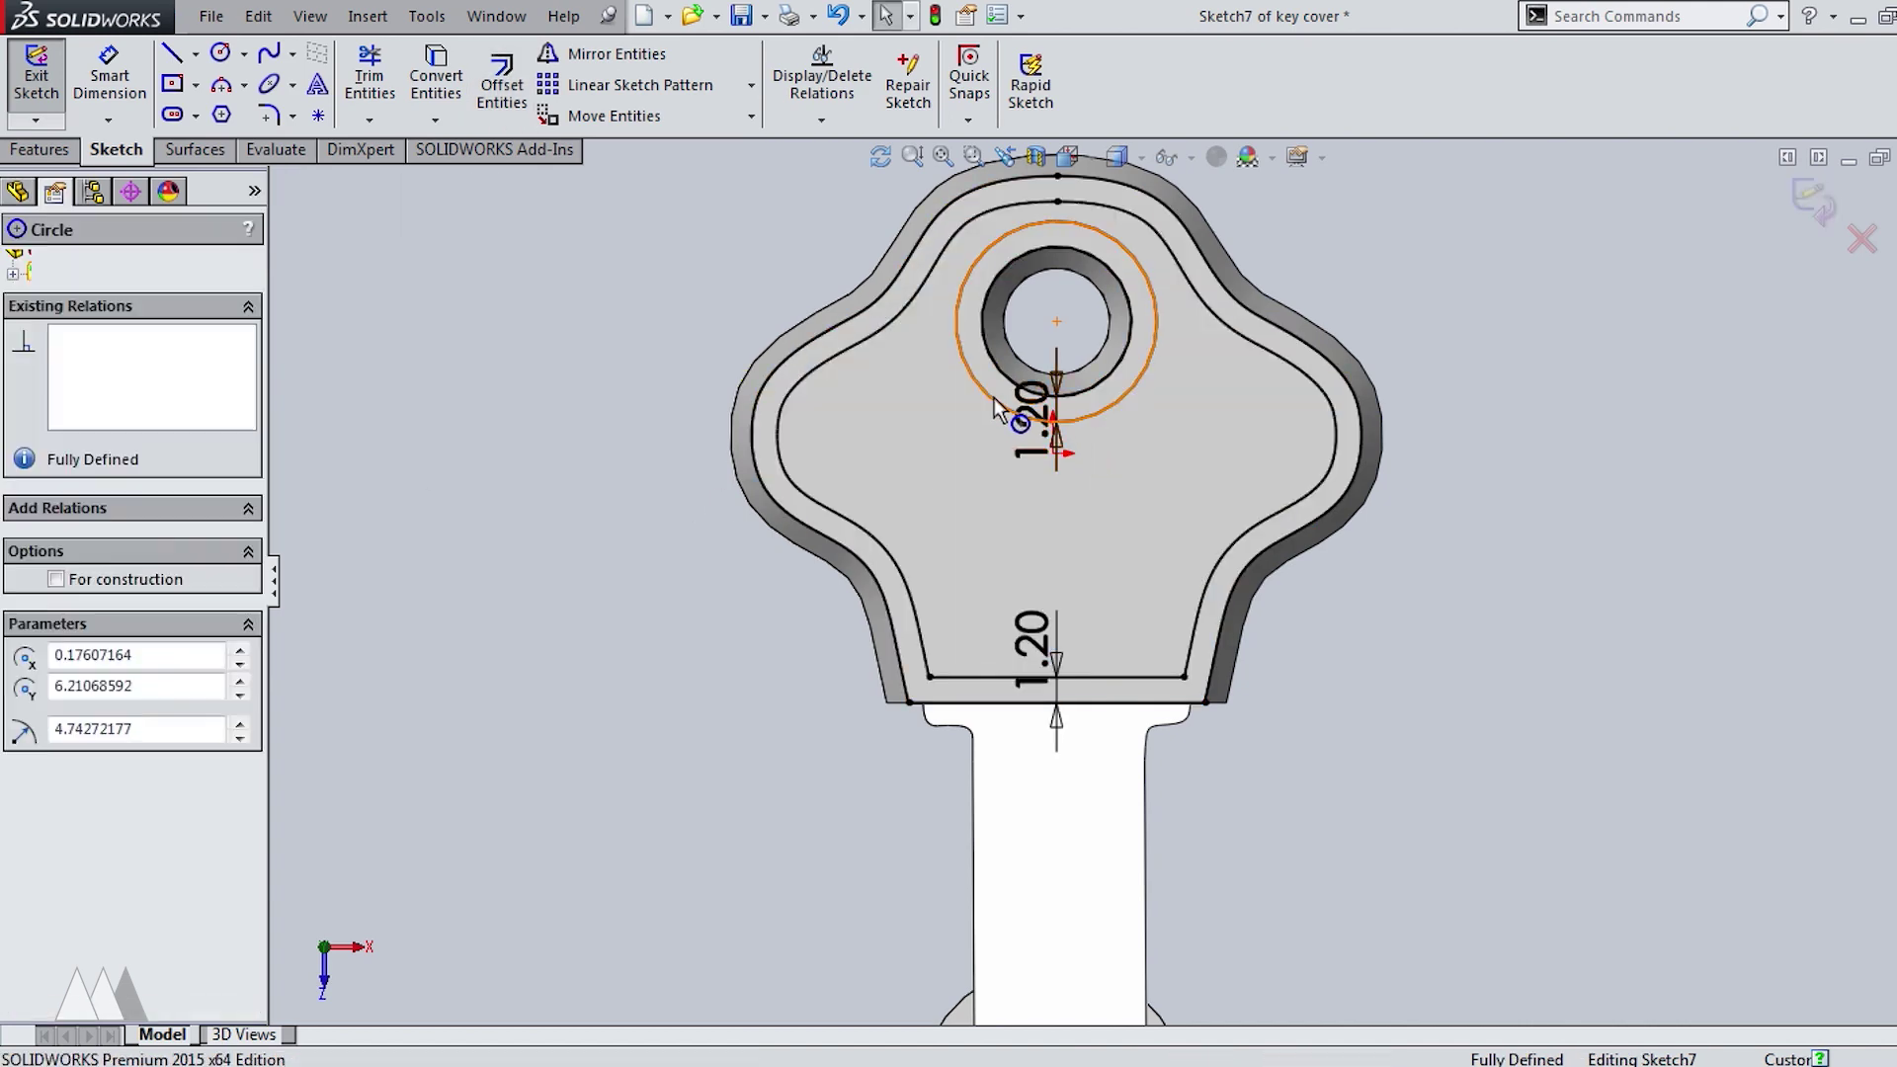
pyautogui.click(495, 81)
pyautogui.click(927, 406)
pyautogui.click(507, 87)
pyautogui.write('2.4')
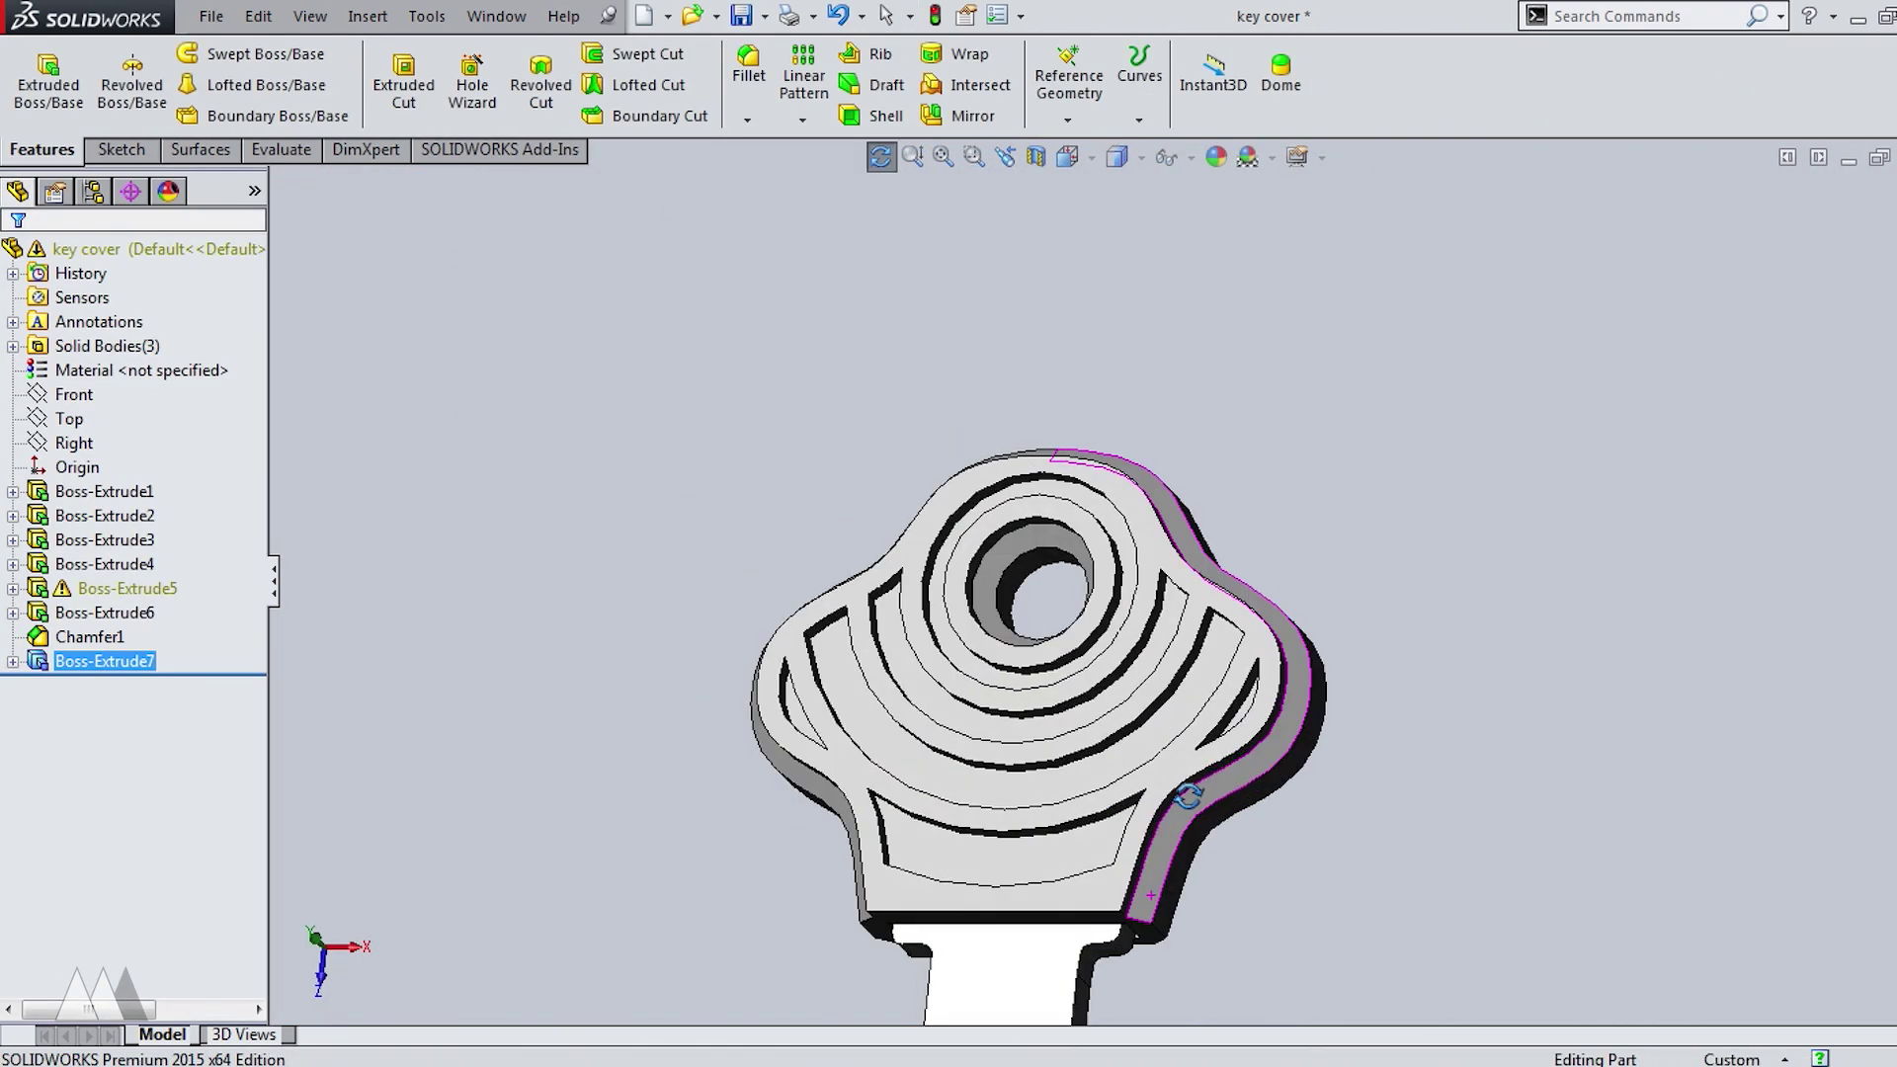
# Fillet the upper and lower outer edges of the cover's side wall with a 2 mm radius.
pyautogui.moveTo(1188, 796); pyautogui.dragTo(1146, 894)
pyautogui.press('Escape')
pyautogui.rightClick(103, 661)
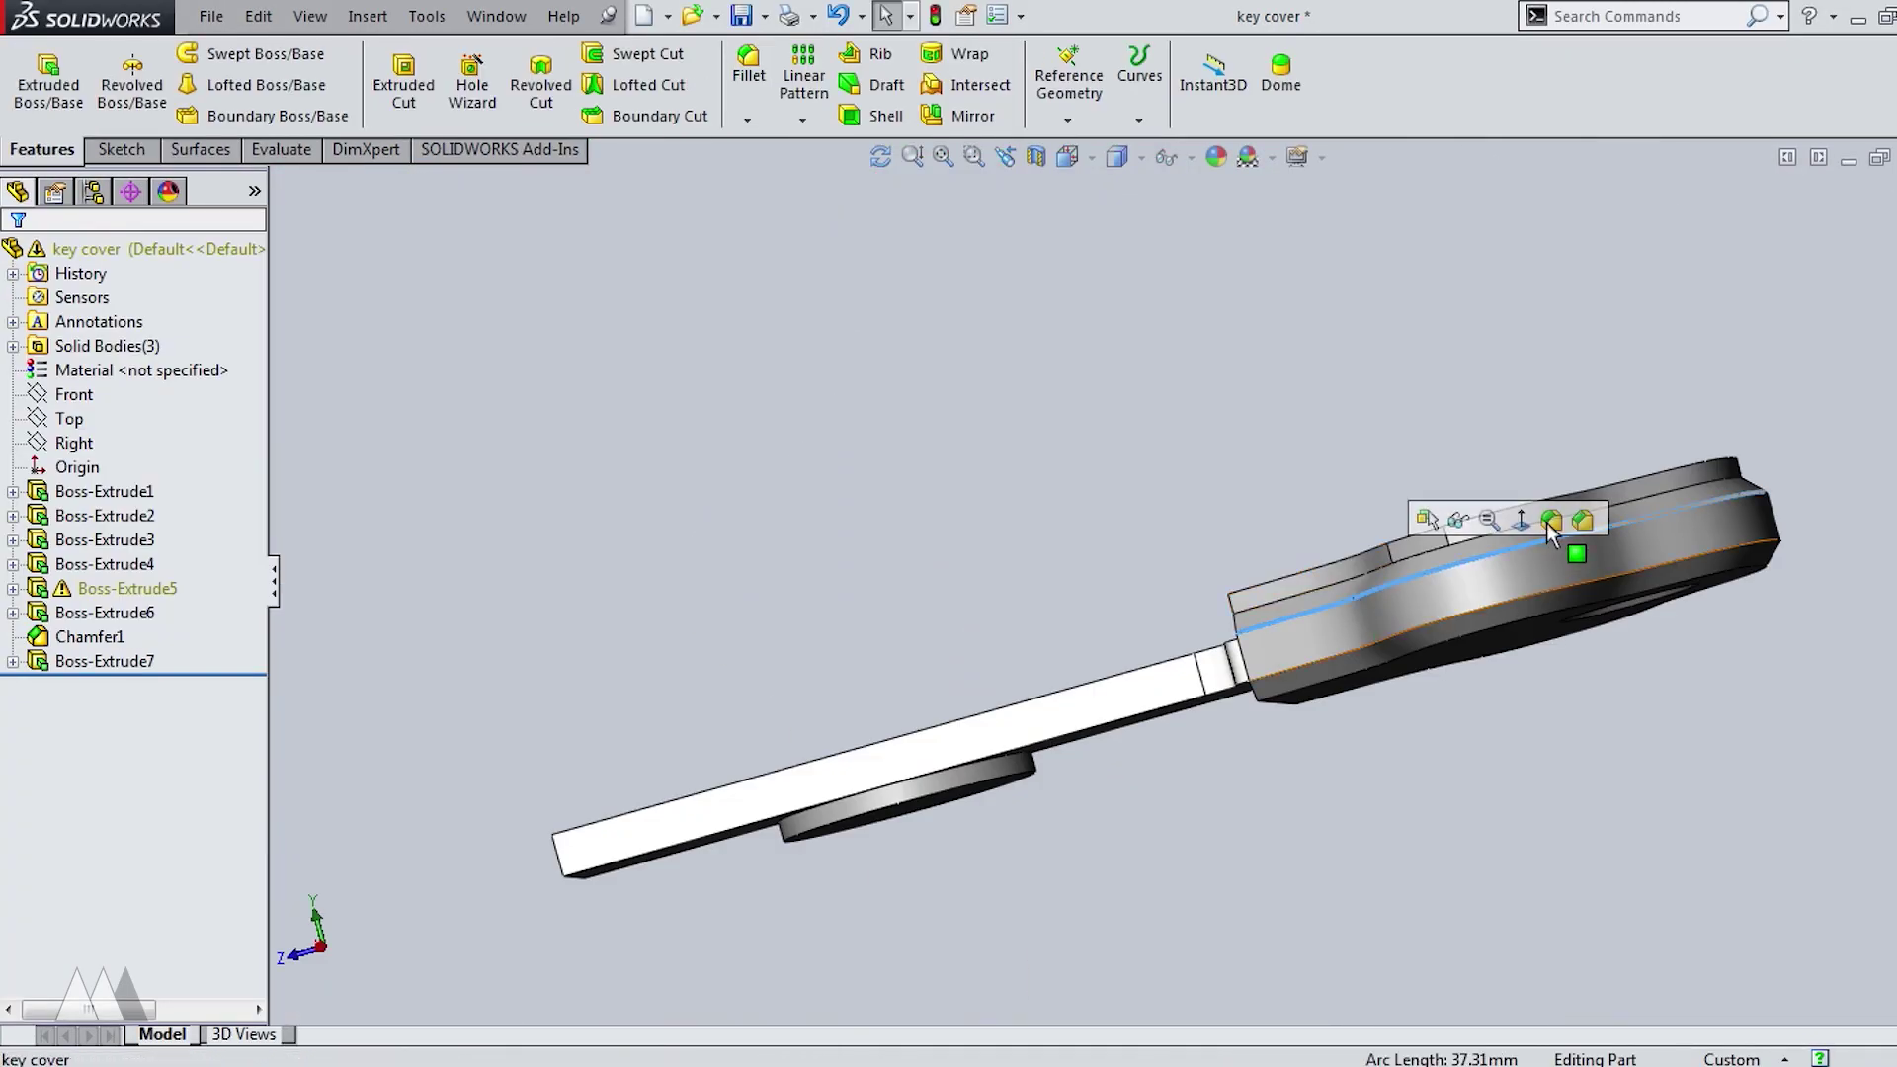
pyautogui.click(1547, 522)
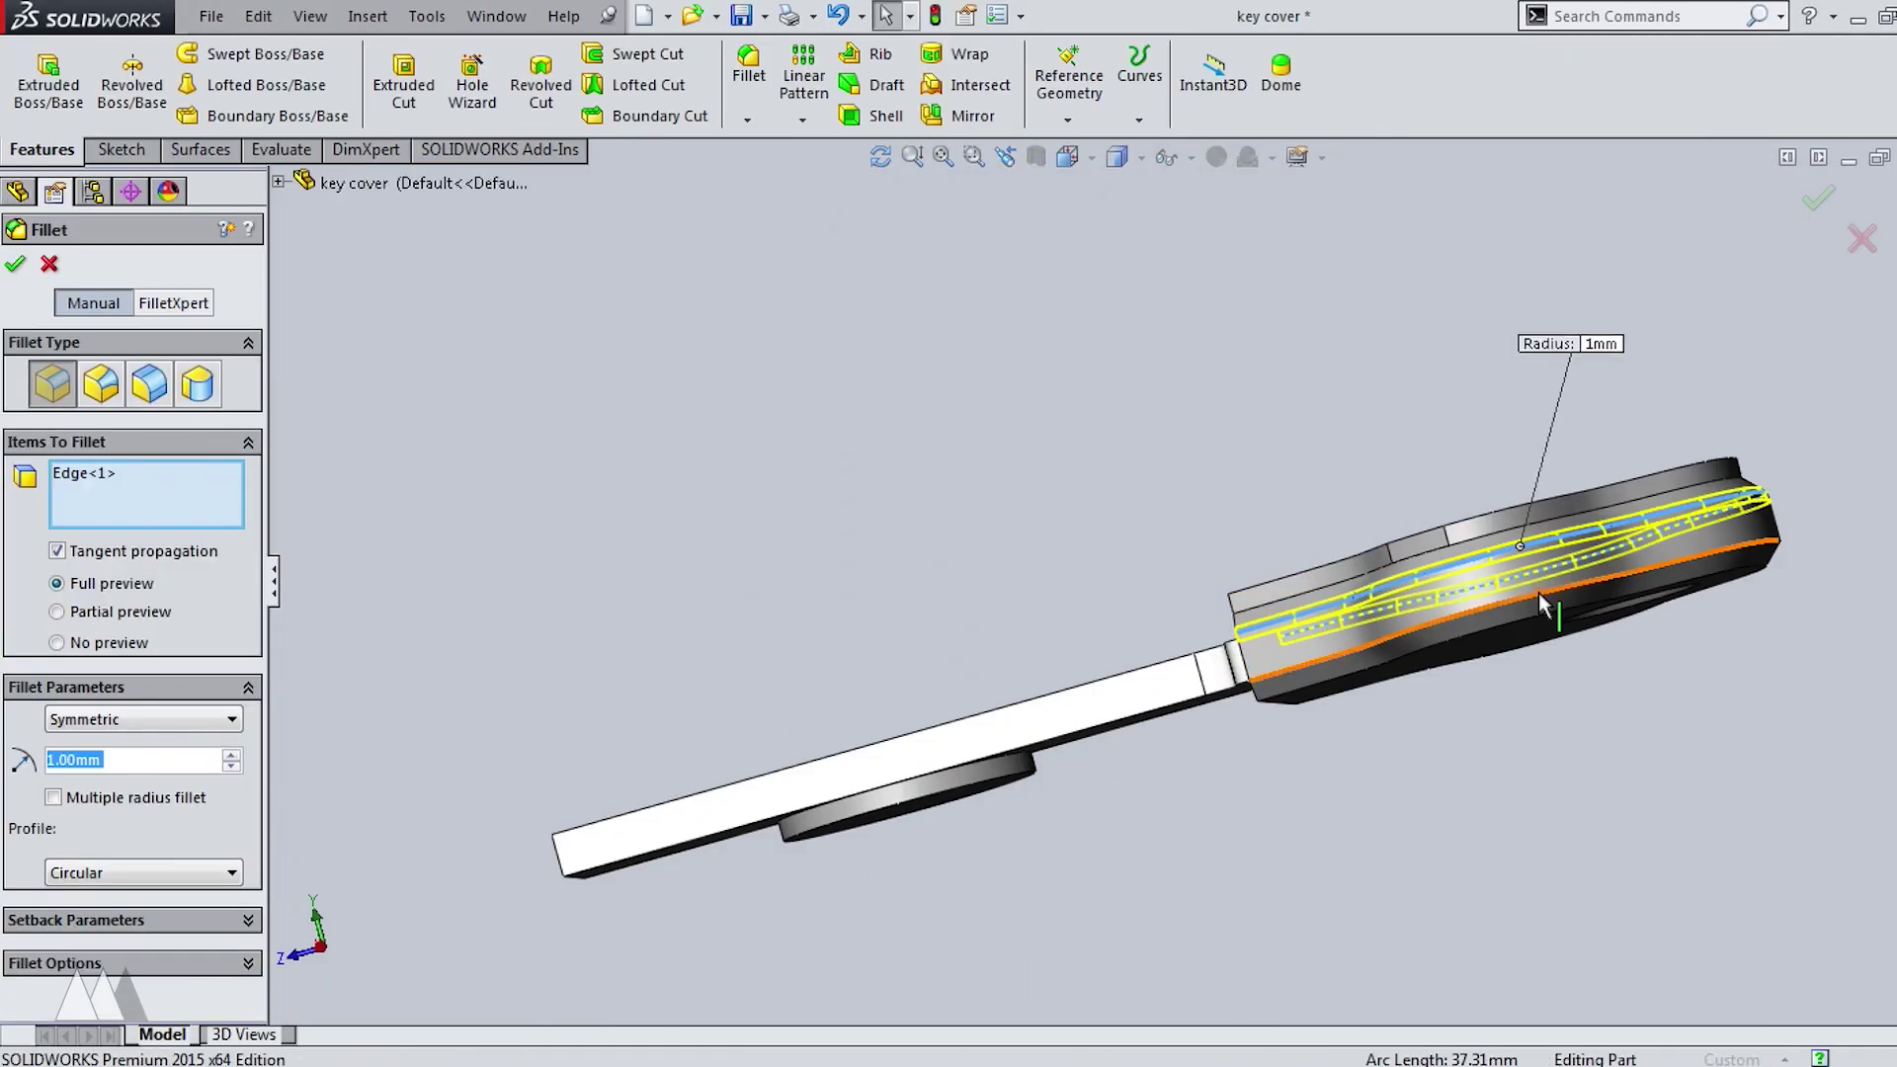
pyautogui.write('2')
pyautogui.press('Return')
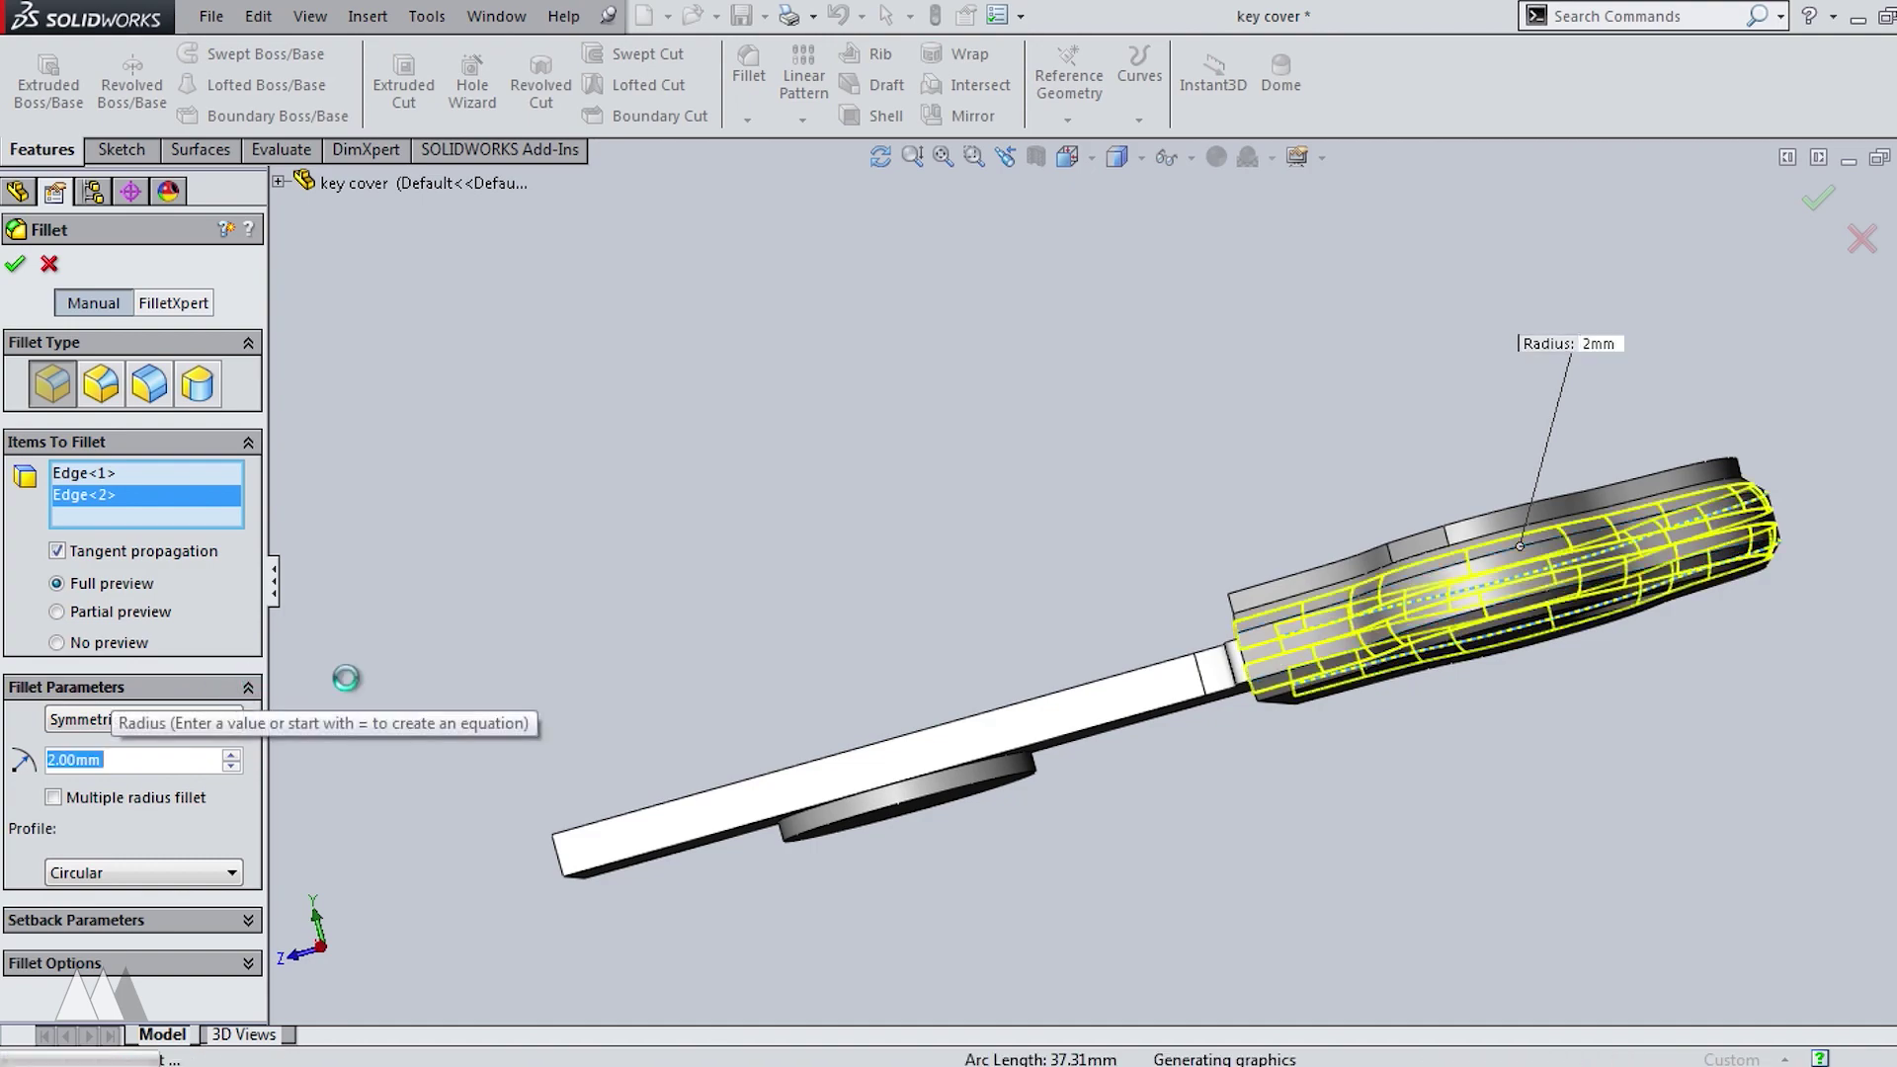
pyautogui.moveTo(889, 592); pyautogui.dragTo(928, 583, button='middle')
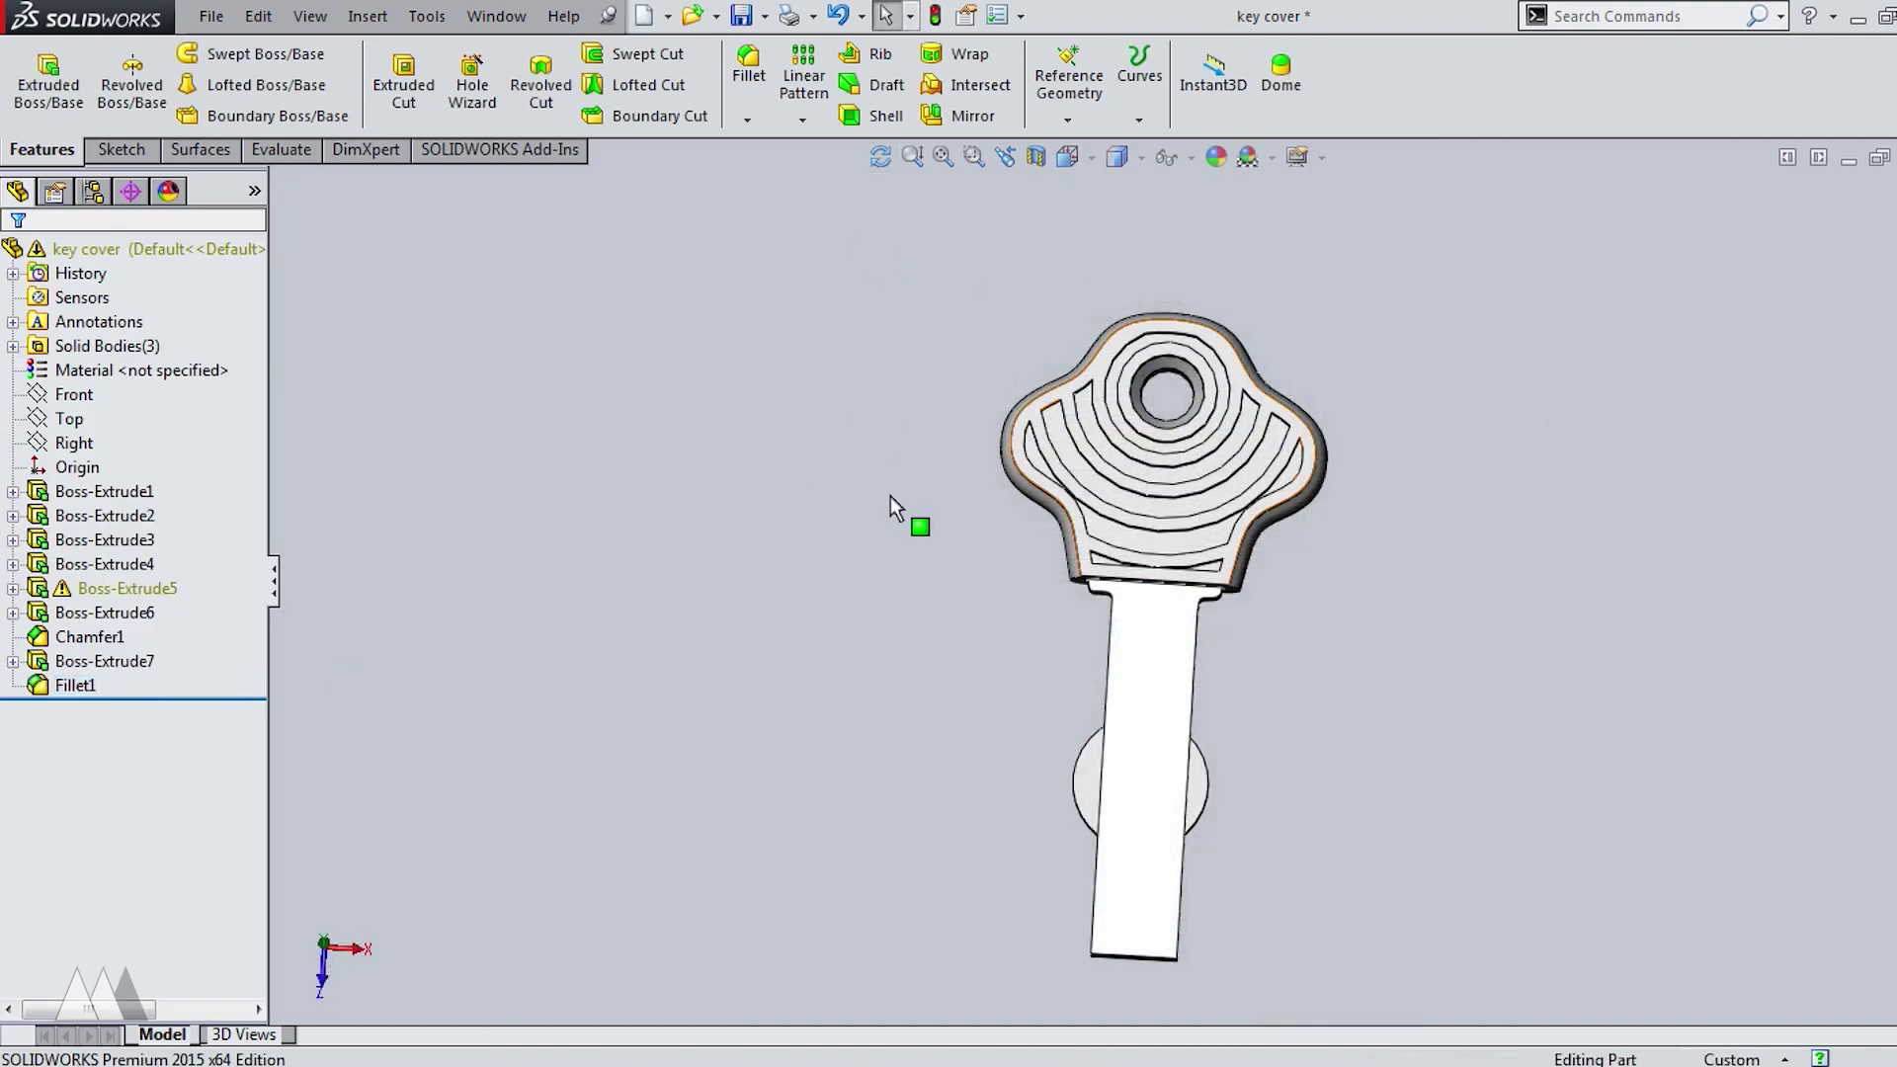